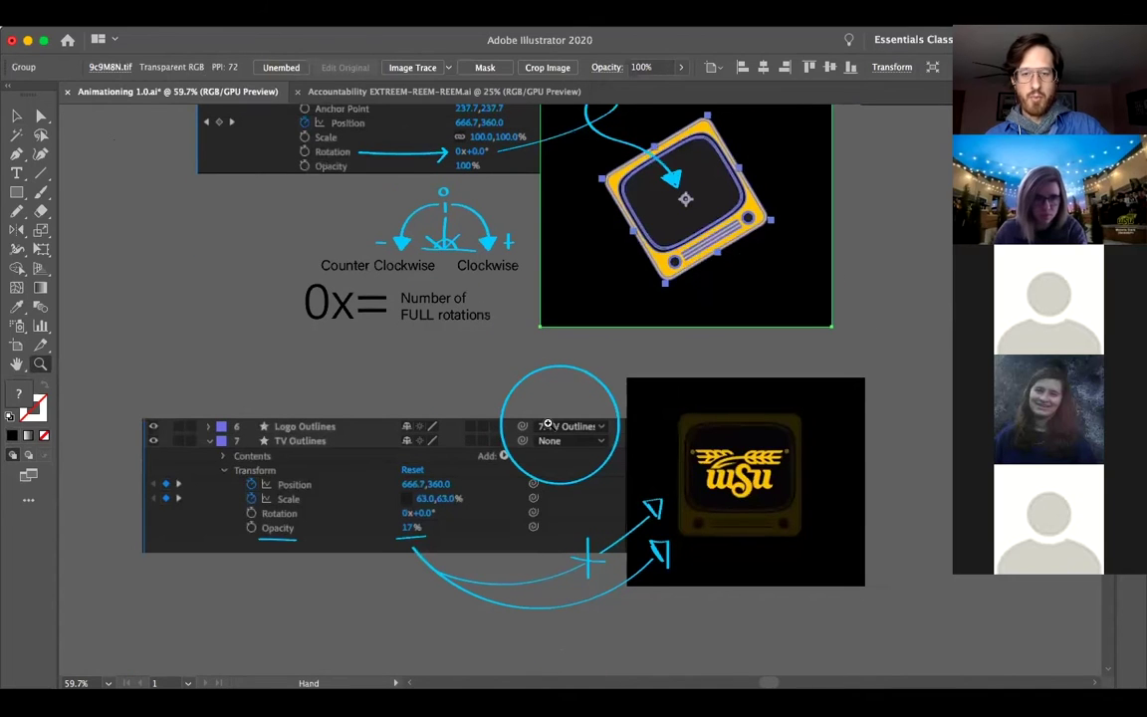
Step: Examine the Opacity diagram for the TV Outlines layer, including its underlined 17% value and the arrows to the preview
{"action": "scroll", "coordinate": [546, 425], "scroll_direction": "down", "scroll_amount": 2}
{"action": "scroll", "coordinate": [527, 456], "scroll_direction": "up", "scroll_amount": 2}
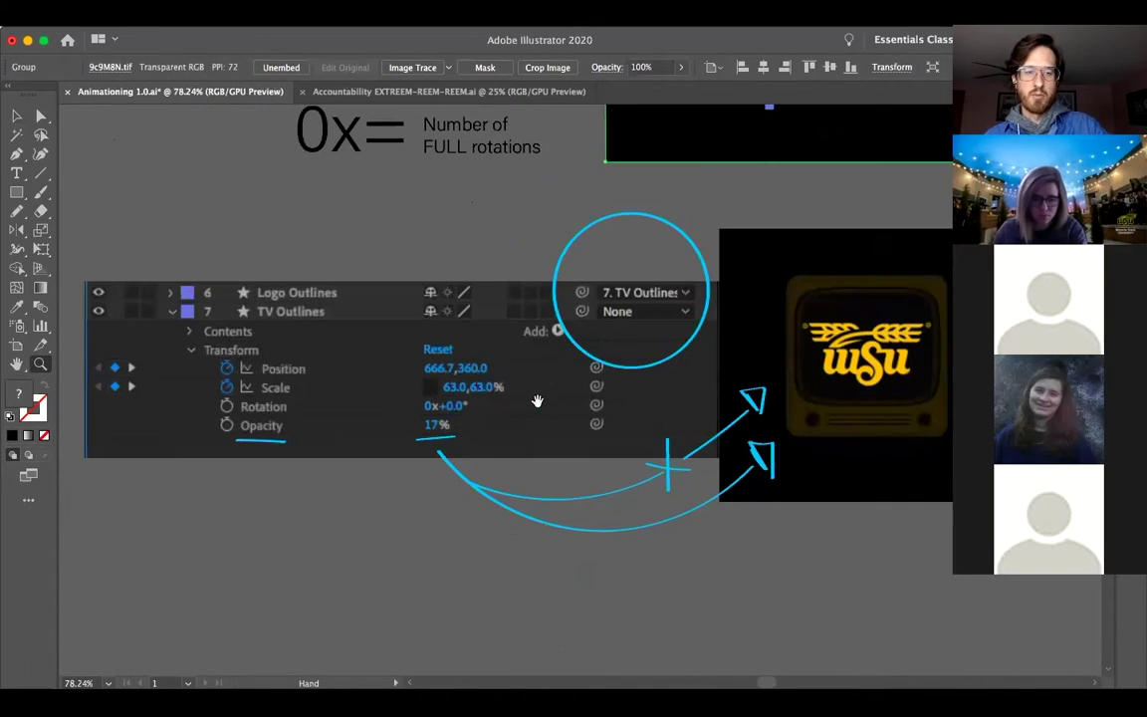
{"action": "left_click", "coordinate": [412, 378]}
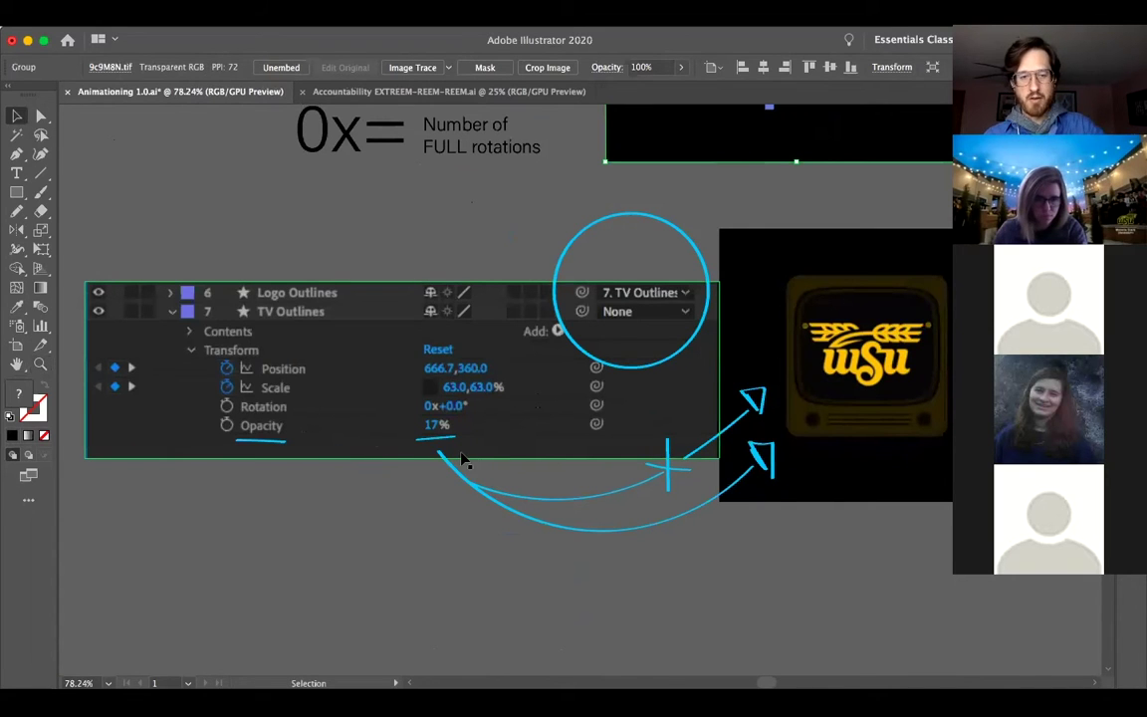
{"action": "left_click", "coordinate": [609, 473]}
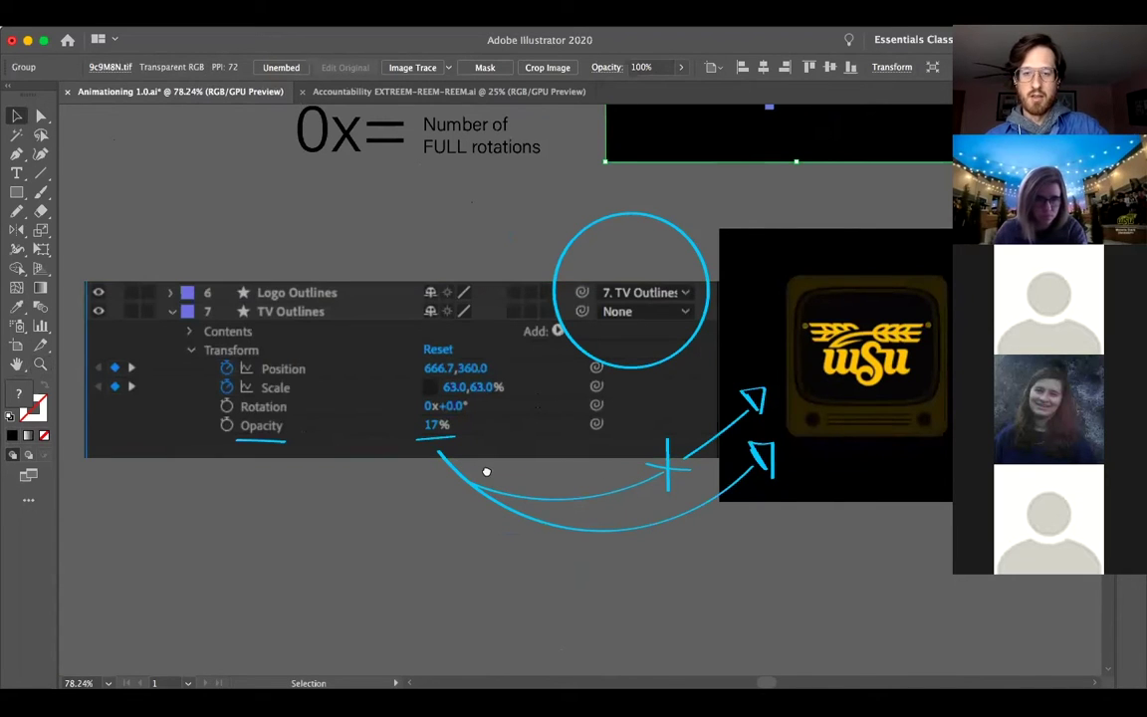
{"action": "scroll", "coordinate": [486, 471], "scroll_direction": "right", "scroll_amount": 4}
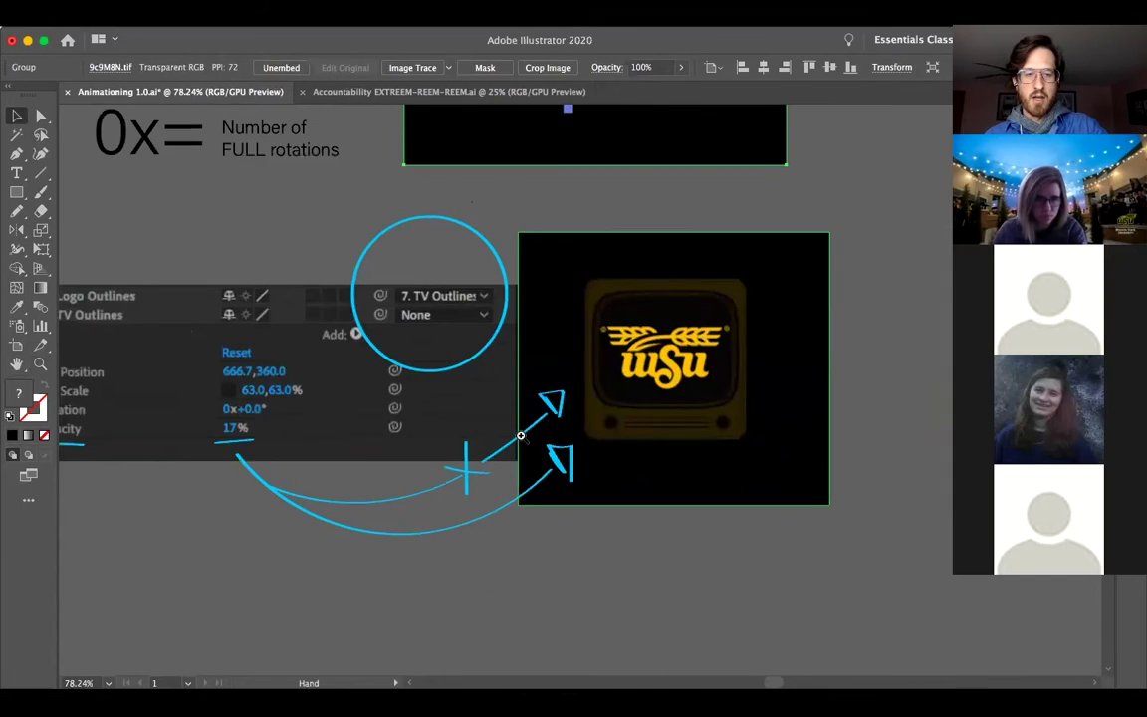
{"action": "scroll", "coordinate": [608, 431], "scroll_direction": "up", "scroll_amount": 2}
{"action": "scroll", "coordinate": [340, 256], "scroll_direction": "left", "scroll_amount": 6}
{"action": "left_click", "coordinate": [363, 274]}
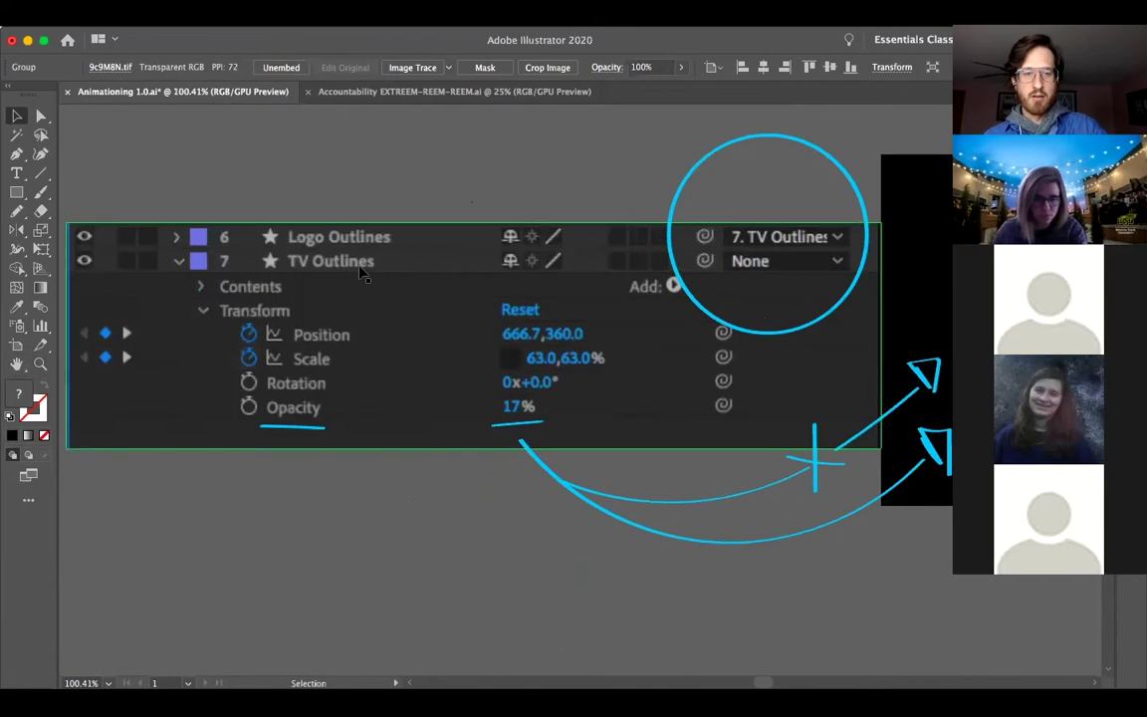
{"action": "scroll", "coordinate": [427, 402], "scroll_direction": "right", "scroll_amount": 2}
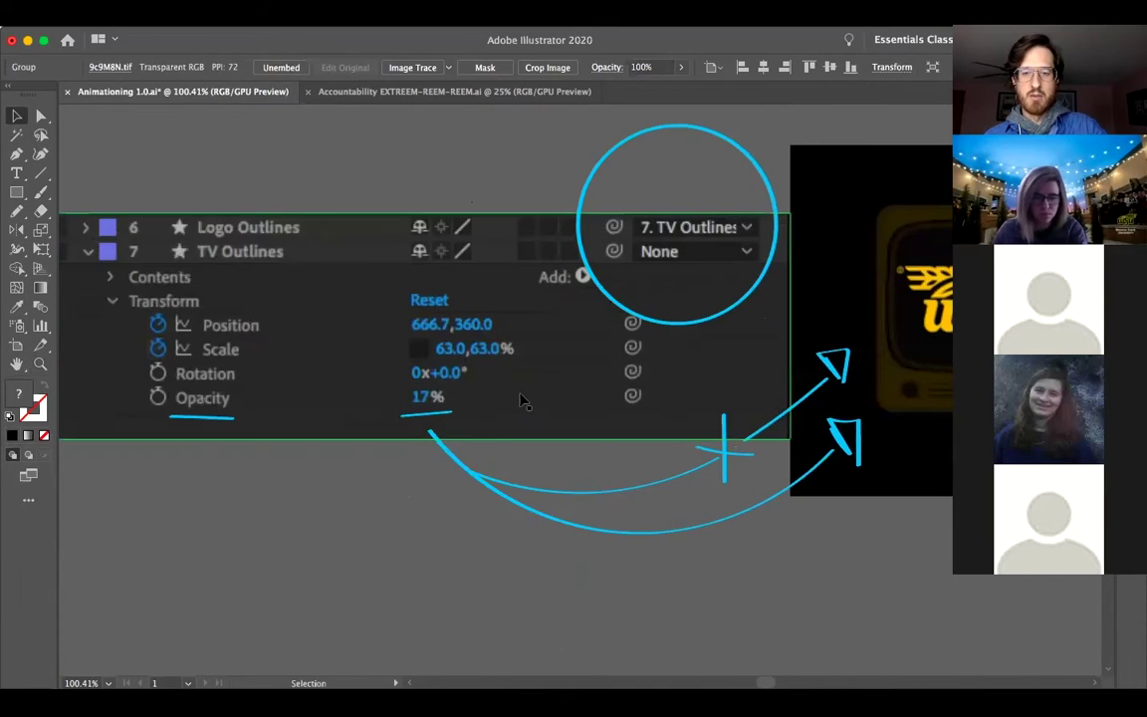
Step: Examine the circled parent link of Logo Outlines to 7. TV Outlines and compare it with the dimmed TV example
{"action": "scroll", "coordinate": [750, 332], "scroll_direction": "right", "scroll_amount": 5}
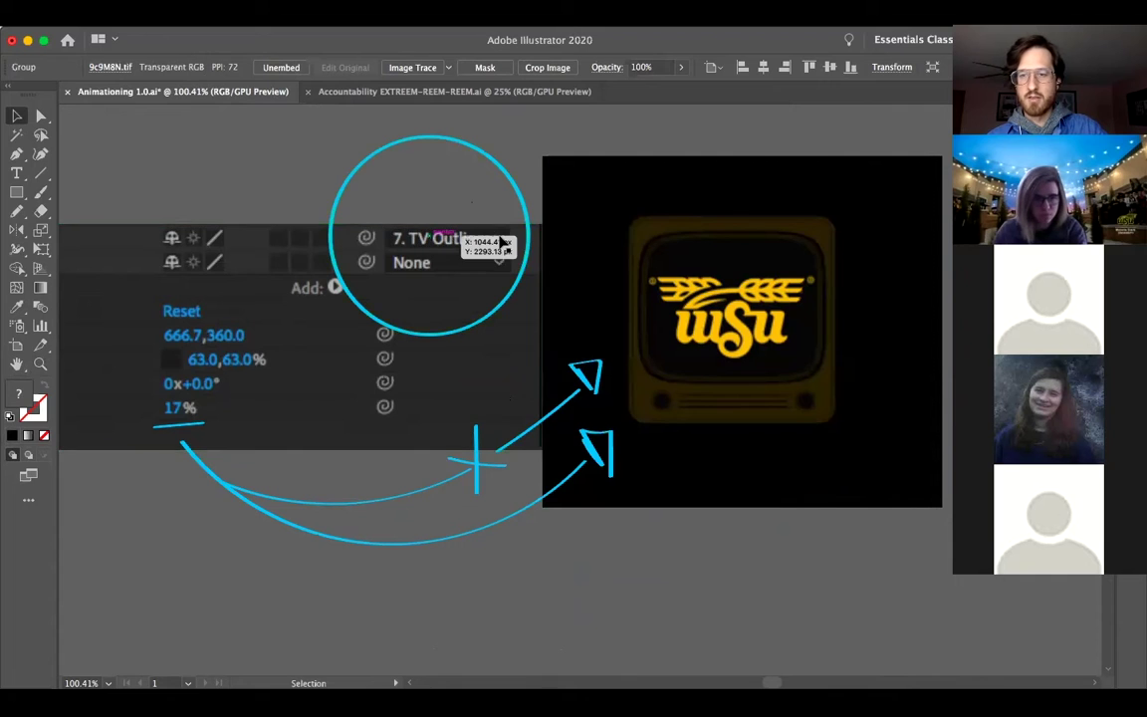
{"action": "scroll", "coordinate": [584, 259], "scroll_direction": "left", "scroll_amount": 5}
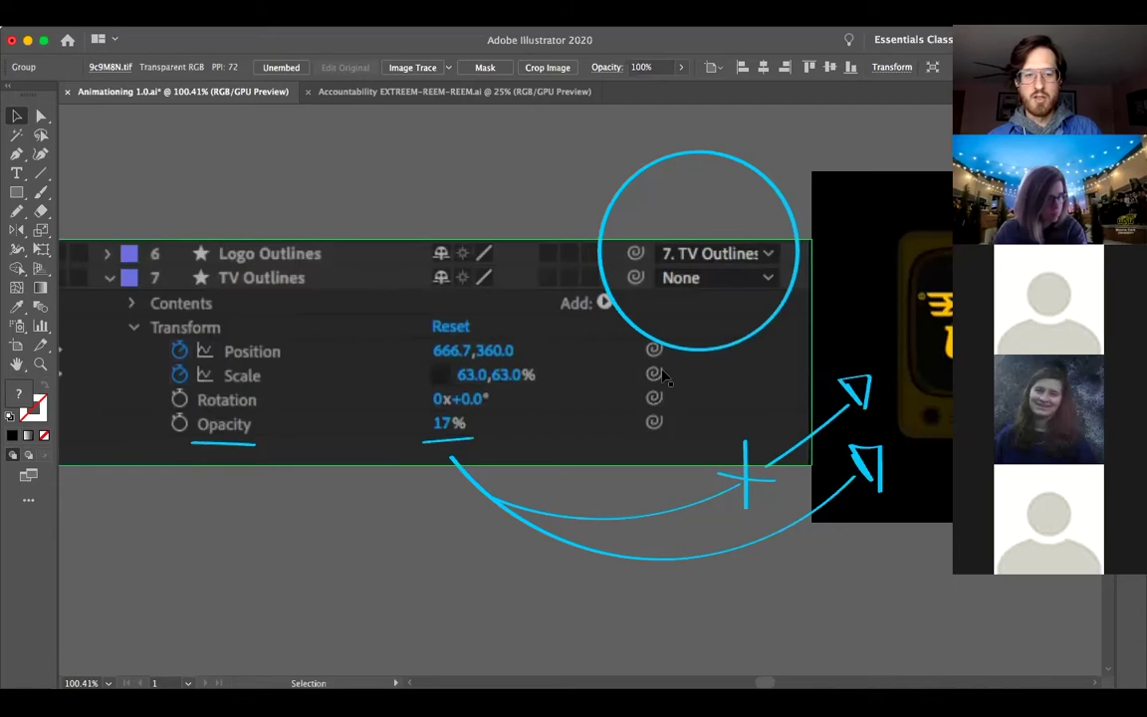
{"action": "scroll", "coordinate": [547, 369], "scroll_direction": "right", "scroll_amount": 1}
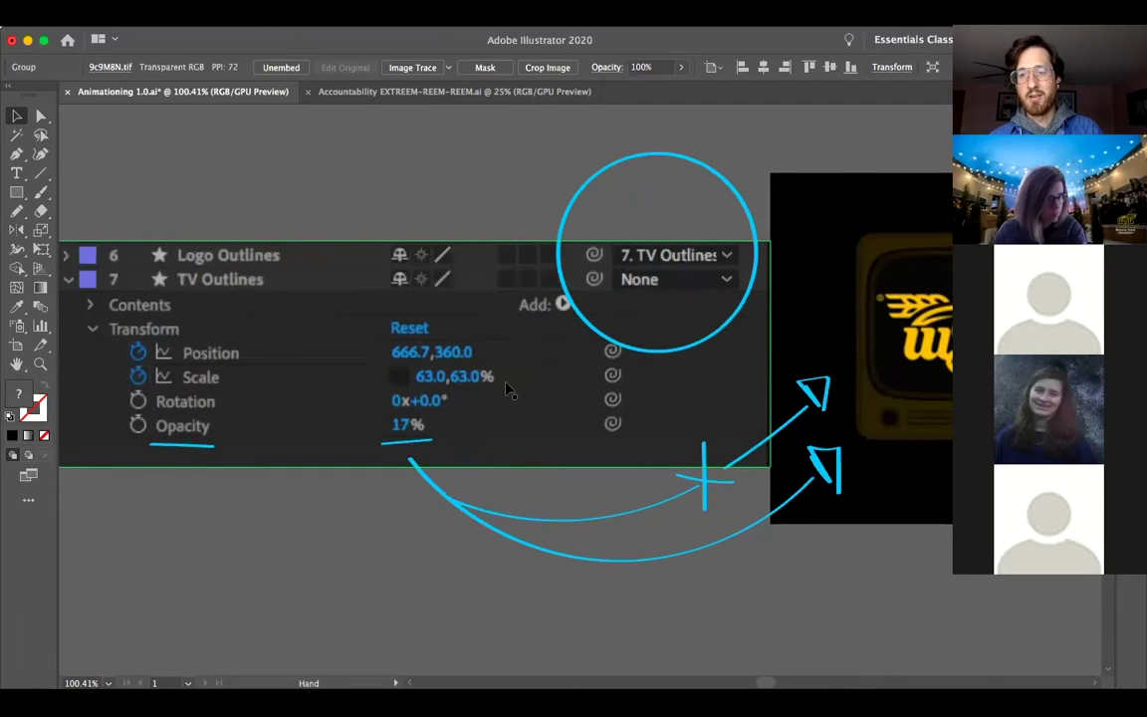
{"action": "scroll", "coordinate": [507, 388], "scroll_direction": "right", "scroll_amount": 3}
{"action": "scroll", "coordinate": [390, 387], "scroll_direction": "left", "scroll_amount": 1}
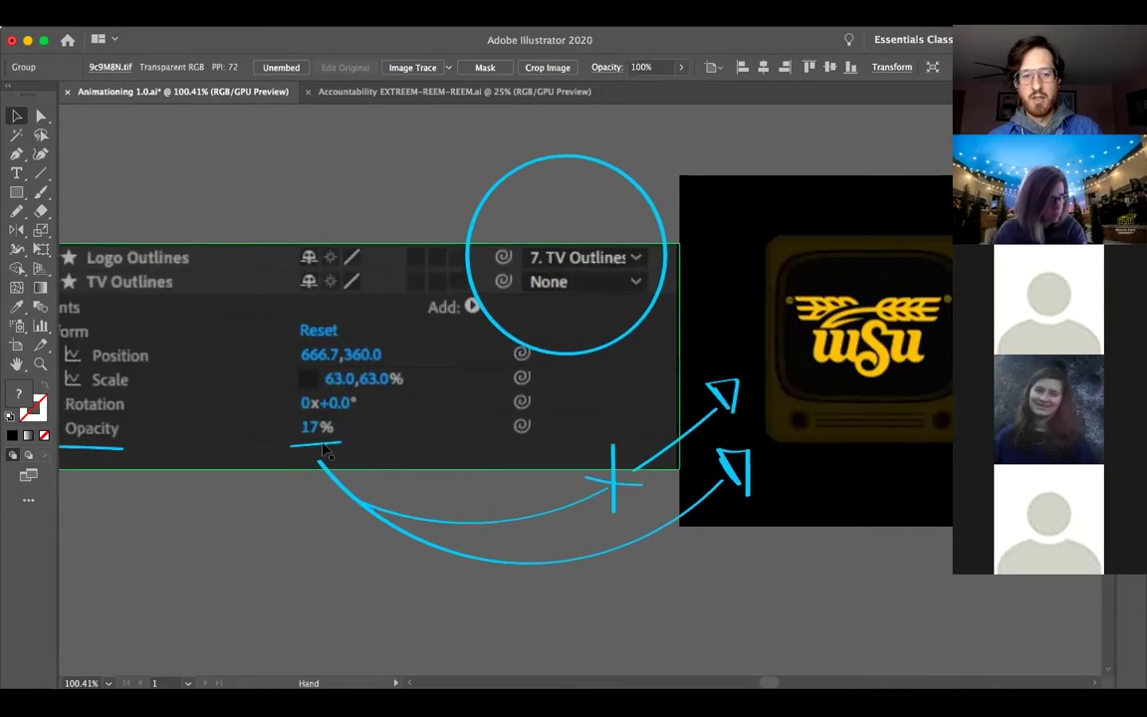
{"action": "scroll", "coordinate": [299, 408], "scroll_direction": "left", "scroll_amount": 1}
{"action": "scroll", "coordinate": [600, 404], "scroll_direction": "right", "scroll_amount": 3}
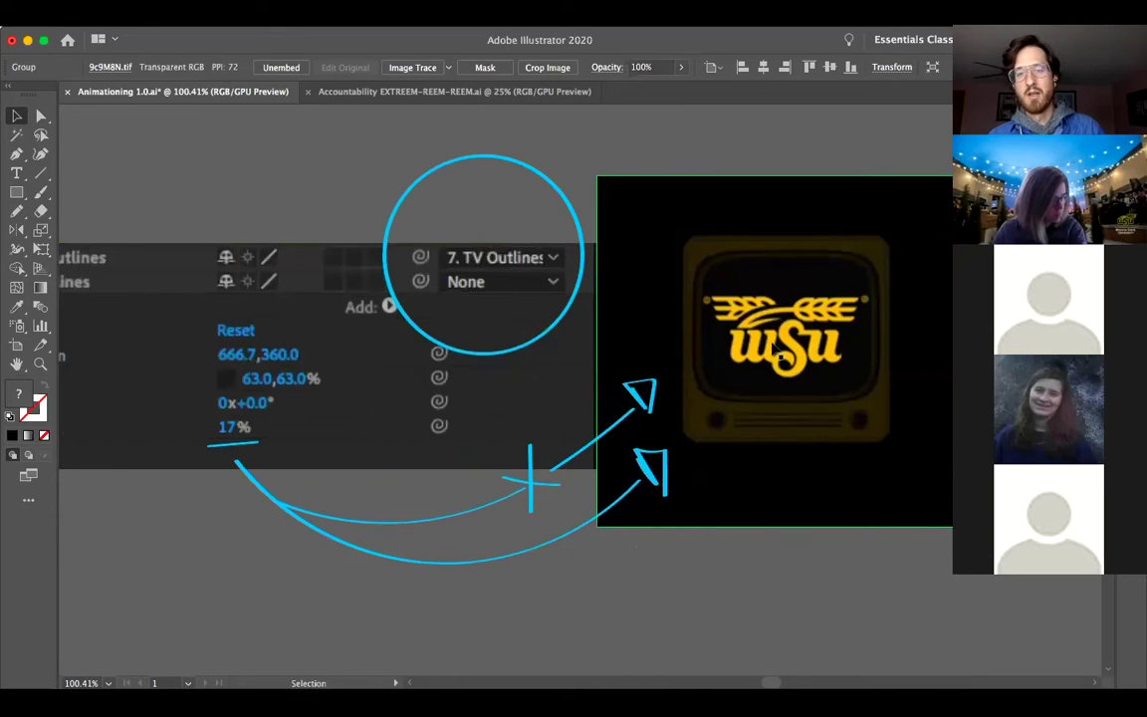
{"action": "left_click", "coordinate": [476, 509]}
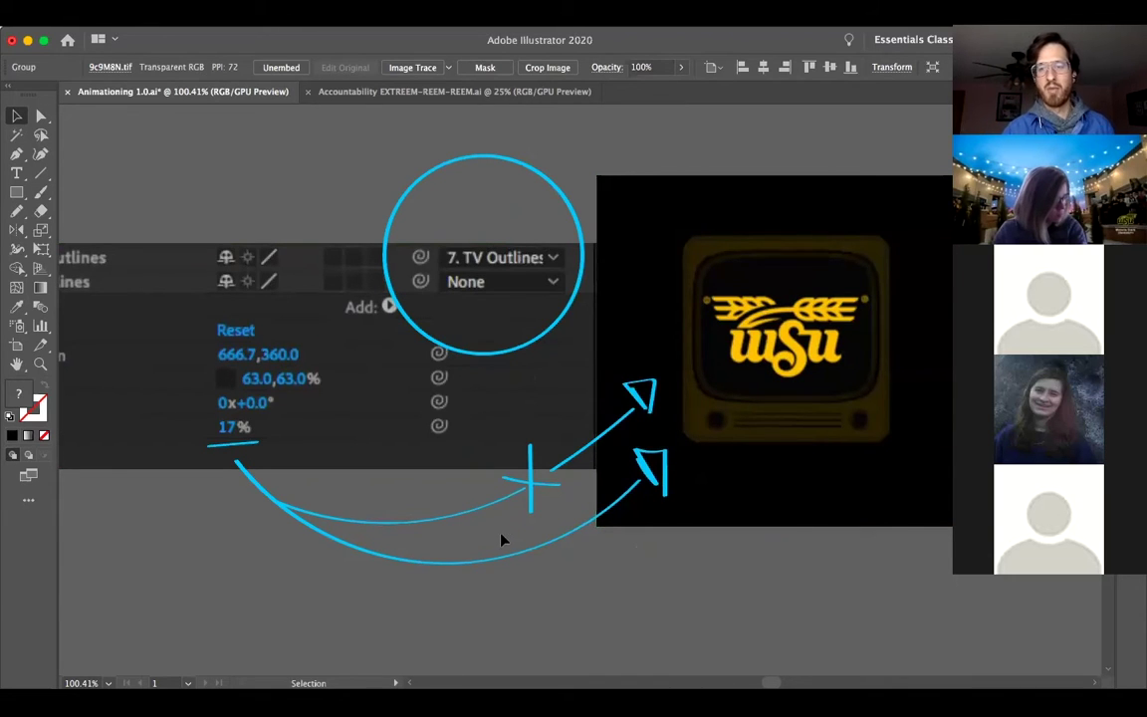
{"action": "key", "text": "space"}
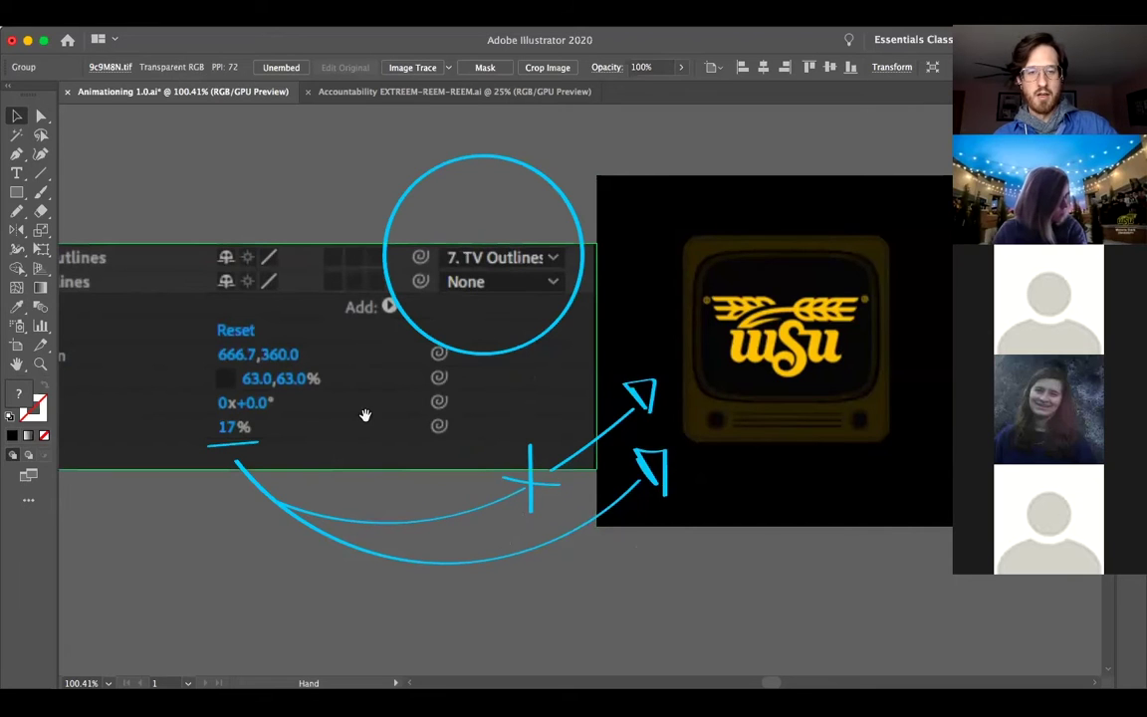
Step: Review the Rotation, Scale, Position and Anchor Point diagrams together with the neighbouring Timeline Slider notes
{"action": "left_click", "coordinate": [516, 317], "text": "ctrl+alt"}
{"action": "left_click", "coordinate": [516, 316], "text": "ctrl+alt"}
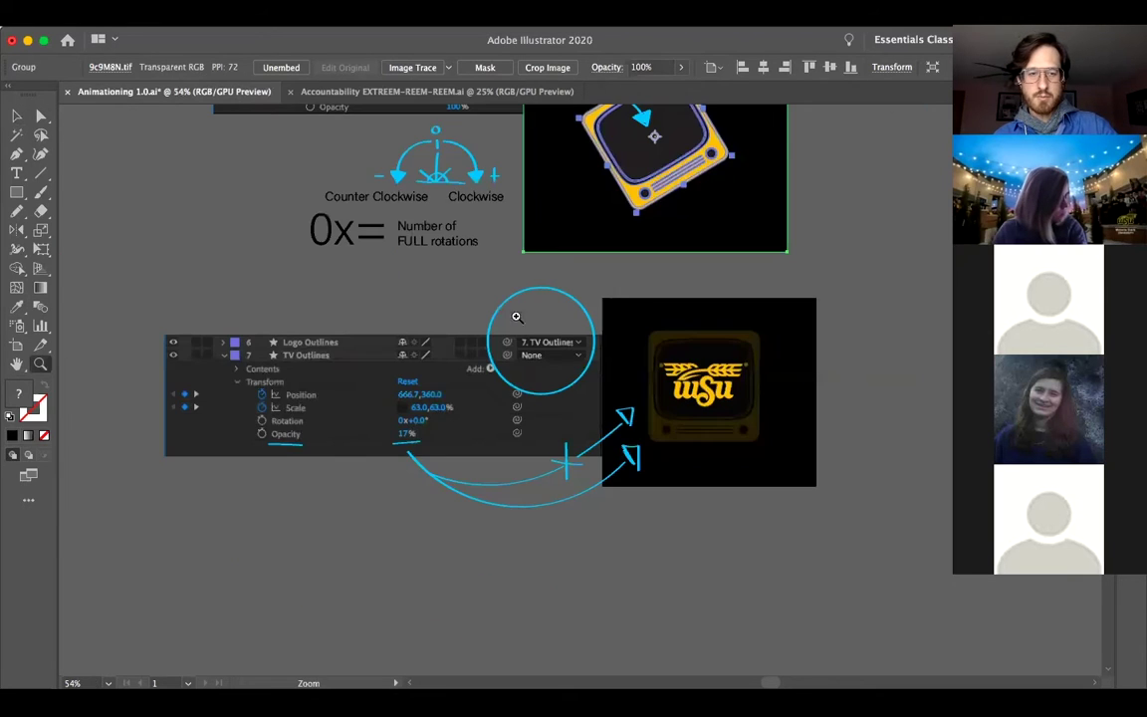
{"action": "left_click_drag", "start_coordinate": [488, 124], "coordinate": [721, 225]}
{"action": "left_click", "coordinate": [645, 332], "text": "ctrl+alt"}
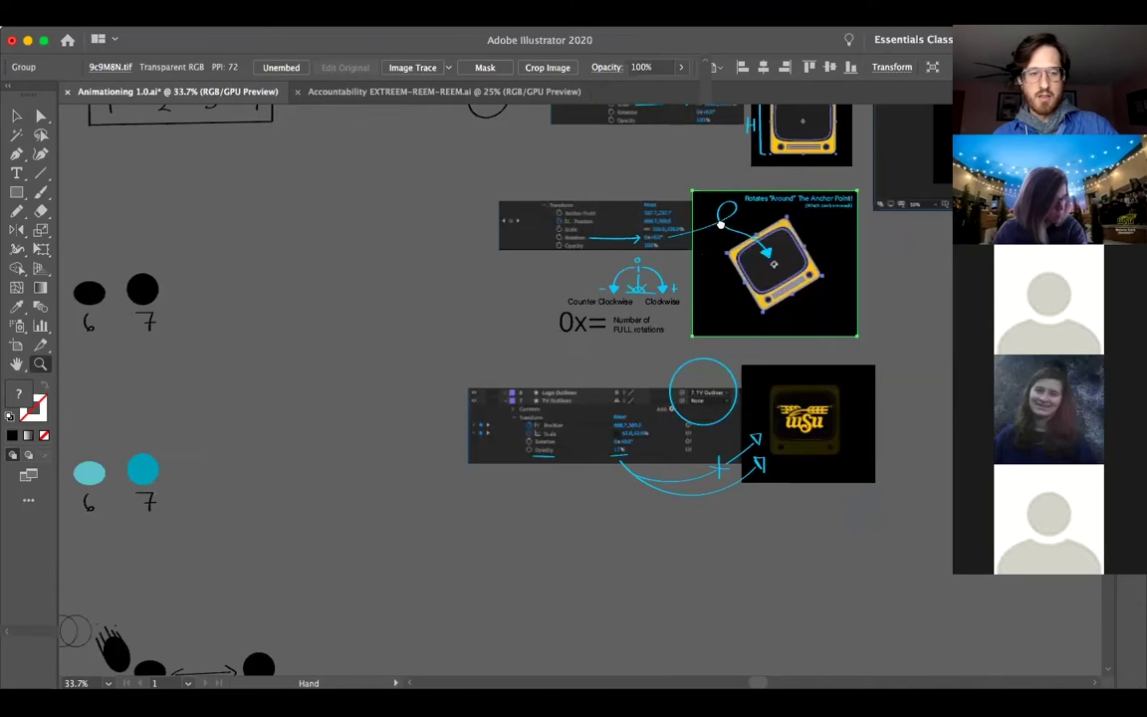
{"action": "left_click_drag", "start_coordinate": [548, 289], "coordinate": [304, 483]}
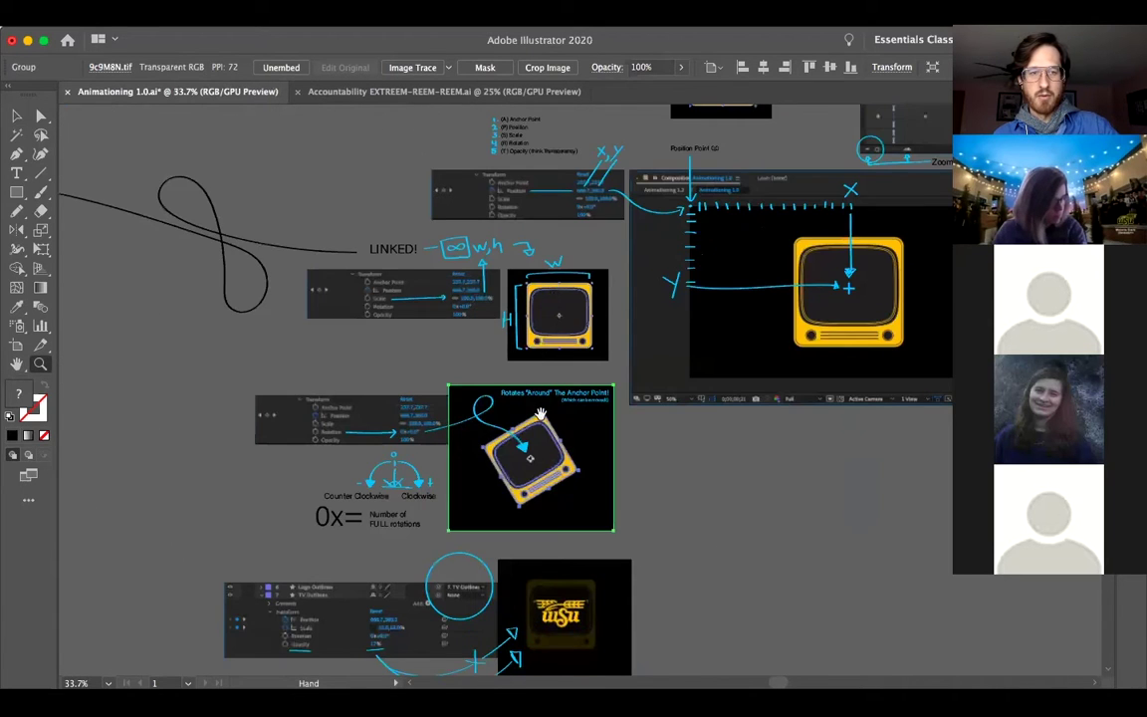
{"action": "scroll", "coordinate": [540, 413], "scroll_direction": "up", "scroll_amount": 5}
{"action": "scroll", "coordinate": [531, 361], "scroll_direction": "left", "scroll_amount": 2}
{"action": "scroll", "coordinate": [503, 299], "scroll_direction": "down", "scroll_amount": 7}
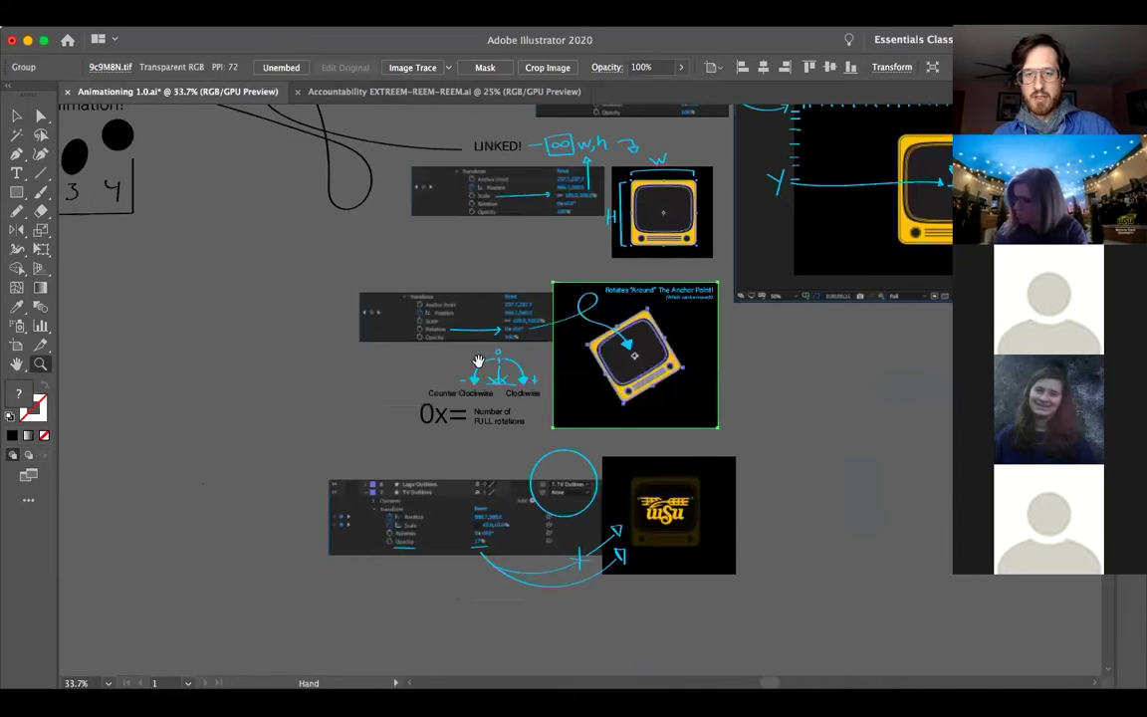
{"action": "scroll", "coordinate": [398, 383], "scroll_direction": "up", "scroll_amount": 5}
{"action": "scroll", "coordinate": [398, 384], "scroll_direction": "right", "scroll_amount": 4}
{"action": "scroll", "coordinate": [264, 339], "scroll_direction": "right", "scroll_amount": 4}
{"action": "scroll", "coordinate": [265, 339], "scroll_direction": "up", "scroll_amount": 2}
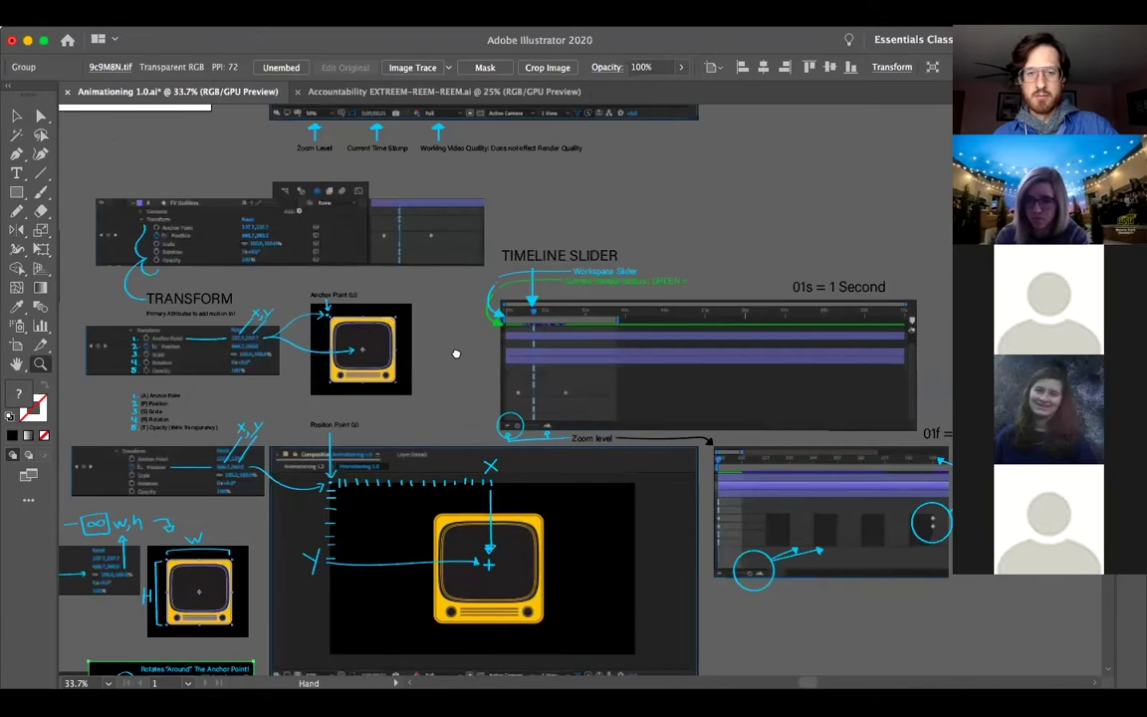
{"action": "scroll", "coordinate": [455, 351], "scroll_direction": "left", "scroll_amount": 5}
{"action": "scroll", "coordinate": [490, 317], "scroll_direction": "left", "scroll_amount": 5}
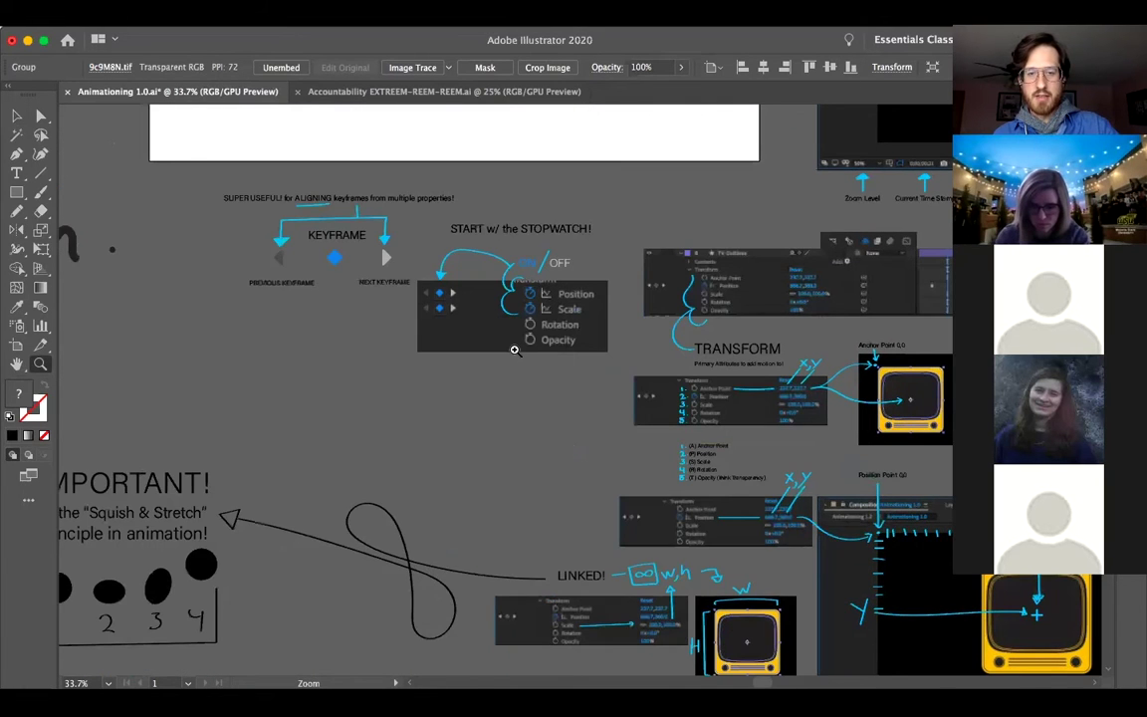
Step: Examine the "START w/ the STOPWATCH!" diagram, covering the on/off stopwatches and the keyframe diamonds for Position and Scale
{"action": "scroll", "coordinate": [597, 338], "scroll_direction": "up", "scroll_amount": 2}
{"action": "scroll", "coordinate": [607, 336], "scroll_direction": "up", "scroll_amount": 5}
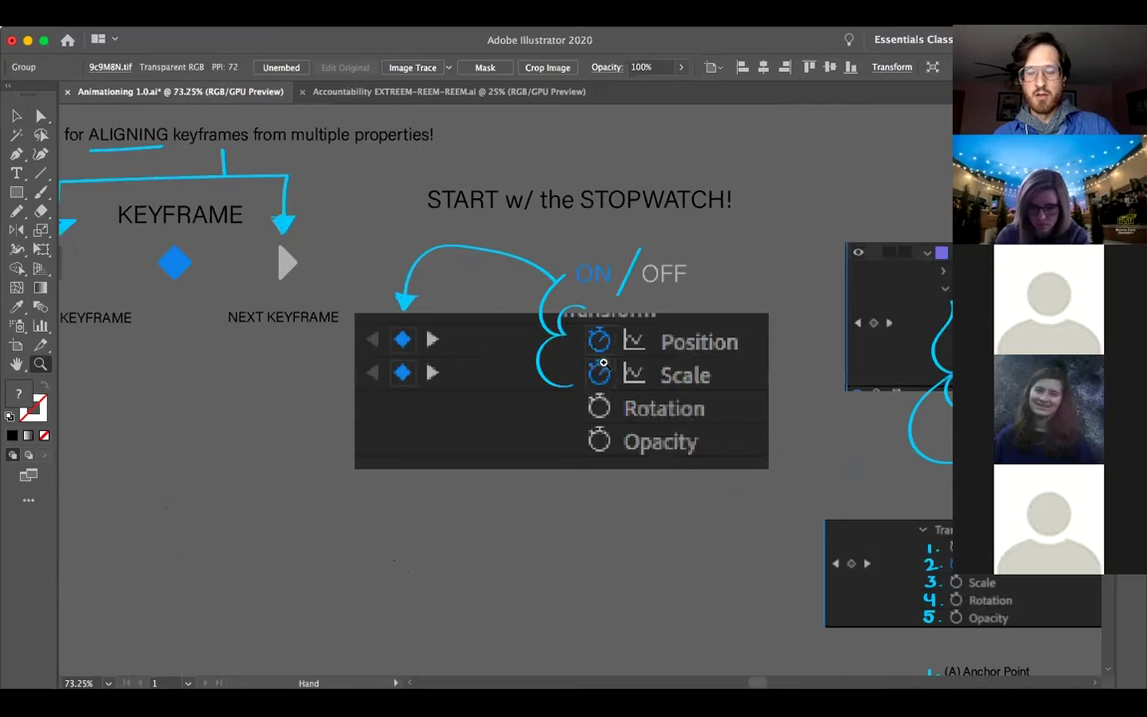
{"action": "scroll", "coordinate": [616, 385], "scroll_direction": "up", "scroll_amount": 3}
{"action": "key", "text": "v"}
{"action": "left_click", "coordinate": [637, 374]}
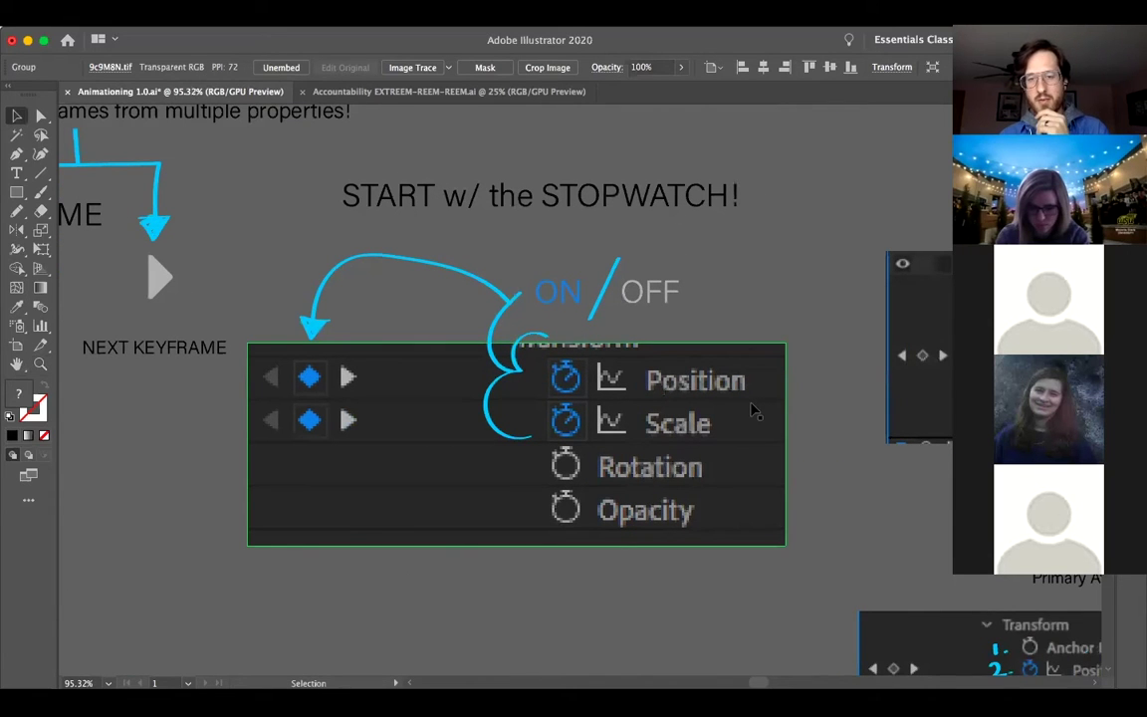
{"action": "left_click", "coordinate": [558, 223]}
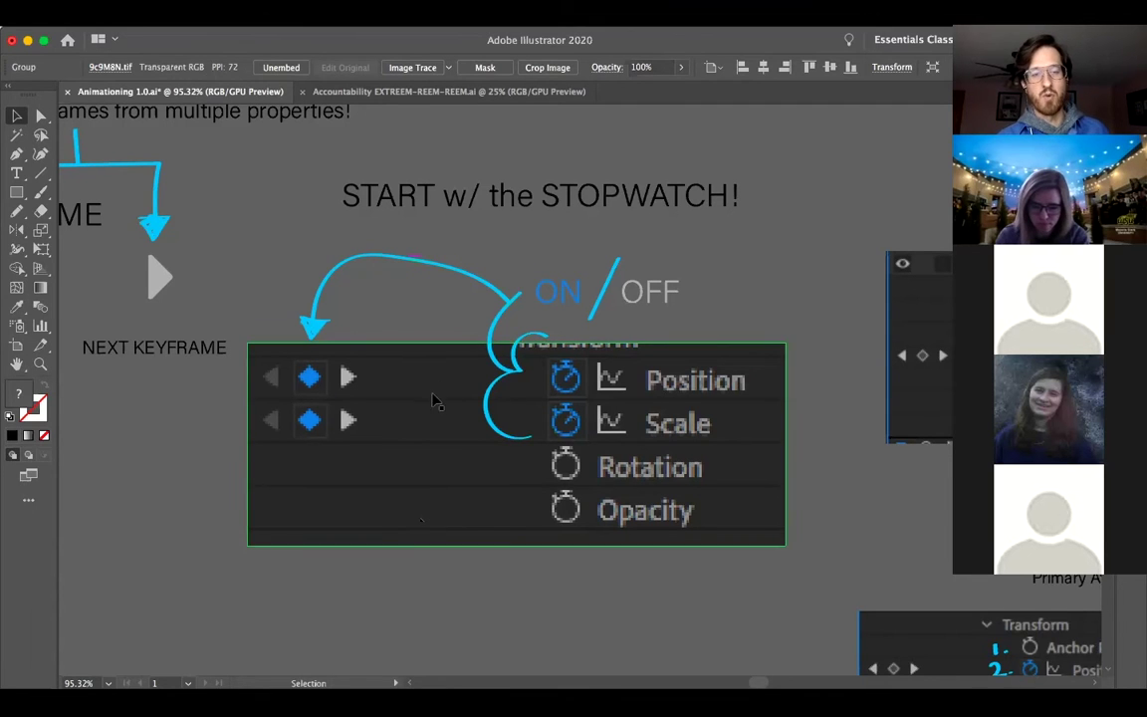
{"action": "left_click_drag", "start_coordinate": [440, 385], "coordinate": [700, 384]}
{"action": "left_click_drag", "start_coordinate": [586, 361], "coordinate": [610, 403]}
{"action": "left_click_drag", "start_coordinate": [438, 345], "coordinate": [512, 362]}
{"action": "scroll", "coordinate": [513, 361], "scroll_direction": "up", "scroll_amount": 5}
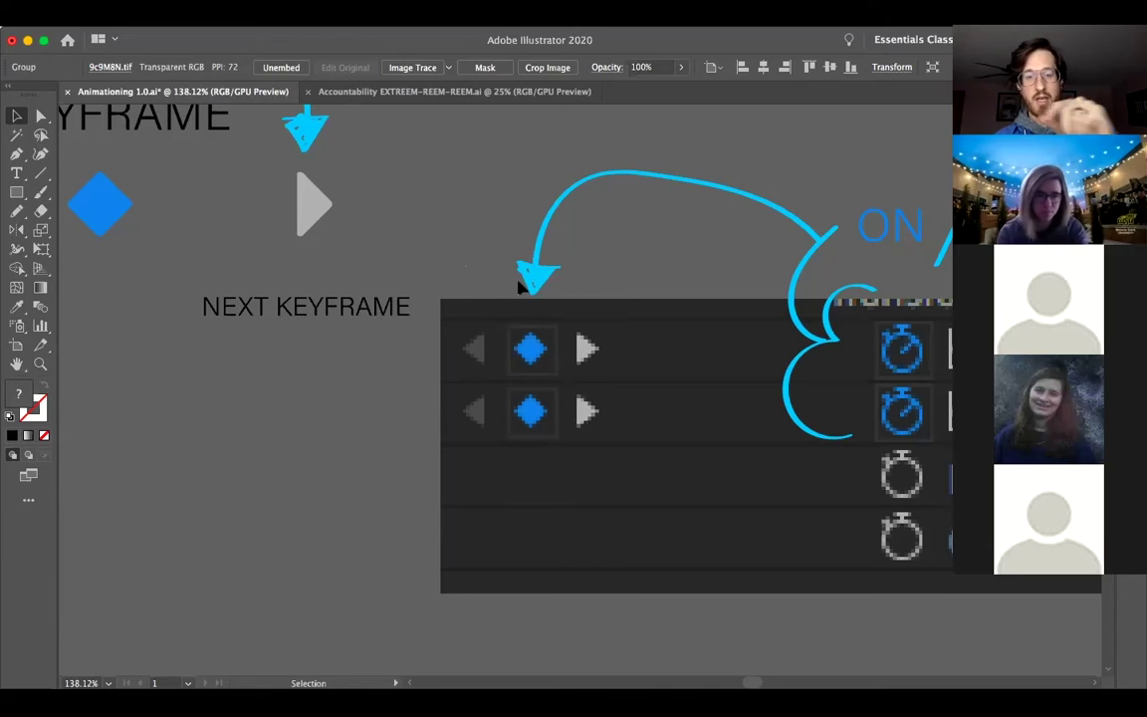
Step: Examine the KEYFRAME notes on aligning keyframes from multiple properties with the previous and next keyframe arrows
{"action": "key", "text": "space"}
{"action": "key", "text": "super+space"}
{"action": "left_click_drag", "start_coordinate": [468, 219], "coordinate": [426, 289]}
{"action": "left_click_drag", "start_coordinate": [548, 337], "coordinate": [629, 355]}
{"action": "scroll", "coordinate": [630, 355], "scroll_direction": "left", "scroll_amount": 5}
{"action": "scroll", "coordinate": [629, 355], "scroll_direction": "up", "scroll_amount": 2}
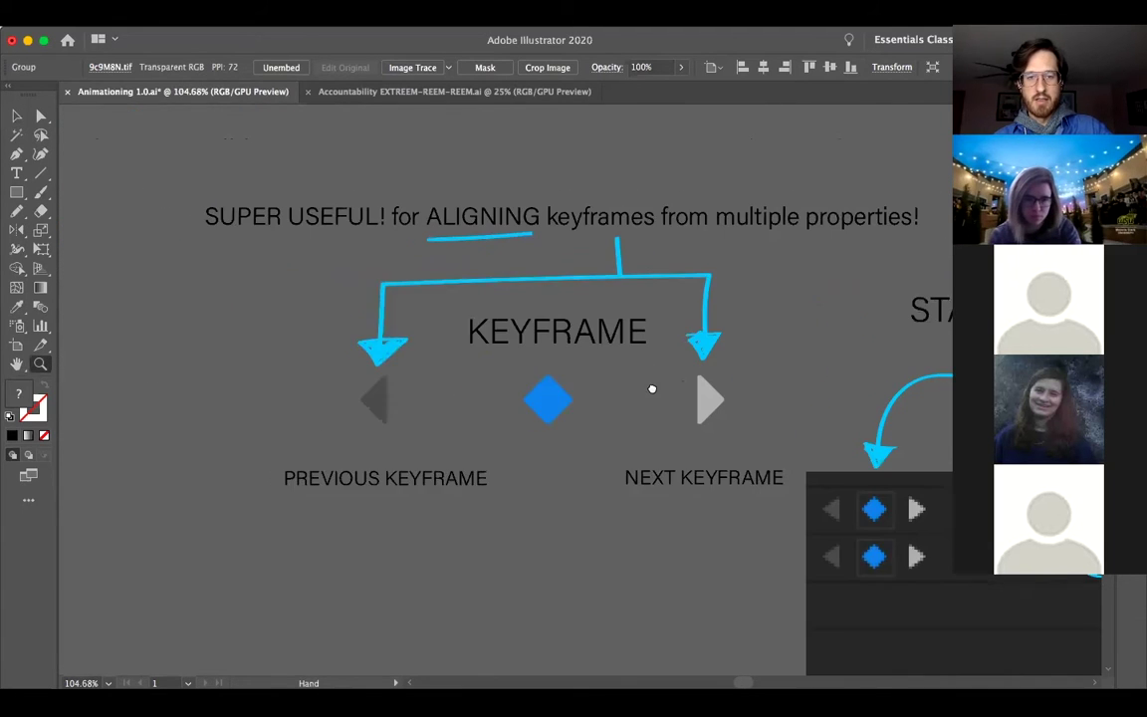
{"action": "scroll", "coordinate": [651, 389], "scroll_direction": "right", "scroll_amount": 2}
{"action": "scroll", "coordinate": [541, 387], "scroll_direction": "down", "scroll_amount": 1}
{"action": "scroll", "coordinate": [541, 387], "scroll_direction": "right", "scroll_amount": 1}
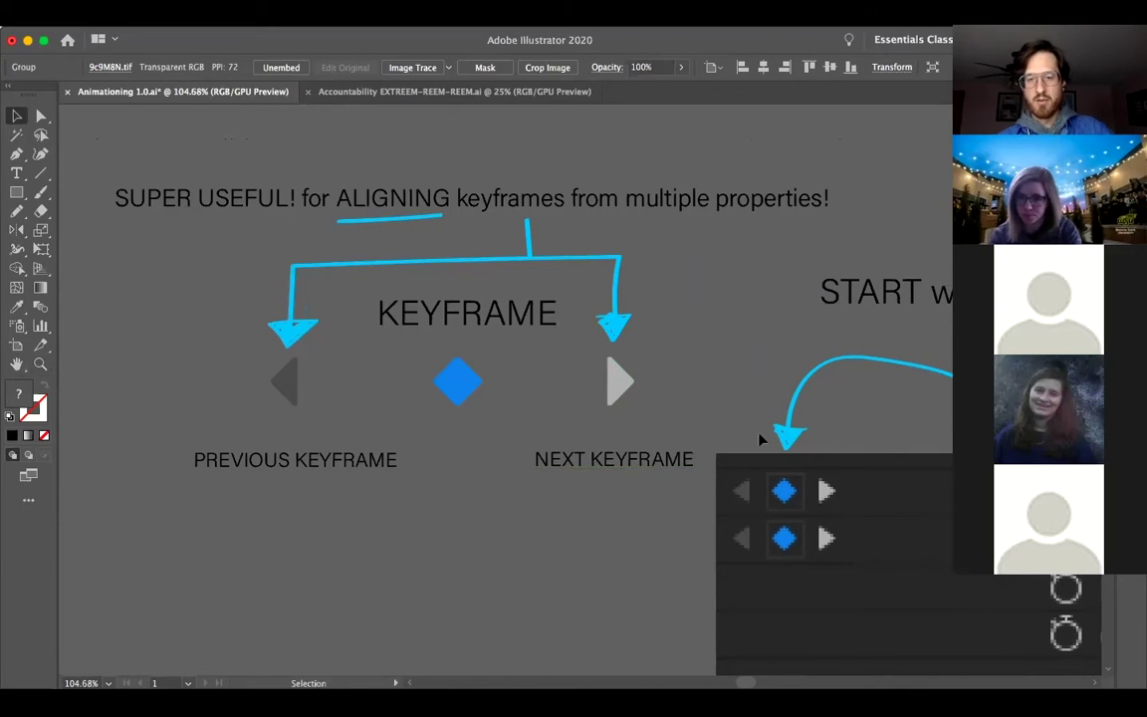
Step: Compare the stopwatch diagram's keyframe arrows with the KEYFRAME notes and select the "PREVIOUS KEYFRAME" label
{"action": "left_click_drag", "start_coordinate": [833, 422], "coordinate": [573, 379]}
{"action": "left_click_drag", "start_coordinate": [387, 413], "coordinate": [233, 391]}
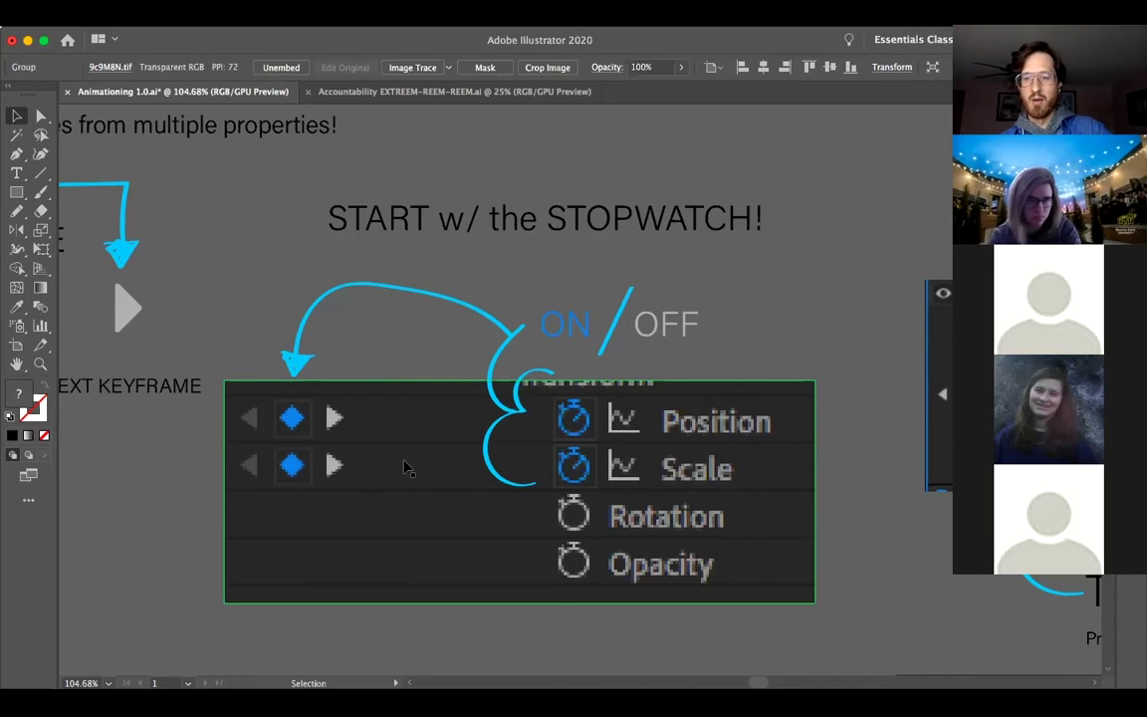
{"action": "scroll", "coordinate": [256, 367], "scroll_direction": "left", "scroll_amount": 2}
{"action": "scroll", "coordinate": [553, 391], "scroll_direction": "left", "scroll_amount": 5}
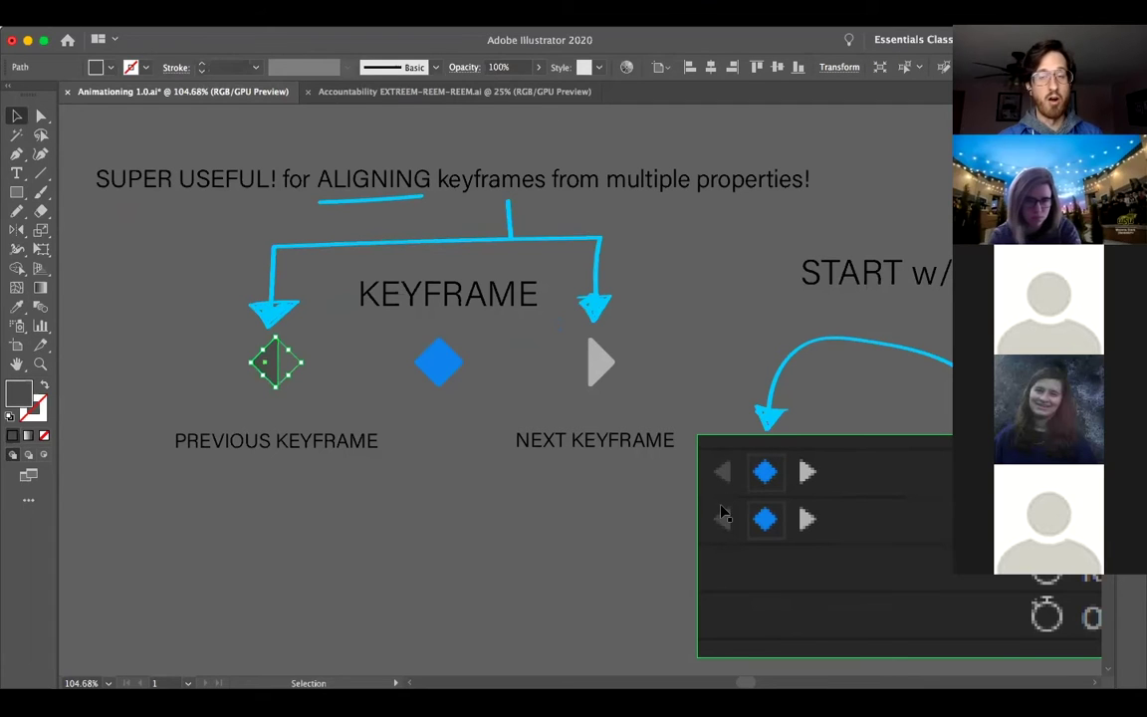
{"action": "left_click", "coordinate": [332, 458]}
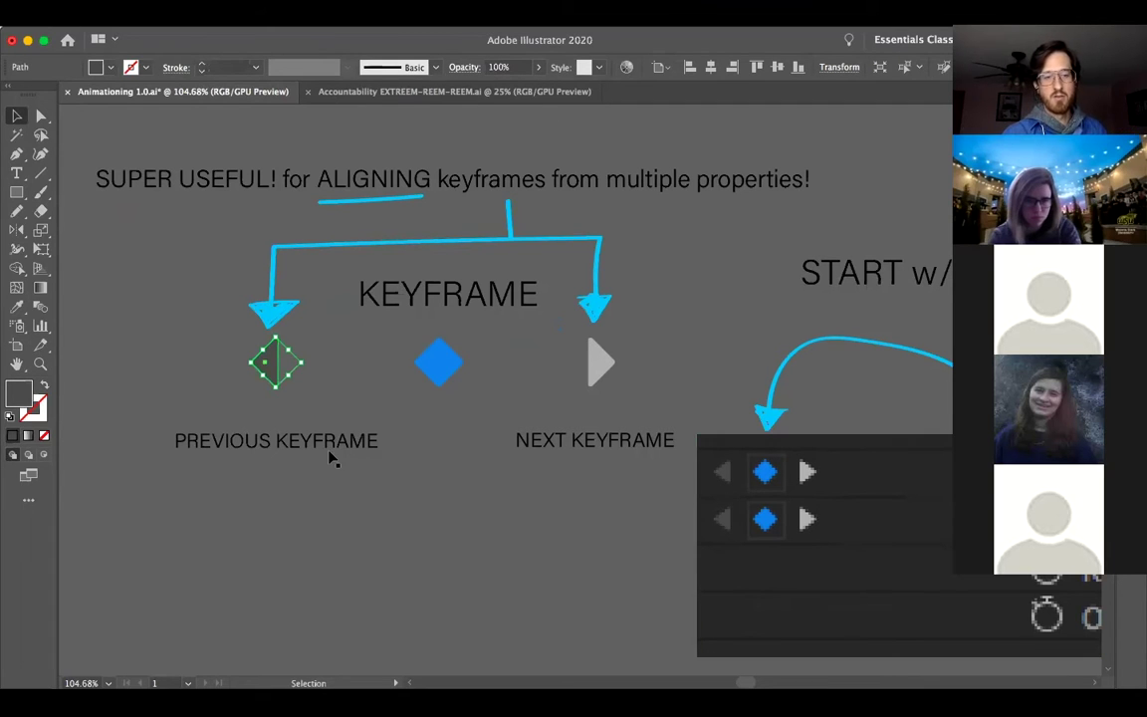
{"action": "key", "text": "Delete"}
{"action": "left_click", "coordinate": [321, 444]}
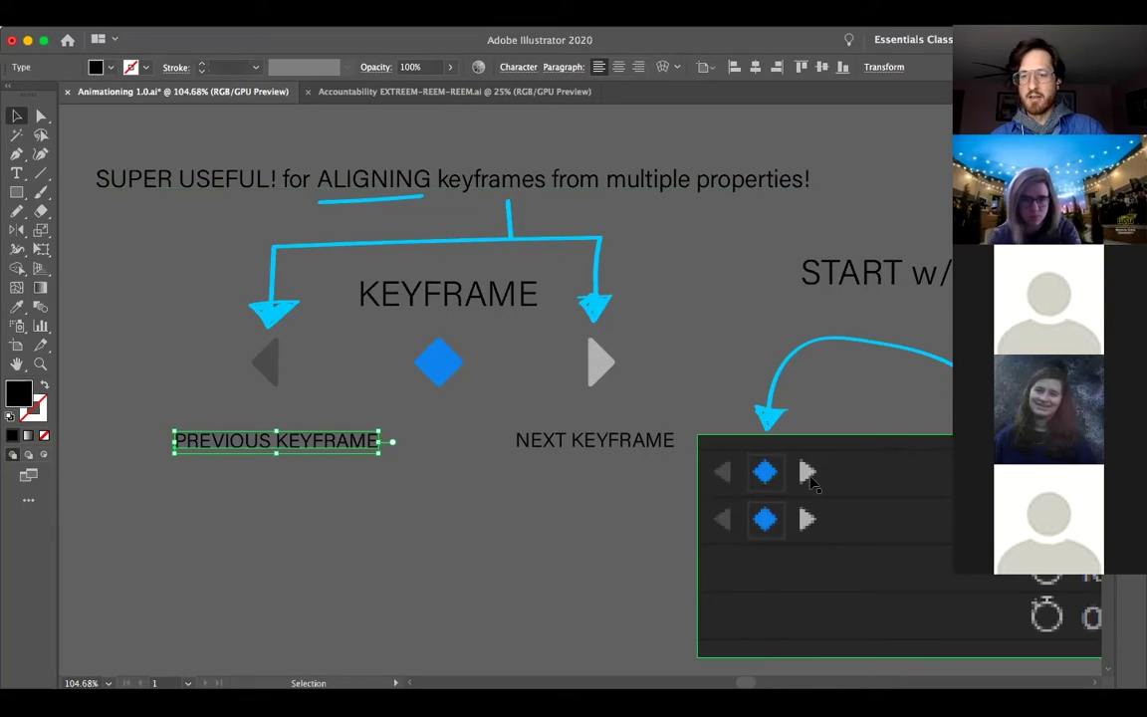
Step: Review the whole notes board, from the keyframe and transform diagrams to the timeline and "Squish & Stretch" sections
{"action": "left_click", "coordinate": [644, 345], "text": "alt"}
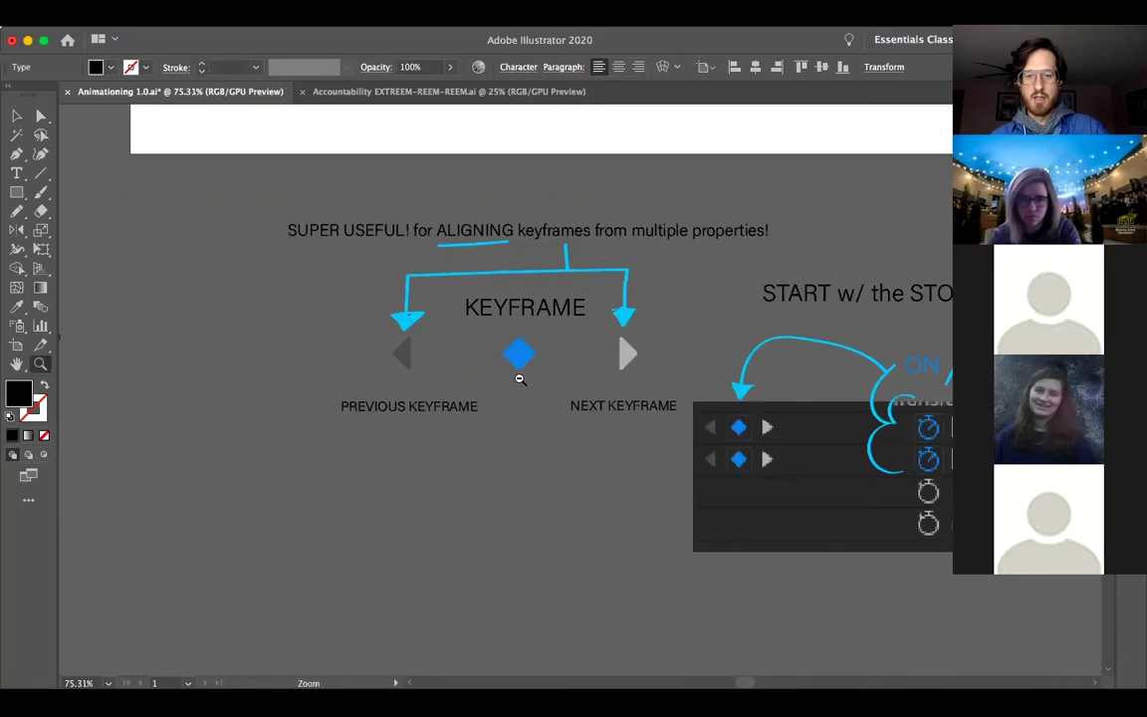
{"action": "left_click", "coordinate": [537, 376], "text": "alt"}
{"action": "left_click", "coordinate": [555, 368], "text": "alt"}
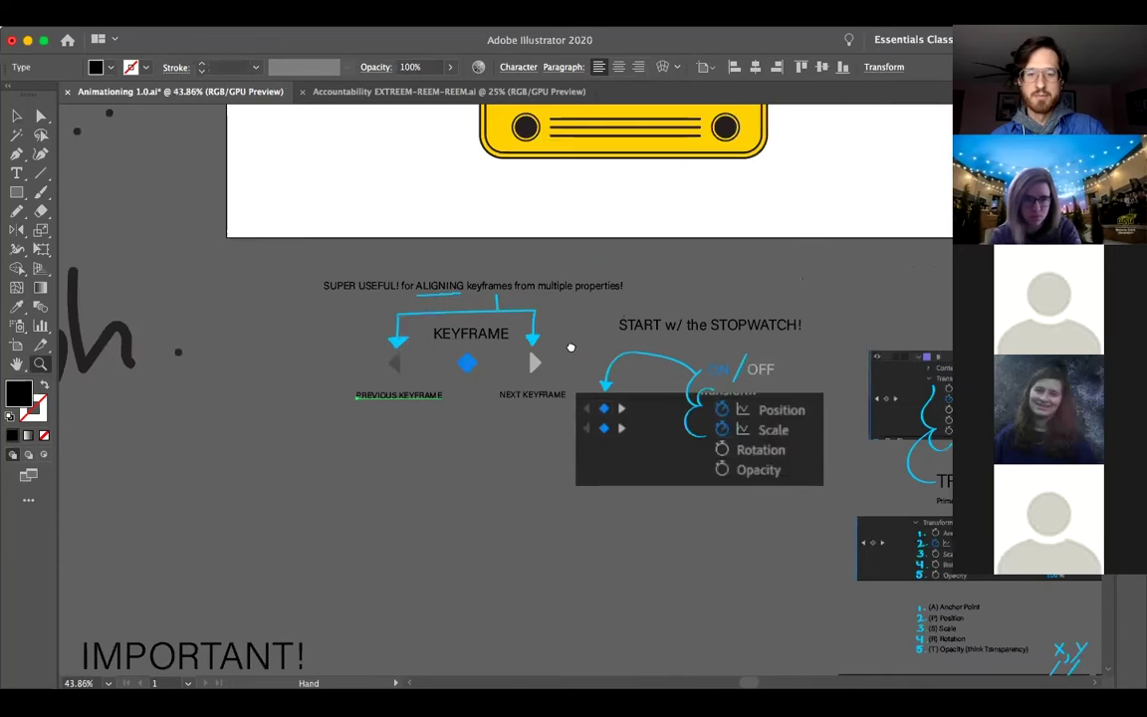
{"action": "left_click_drag", "start_coordinate": [494, 406], "coordinate": [467, 387]}
{"action": "left_click", "coordinate": [374, 358], "text": "alt"}
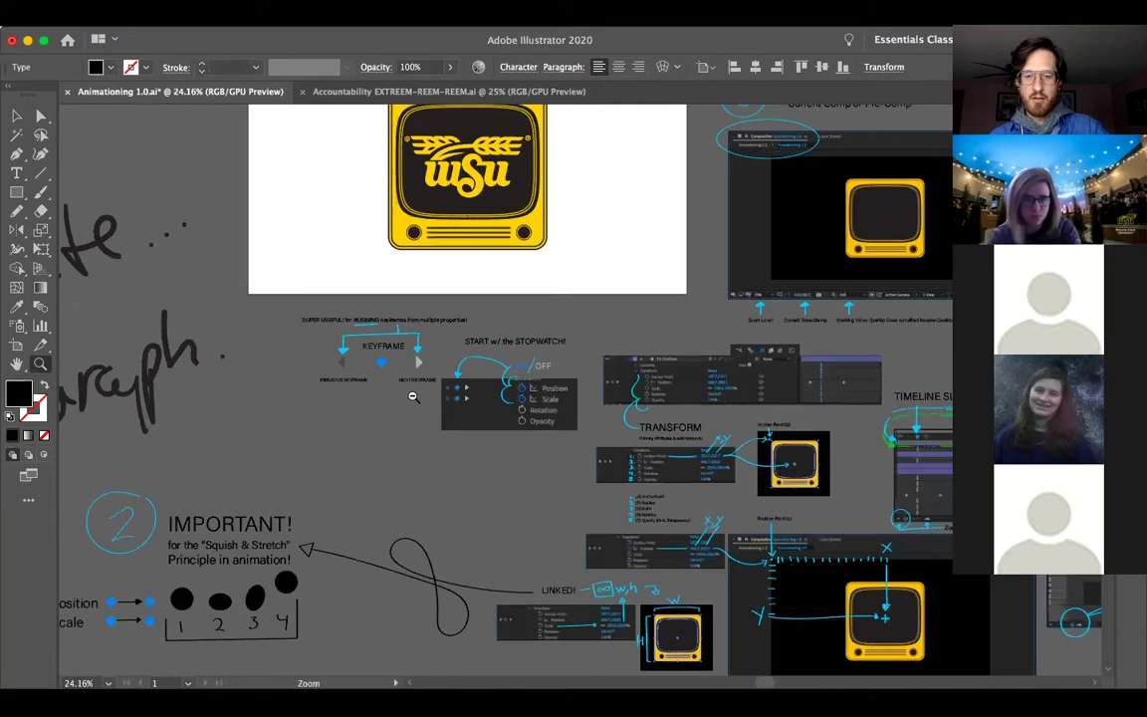
{"action": "left_click_drag", "start_coordinate": [538, 423], "coordinate": [426, 345]}
{"action": "scroll", "coordinate": [426, 336], "scroll_direction": "down", "scroll_amount": 3}
{"action": "scroll", "coordinate": [426, 337], "scroll_direction": "right", "scroll_amount": 3}
{"action": "scroll", "coordinate": [428, 391], "scroll_direction": "up", "scroll_amount": 1}
{"action": "scroll", "coordinate": [428, 392], "scroll_direction": "left", "scroll_amount": 1}
{"action": "scroll", "coordinate": [398, 380], "scroll_direction": "down", "scroll_amount": 2}
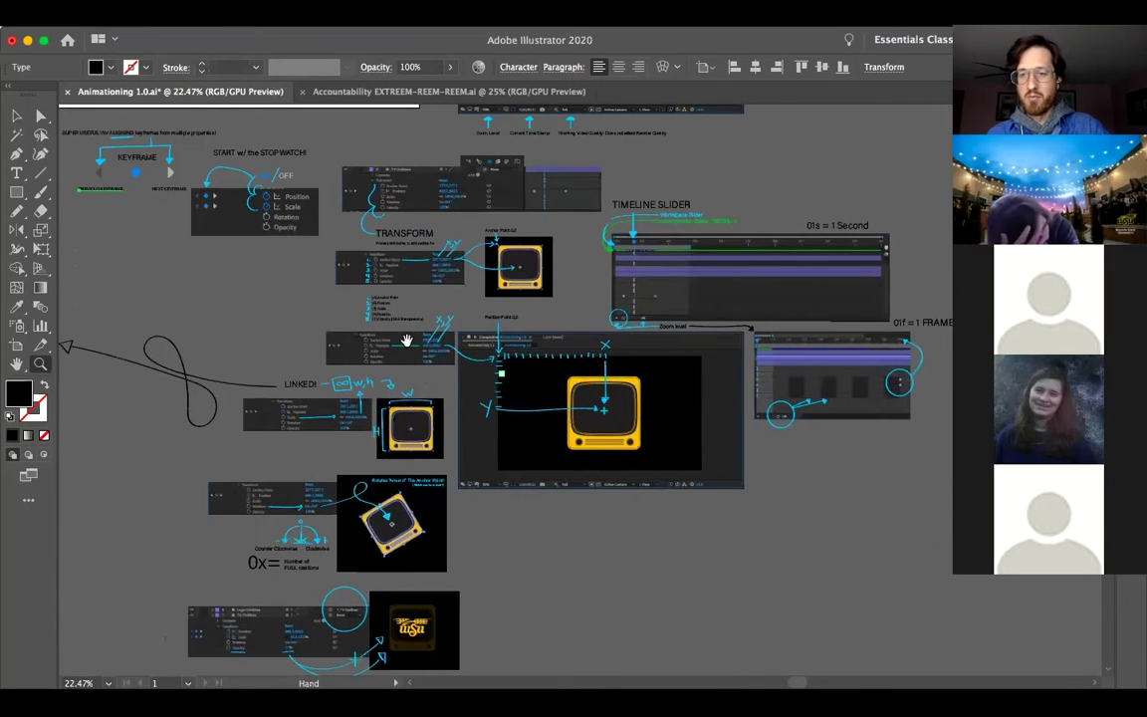
{"action": "scroll", "coordinate": [378, 335], "scroll_direction": "left", "scroll_amount": 2}
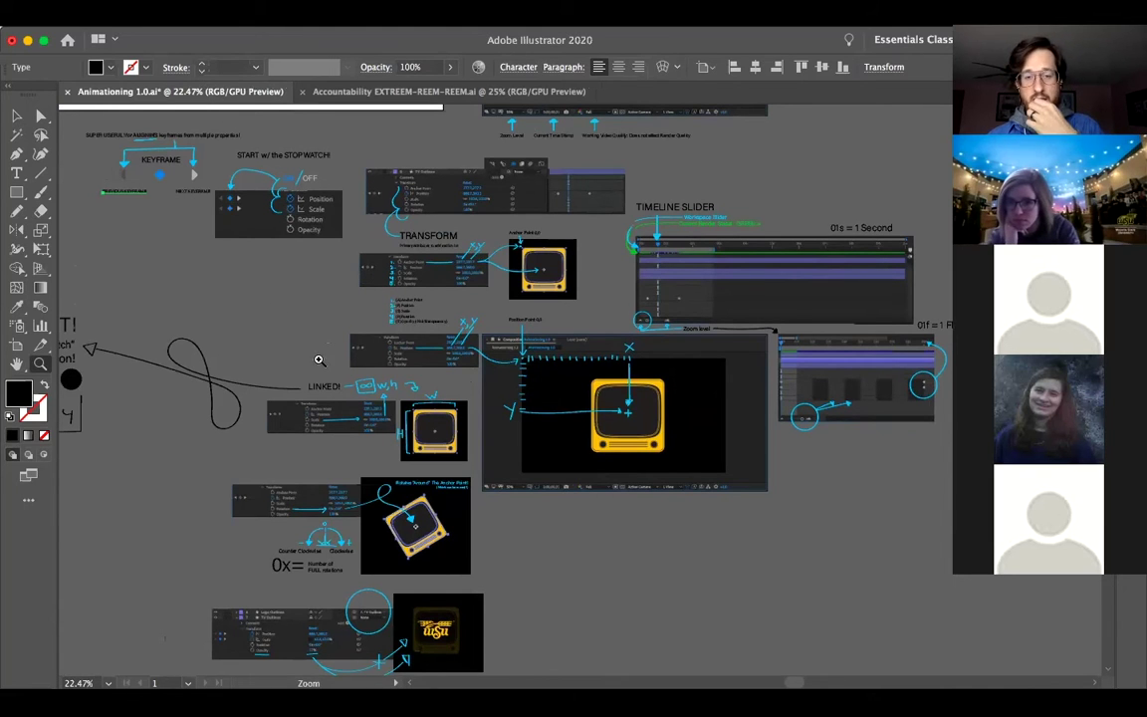
{"action": "left_click_drag", "start_coordinate": [332, 302], "coordinate": [400, 415]}
{"action": "scroll", "coordinate": [400, 415], "scroll_direction": "down", "scroll_amount": 3}
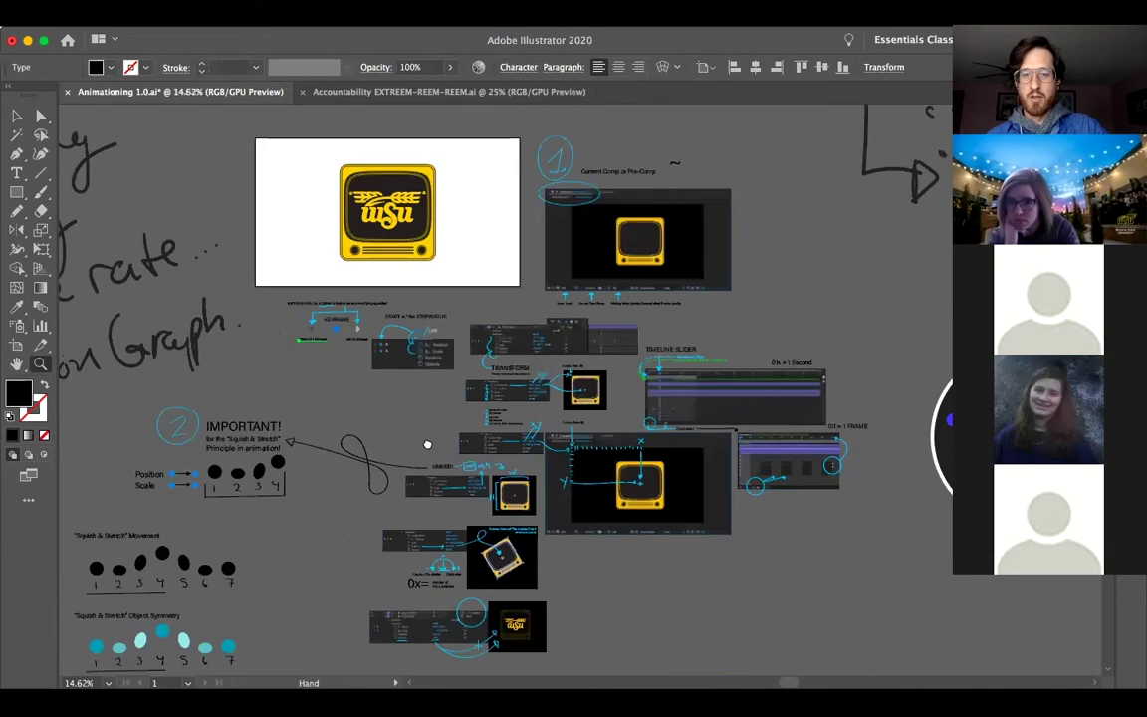
Step: Follow the arrow from the "LINKED!" Scale note to the "IMPORTANT!" section on the "Squish & Stretch" principle and examine both
{"action": "scroll", "coordinate": [428, 443], "scroll_direction": "down", "scroll_amount": 2}
{"action": "scroll", "coordinate": [461, 379], "scroll_direction": "up", "scroll_amount": 6}
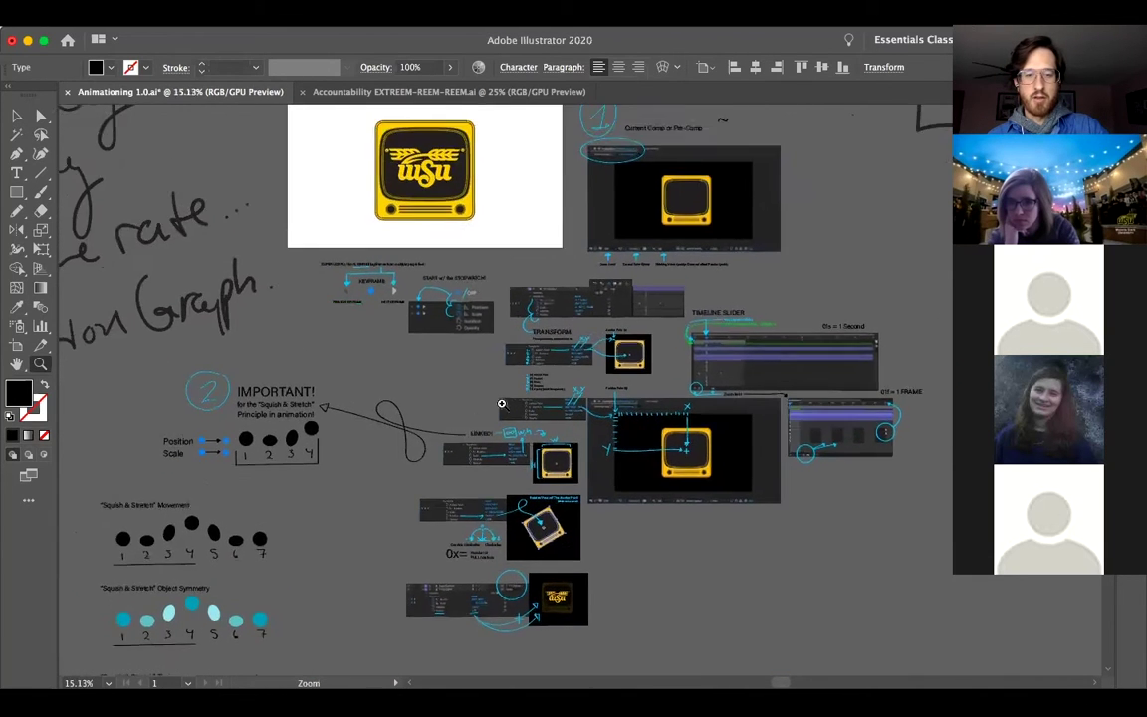
{"action": "scroll", "coordinate": [460, 434], "scroll_direction": "up", "scroll_amount": 5}
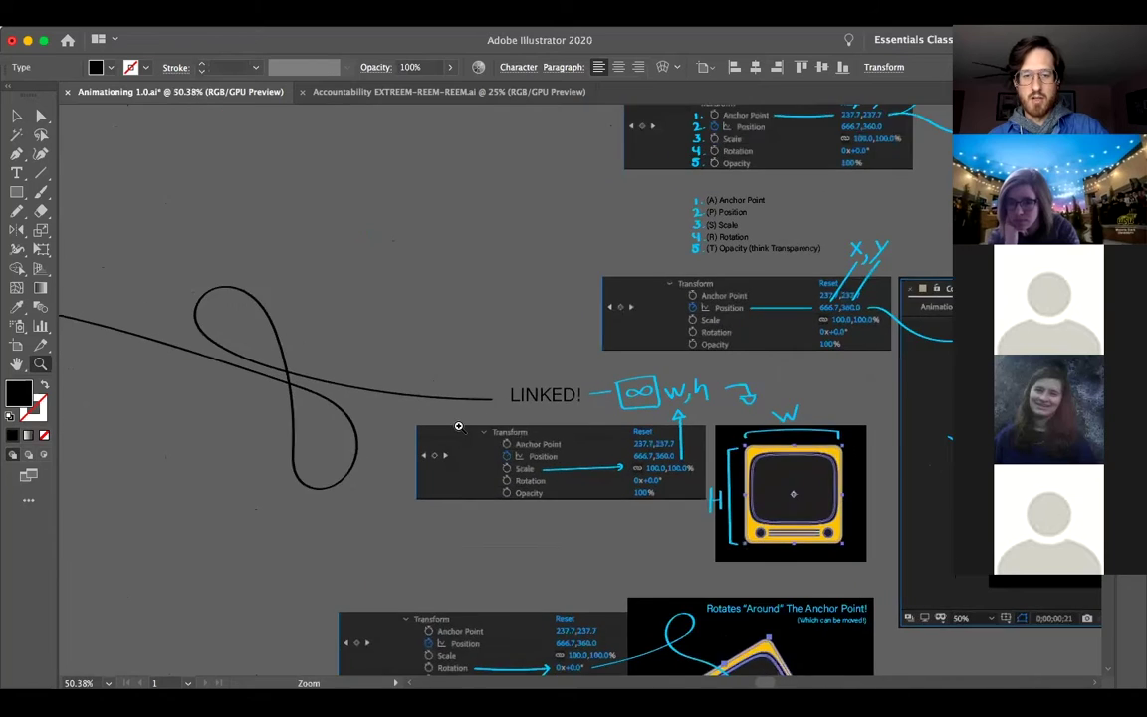
{"action": "scroll", "coordinate": [361, 378], "scroll_direction": "left", "scroll_amount": 5}
{"action": "scroll", "coordinate": [489, 409], "scroll_direction": "right", "scroll_amount": 10}
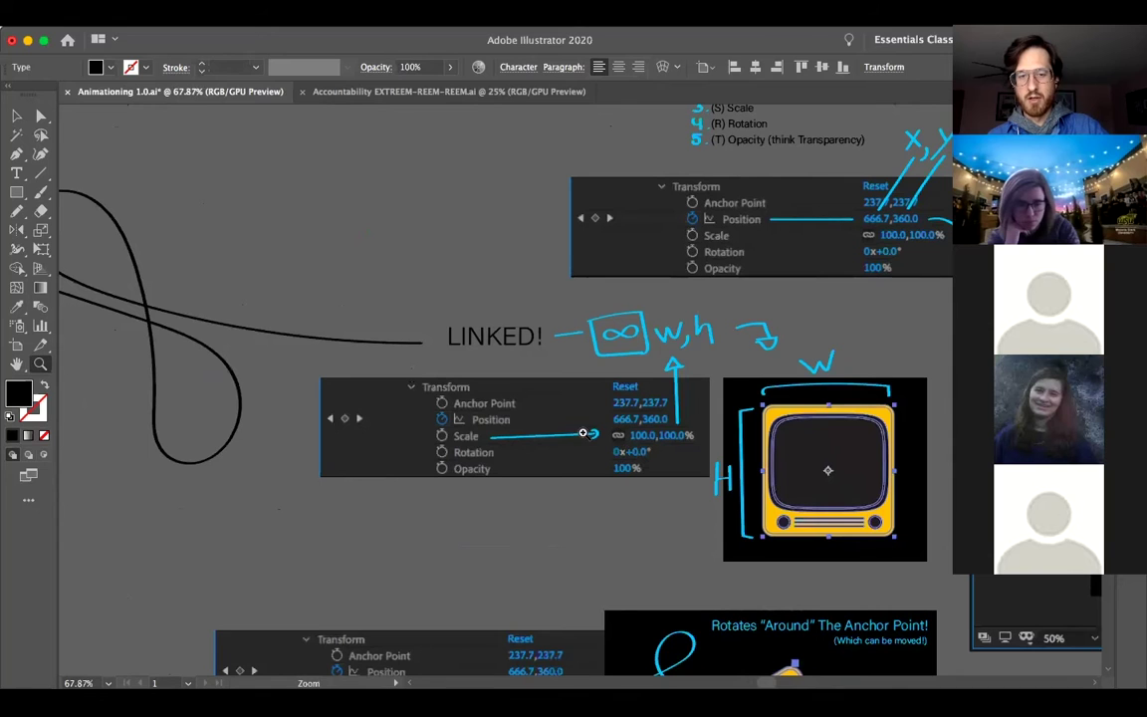
{"action": "scroll", "coordinate": [526, 387], "scroll_direction": "left", "scroll_amount": 10}
{"action": "scroll", "coordinate": [526, 388], "scroll_direction": "left", "scroll_amount": 10}
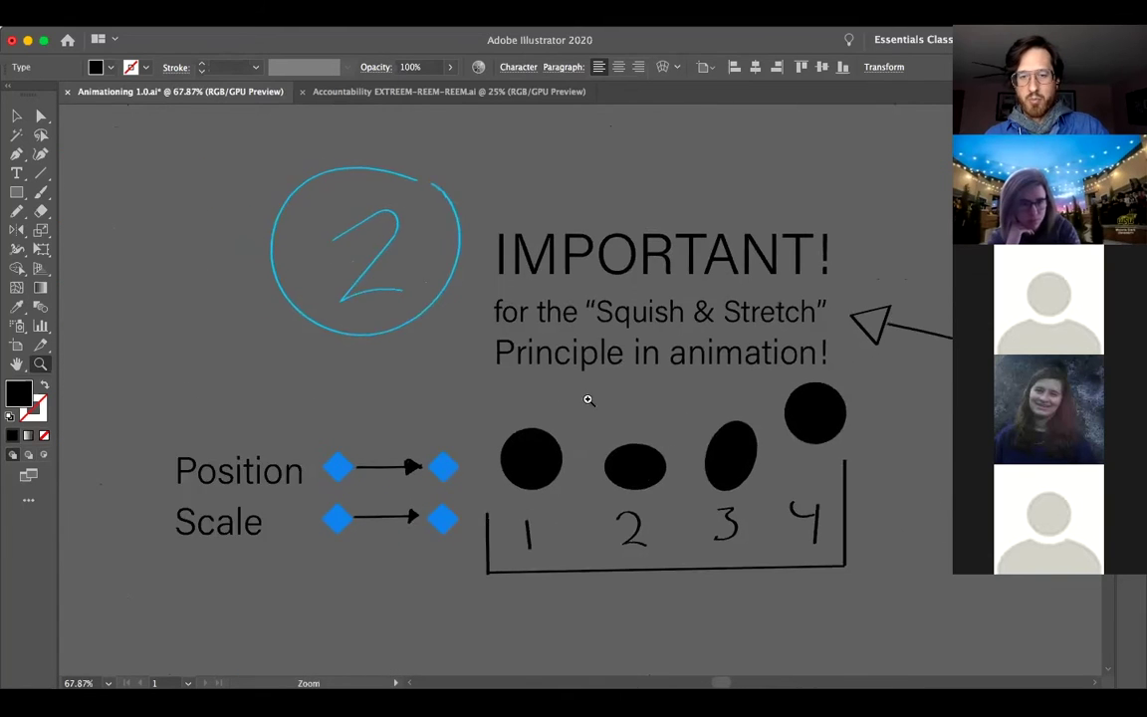
{"action": "left_click", "coordinate": [613, 387], "text": "alt"}
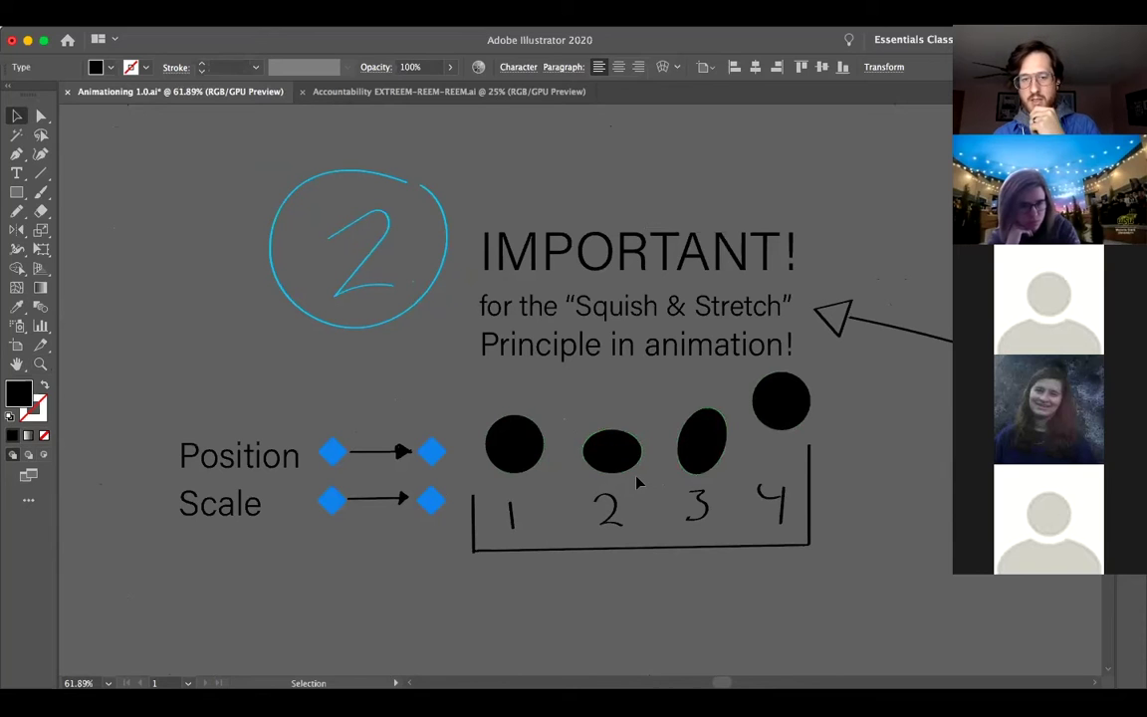
Step: Select ball poses 1, 2 and 3 in turn in the "IMPORTANT!" diagram to compare their shapes
{"action": "scroll", "coordinate": [622, 453], "scroll_direction": "up", "scroll_amount": 3}
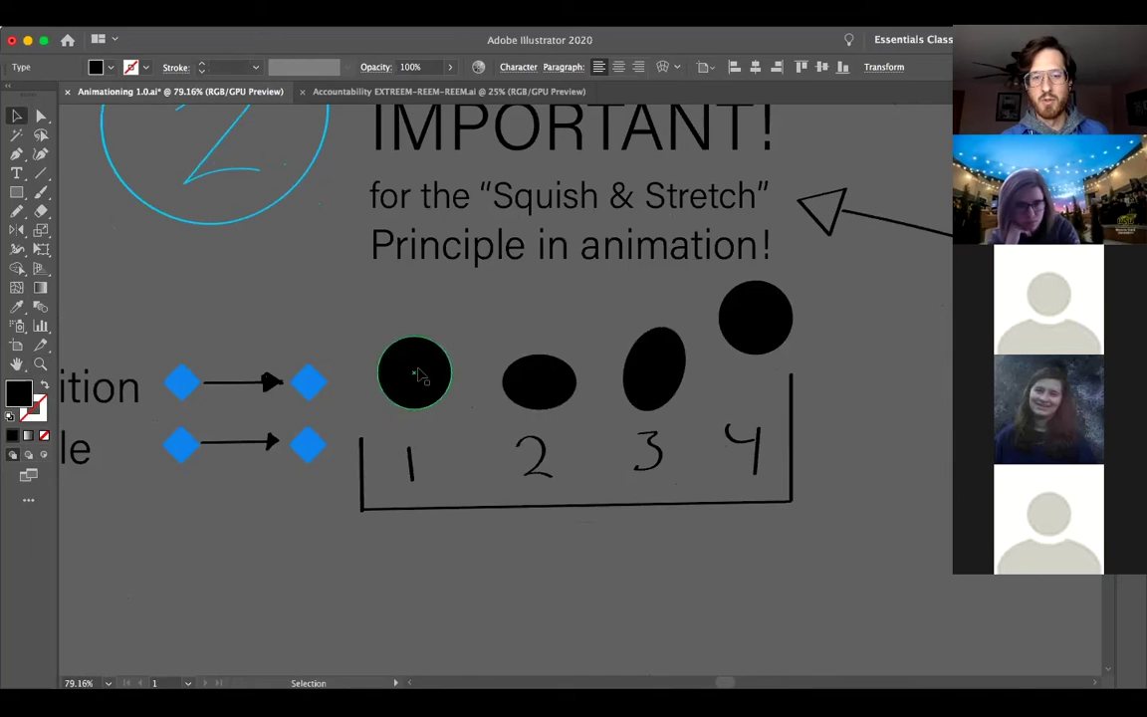
{"action": "left_click", "coordinate": [420, 374]}
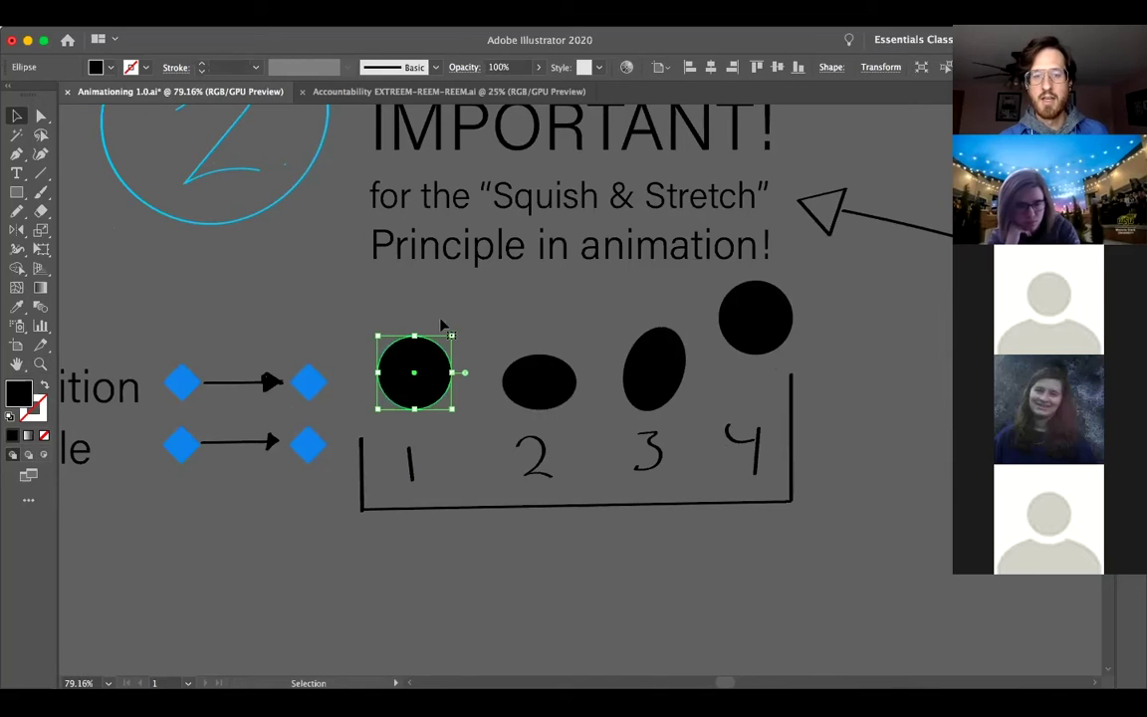
{"action": "left_click", "coordinate": [539, 382]}
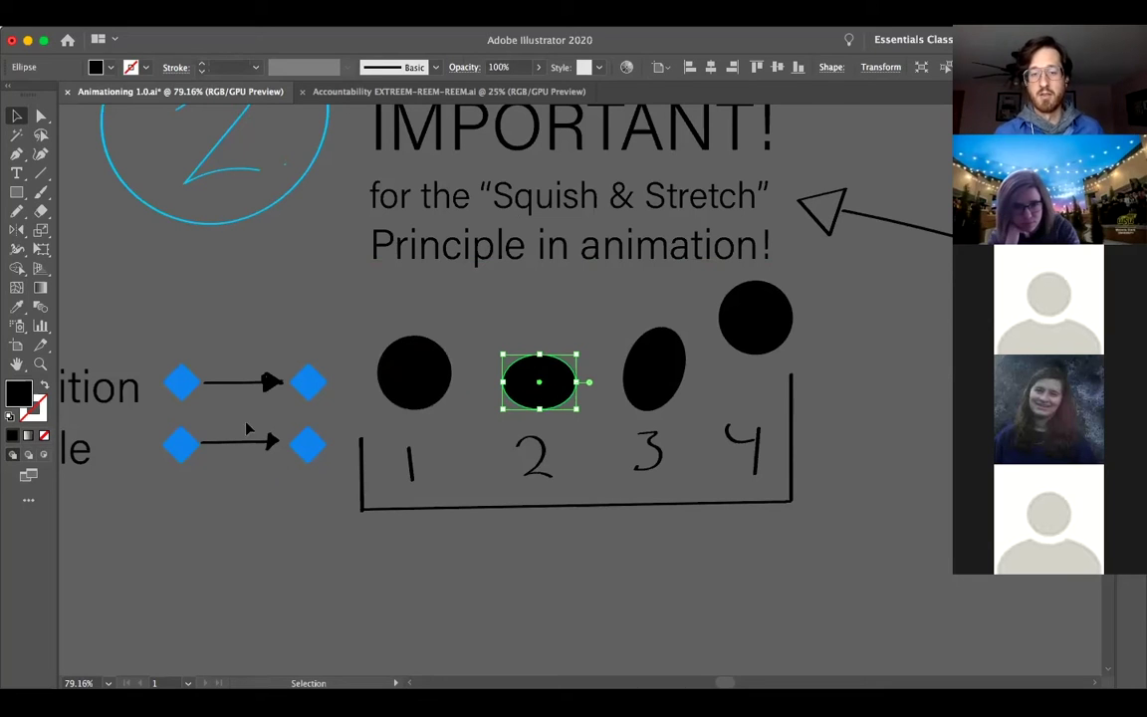
{"action": "left_click", "coordinate": [599, 332]}
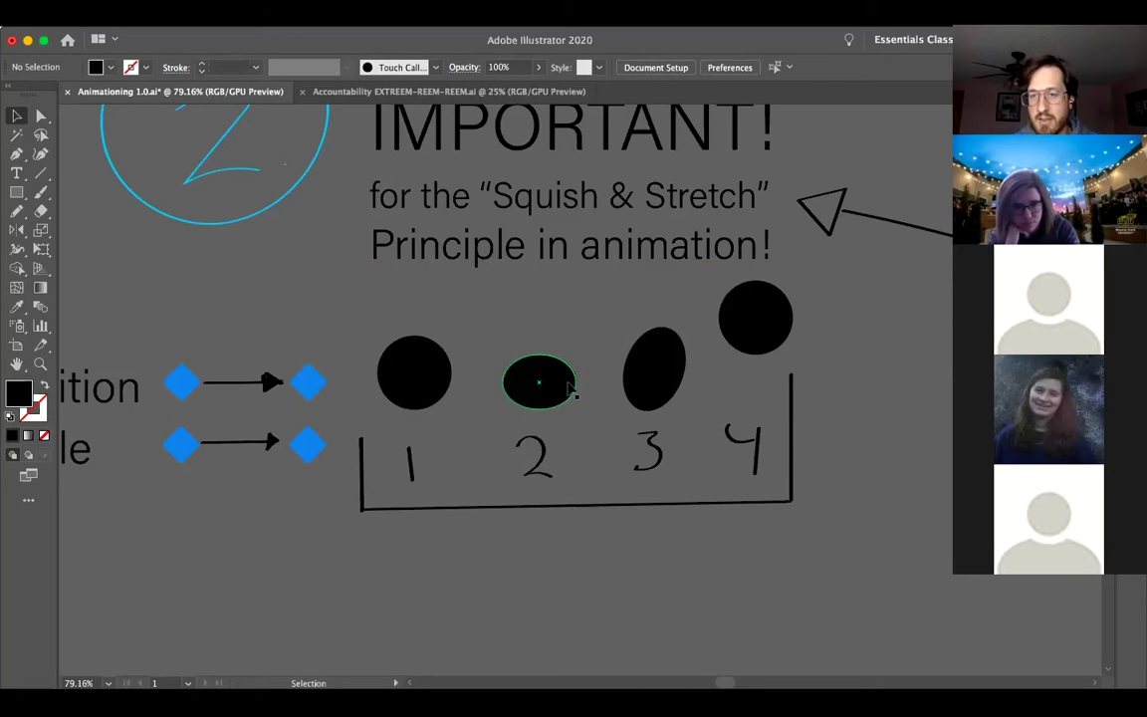
{"action": "left_click", "coordinate": [667, 374]}
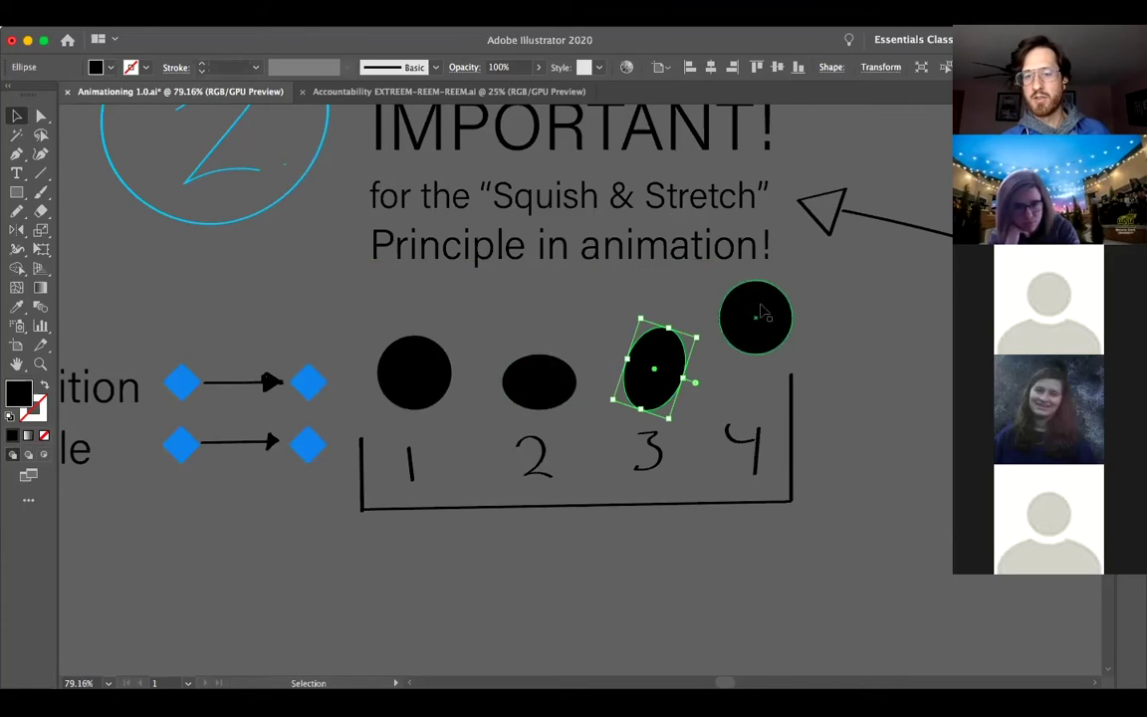
Step: Stretch ball 4 in the "IMPORTANT!" diagram wider and squash its height into a flat oval, then deselect it
{"action": "left_click", "coordinate": [732, 328]}
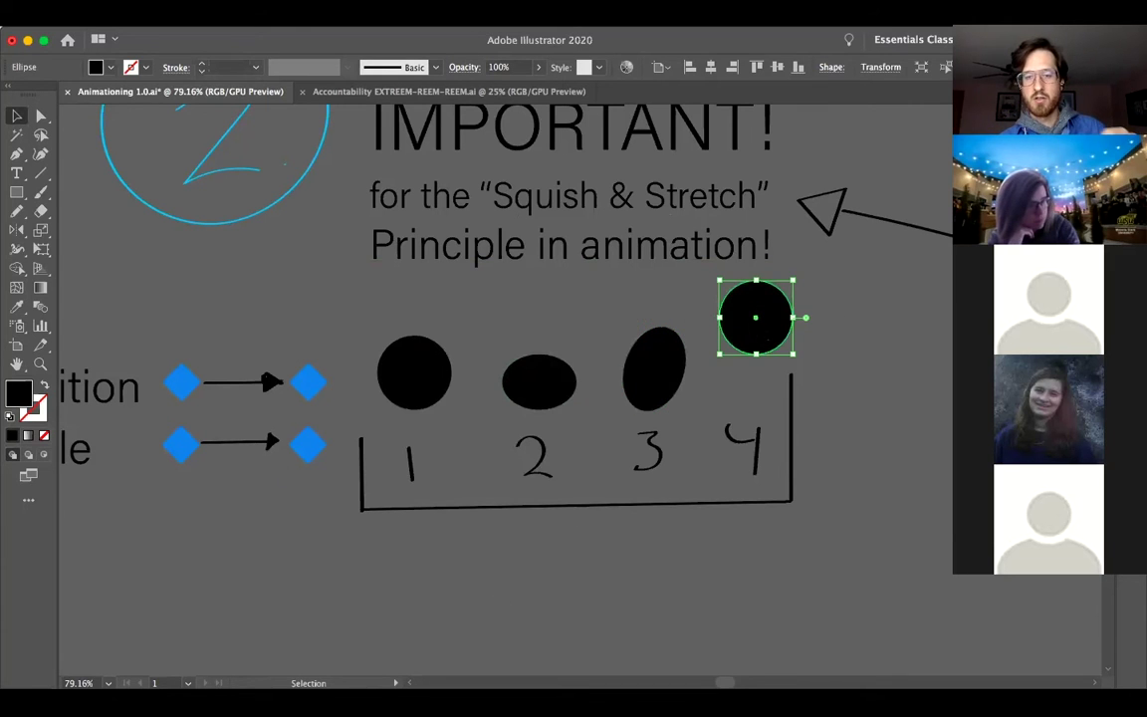
{"action": "left_click_drag", "start_coordinate": [708, 316], "coordinate": [690, 317]}
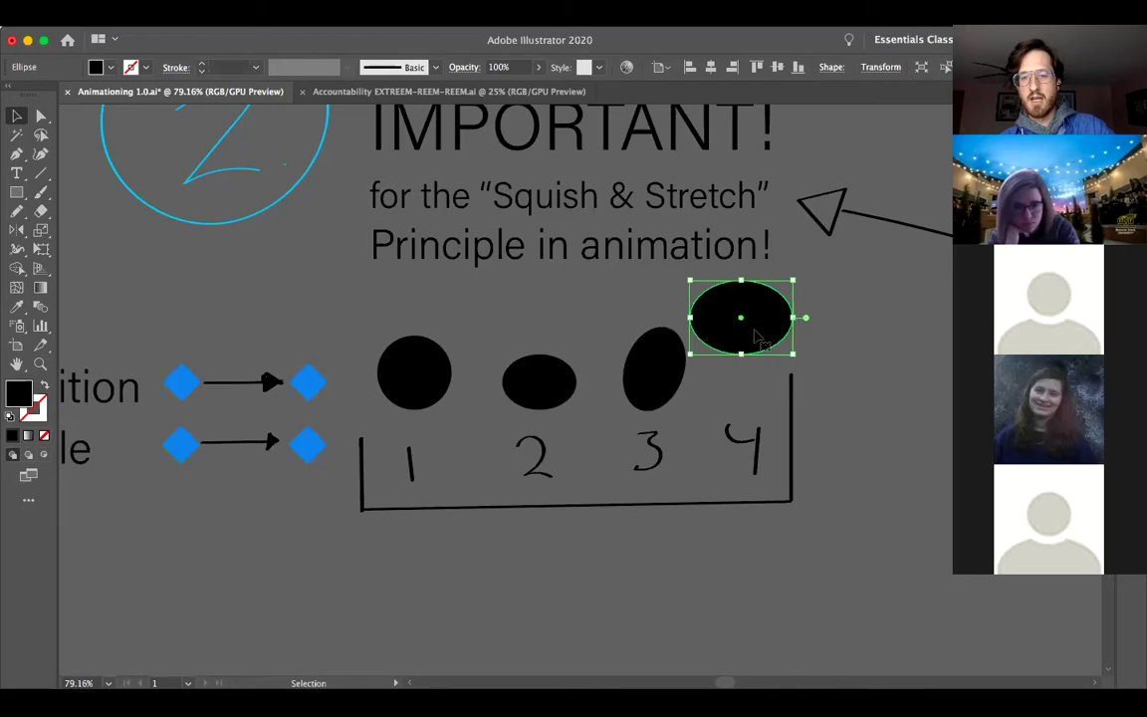
{"action": "left_click_drag", "start_coordinate": [741, 356], "coordinate": [746, 322]}
{"action": "left_click", "coordinate": [738, 388]}
{"action": "left_click_drag", "start_coordinate": [737, 385], "coordinate": [668, 399]}
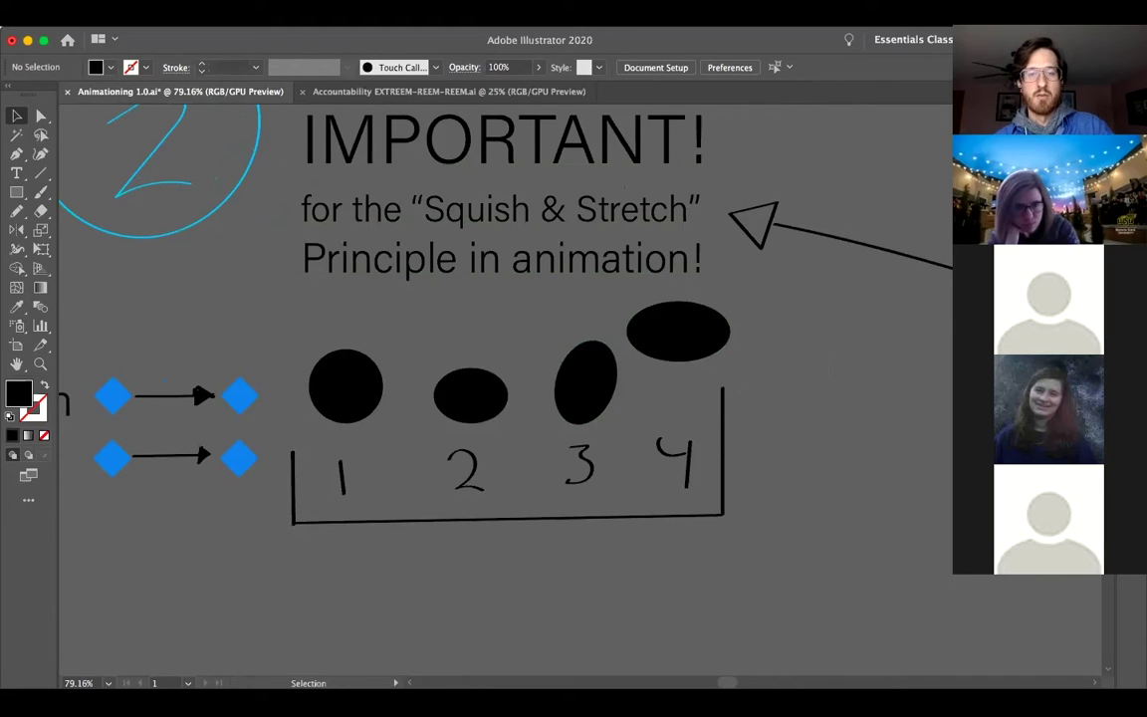
Step: Examine the paired Position and Scale keyframes beside the four ball poses, moving on to the "Squish & Stretch" Movement diagram
{"action": "left_click", "coordinate": [436, 353], "text": "alt"}
{"action": "scroll", "coordinate": [468, 334], "scroll_direction": "down", "scroll_amount": 3}
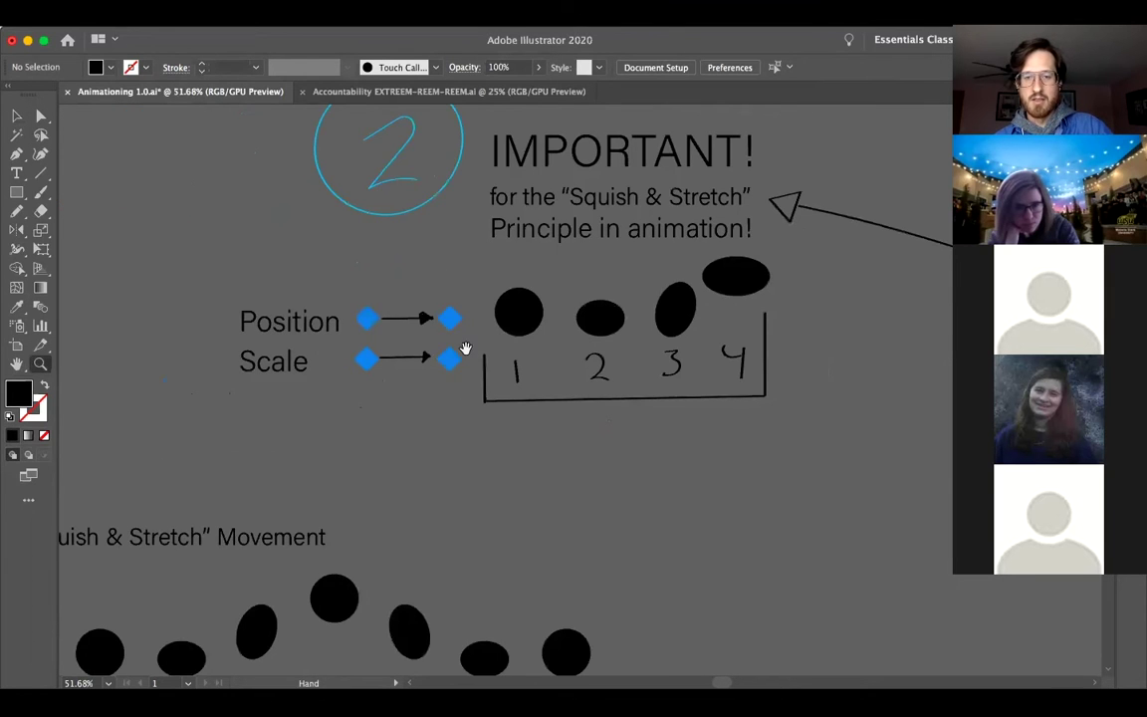
{"action": "scroll", "coordinate": [448, 349], "scroll_direction": "up", "scroll_amount": 3}
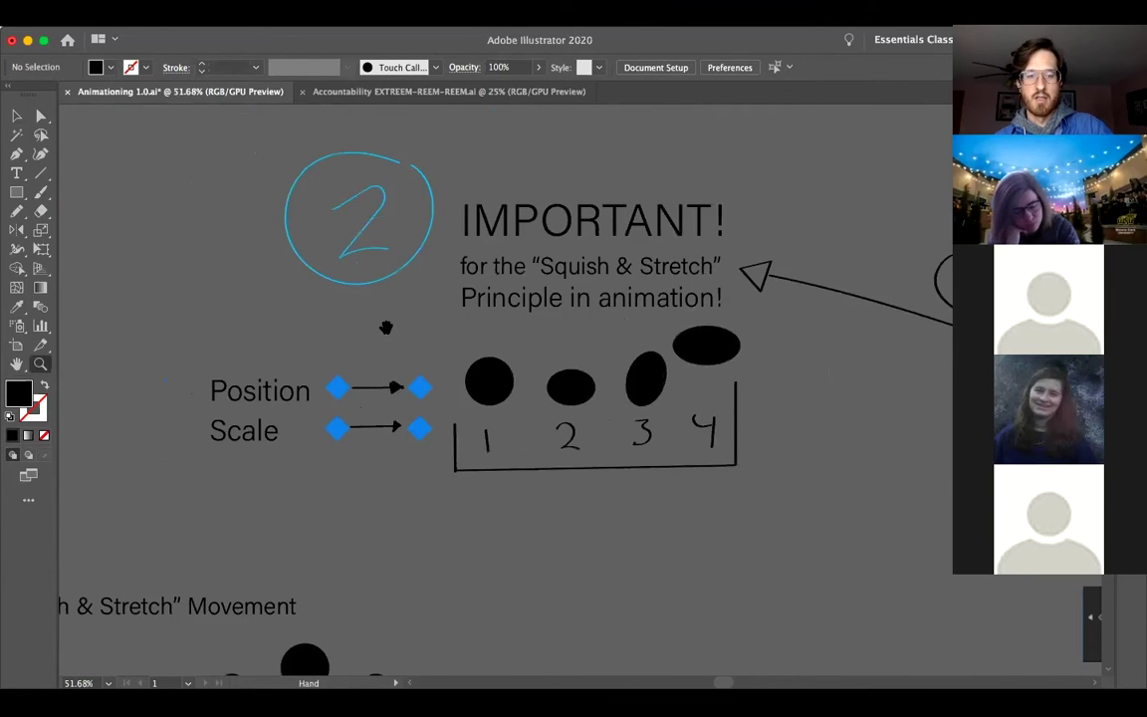
{"action": "scroll", "coordinate": [448, 373], "scroll_direction": "down", "scroll_amount": 3}
{"action": "scroll", "coordinate": [448, 374], "scroll_direction": "left", "scroll_amount": 3}
{"action": "scroll", "coordinate": [448, 328], "scroll_direction": "up", "scroll_amount": 3}
{"action": "key", "text": "v"}
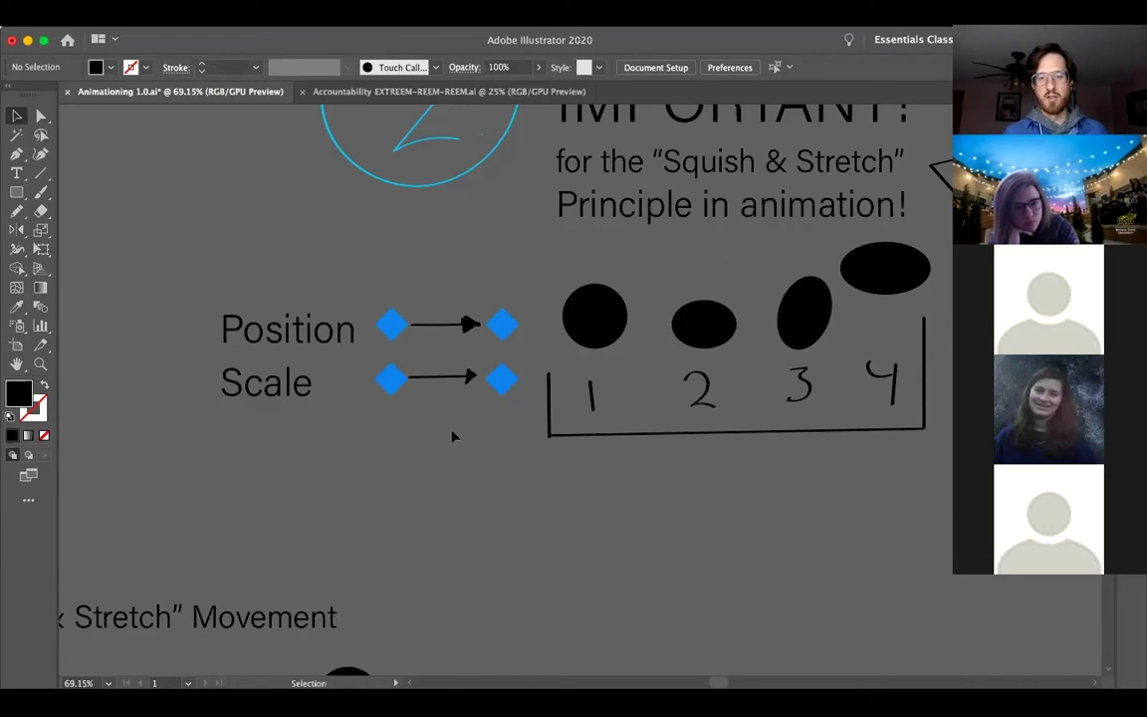
{"action": "mouse_move", "coordinate": [402, 507]}
{"action": "left_mouse_down"}
{"action": "mouse_move", "coordinate": [461, 426]}
{"action": "mouse_move", "coordinate": [504, 272]}
{"action": "mouse_move", "coordinate": [578, 271]}
{"action": "mouse_move", "coordinate": [542, 304]}
{"action": "mouse_move", "coordinate": [499, 322]}
{"action": "left_mouse_up"}
{"action": "key", "text": "v"}
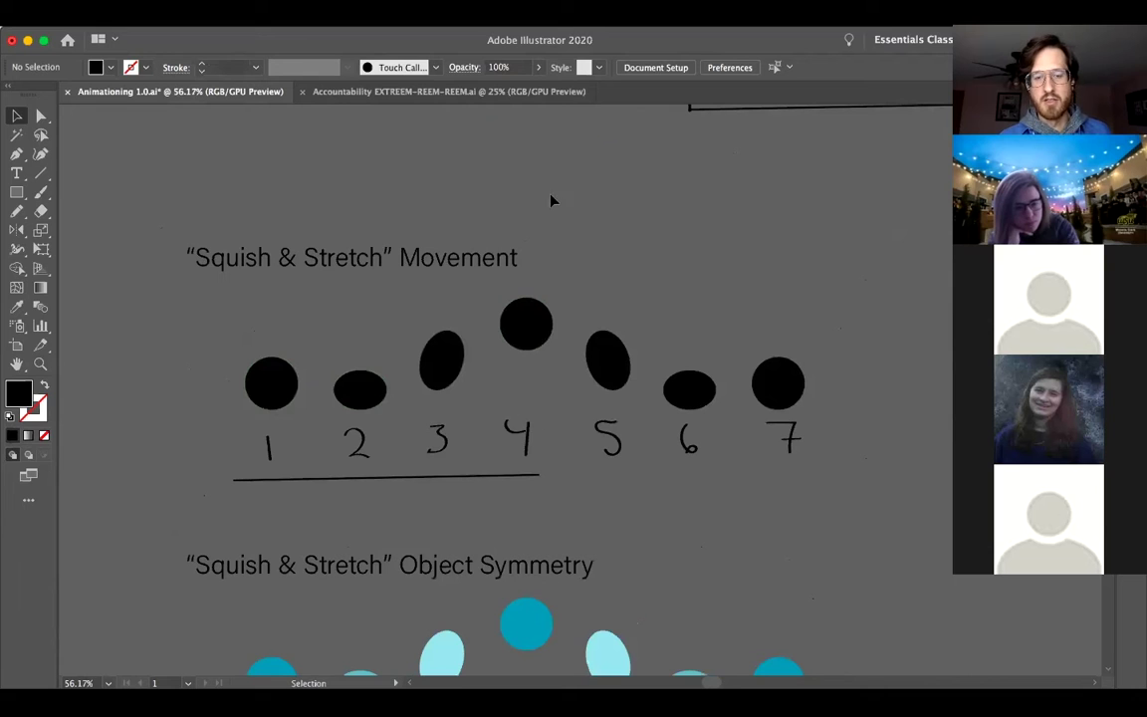
Step: Select ball poses 1 through 5 one after another in the "Squish & Stretch" Movement diagram to trace the jump
{"action": "left_click", "coordinate": [276, 398]}
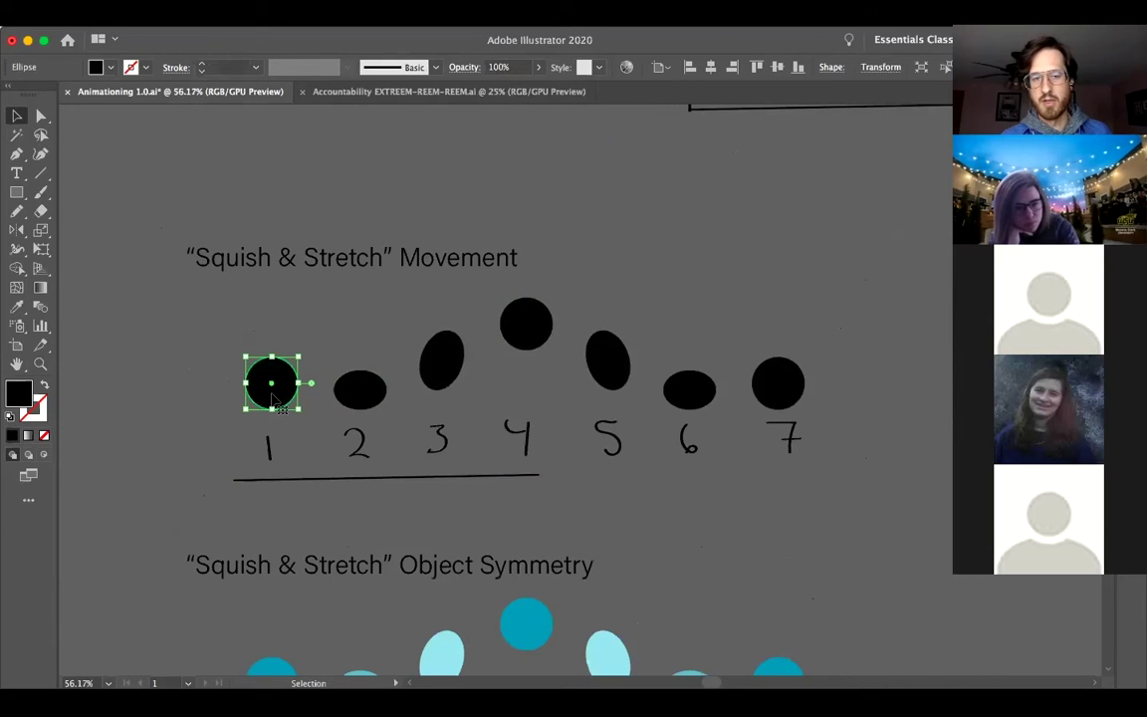
{"action": "left_click", "coordinate": [360, 396]}
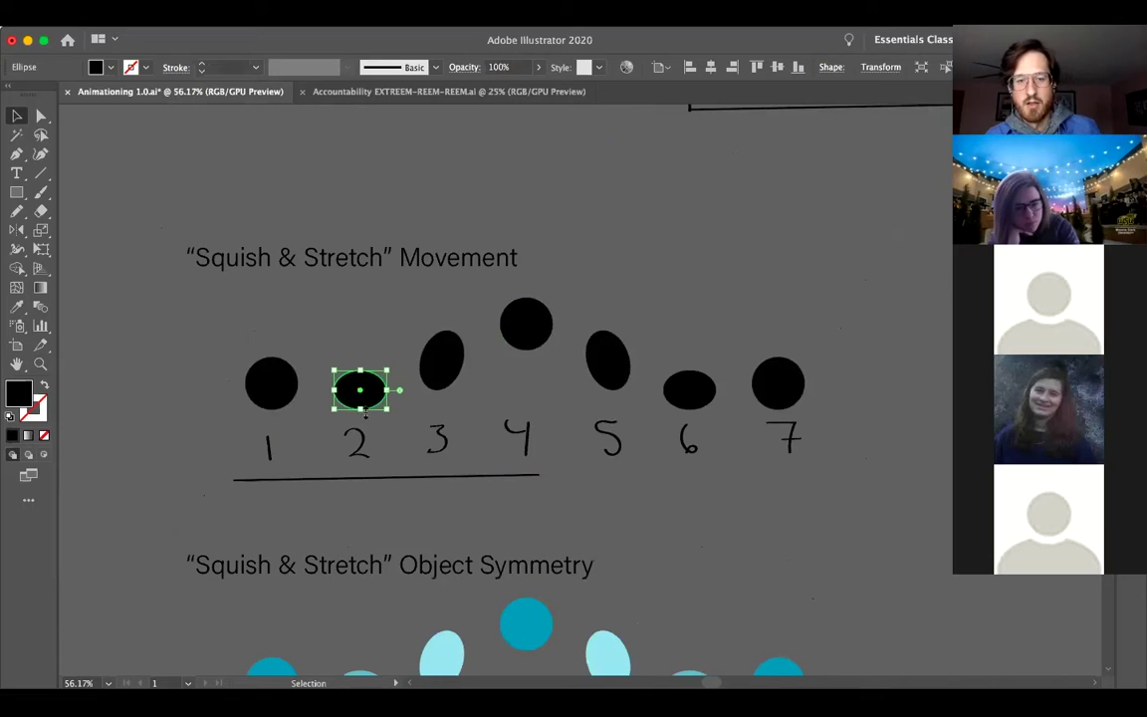
{"action": "left_click", "coordinate": [439, 387]}
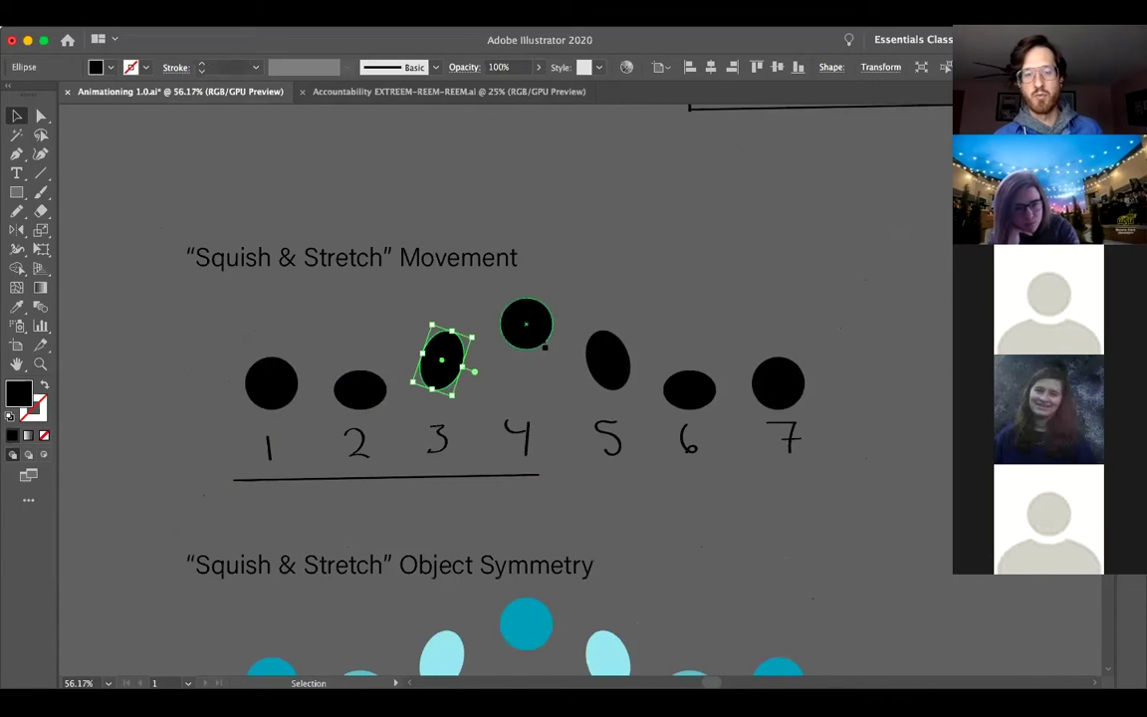
{"action": "left_click", "coordinate": [531, 336]}
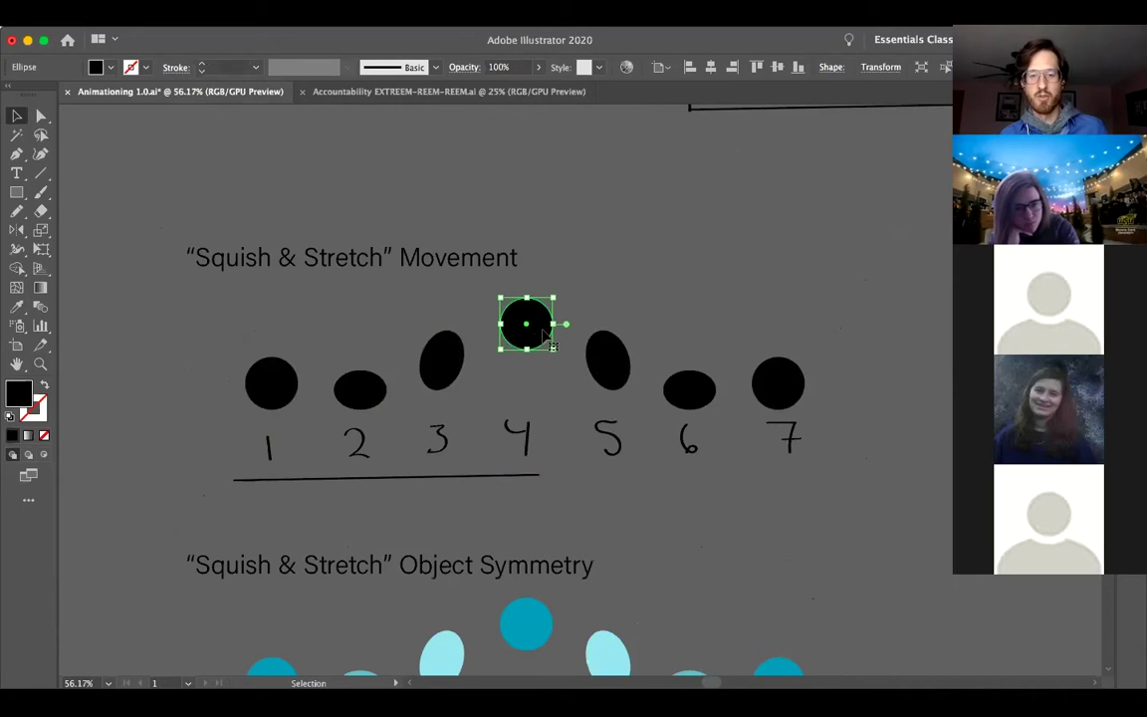
{"action": "left_click", "coordinate": [622, 361]}
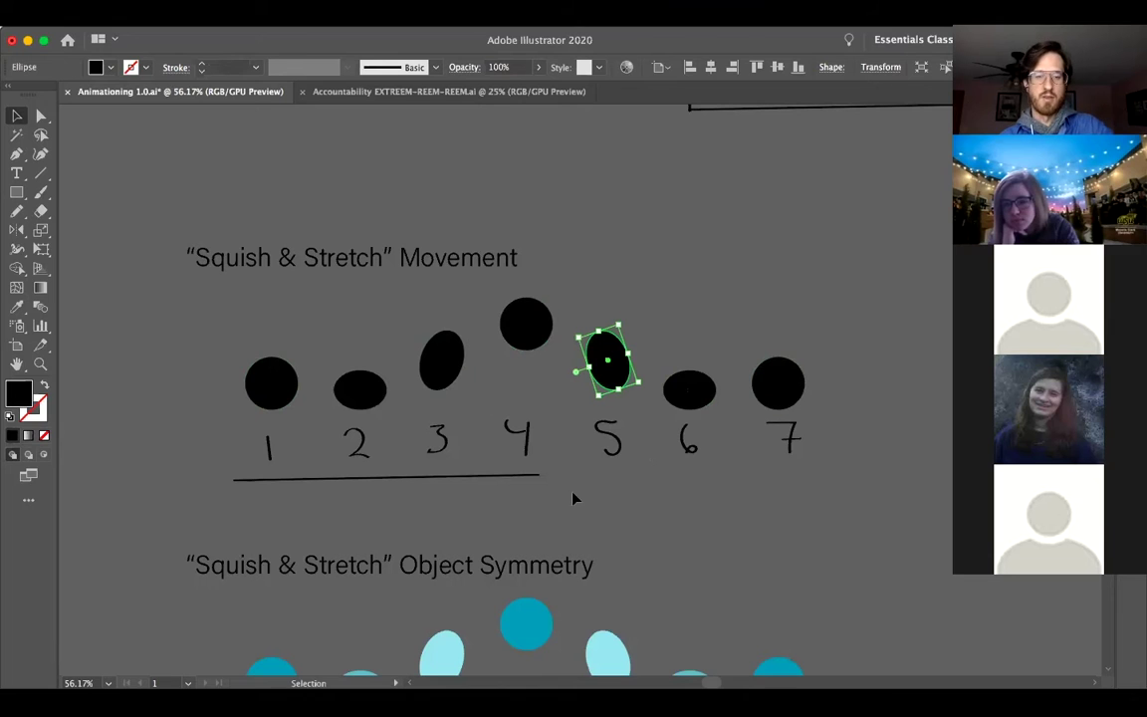
Step: Select the three matching dark teal circles 1, 4 and 7 together in the "Squish & Stretch" Object Symmetry diagram
{"action": "scroll", "coordinate": [522, 522], "scroll_direction": "down", "scroll_amount": 5}
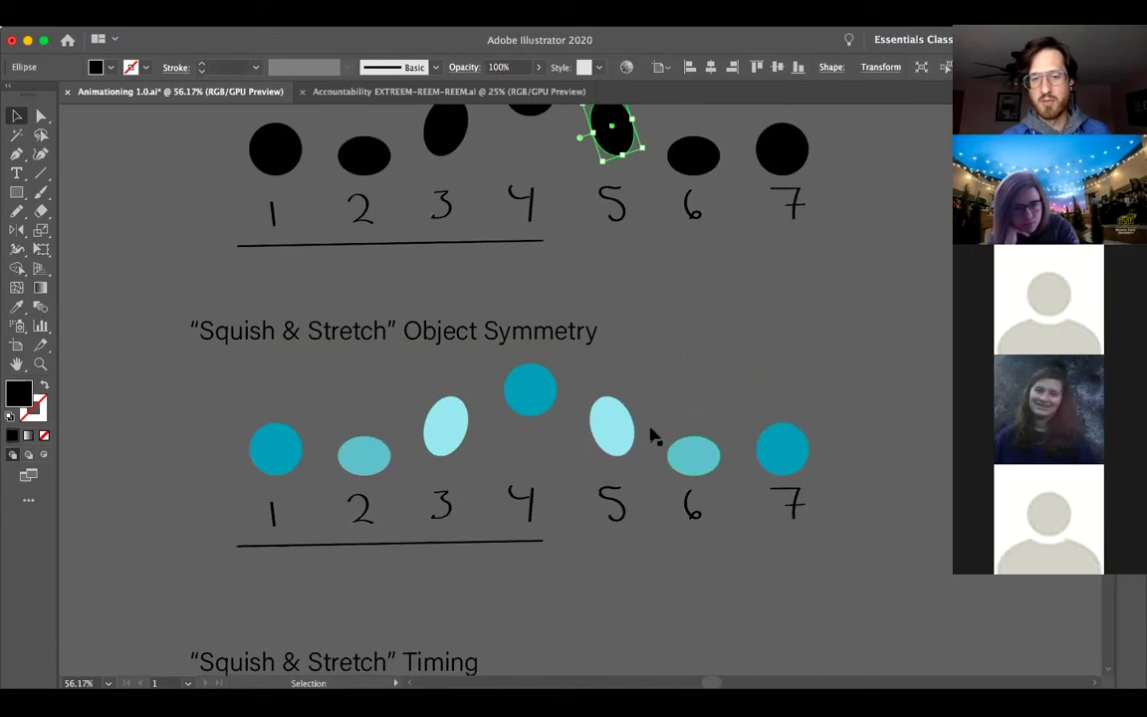
{"action": "left_click", "coordinate": [277, 450]}
{"action": "left_click", "coordinate": [546, 403], "text": "shift"}
{"action": "left_click", "coordinate": [777, 456], "text": "shift"}
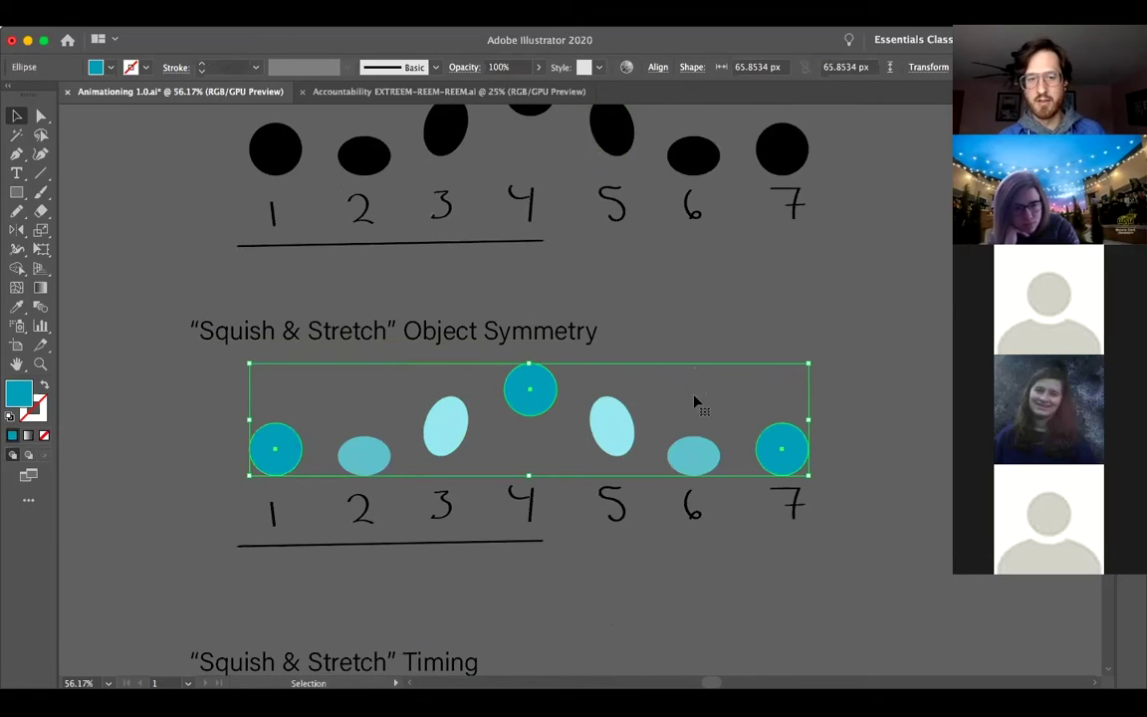
Step: Select the squished ovals 2 and 6, then the light stretched ovals 3 and 5 as matching pairs, and clear the selection
{"action": "left_click", "coordinate": [371, 456]}
{"action": "left_click", "coordinate": [694, 458], "text": "shift"}
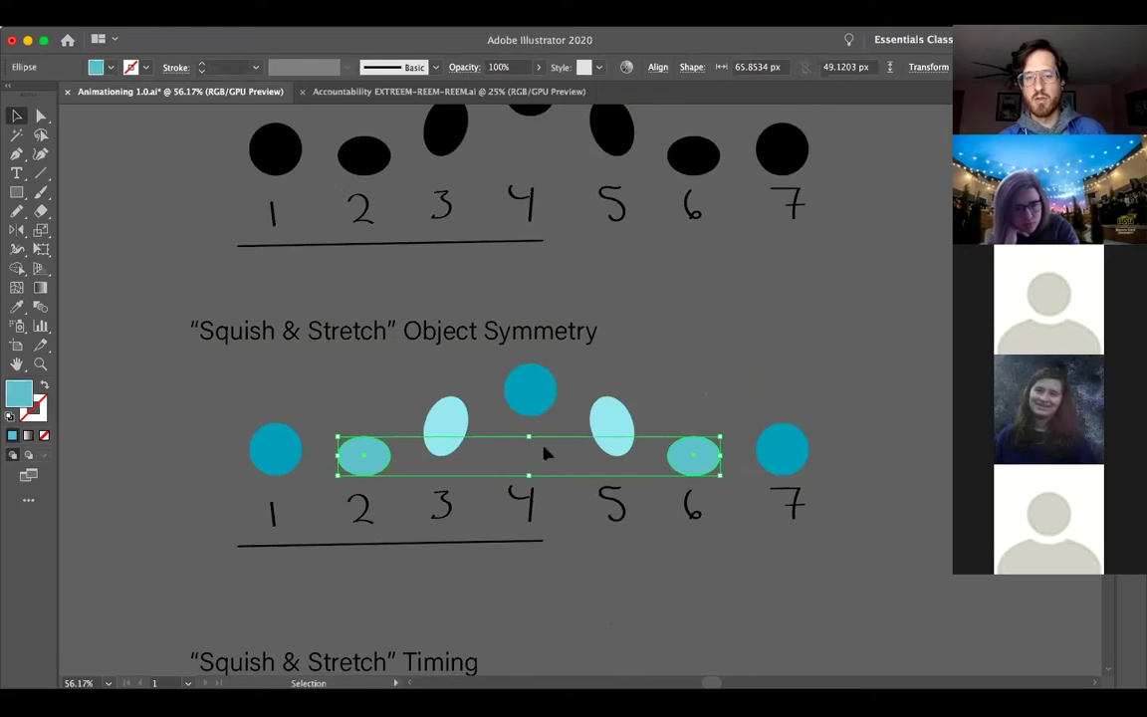
{"action": "left_click", "coordinate": [447, 428]}
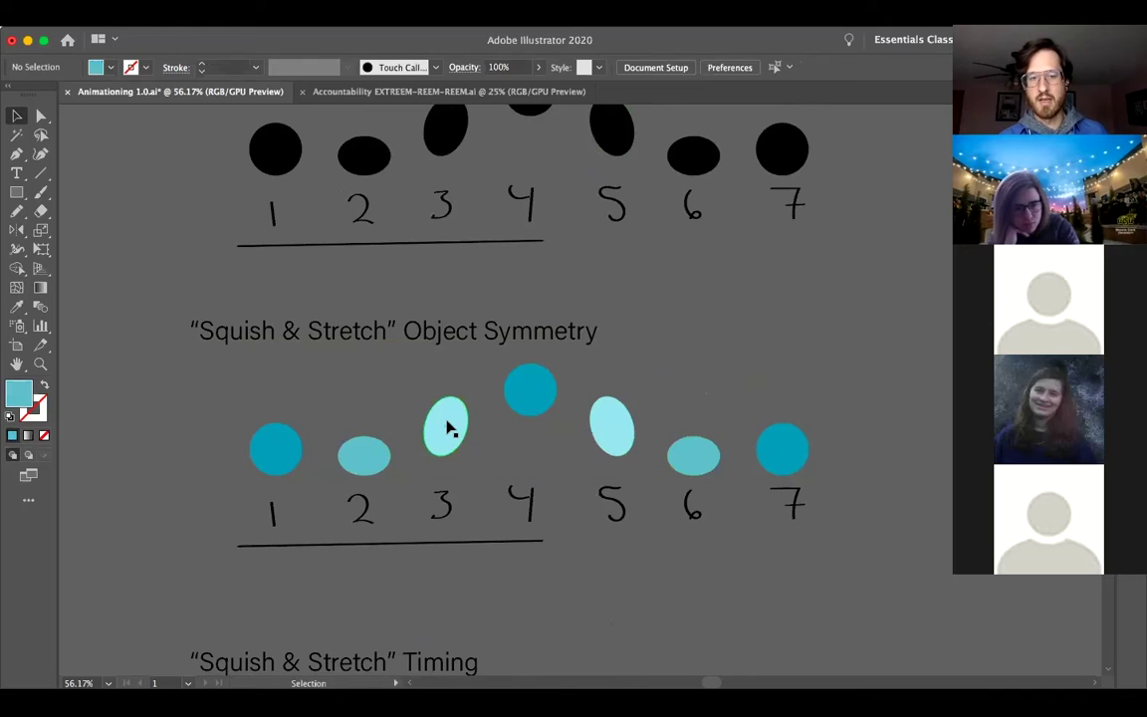
{"action": "left_click", "coordinate": [616, 434], "text": "shift"}
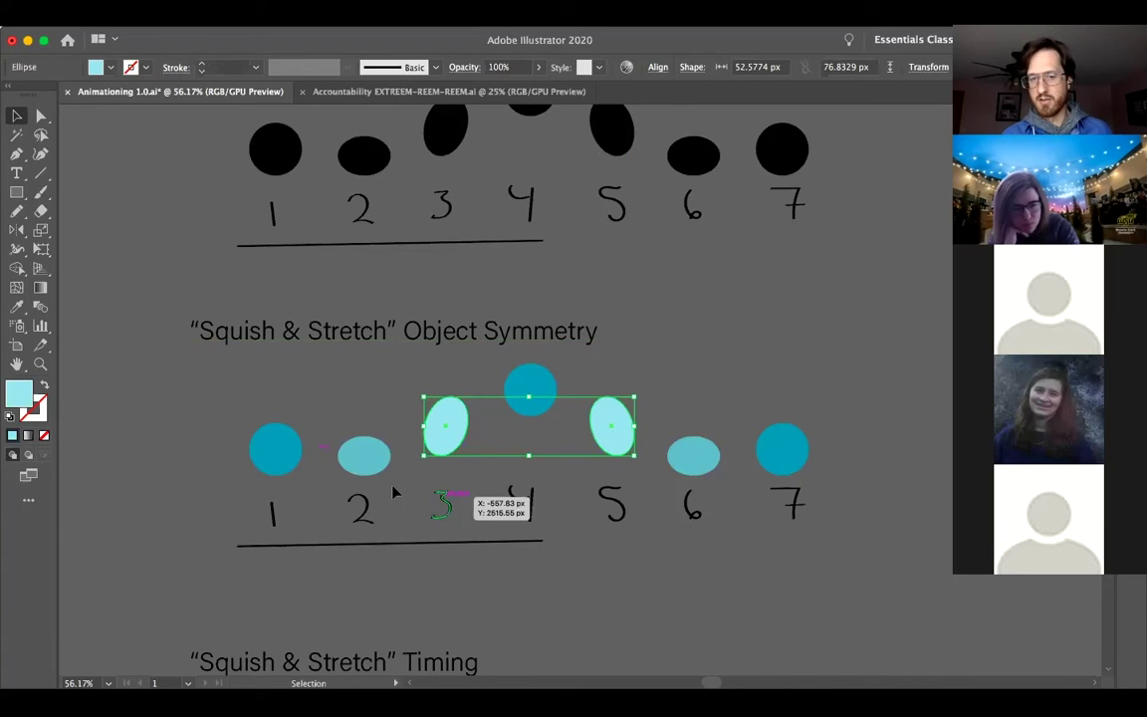
{"action": "left_click", "coordinate": [398, 417]}
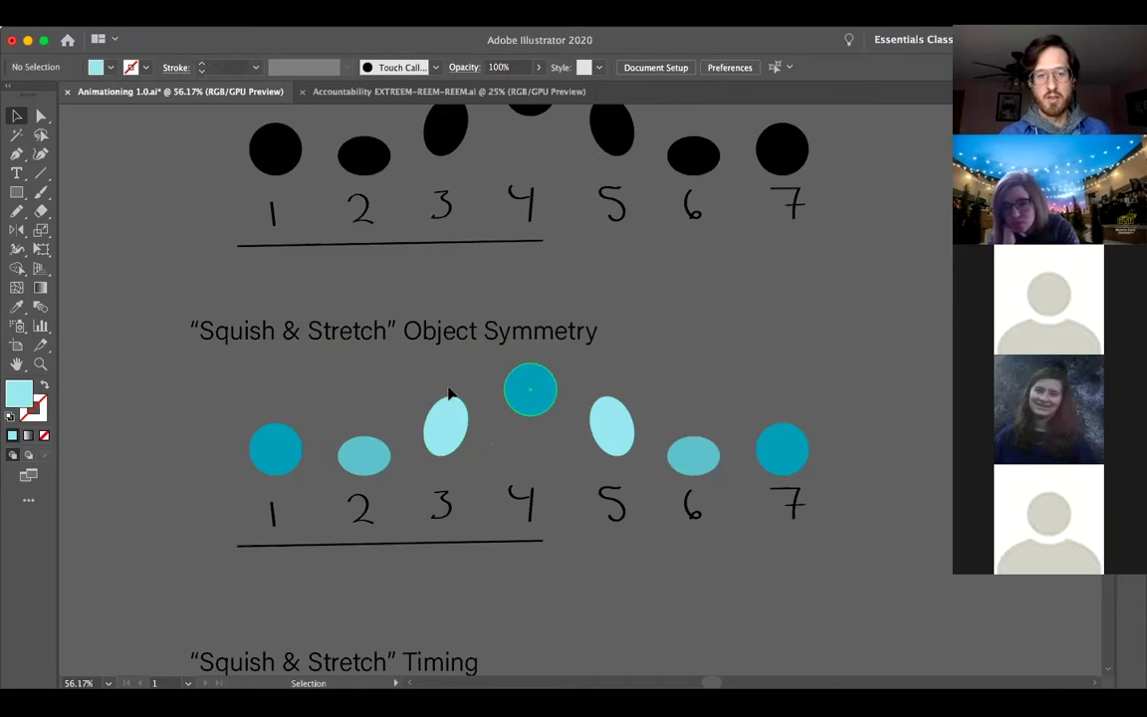
Step: Compare the Movement and Object Symmetry diagrams, selecting the squished teal ovals 2 and 6 together before deselecting them
{"action": "scroll", "coordinate": [588, 318], "scroll_direction": "up", "scroll_amount": 3}
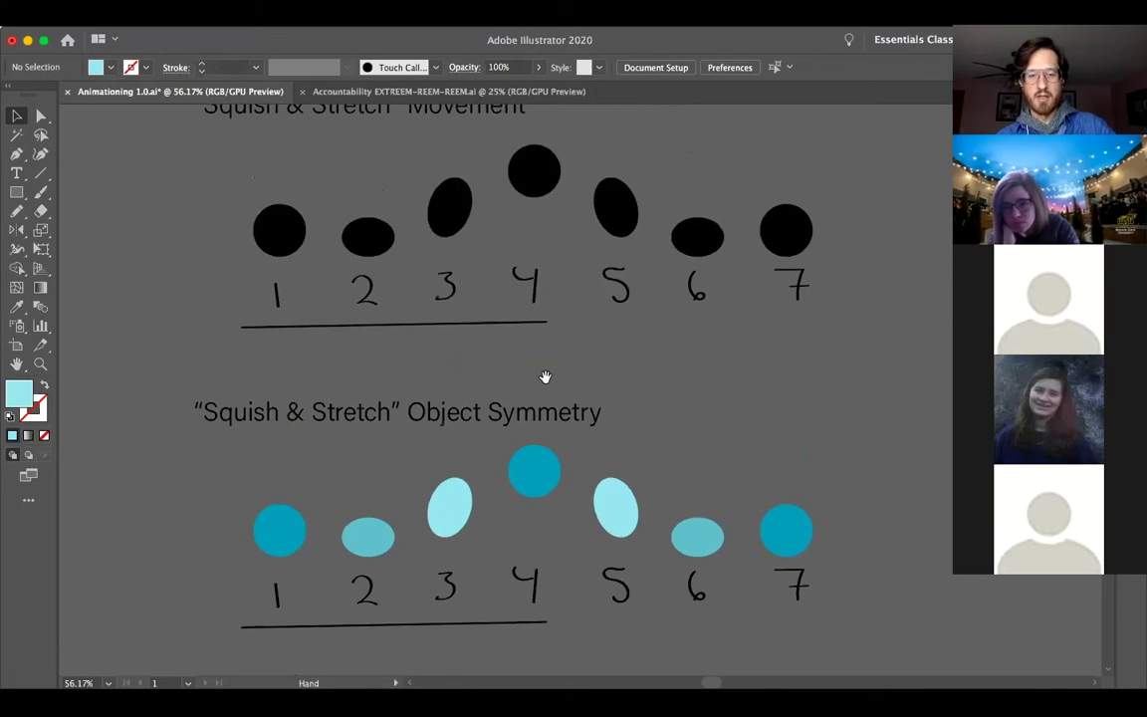
{"action": "left_click", "coordinate": [367, 537]}
{"action": "left_click", "coordinate": [697, 538], "text": "shift"}
{"action": "scroll", "coordinate": [468, 513], "scroll_direction": "down", "scroll_amount": 1}
{"action": "scroll", "coordinate": [317, 436], "scroll_direction": "down", "scroll_amount": 1}
{"action": "scroll", "coordinate": [379, 443], "scroll_direction": "left", "scroll_amount": 1}
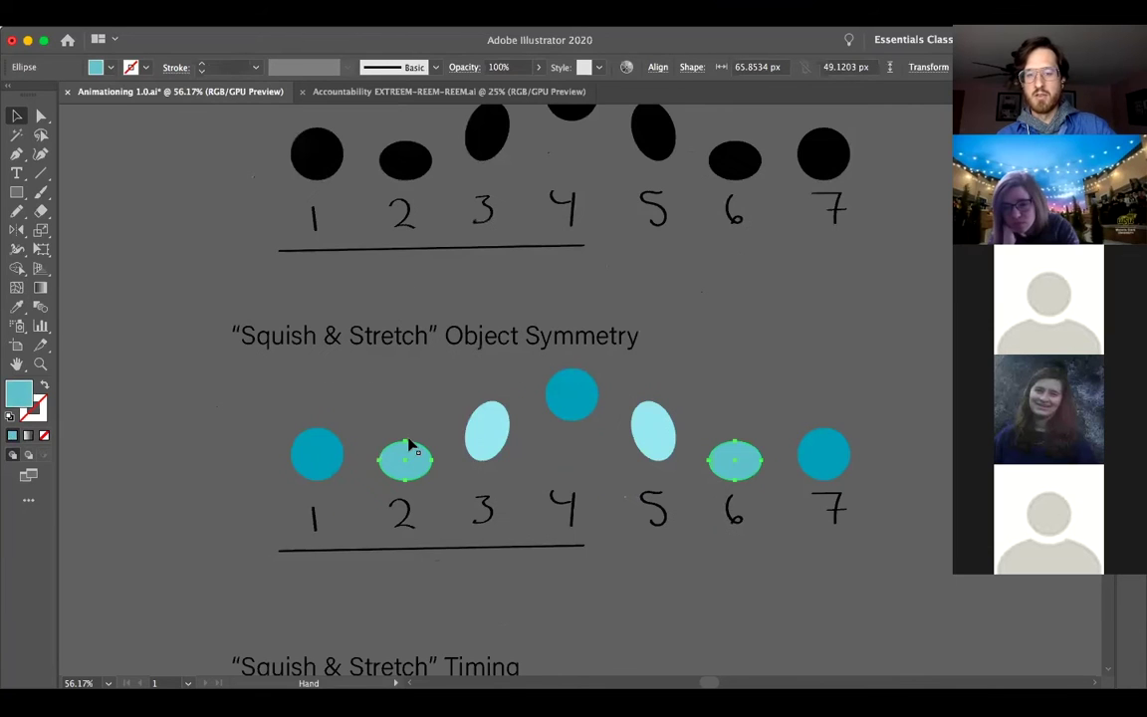
{"action": "left_click", "coordinate": [401, 410]}
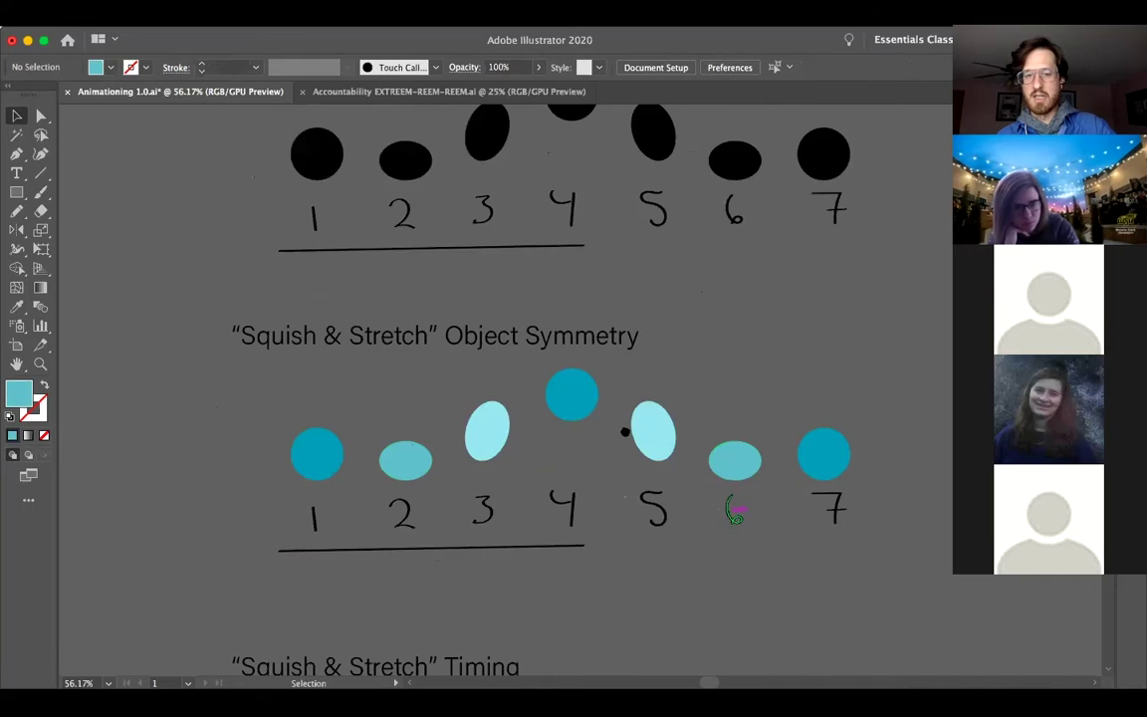
Step: Examine the "Squish & Stretch" Timing diagram with its anticipation, zoom up, hang time, zoom down and cool down phases
{"action": "scroll", "coordinate": [353, 436], "scroll_direction": "down", "scroll_amount": 1}
{"action": "scroll", "coordinate": [354, 435], "scroll_direction": "right", "scroll_amount": 1}
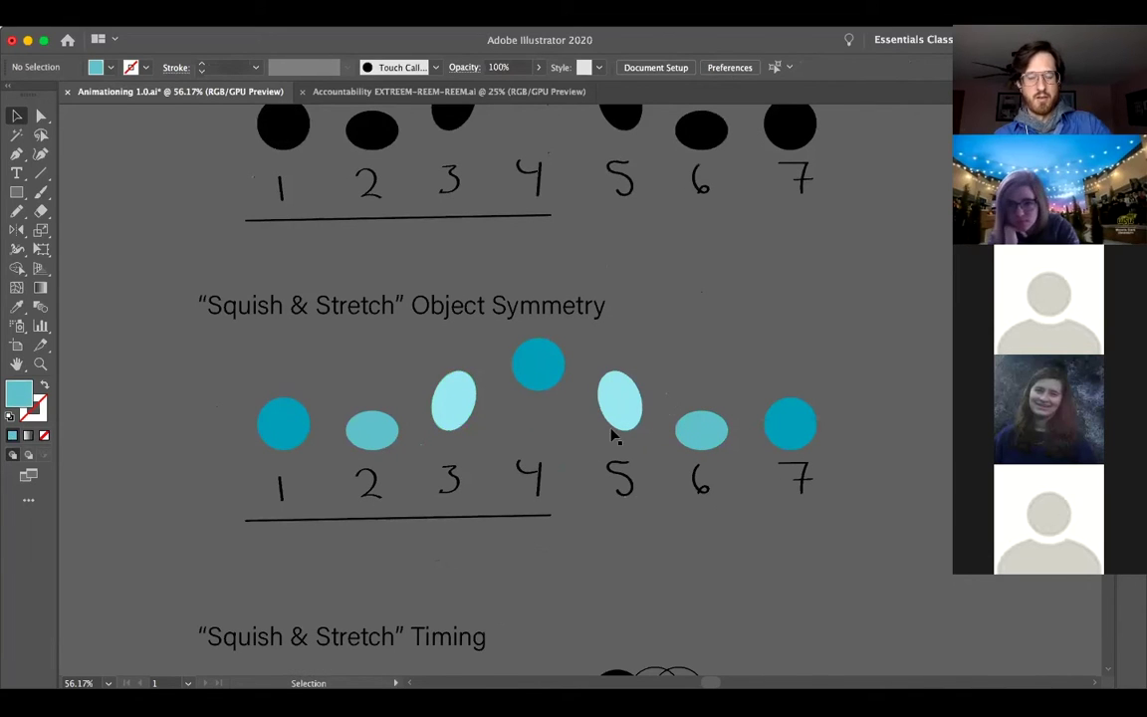
{"action": "scroll", "coordinate": [553, 404], "scroll_direction": "down", "scroll_amount": 10}
{"action": "scroll", "coordinate": [545, 305], "scroll_direction": "right", "scroll_amount": 3}
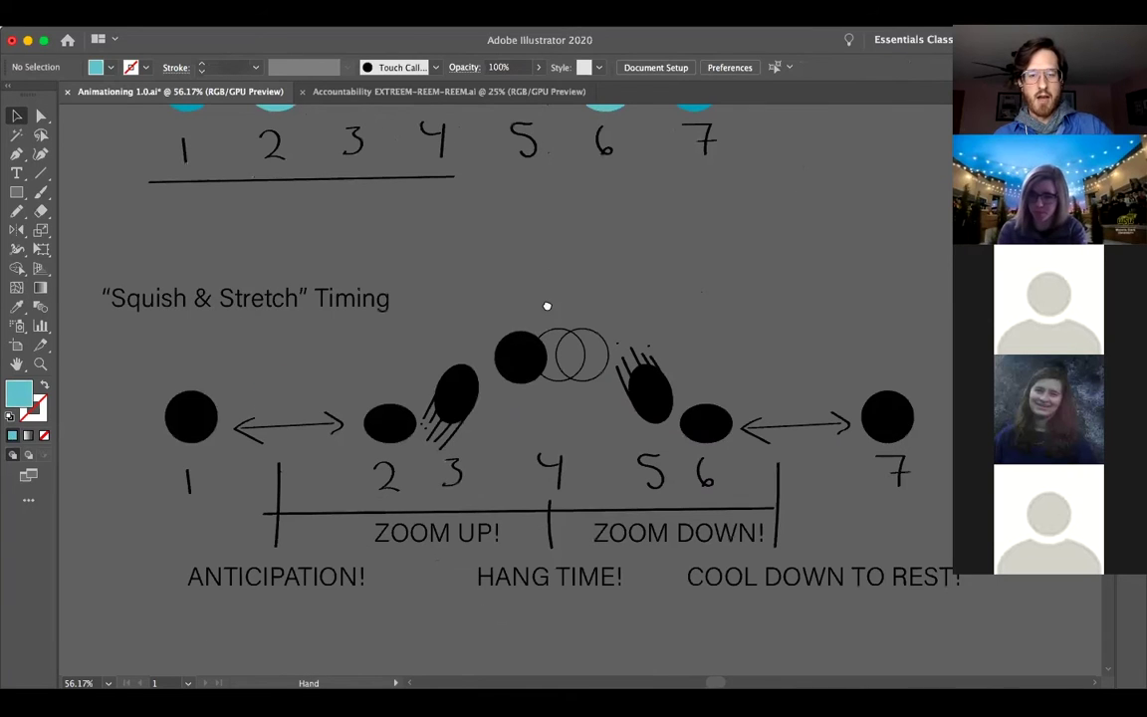
{"action": "scroll", "coordinate": [575, 288], "scroll_direction": "right", "scroll_amount": 2}
{"action": "scroll", "coordinate": [584, 284], "scroll_direction": "down", "scroll_amount": 2}
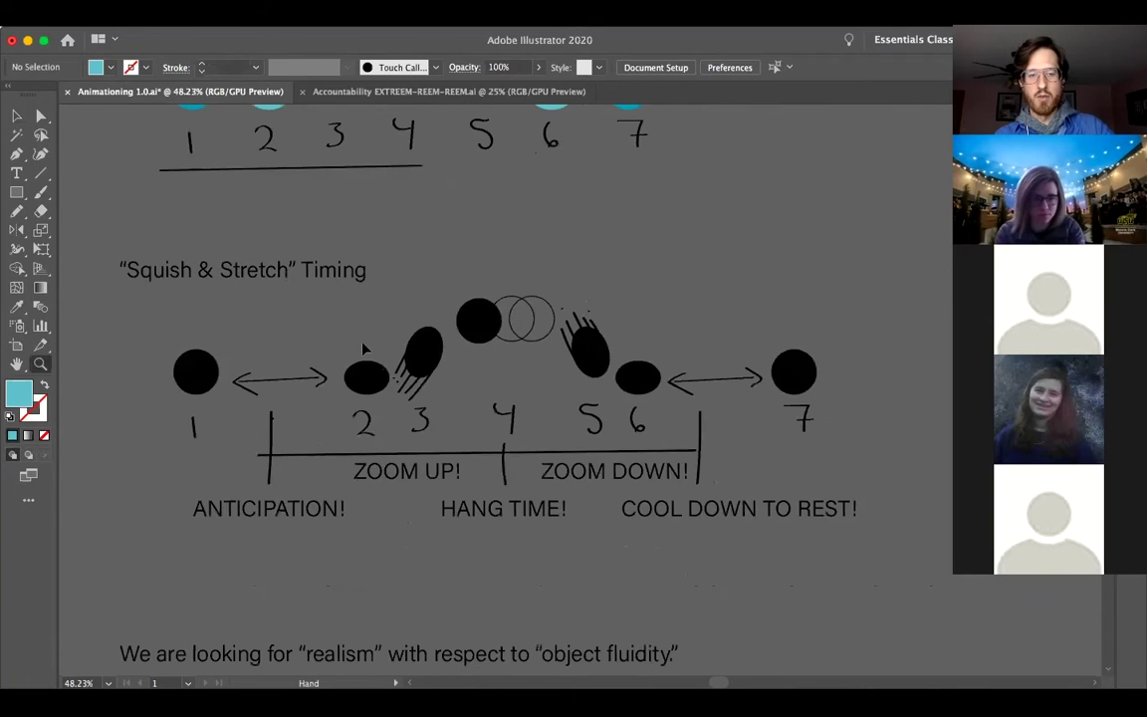
{"action": "key", "text": "v"}
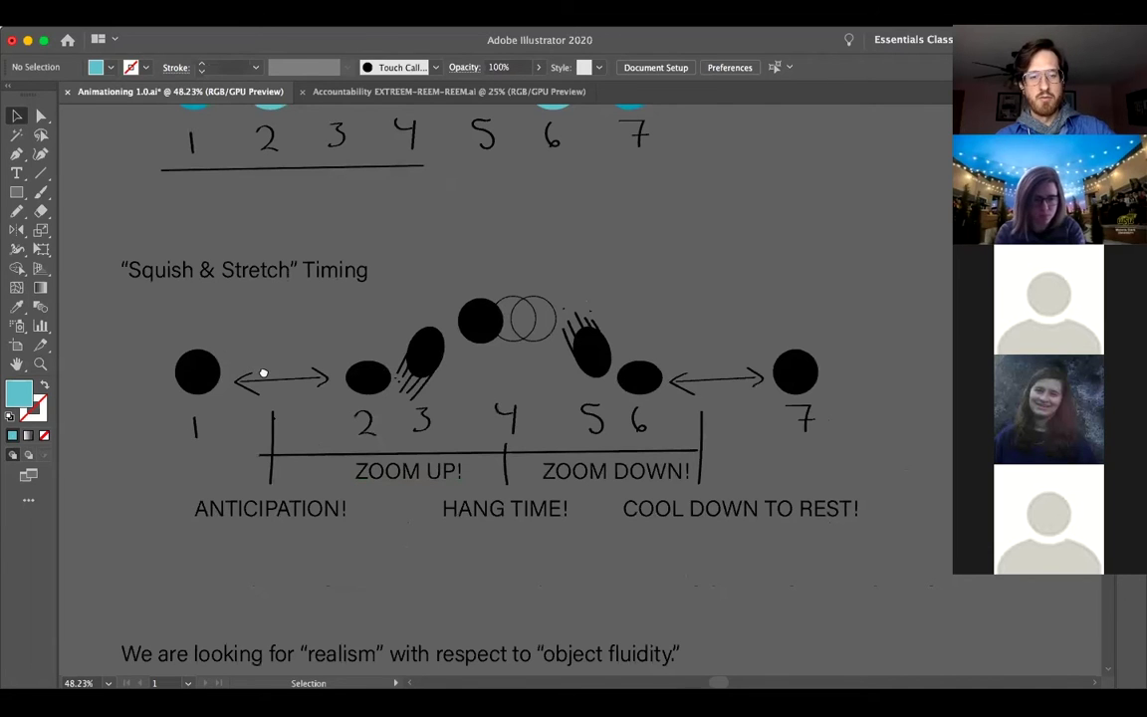
Step: Select circle 1 in the "Squish & Stretch" Timing diagram and examine the anticipation and zoom up phases that follow it
{"action": "scroll", "coordinate": [438, 373], "scroll_direction": "left", "scroll_amount": 3}
{"action": "key", "text": "z"}
{"action": "left_click", "coordinate": [333, 438]}
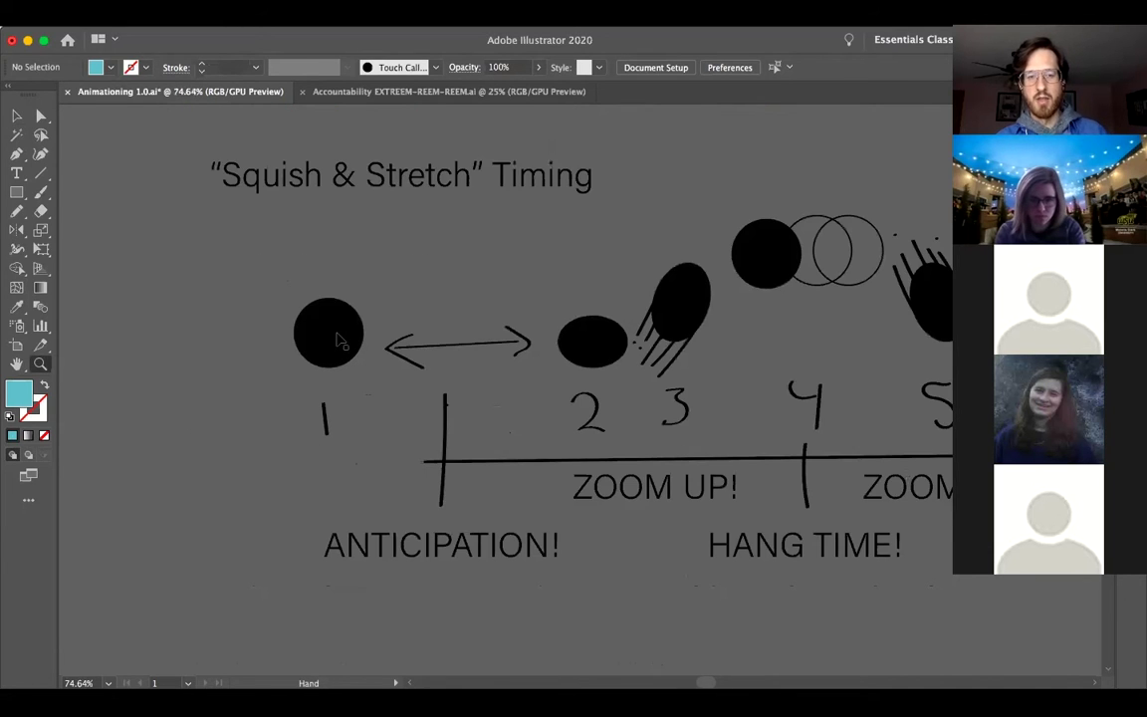
{"action": "key", "text": "v"}
{"action": "left_click", "coordinate": [349, 319]}
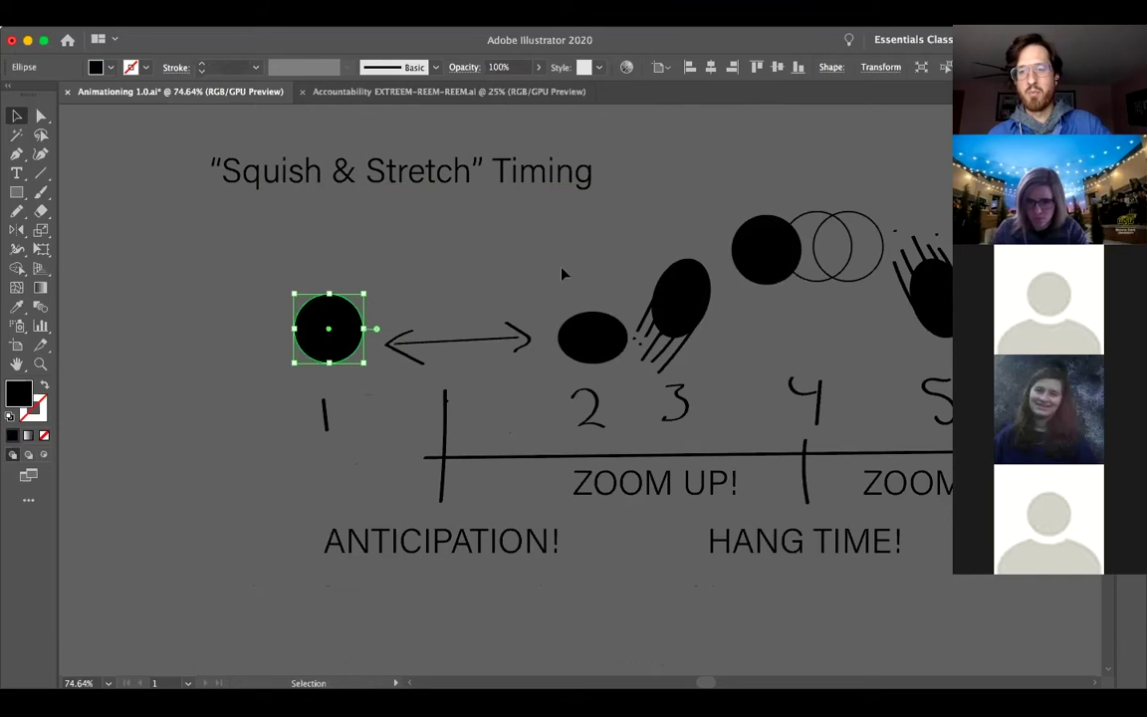
{"action": "key", "text": "space"}
{"action": "key", "text": "super+space"}
{"action": "left_click_drag", "start_coordinate": [583, 238], "coordinate": [439, 336]}
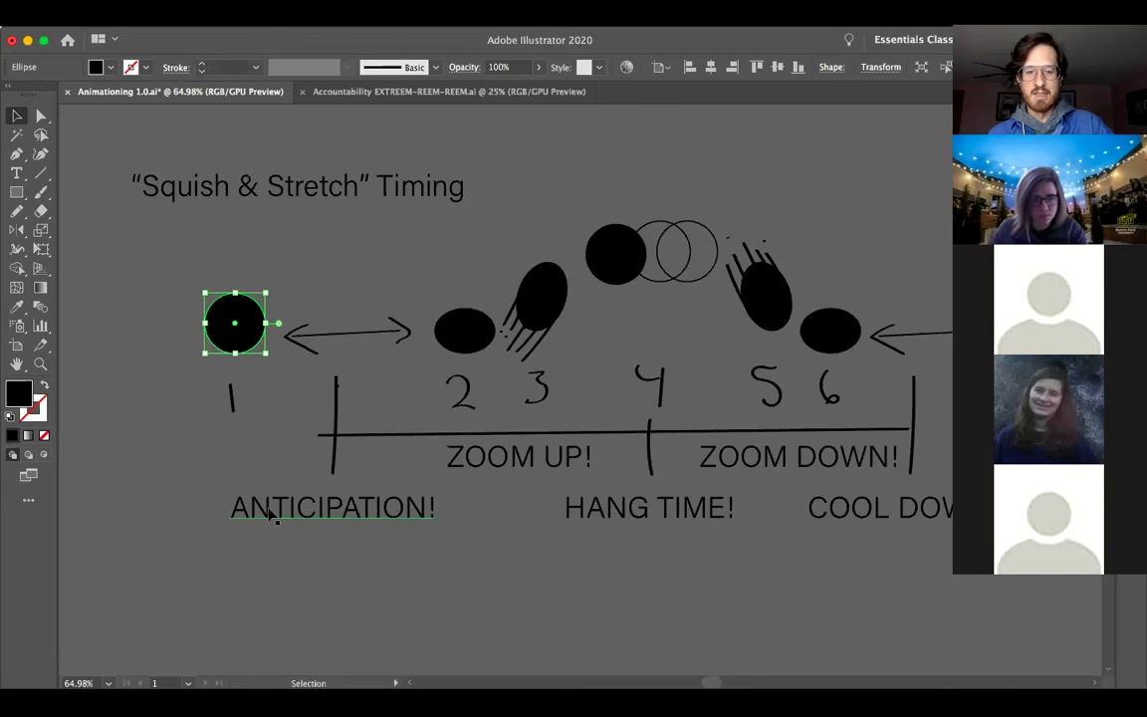
{"action": "key", "text": "space"}
{"action": "left_click_drag", "start_coordinate": [548, 293], "coordinate": [408, 306]}
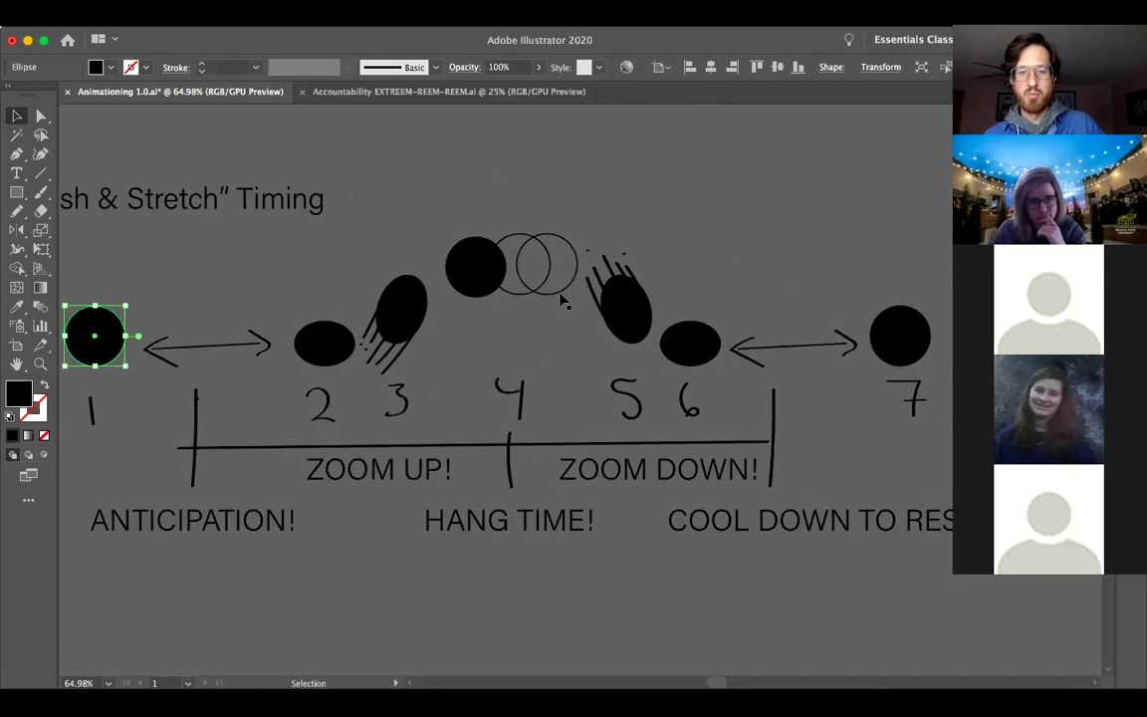
Step: Select the solid and outlined hang-time circles in turn, and duplicate the handwritten numeral 4 beside the original beneath them
{"action": "left_click_drag", "start_coordinate": [533, 413], "coordinate": [496, 380]}
{"action": "left_click", "coordinate": [474, 265]}
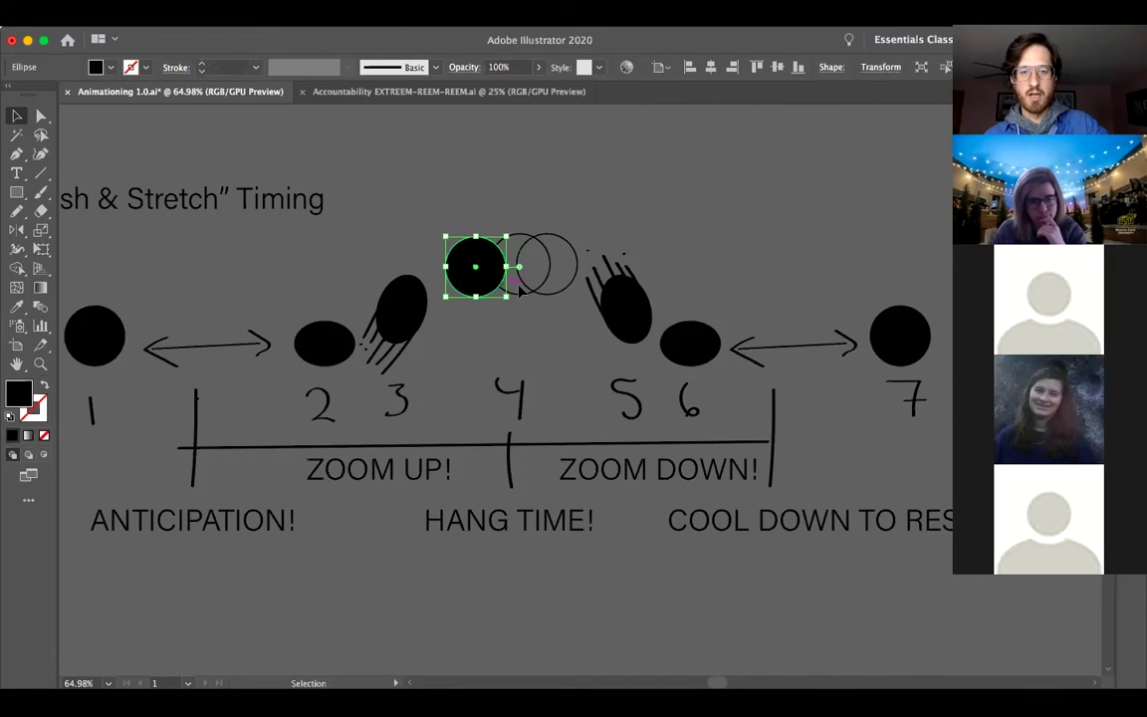
{"action": "left_click", "coordinate": [543, 286]}
{"action": "left_click_drag", "start_coordinate": [520, 293], "coordinate": [547, 292]}
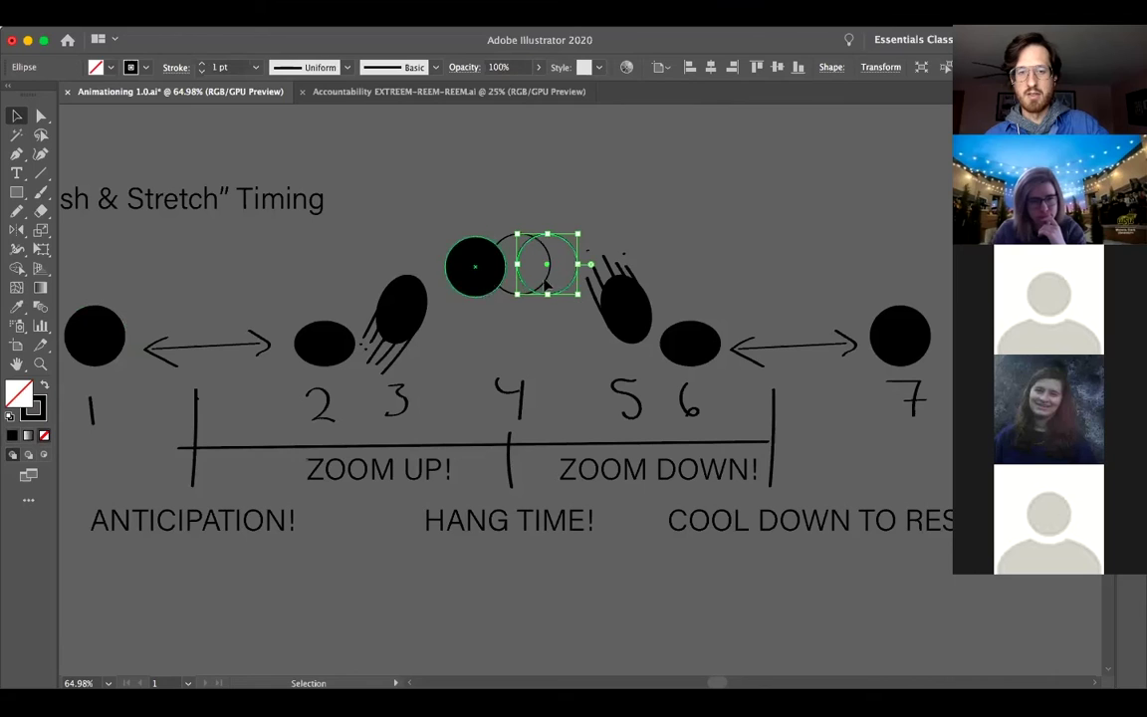
{"action": "mouse_move", "coordinate": [486, 364]}
{"action": "left_mouse_down"}
{"action": "mouse_move", "coordinate": [517, 398]}
{"action": "mouse_move", "coordinate": [556, 398]}
{"action": "left_mouse_up"}
{"action": "left_click", "coordinate": [483, 314]}
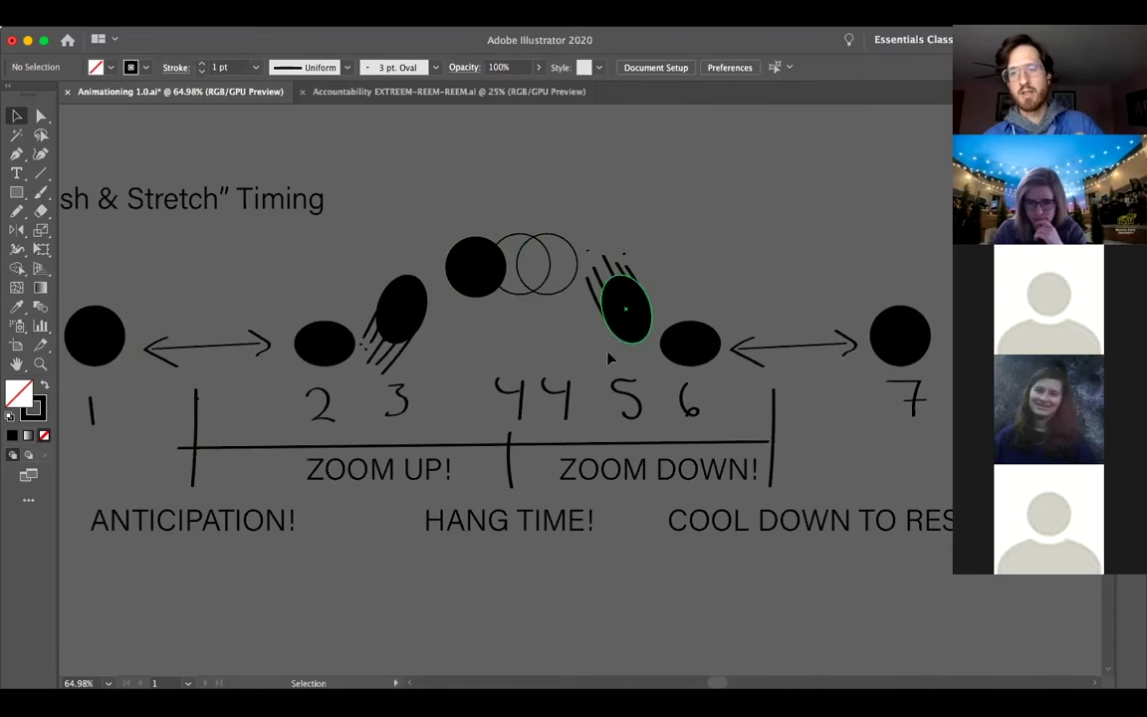
Step: Examine the zoom down and cool down to rest phases between positions 5 and 7, and the "object fluidity" note
{"action": "scroll", "coordinate": [517, 358], "scroll_direction": "right", "scroll_amount": 5}
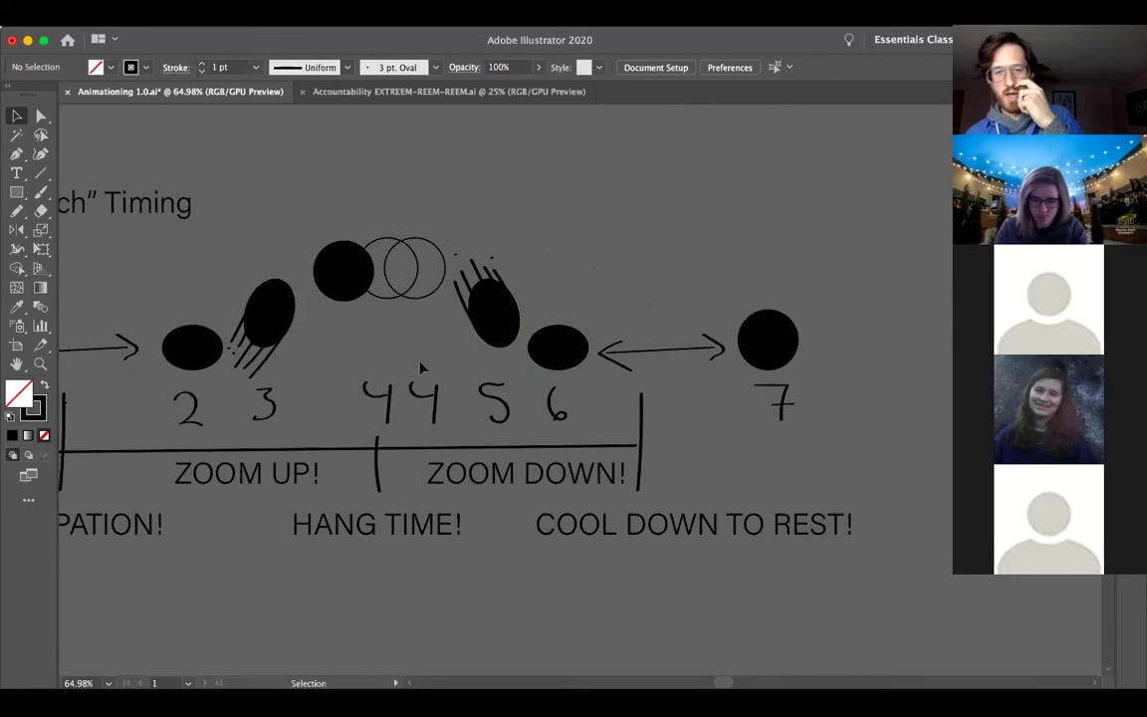
{"action": "scroll", "coordinate": [636, 414], "scroll_direction": "right", "scroll_amount": 3}
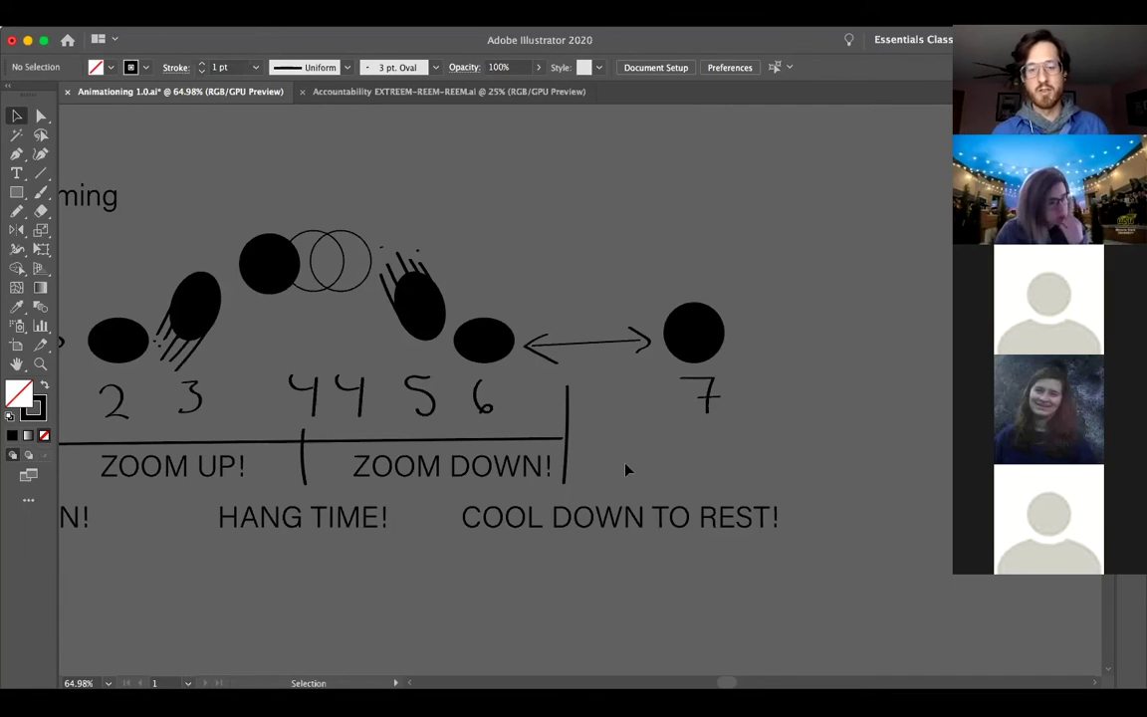
{"action": "scroll", "coordinate": [480, 348], "scroll_direction": "down", "scroll_amount": 5}
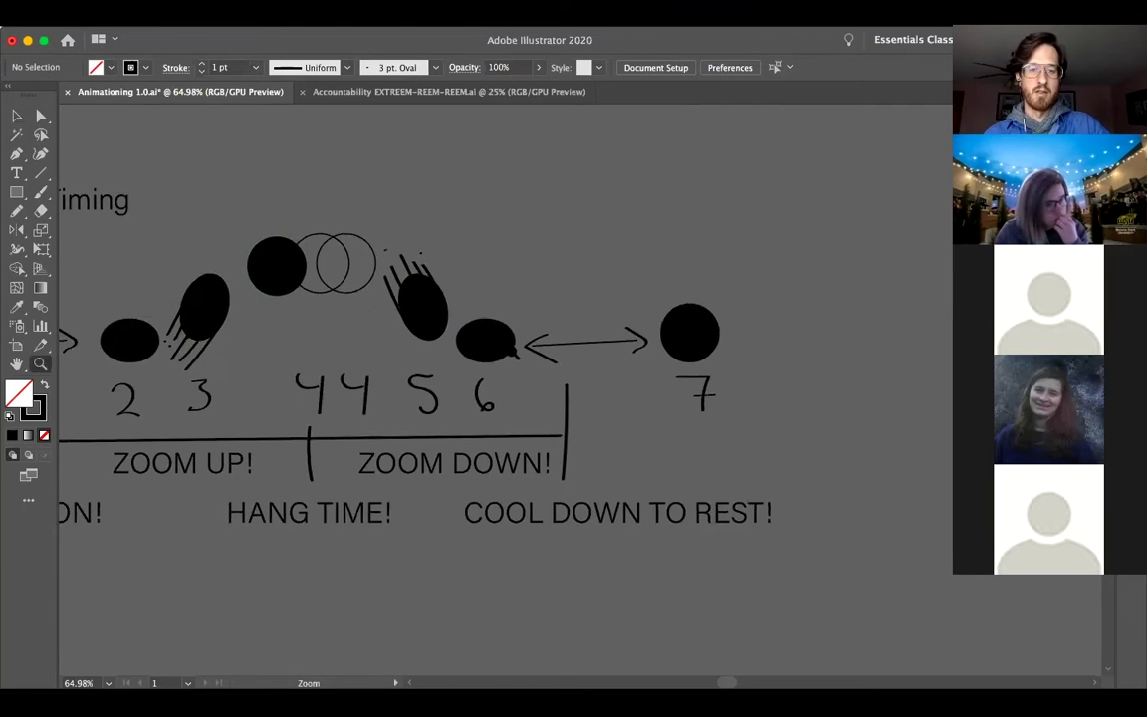
{"action": "scroll", "coordinate": [479, 348], "scroll_direction": "left", "scroll_amount": 2}
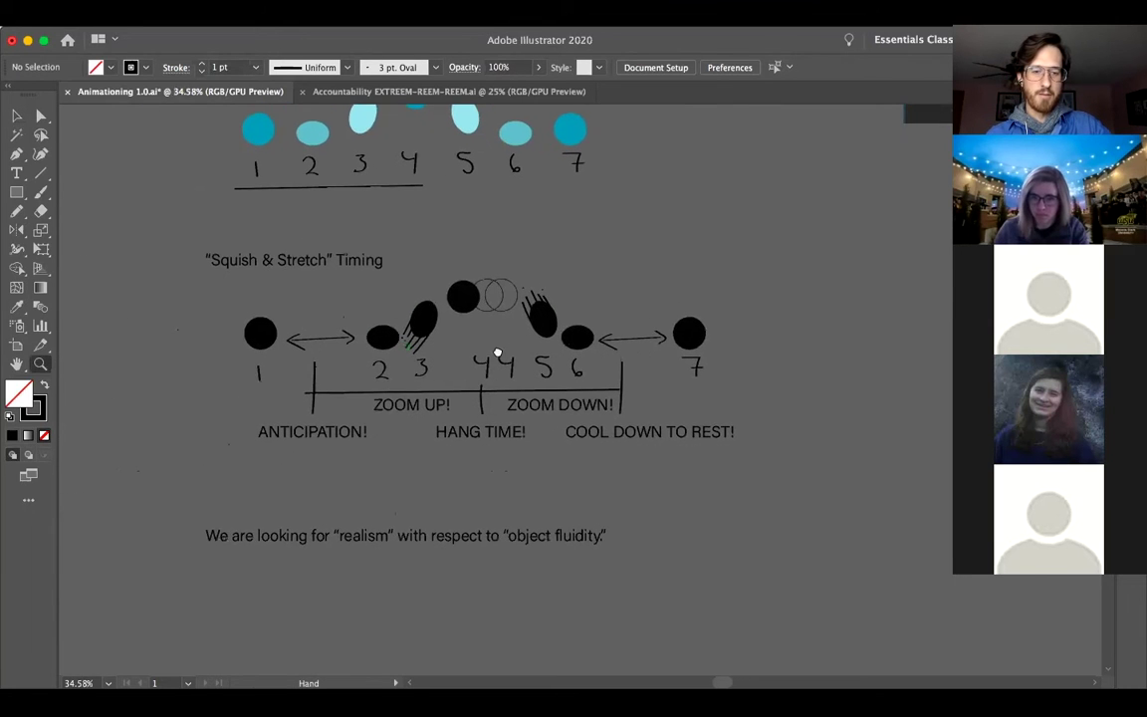
{"action": "scroll", "coordinate": [478, 395], "scroll_direction": "up", "scroll_amount": 2}
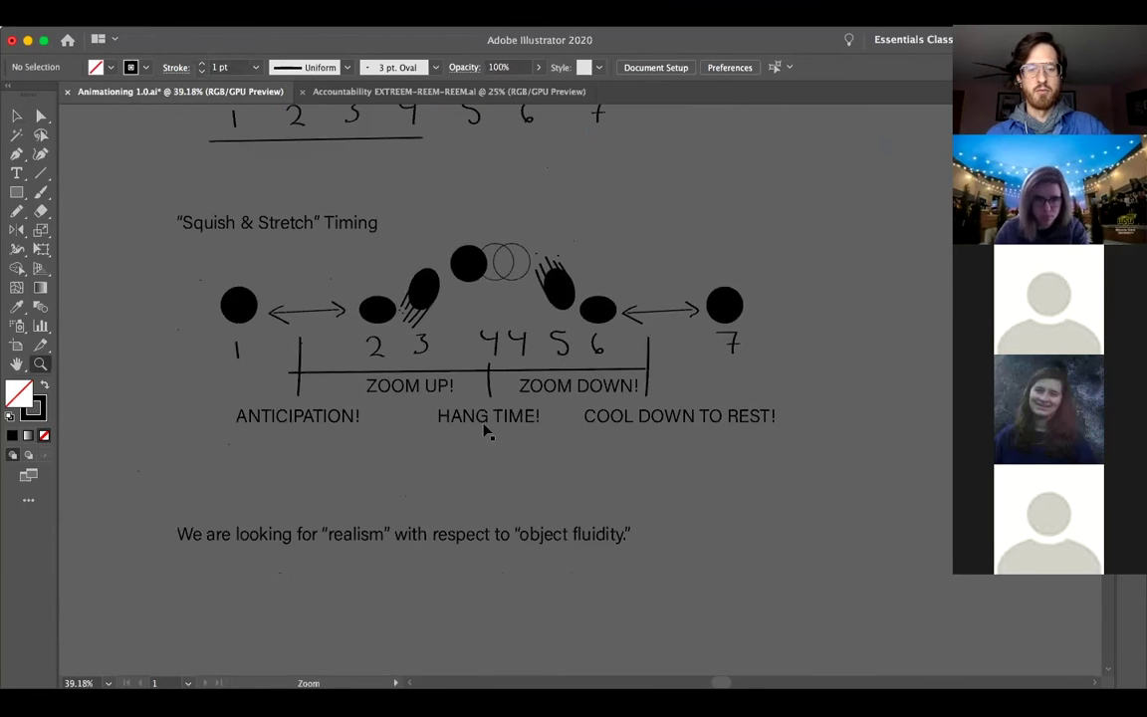
{"action": "key", "text": "v"}
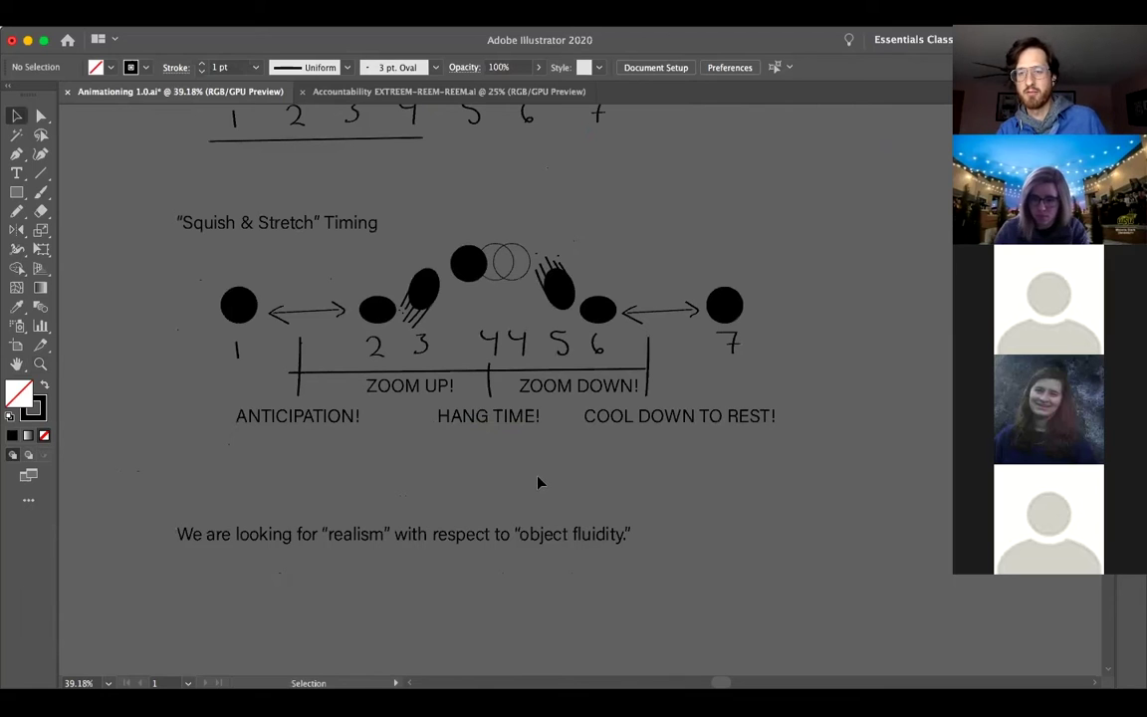
{"action": "mouse_move", "coordinate": [536, 461]}
{"action": "left_mouse_down"}
{"action": "mouse_move", "coordinate": [557, 458]}
{"action": "mouse_move", "coordinate": [539, 481]}
{"action": "left_mouse_up"}
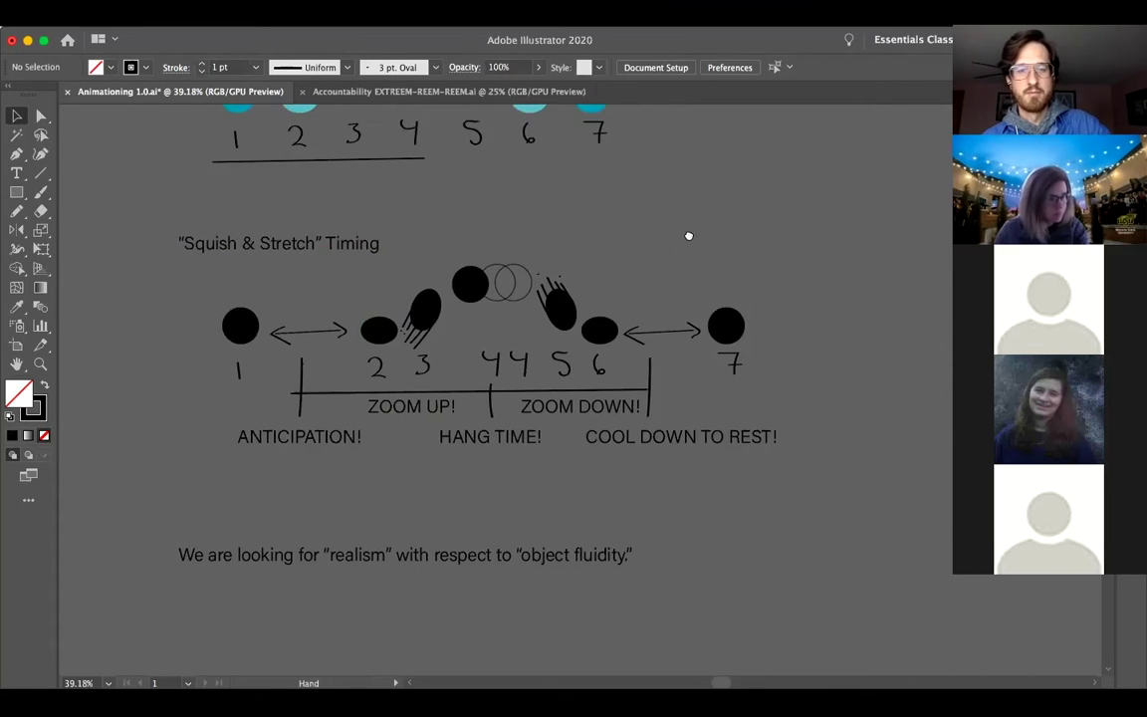
Step: Review the notes board from the Transform and linked Scale notes to the "Squish & Stretch" Movement, Object Symmetry and Timing diagrams
{"action": "scroll", "coordinate": [686, 236], "scroll_direction": "up", "scroll_amount": 10}
{"action": "scroll", "coordinate": [684, 312], "scroll_direction": "up", "scroll_amount": 7}
{"action": "scroll", "coordinate": [637, 422], "scroll_direction": "right", "scroll_amount": 7}
{"action": "scroll", "coordinate": [664, 402], "scroll_direction": "right", "scroll_amount": 1}
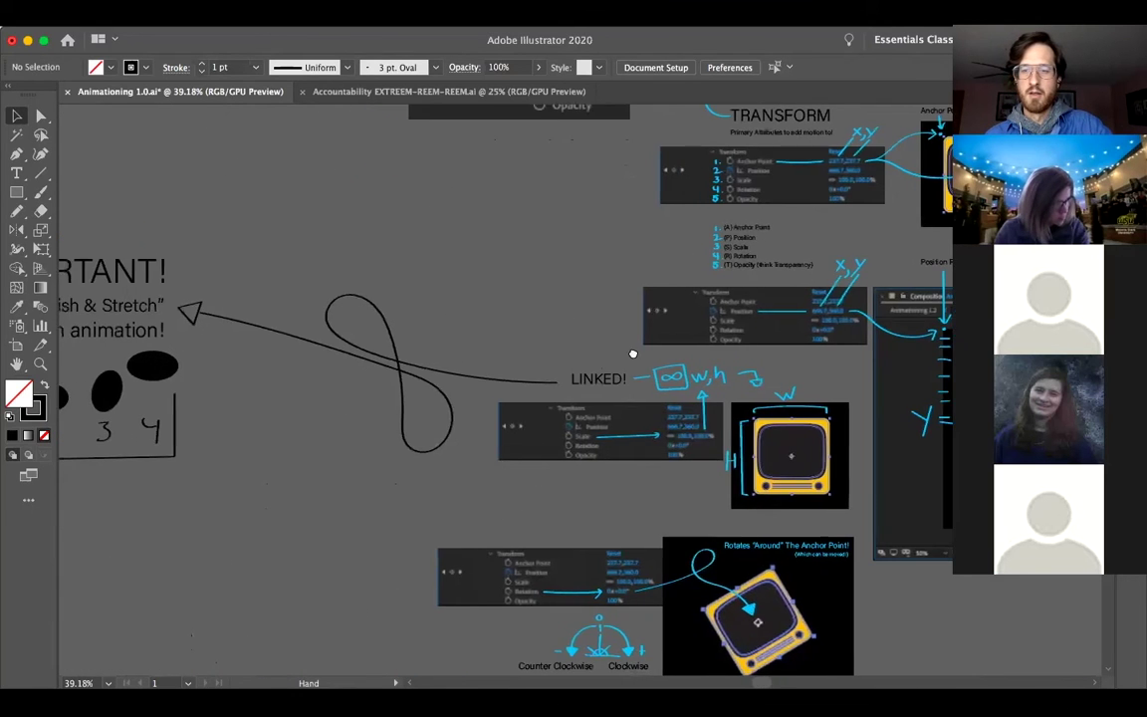
{"action": "scroll", "coordinate": [637, 399], "scroll_direction": "left", "scroll_amount": 10}
{"action": "scroll", "coordinate": [568, 441], "scroll_direction": "down", "scroll_amount": 3}
{"action": "scroll", "coordinate": [567, 441], "scroll_direction": "down", "scroll_amount": 7}
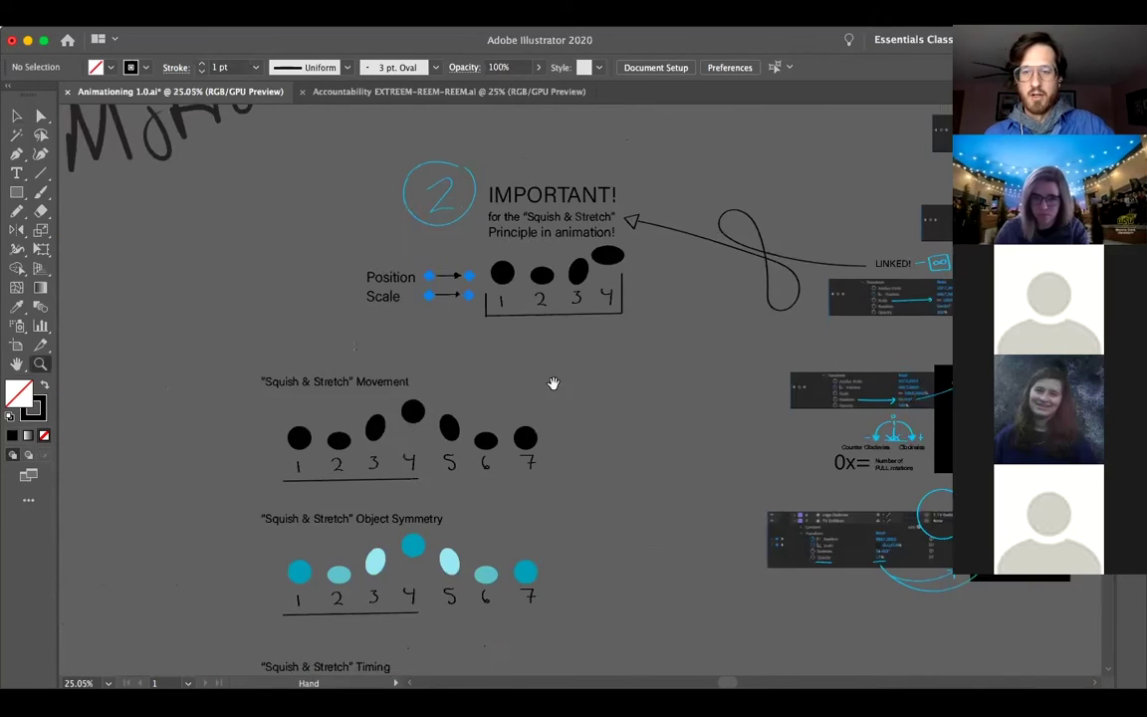
{"action": "scroll", "coordinate": [597, 260], "scroll_direction": "up", "scroll_amount": 1}
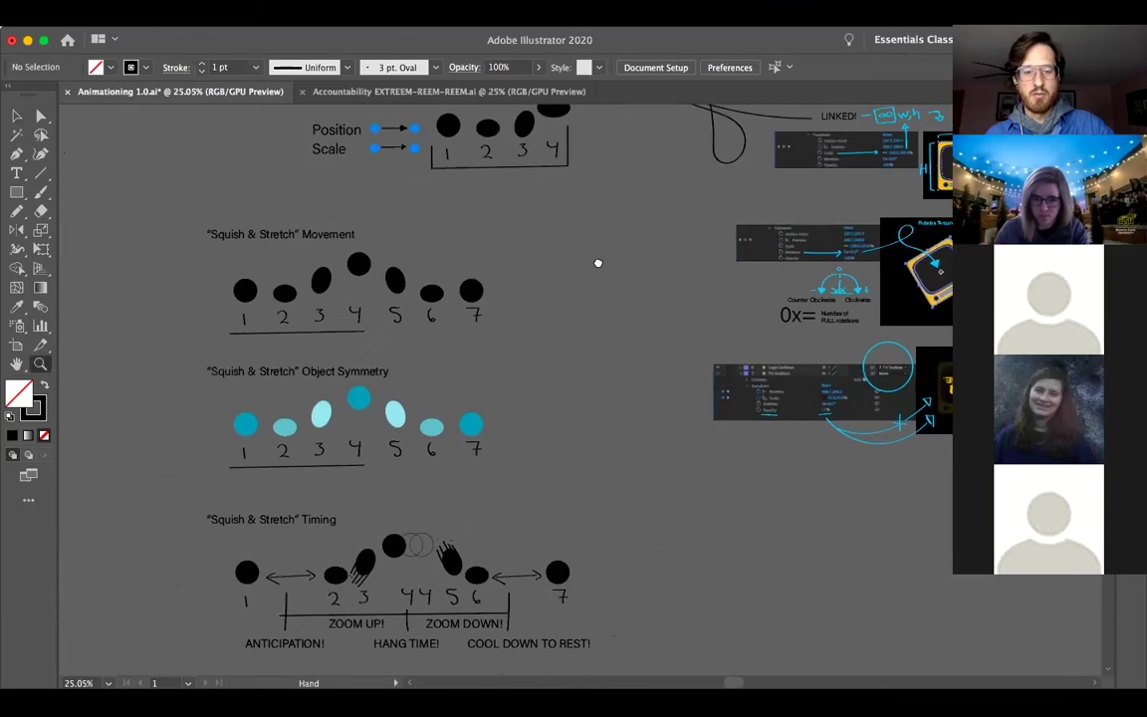
{"action": "scroll", "coordinate": [589, 295], "scroll_direction": "down", "scroll_amount": 3}
{"action": "scroll", "coordinate": [618, 271], "scroll_direction": "left", "scroll_amount": 2}
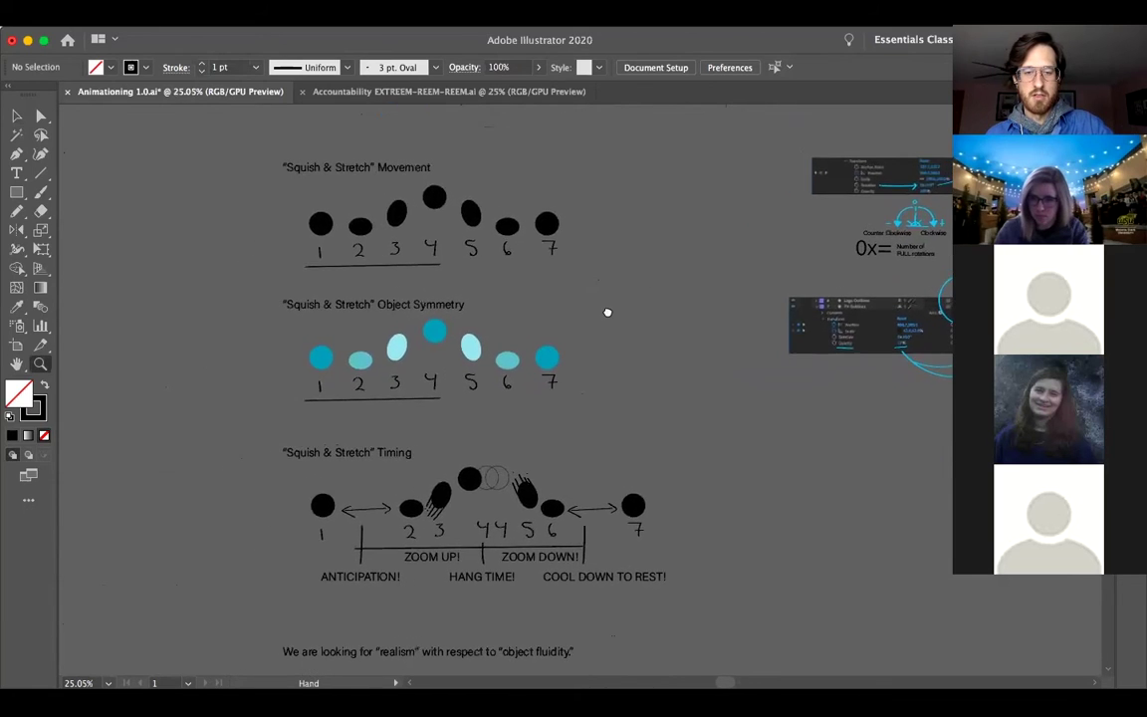
{"action": "scroll", "coordinate": [607, 313], "scroll_direction": "up", "scroll_amount": 5}
{"action": "scroll", "coordinate": [577, 339], "scroll_direction": "right", "scroll_amount": 2}
{"action": "key", "text": "v"}
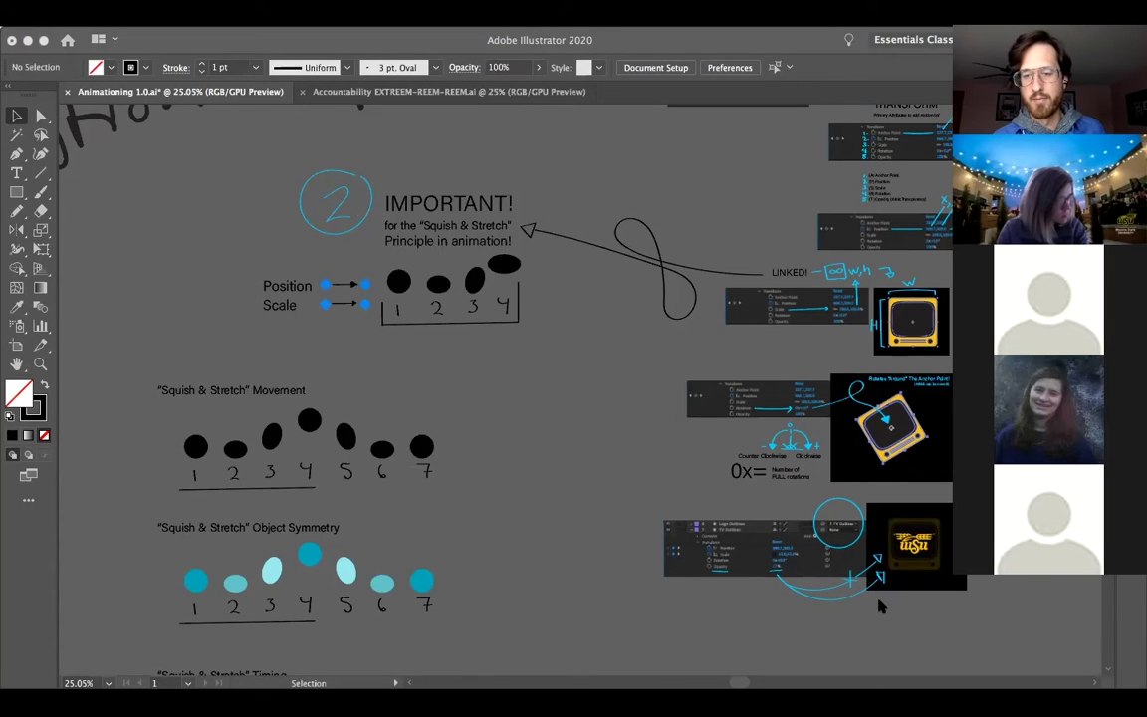
Step: Switch to the Squish & Stretch Demo.mp4 video, play it and turn on looping
{"action": "key", "text": "super+Tab"}
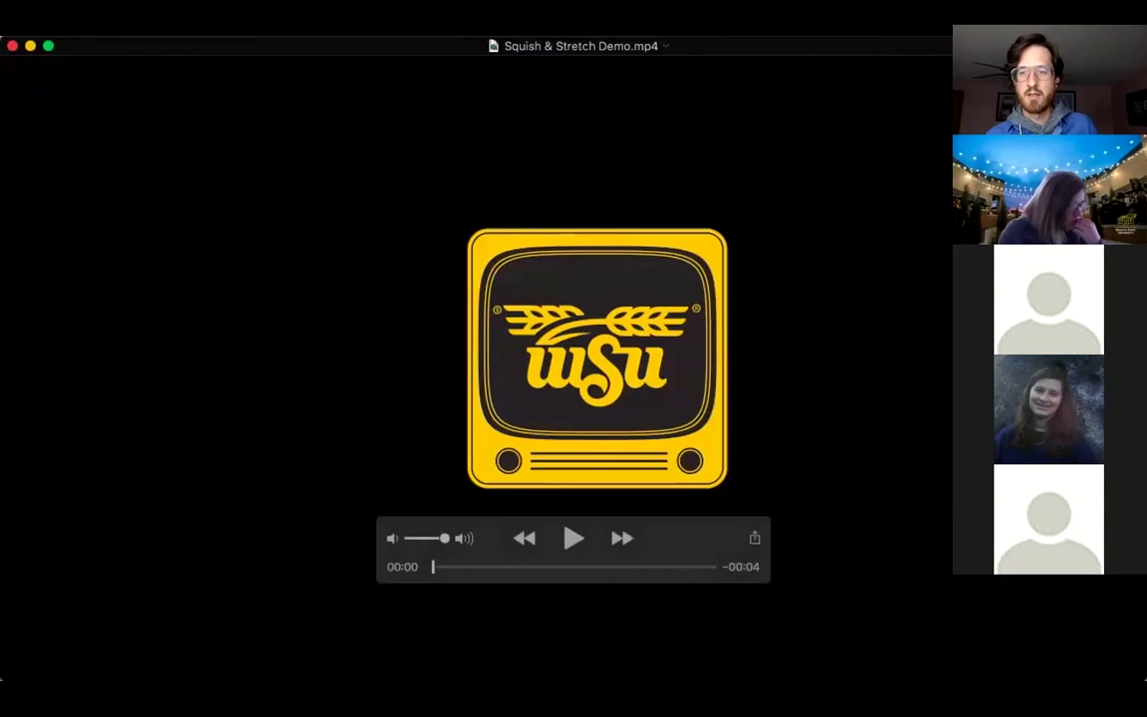
{"action": "mouse_move", "coordinate": [532, 543]}
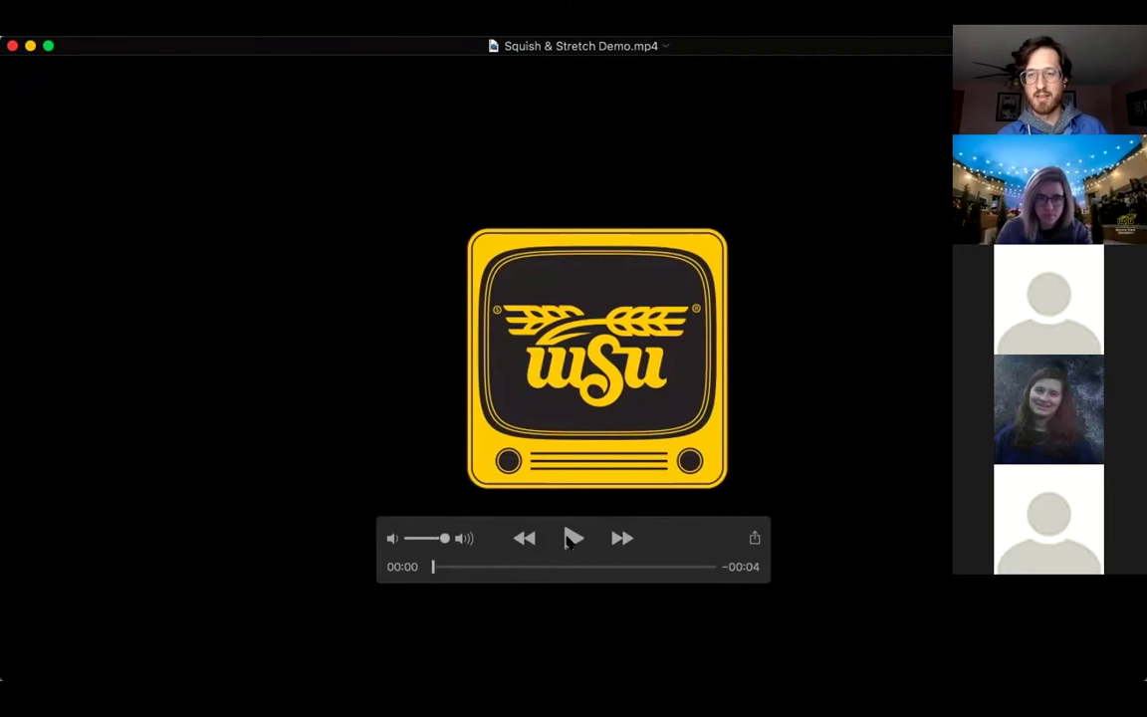
{"action": "left_click", "coordinate": [573, 539]}
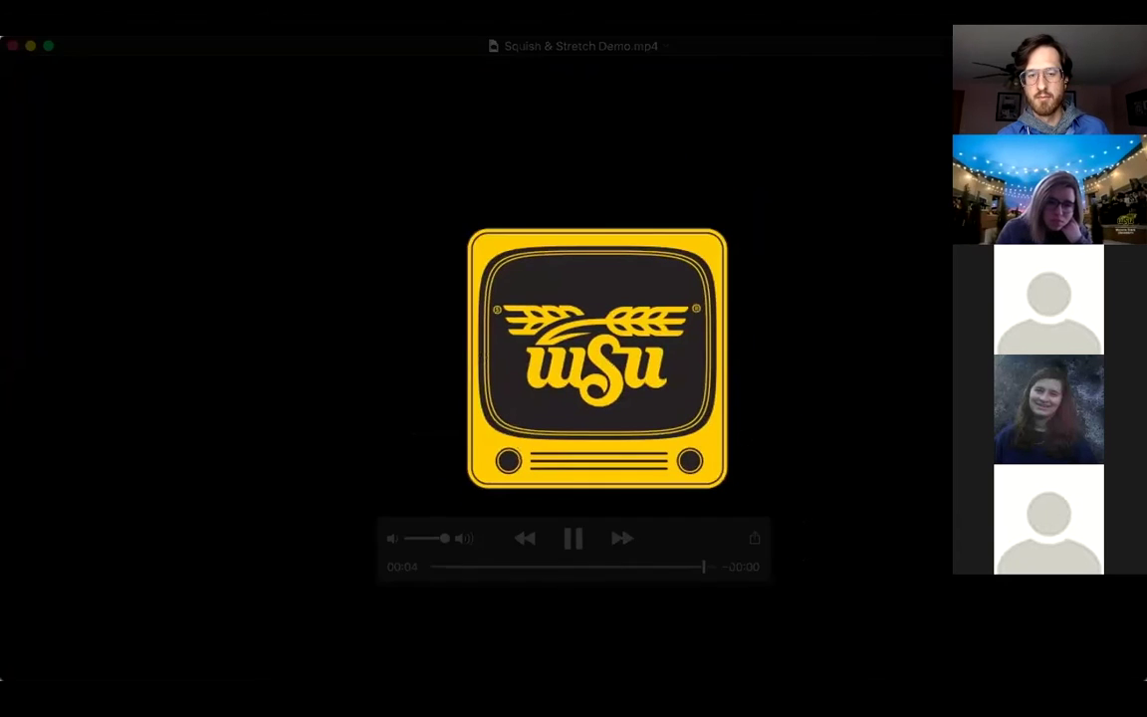
{"action": "left_click", "coordinate": [572, 539]}
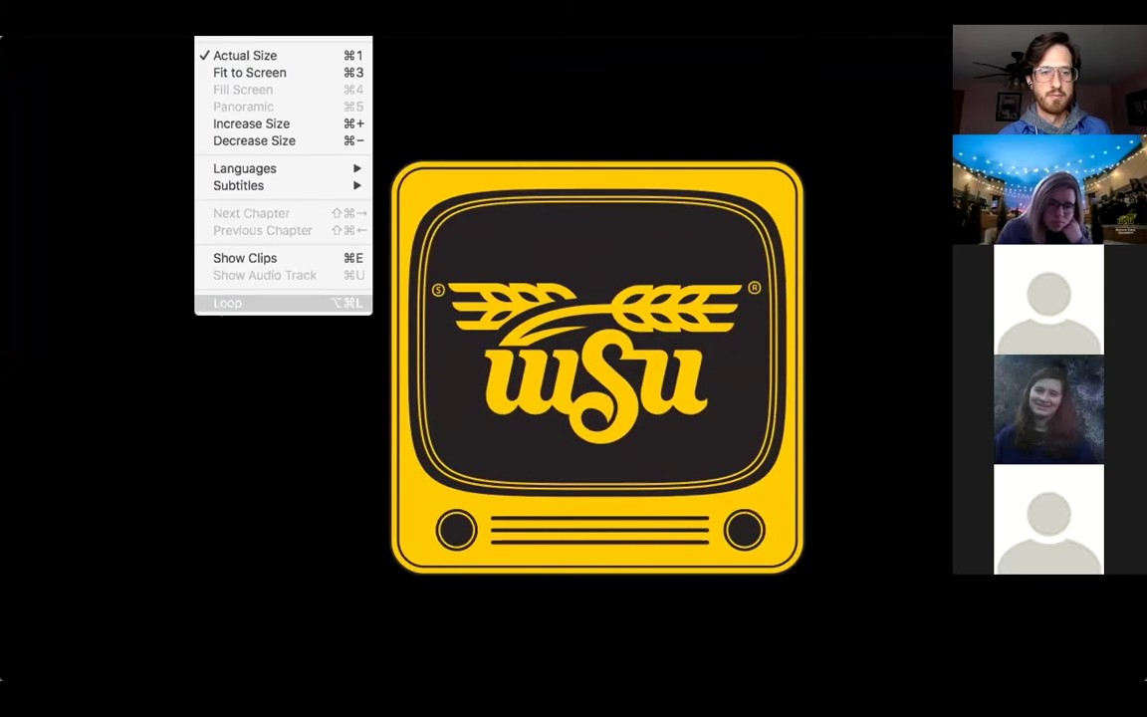
{"action": "left_click", "coordinate": [229, 303]}
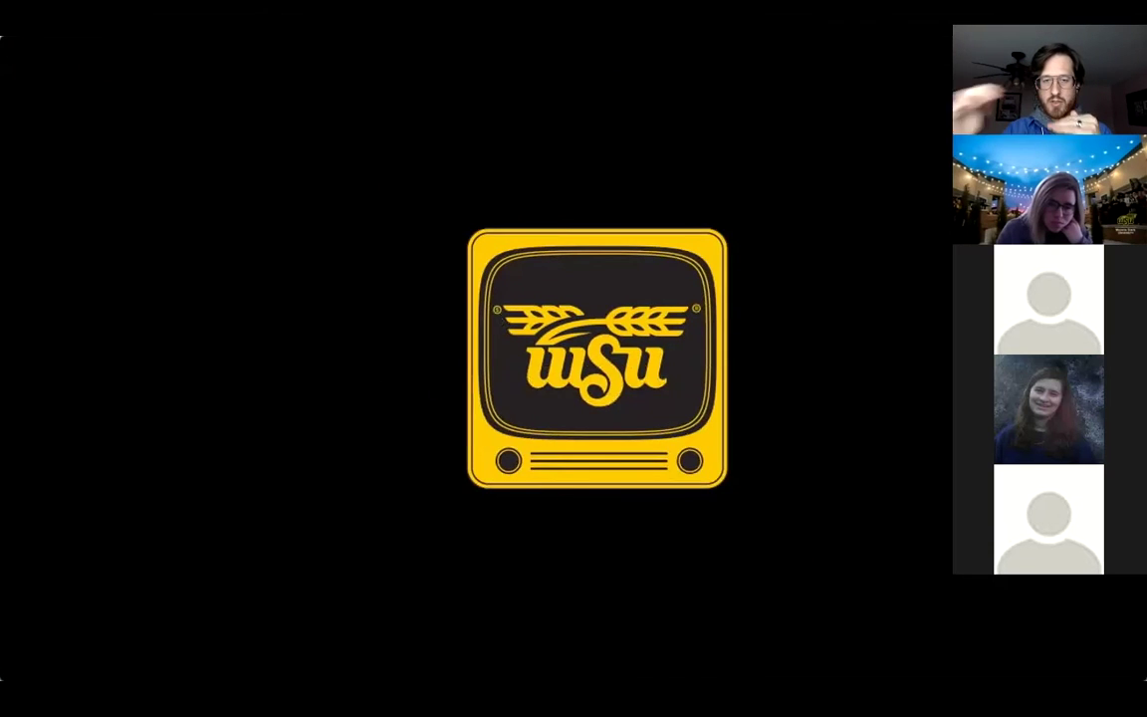
Step: Scrub through the TV logo's jump in the demo video, and resume looping playback
{"action": "mouse_move", "coordinate": [569, 476]}
{"action": "left_click", "coordinate": [518, 563]}
{"action": "left_click_drag", "start_coordinate": [518, 564], "coordinate": [471, 566]}
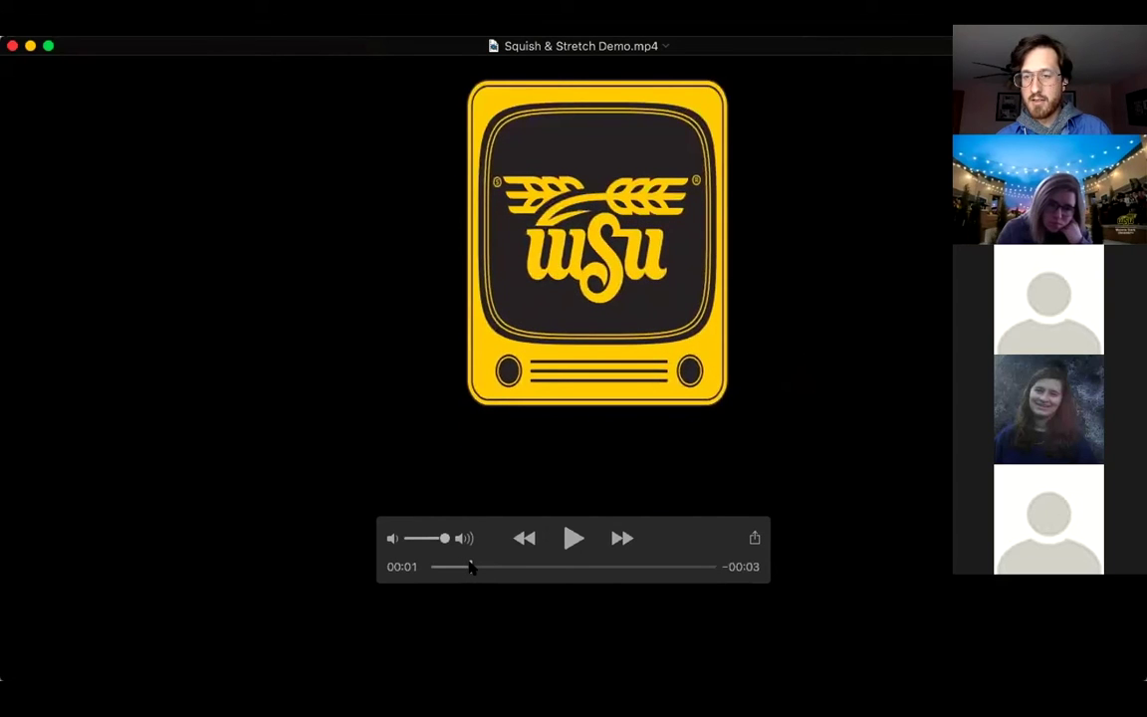
{"action": "left_click_drag", "start_coordinate": [472, 565], "coordinate": [523, 576]}
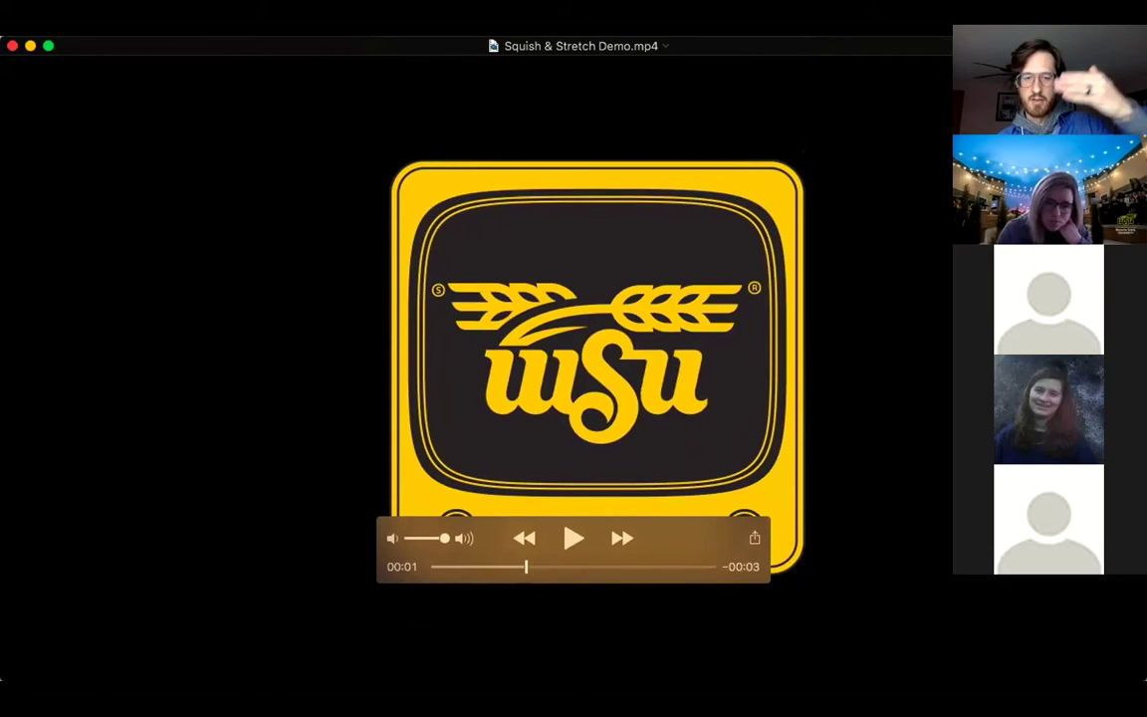
{"action": "left_click", "coordinate": [573, 538]}
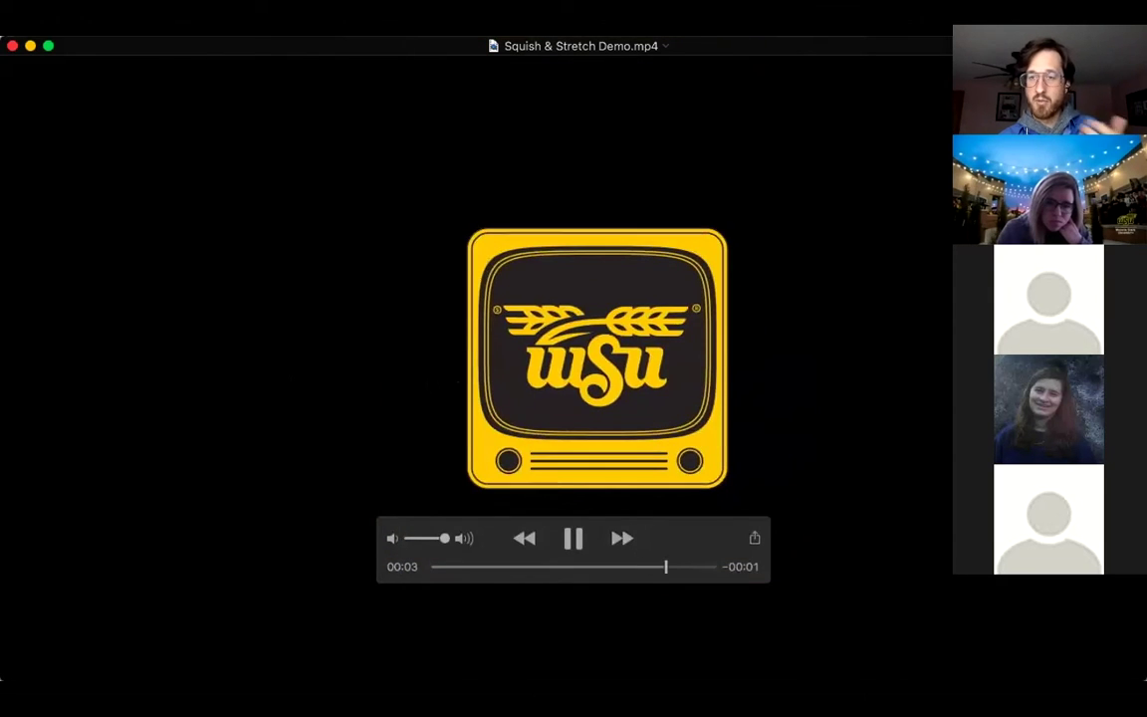
{"action": "left_click", "coordinate": [569, 535]}
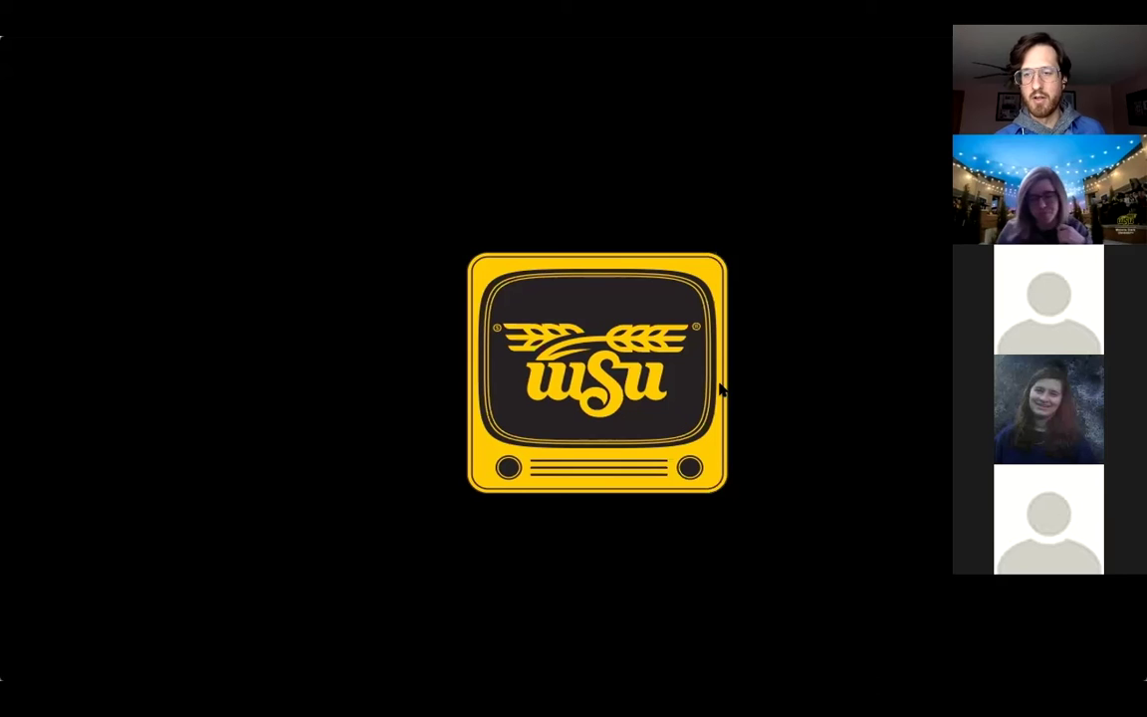
Step: Switch to After Effects, keep the Animationing 1.0 playhead at 0;00;00;00 and expand the TV Outlines layer's transform properties
{"action": "key", "text": "super+Tab"}
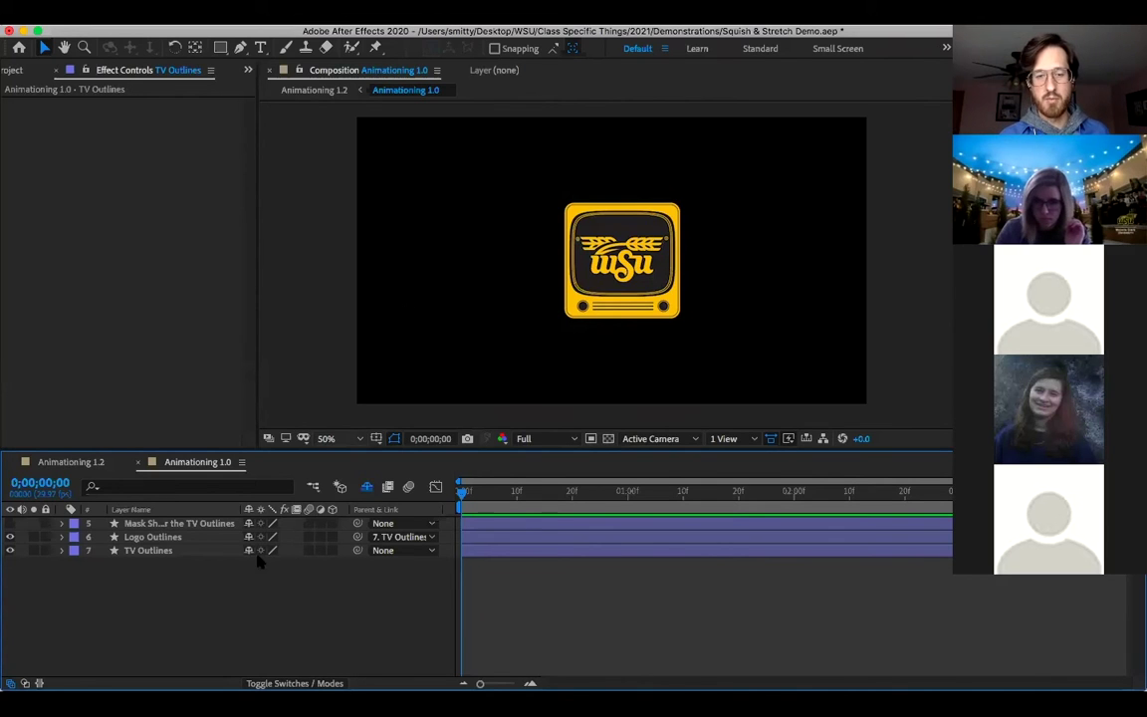
{"action": "key", "text": "Page_Down"}
{"action": "key", "text": "Page_Down"}
{"action": "key", "text": "Page_Down"}
{"action": "key", "text": "Page_Down"}
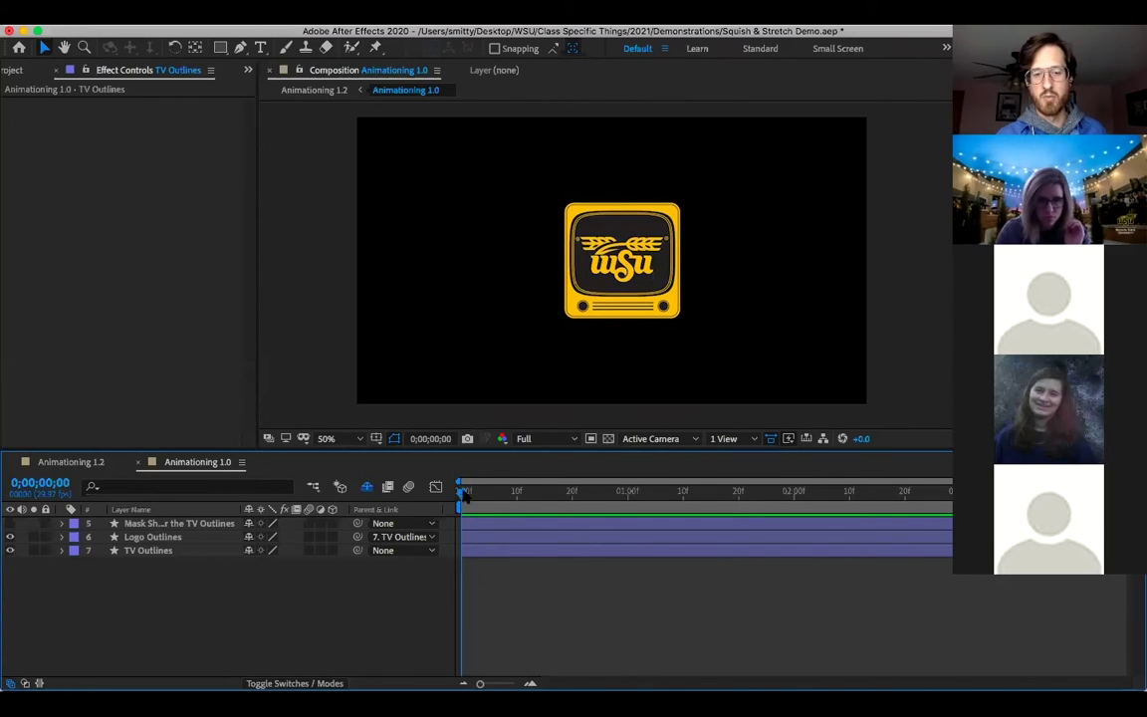
{"action": "key", "text": "Home"}
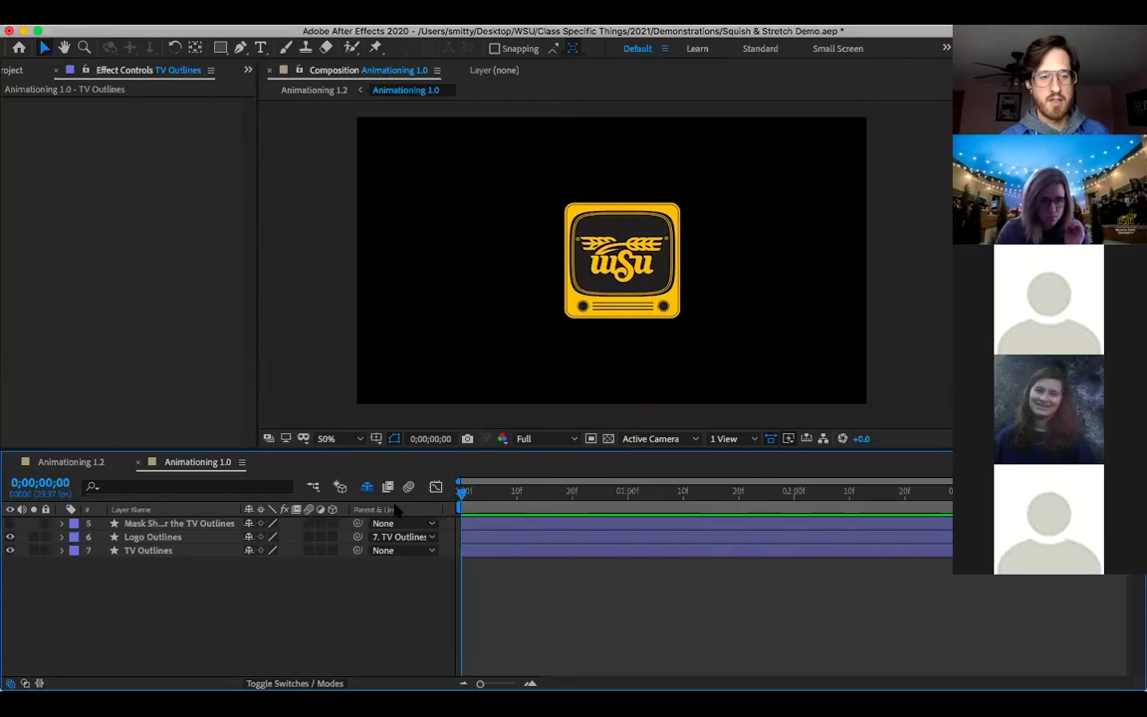
{"action": "left_click", "coordinate": [65, 552]}
{"action": "left_click", "coordinate": [62, 551]}
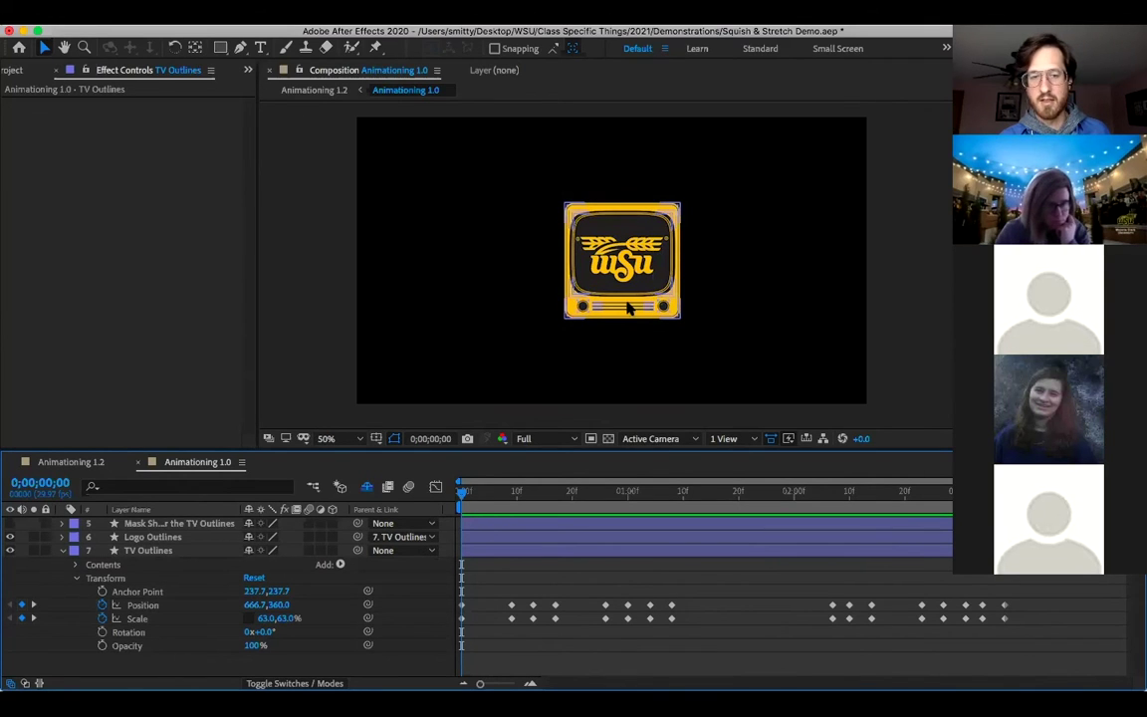
Step: Inspect the Logo Outlines layer's transform properties and collapse the layer again
{"action": "left_click", "coordinate": [61, 536]}
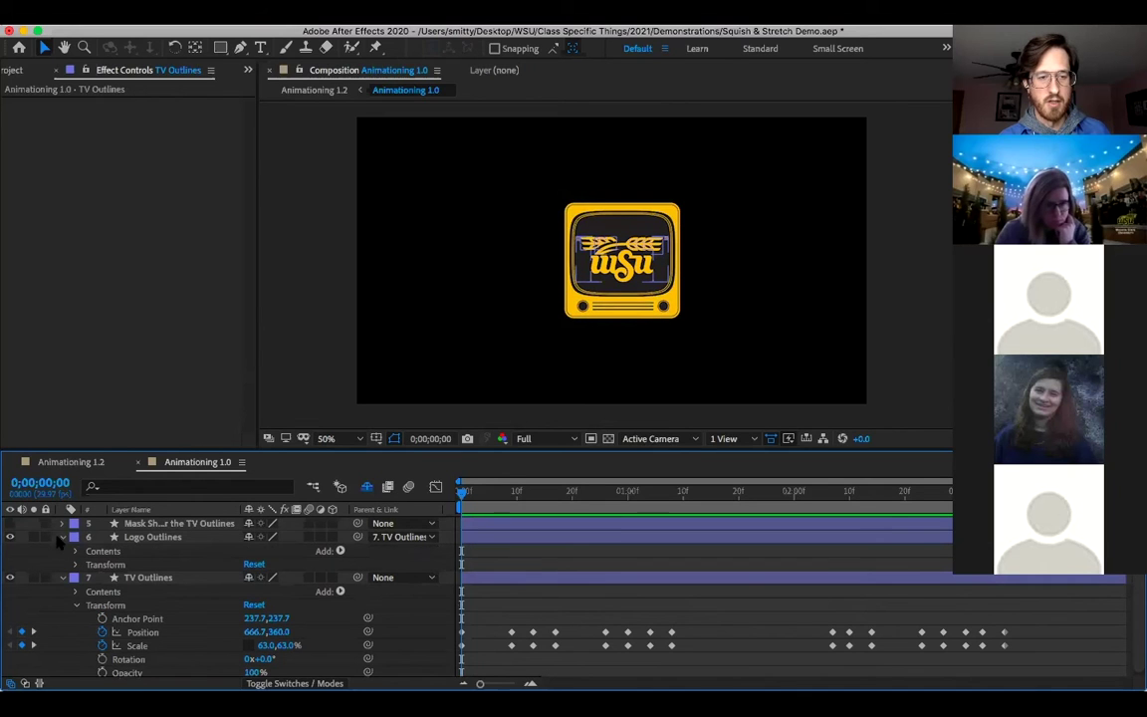
{"action": "left_click", "coordinate": [76, 565]}
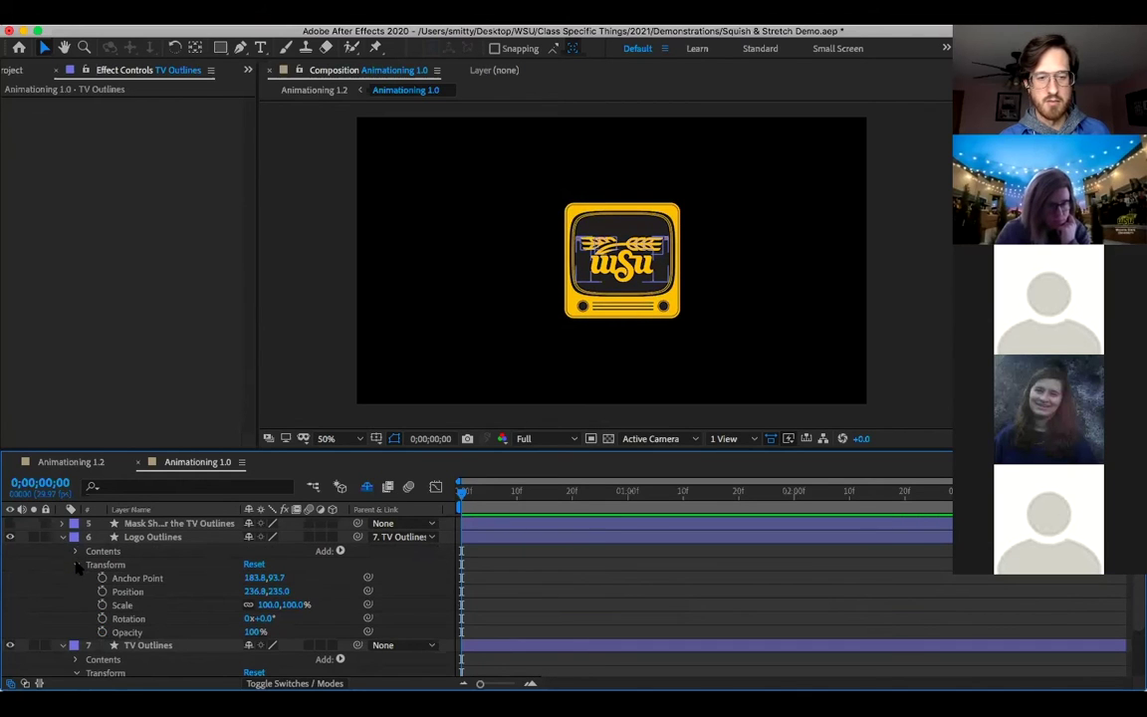
{"action": "left_click", "coordinate": [77, 565]}
{"action": "left_click", "coordinate": [62, 536]}
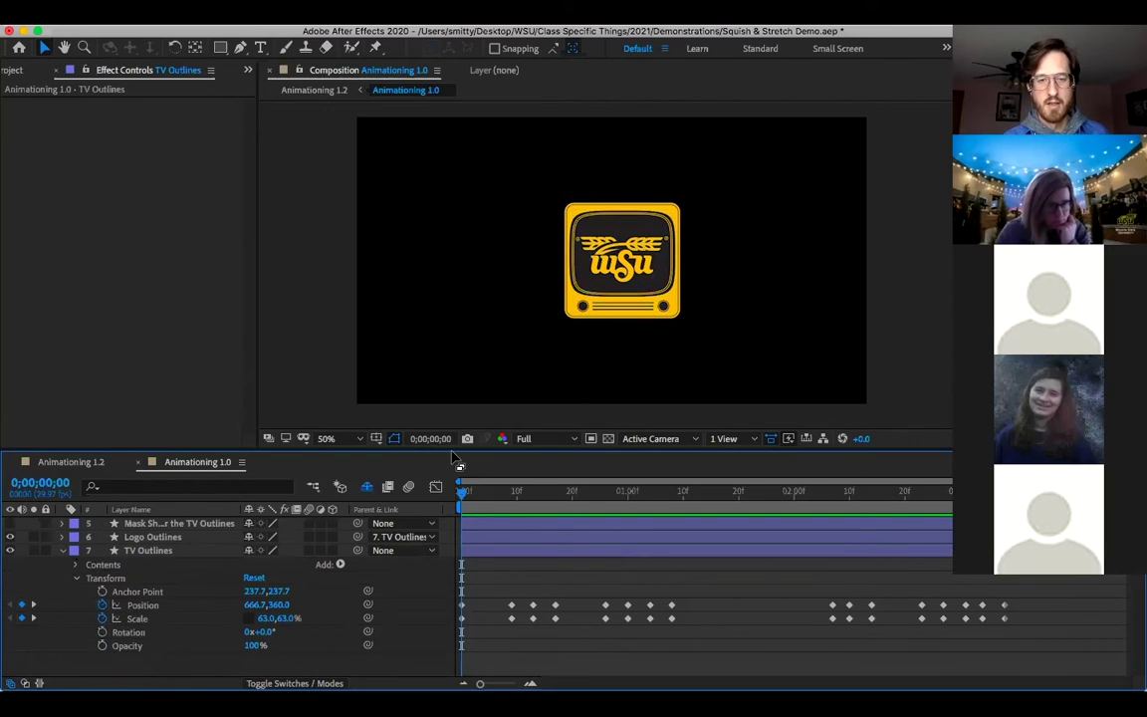
Step: Enlarge the timeline area and move the playhead to 0;00;00;09 to examine the TV Outlines layer's Position and Scale keyframes
{"action": "left_click_drag", "start_coordinate": [453, 460], "coordinate": [496, 370]}
{"action": "left_click", "coordinate": [510, 366]}
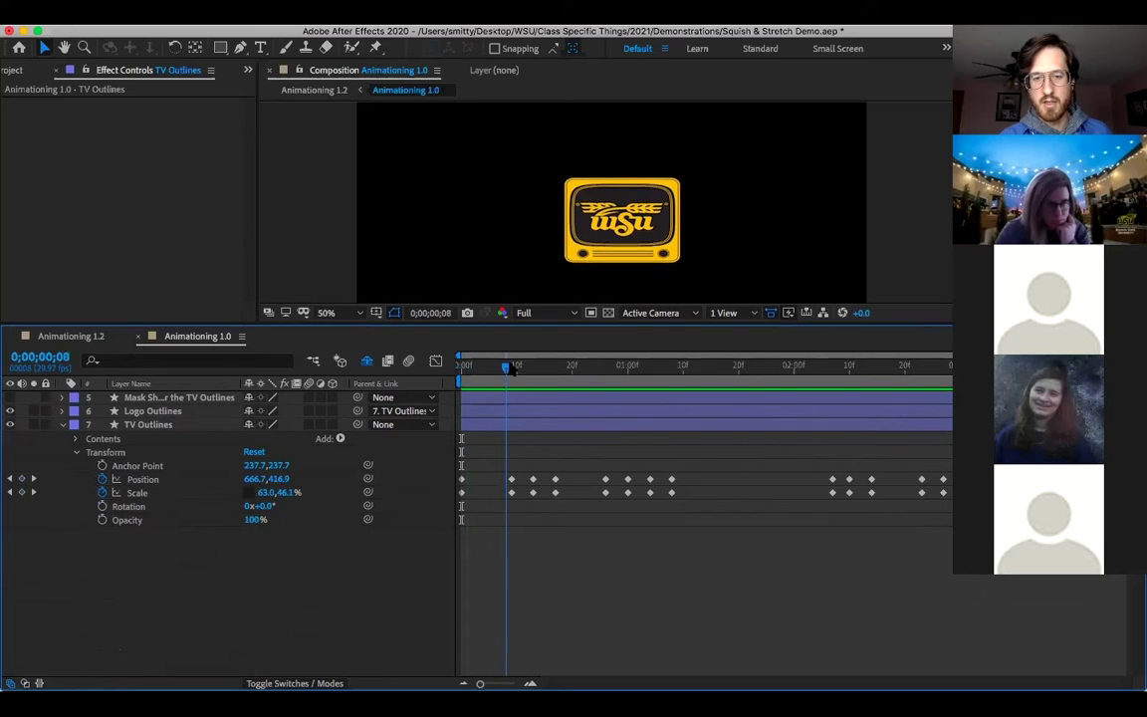
{"action": "left_click", "coordinate": [142, 481]}
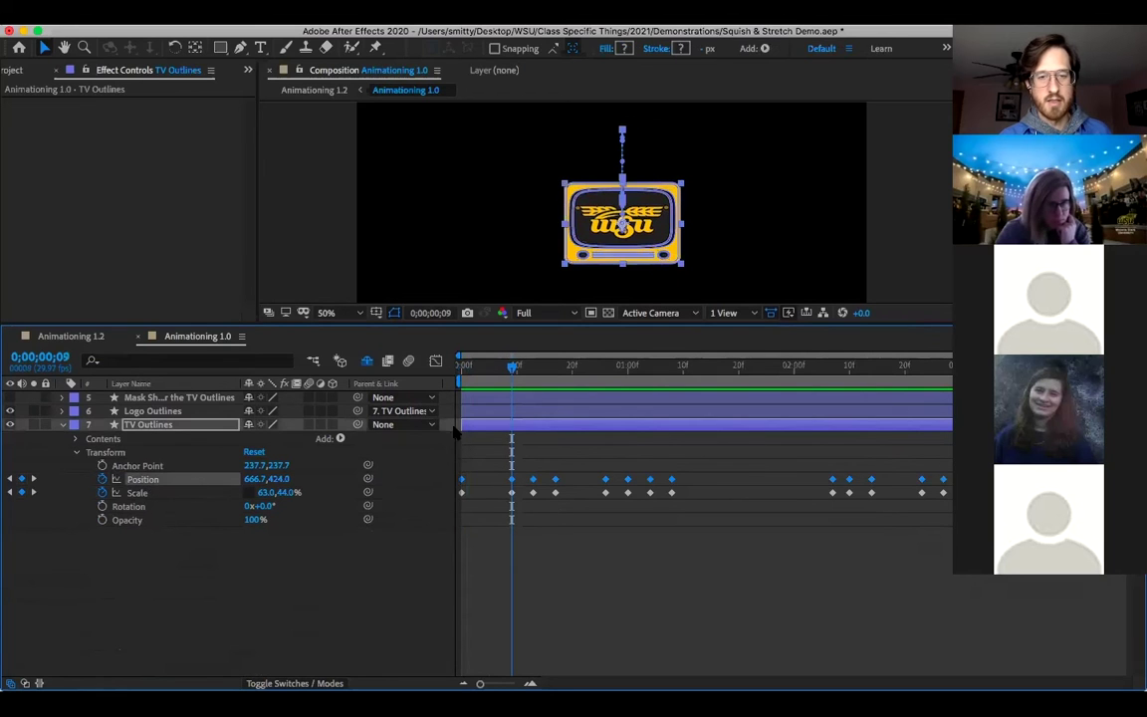
{"action": "mouse_move", "coordinate": [511, 366]}
{"action": "left_mouse_down"}
{"action": "mouse_move", "coordinate": [472, 371]}
{"action": "mouse_move", "coordinate": [513, 370]}
{"action": "left_mouse_up"}
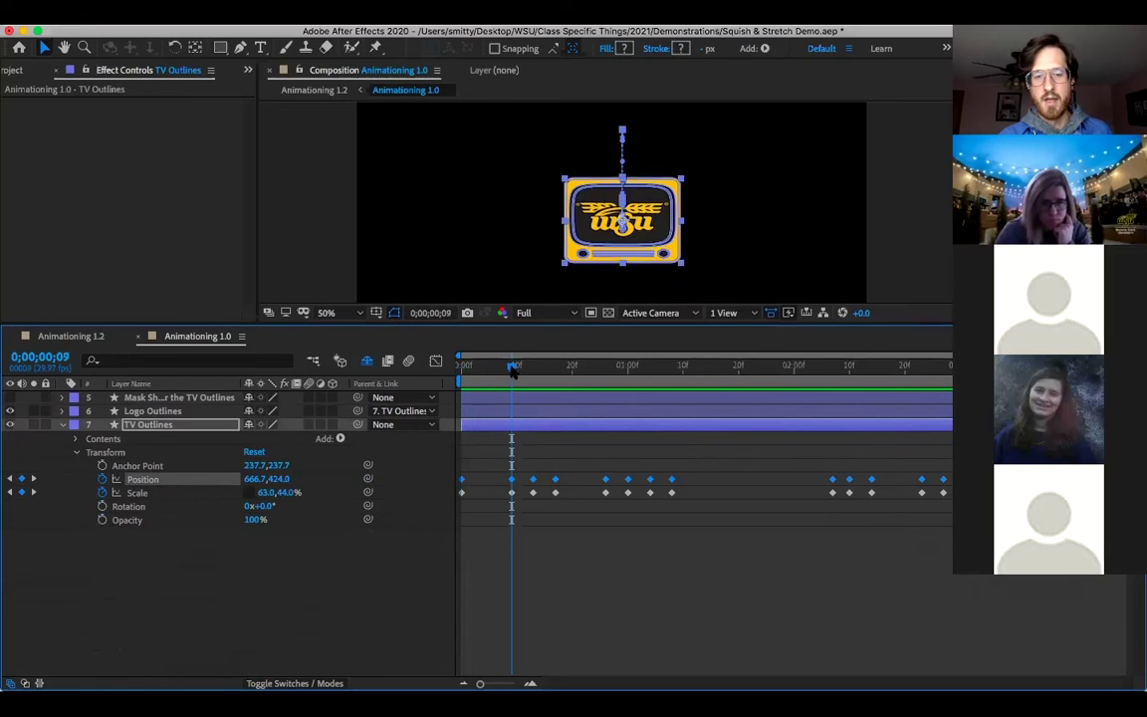
{"action": "left_click", "coordinate": [227, 496]}
{"action": "left_click", "coordinate": [259, 494]}
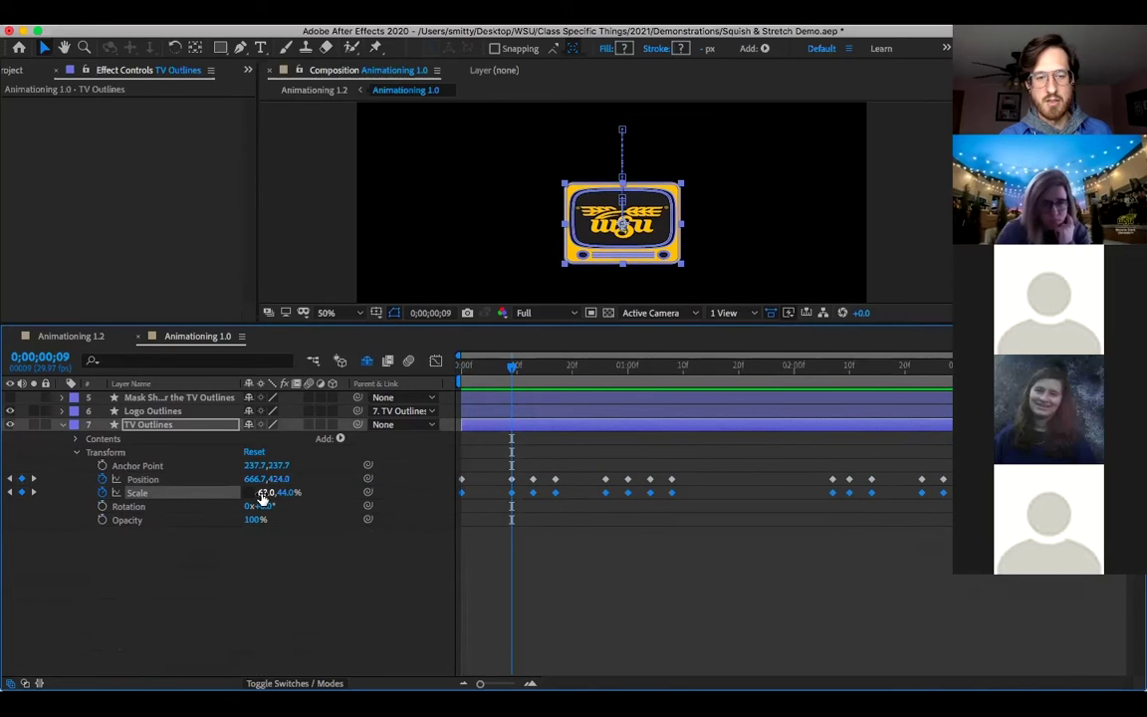
Step: Move the playhead to 0;00;00;26 and inspect the TV Outlines layer's Scale value at that keyframe
{"action": "left_click_drag", "start_coordinate": [512, 370], "coordinate": [598, 373]}
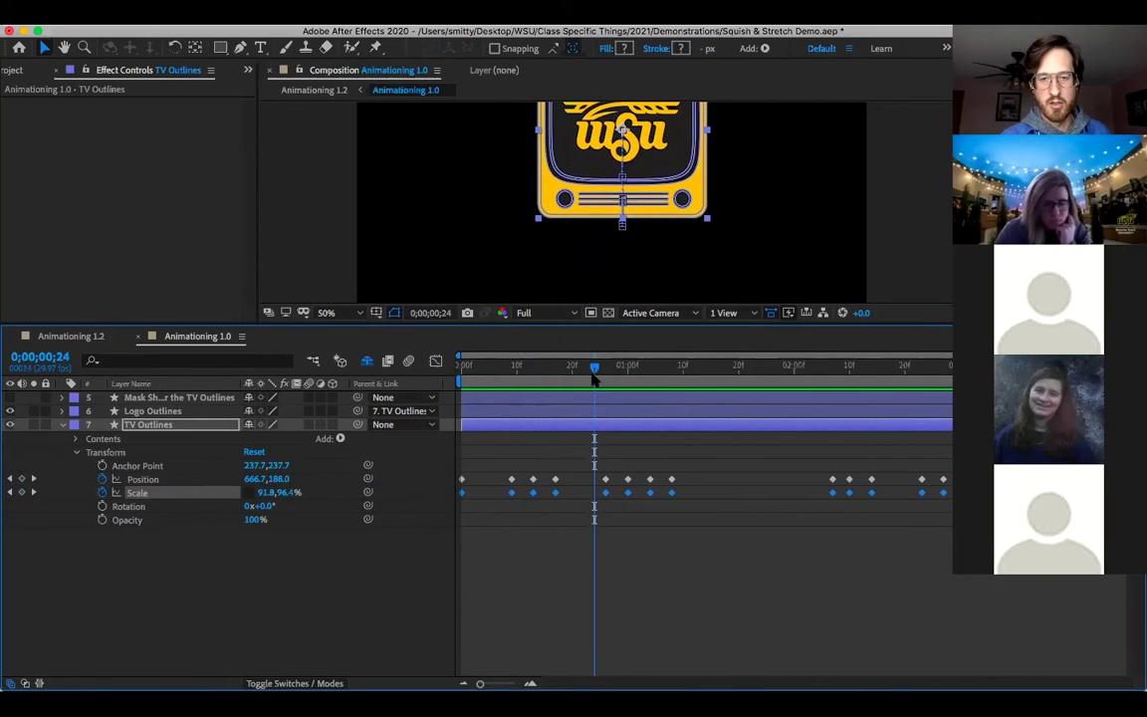
{"action": "left_click_drag", "start_coordinate": [594, 367], "coordinate": [606, 377]}
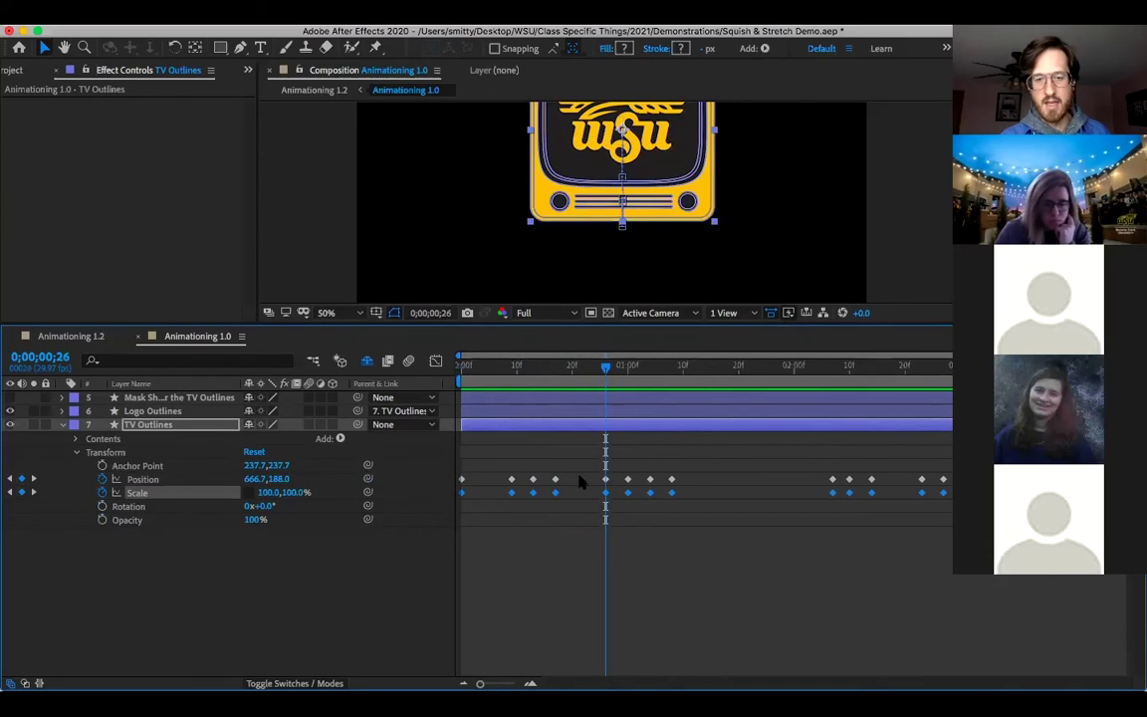
{"action": "left_click", "coordinate": [267, 492]}
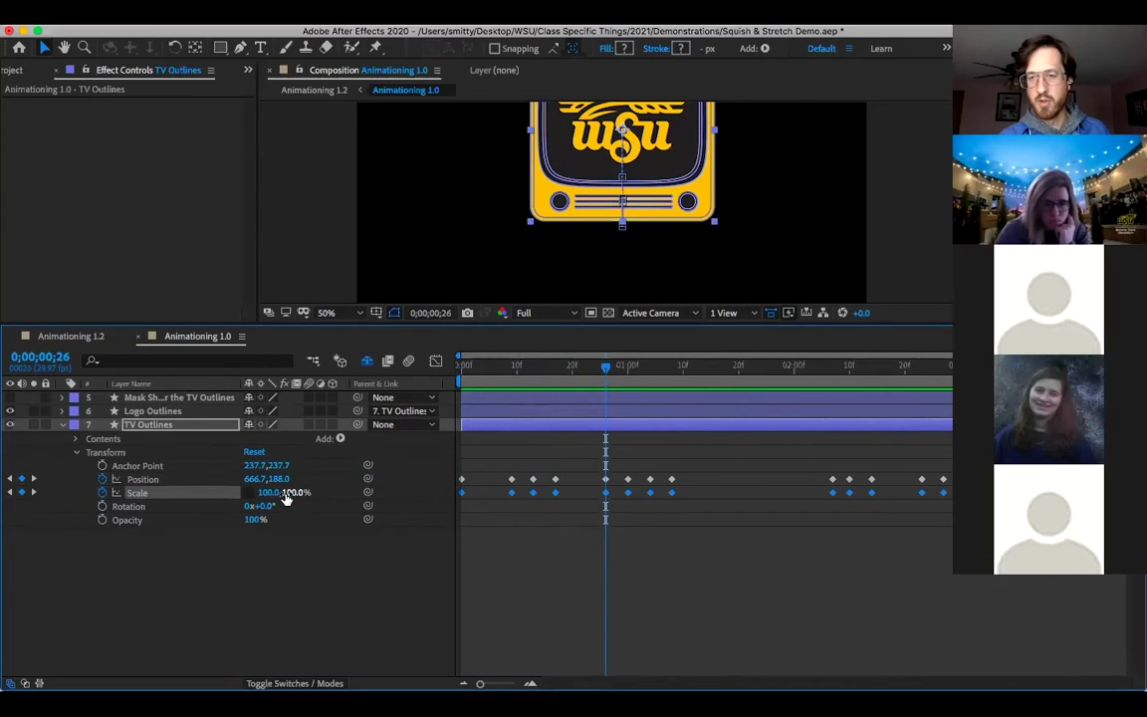
{"action": "key", "text": "Return"}
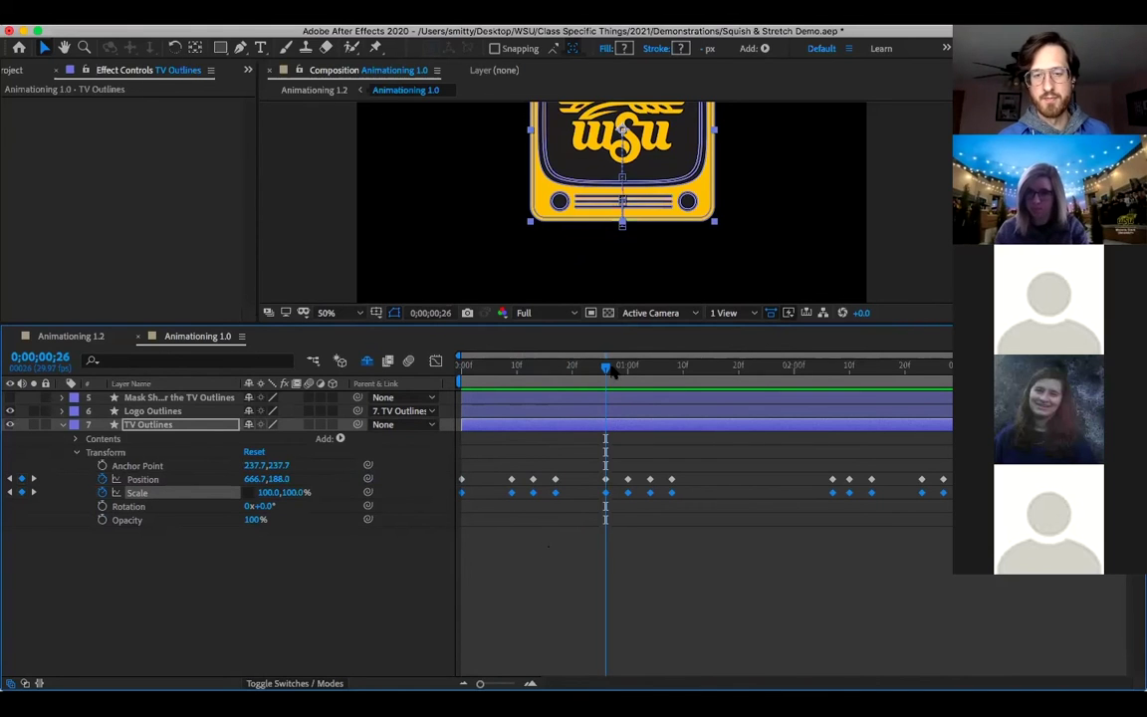
Step: Inspect the keyframes at 0;00;01;00 and 0;00;01;04, bringing the whole squashed TV into view in the composition
{"action": "left_click_drag", "start_coordinate": [613, 371], "coordinate": [629, 369]}
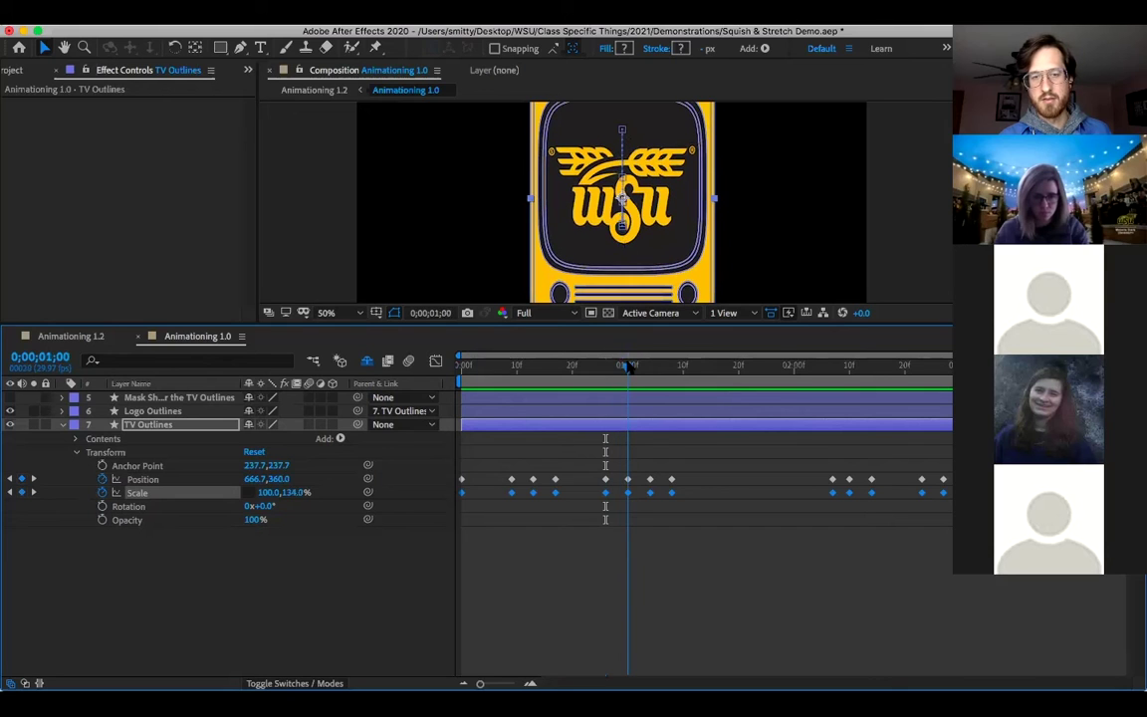
{"action": "left_click", "coordinate": [640, 369]}
{"action": "mouse_move", "coordinate": [642, 371]}
{"action": "left_mouse_down"}
{"action": "mouse_move", "coordinate": [671, 372]}
{"action": "mouse_move", "coordinate": [639, 376]}
{"action": "mouse_move", "coordinate": [648, 373]}
{"action": "left_mouse_up"}
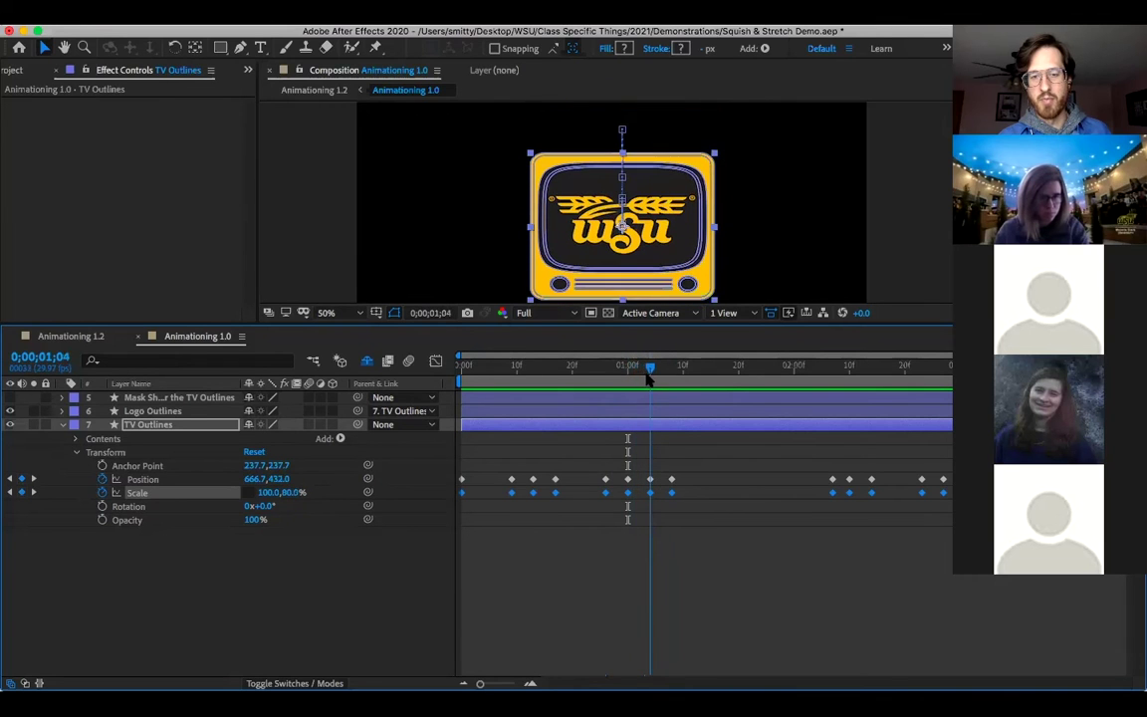
{"action": "key", "text": "h"}
{"action": "left_click_drag", "start_coordinate": [713, 221], "coordinate": [718, 183]}
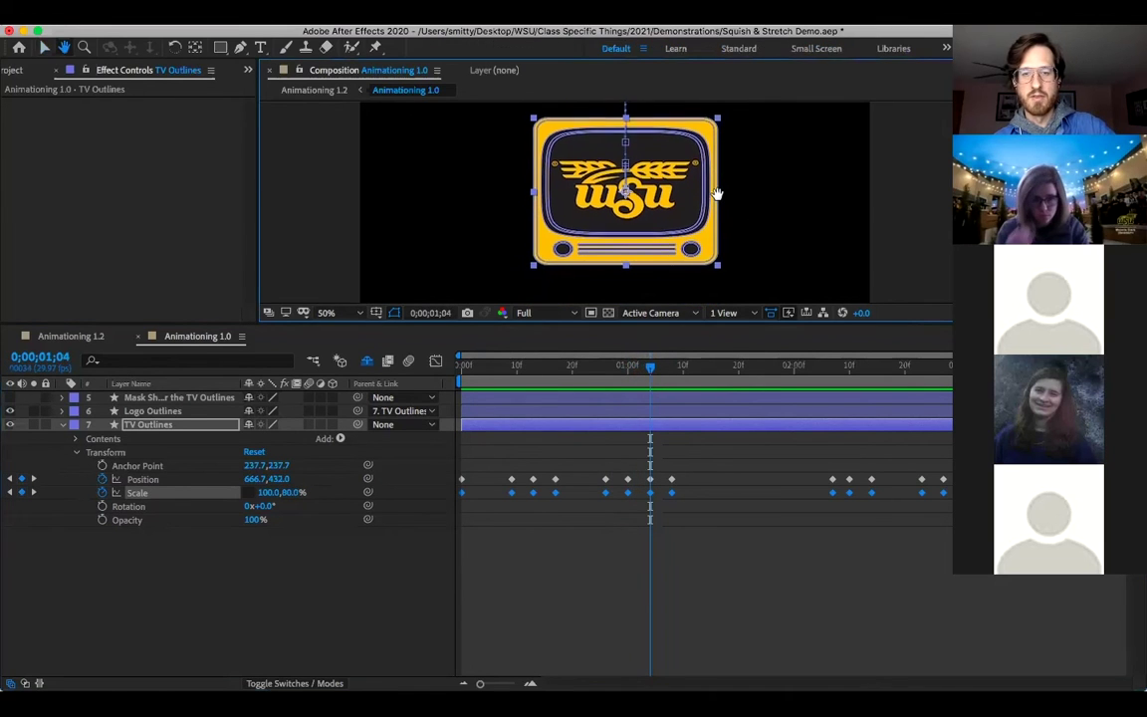
{"action": "key", "text": "v"}
{"action": "mouse_move", "coordinate": [647, 370]}
{"action": "left_mouse_down"}
{"action": "mouse_move", "coordinate": [635, 373]}
{"action": "mouse_move", "coordinate": [648, 373]}
{"action": "left_mouse_up"}
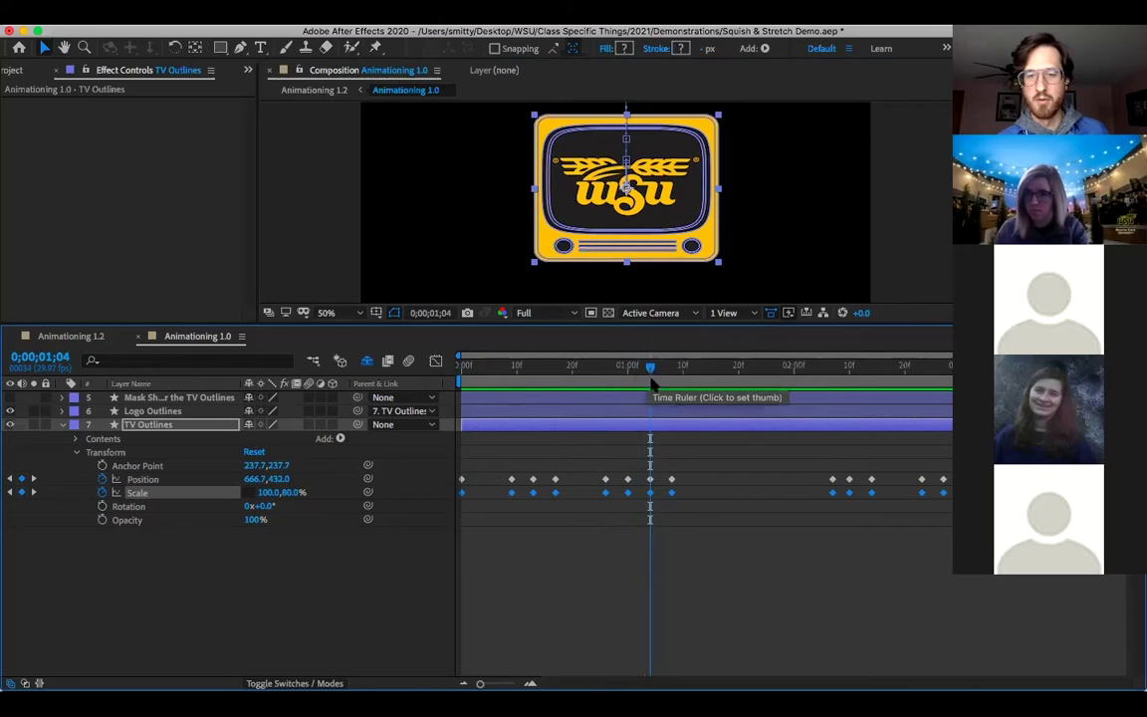
Step: Select the Position and Scale keyframes that precede the pause, and examine the animation up to 0;00;02;10
{"action": "left_click_drag", "start_coordinate": [650, 369], "coordinate": [765, 373]}
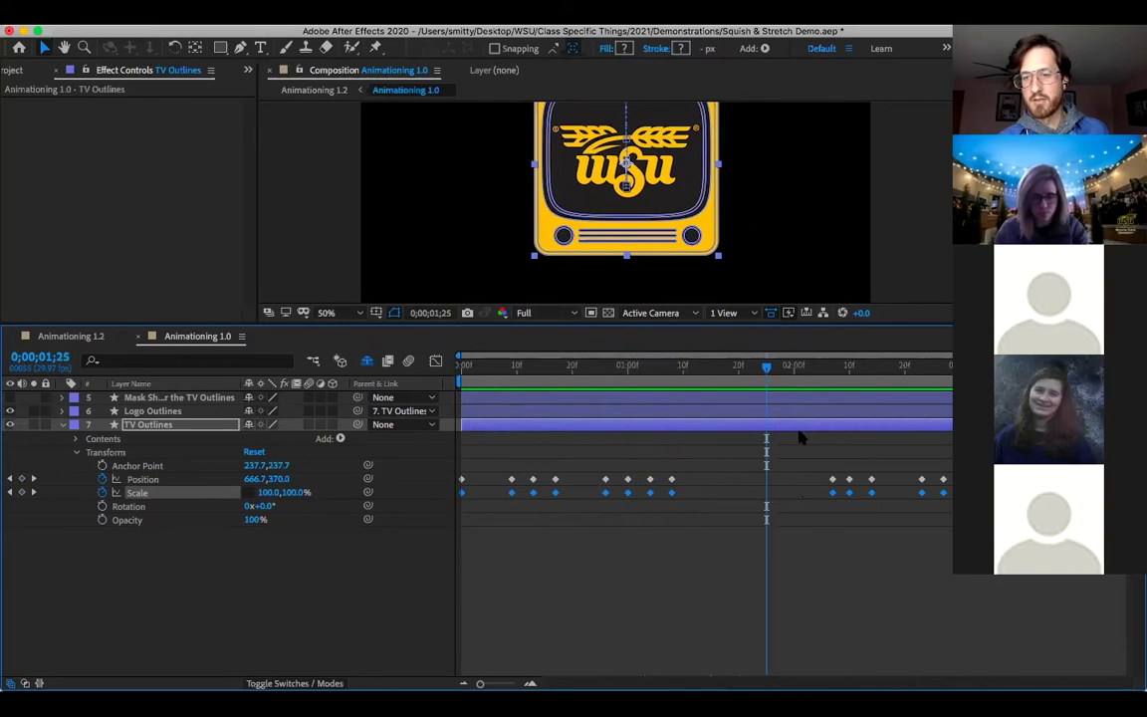
{"action": "left_click_drag", "start_coordinate": [685, 473], "coordinate": [663, 497]}
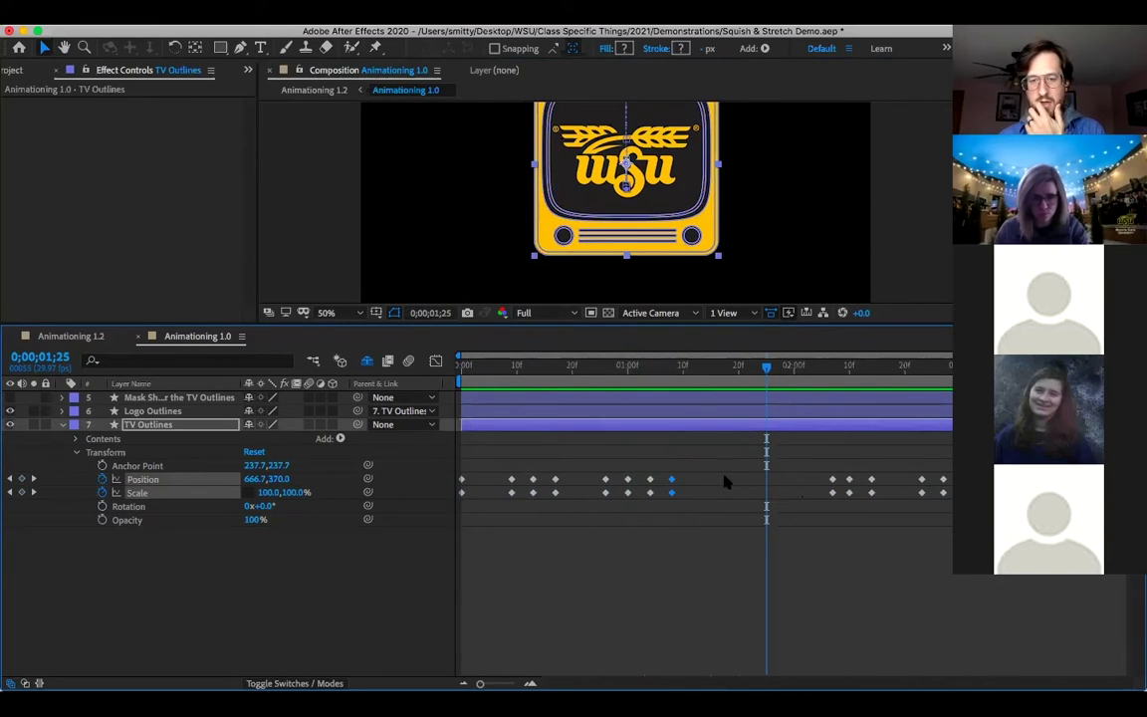
{"action": "left_click", "coordinate": [793, 368]}
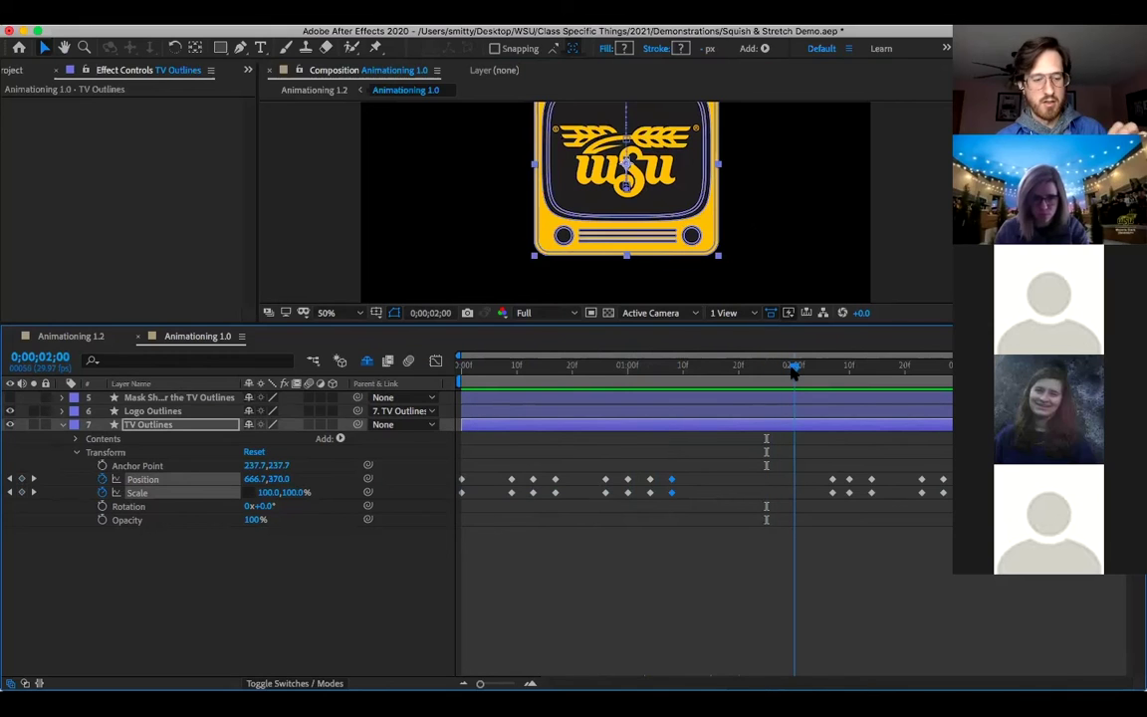
{"action": "left_click_drag", "start_coordinate": [794, 367], "coordinate": [837, 368]}
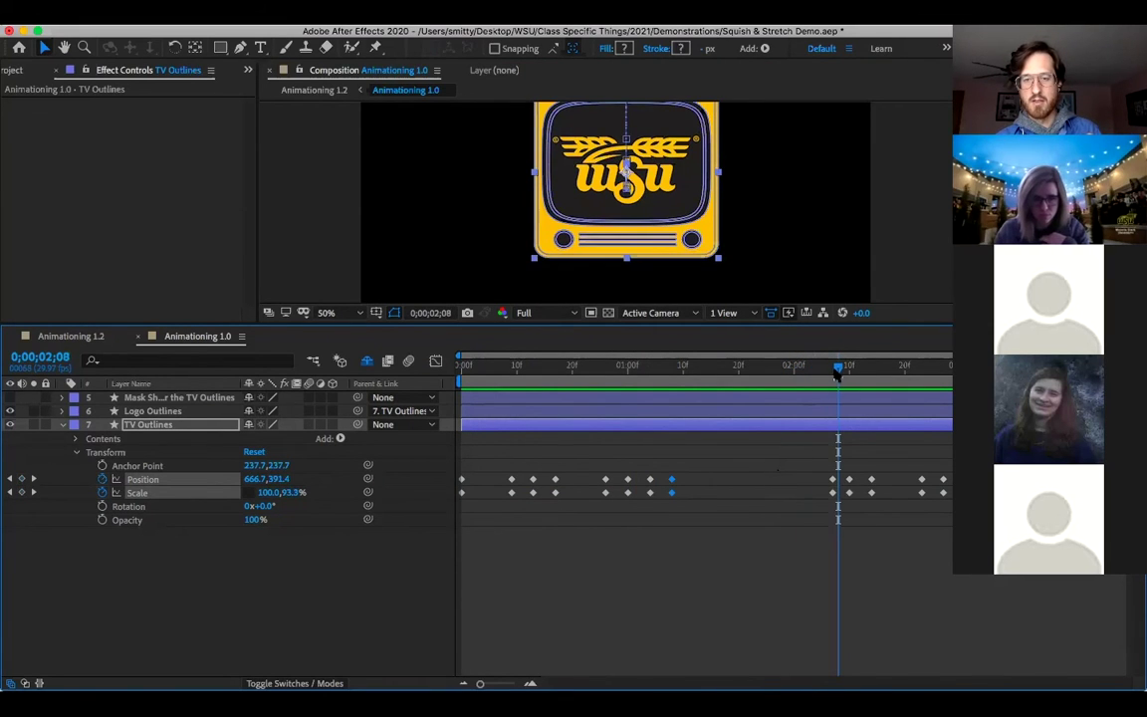
{"action": "left_click_drag", "start_coordinate": [836, 373], "coordinate": [832, 371]}
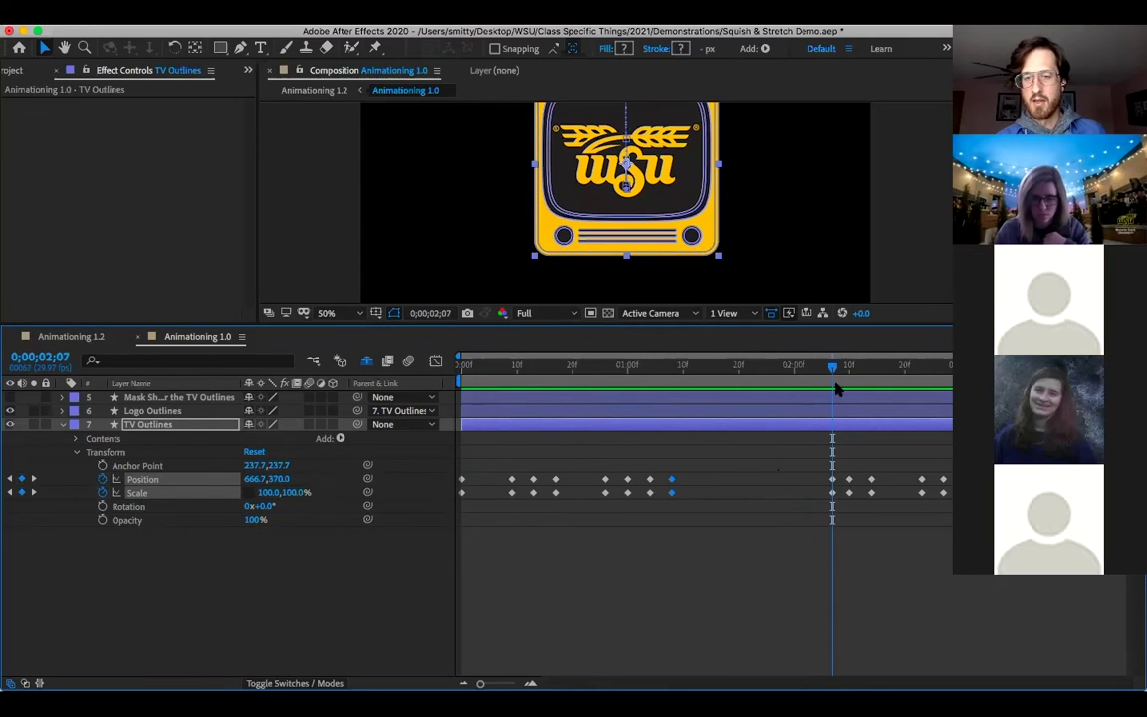
{"action": "left_click_drag", "start_coordinate": [840, 373], "coordinate": [850, 370]}
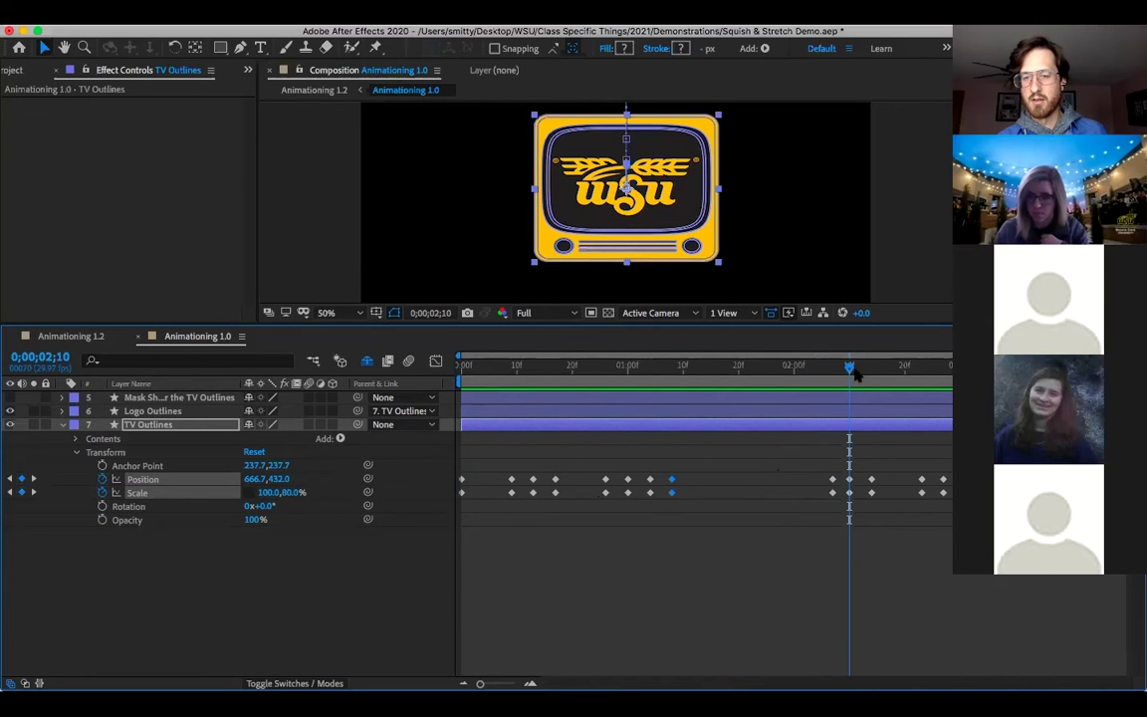
Step: Go through the frames after 0;00;02;10 one by one, and return the playhead to the start of the composition
{"action": "key", "text": "Page_Down"}
{"action": "key", "text": "Page_Down"}
{"action": "key", "text": "Page_Down"}
{"action": "key", "text": "Page_Down"}
{"action": "key", "text": "Page_Down"}
{"action": "key", "text": "Page_Down"}
{"action": "key", "text": "Page_Down"}
{"action": "key", "text": "Page_Down"}
{"action": "key", "text": "Page_Down"}
{"action": "key", "text": "Page_Up"}
{"action": "key", "text": "Page_Up"}
{"action": "key", "text": "Page_Up"}
{"action": "left_click_drag", "start_coordinate": [858, 381], "coordinate": [458, 367]}
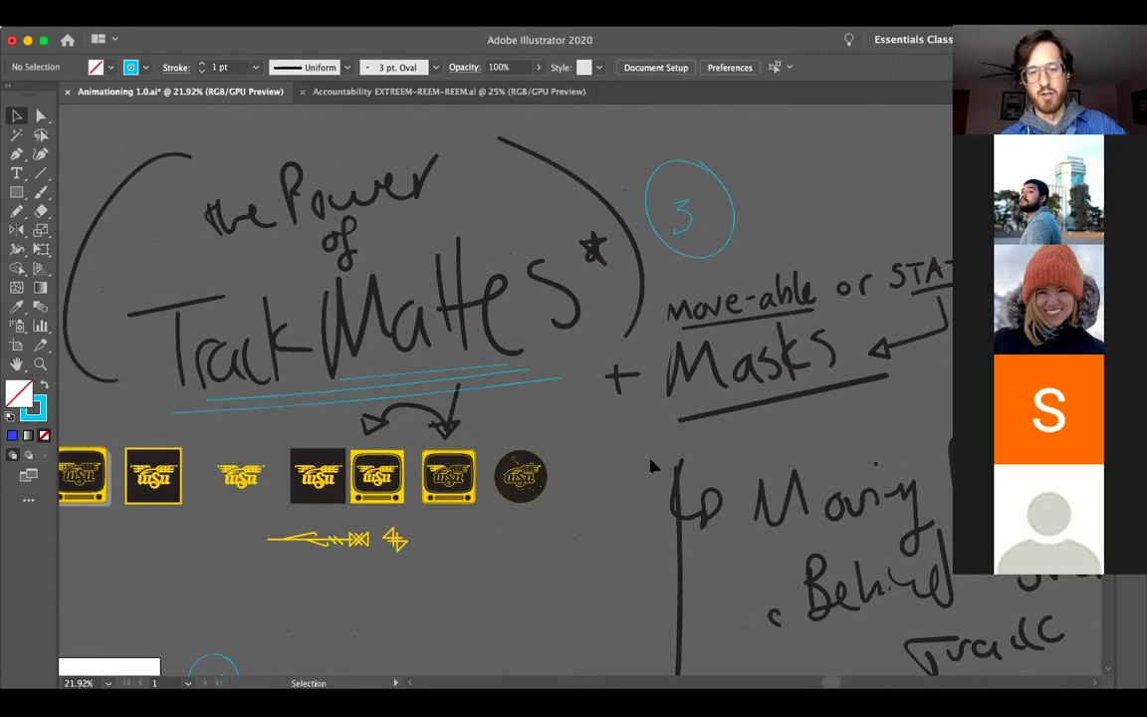
Step: Switch to the Illustrator notes board and examine the Track Mattes and Masks notes with the WSU logo variants
{"action": "scroll", "coordinate": [645, 451], "scroll_direction": "right", "scroll_amount": 5}
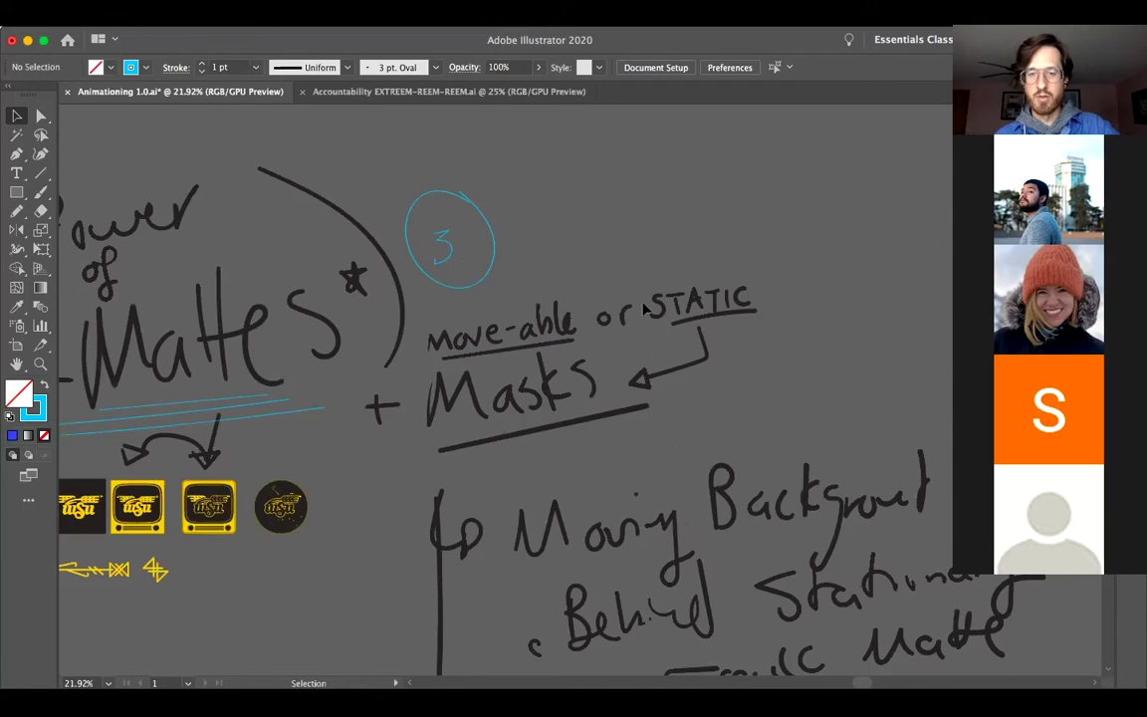
{"action": "left_click_drag", "start_coordinate": [389, 432], "coordinate": [617, 401]}
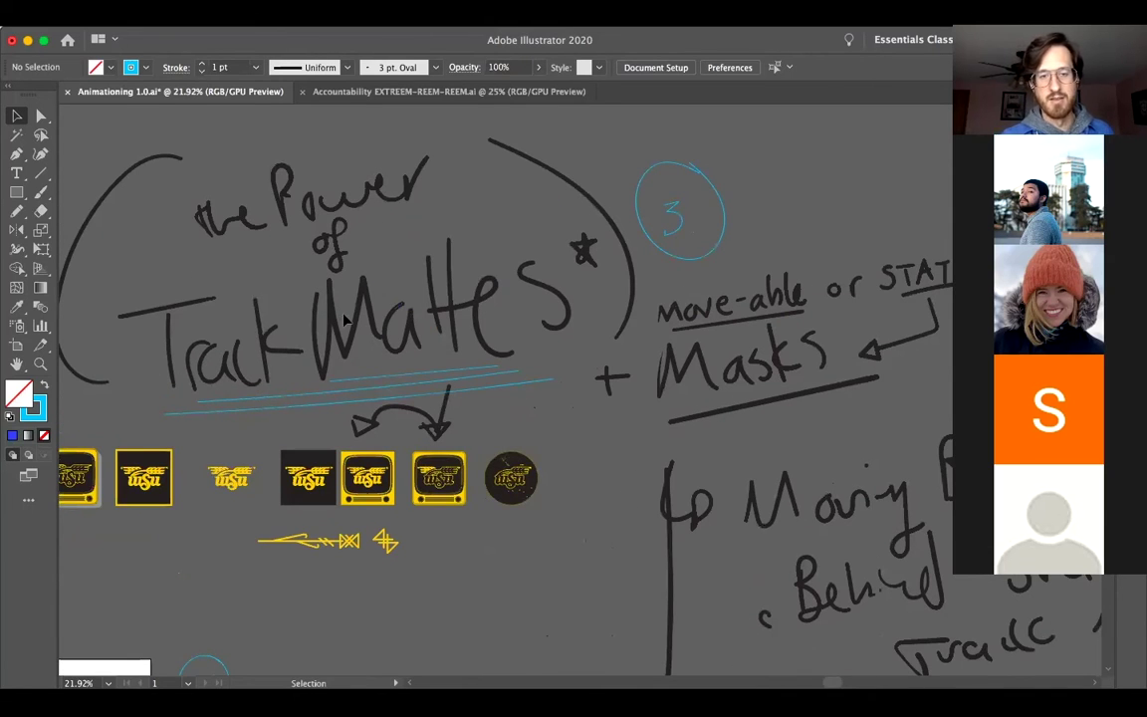
{"action": "scroll", "coordinate": [505, 504], "scroll_direction": "up", "scroll_amount": 5}
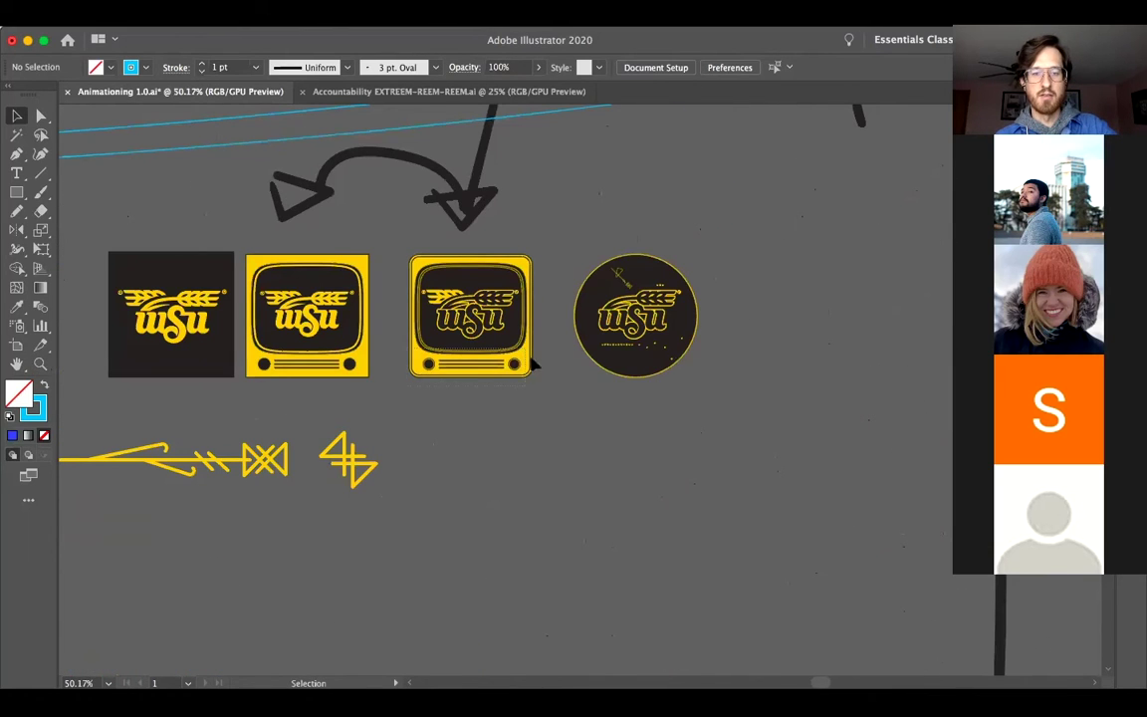
{"action": "left_click", "coordinate": [531, 365]}
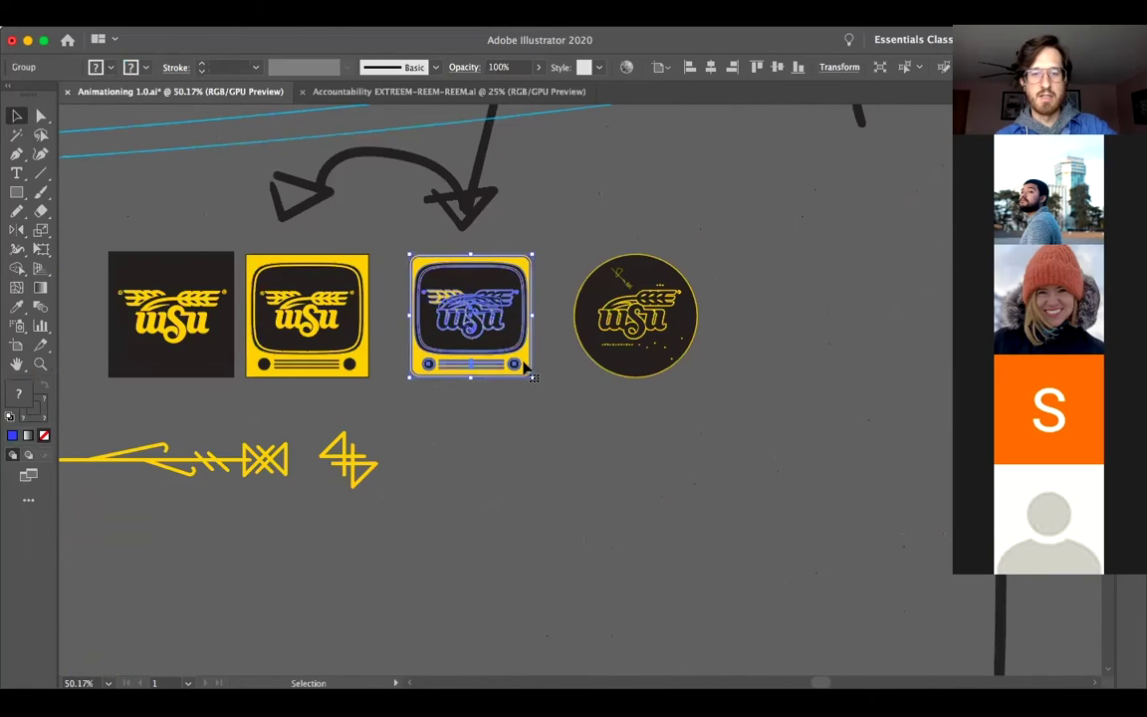
{"action": "left_click", "coordinate": [420, 405]}
{"action": "scroll", "coordinate": [320, 389], "scroll_direction": "left", "scroll_amount": 5}
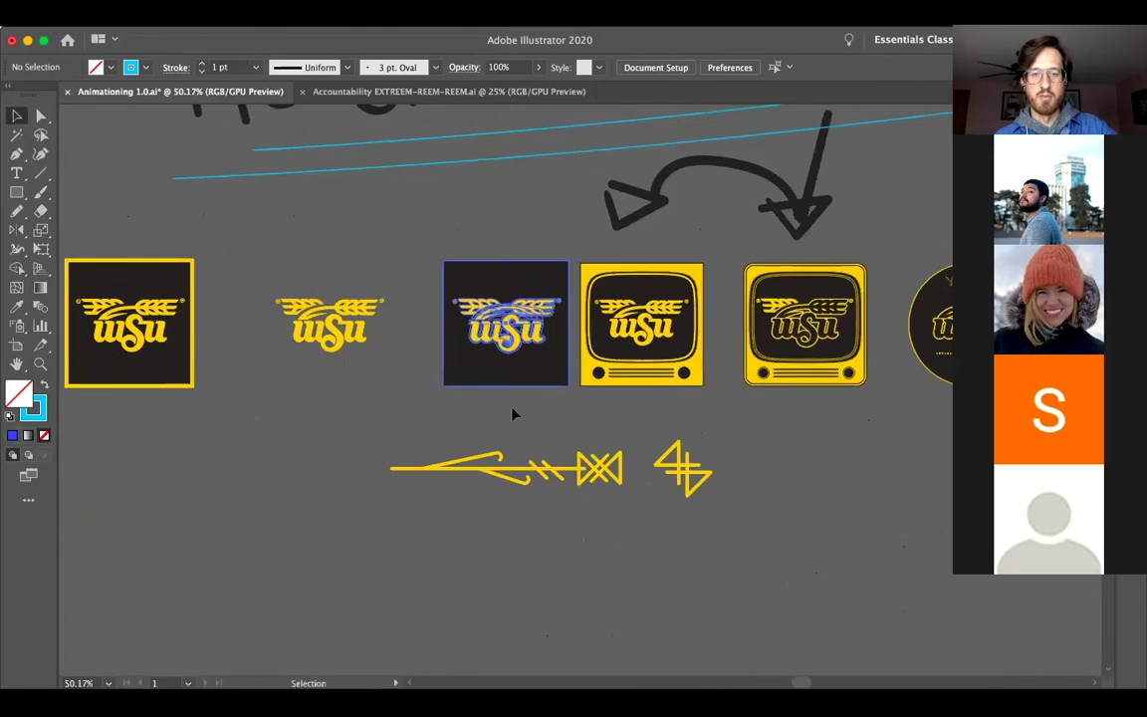
Step: Move the dark square out from behind the WSU logo, select the logo alone, and undo the move
{"action": "left_click_drag", "start_coordinate": [453, 378], "coordinate": [305, 525]}
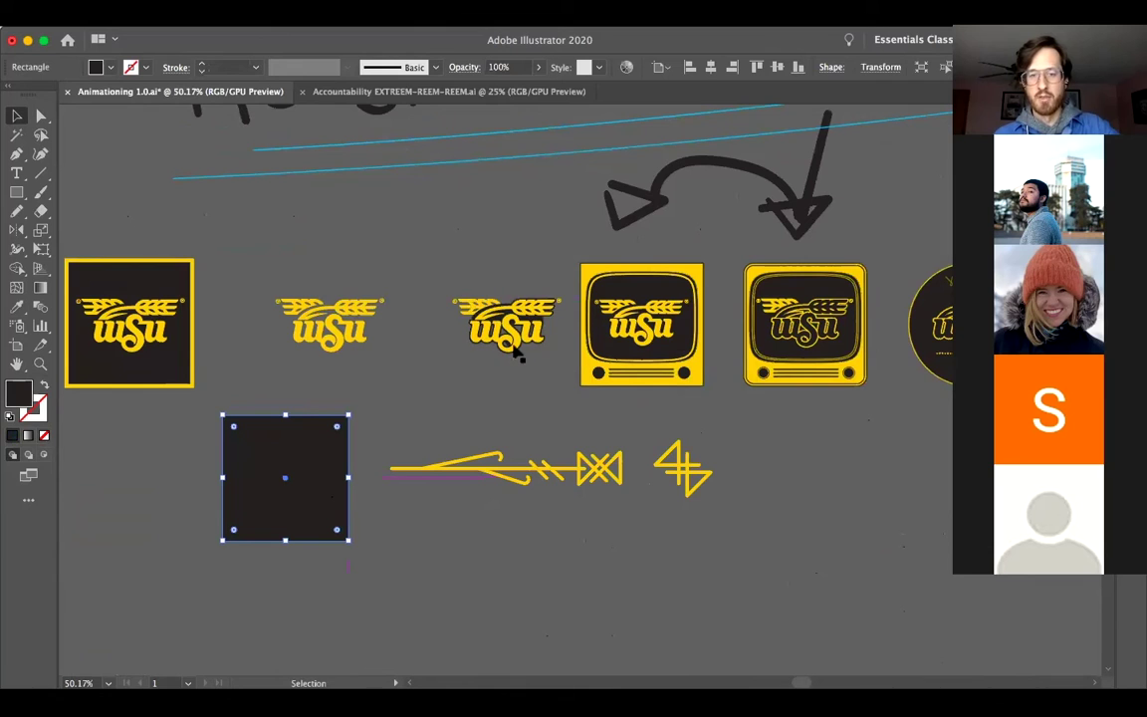
{"action": "left_click", "coordinate": [545, 333]}
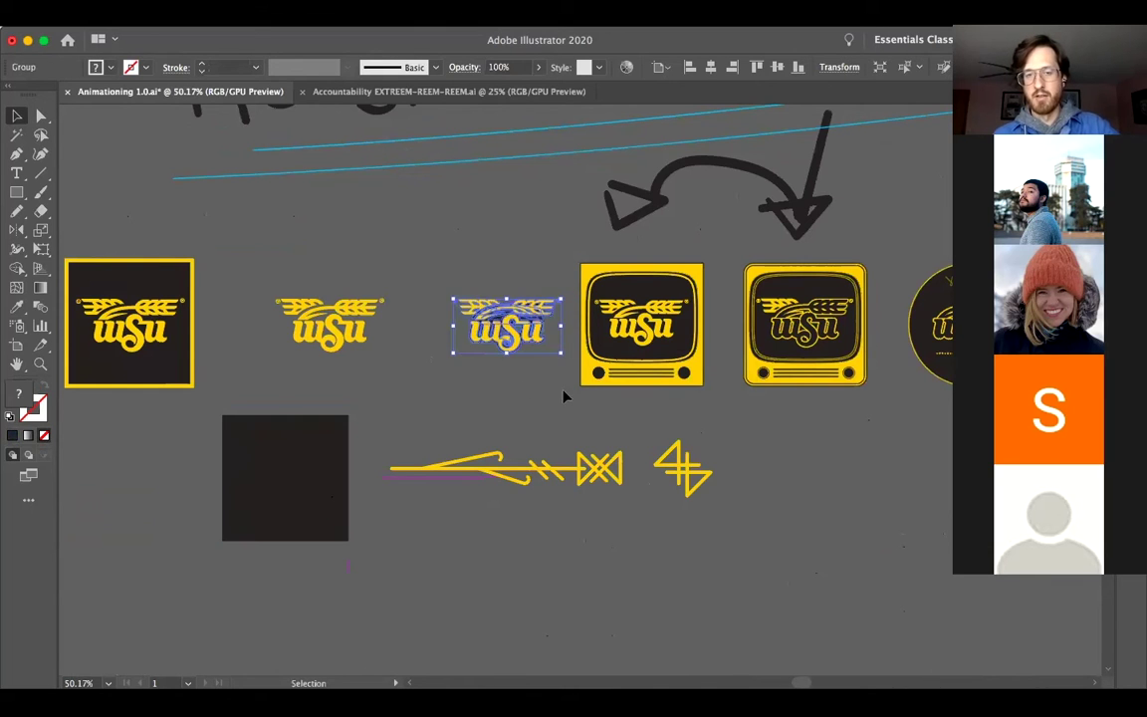
{"action": "key", "text": "super+z"}
{"action": "left_click", "coordinate": [629, 523]}
Step: Examine the notes on moving backgrounds and moving track mattes, down to the Layer 1 and Layer 2 diagram
{"action": "key", "text": "z"}
{"action": "left_click", "coordinate": [779, 390], "text": "alt"}
{"action": "left_click", "coordinate": [780, 390], "text": "alt"}
{"action": "left_click_drag", "start_coordinate": [929, 486], "coordinate": [534, 400]}
{"action": "scroll", "coordinate": [534, 400], "scroll_direction": "right", "scroll_amount": 5}
{"action": "scroll", "coordinate": [533, 401], "scroll_direction": "down", "scroll_amount": 5}
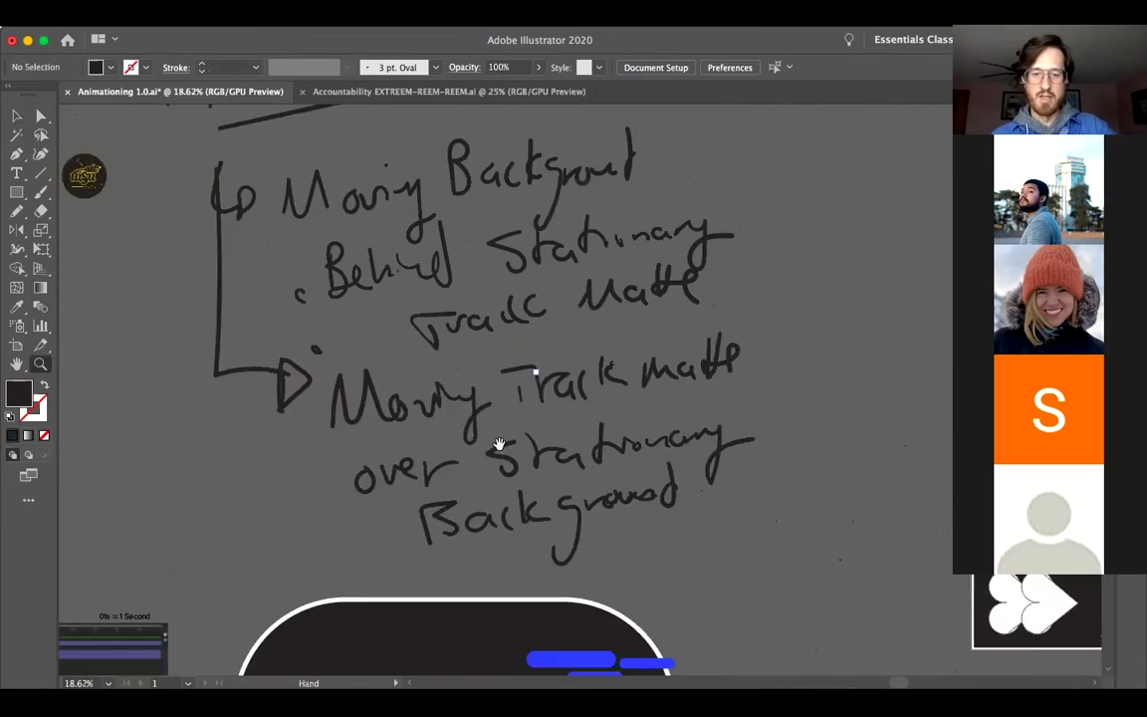
{"action": "scroll", "coordinate": [584, 302], "scroll_direction": "up", "scroll_amount": 3}
{"action": "scroll", "coordinate": [586, 387], "scroll_direction": "up", "scroll_amount": 3}
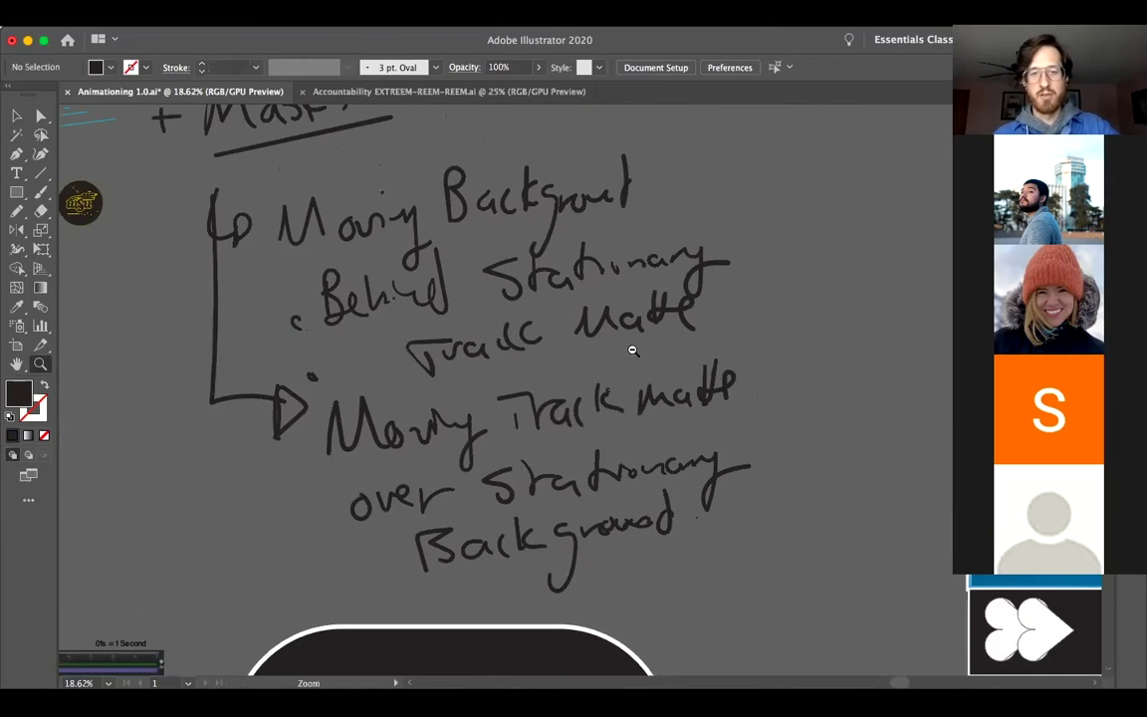
{"action": "scroll", "coordinate": [632, 346], "scroll_direction": "down", "scroll_amount": 2}
{"action": "scroll", "coordinate": [586, 376], "scroll_direction": "down", "scroll_amount": 1}
{"action": "key", "text": "v"}
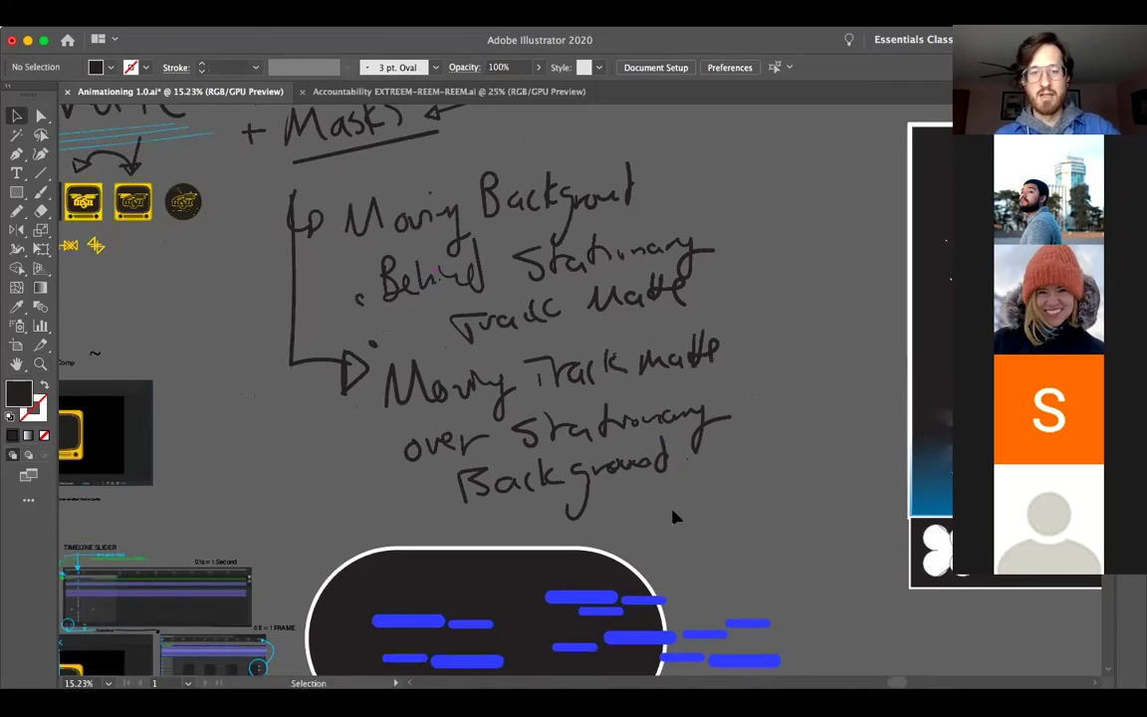
{"action": "key", "text": "h"}
{"action": "scroll", "coordinate": [649, 379], "scroll_direction": "down", "scroll_amount": 5}
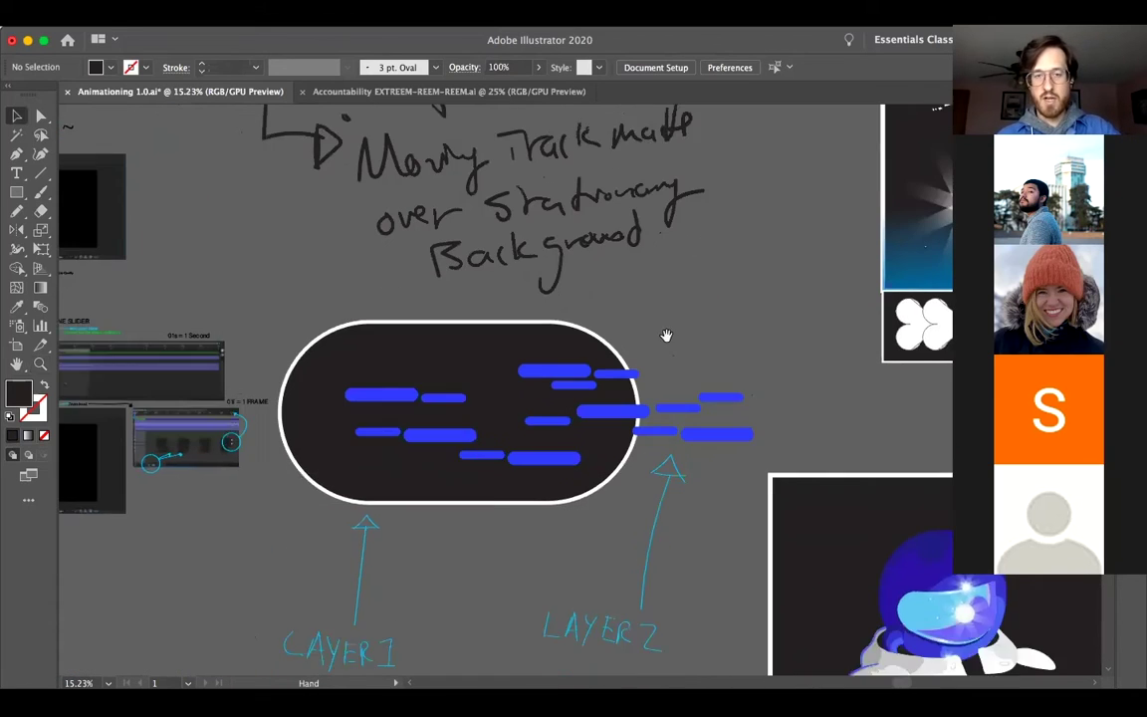
Step: Move the group of blue bars marked Layer 2 to the right across the dark rounded shape
{"action": "key", "text": "z"}
{"action": "left_click_drag", "start_coordinate": [577, 422], "coordinate": [609, 402]}
{"action": "scroll", "coordinate": [609, 402], "scroll_direction": "down", "scroll_amount": 3}
{"action": "scroll", "coordinate": [526, 401], "scroll_direction": "down", "scroll_amount": 2}
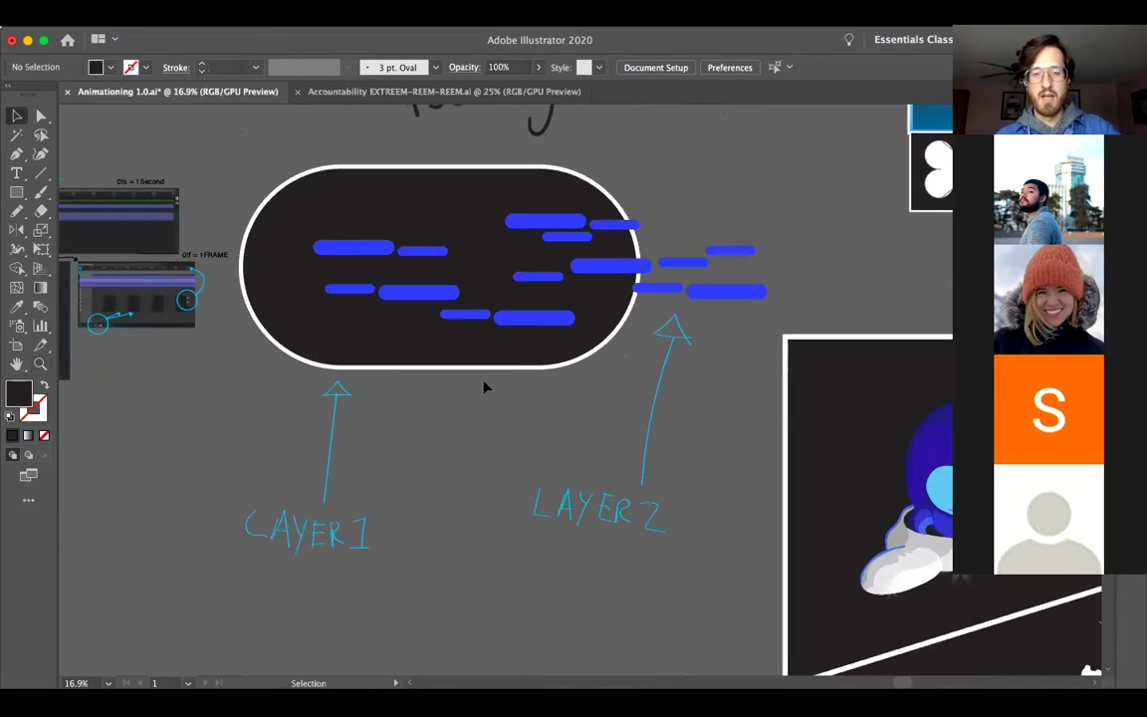
{"action": "key", "text": "v"}
{"action": "left_click", "coordinate": [514, 365]}
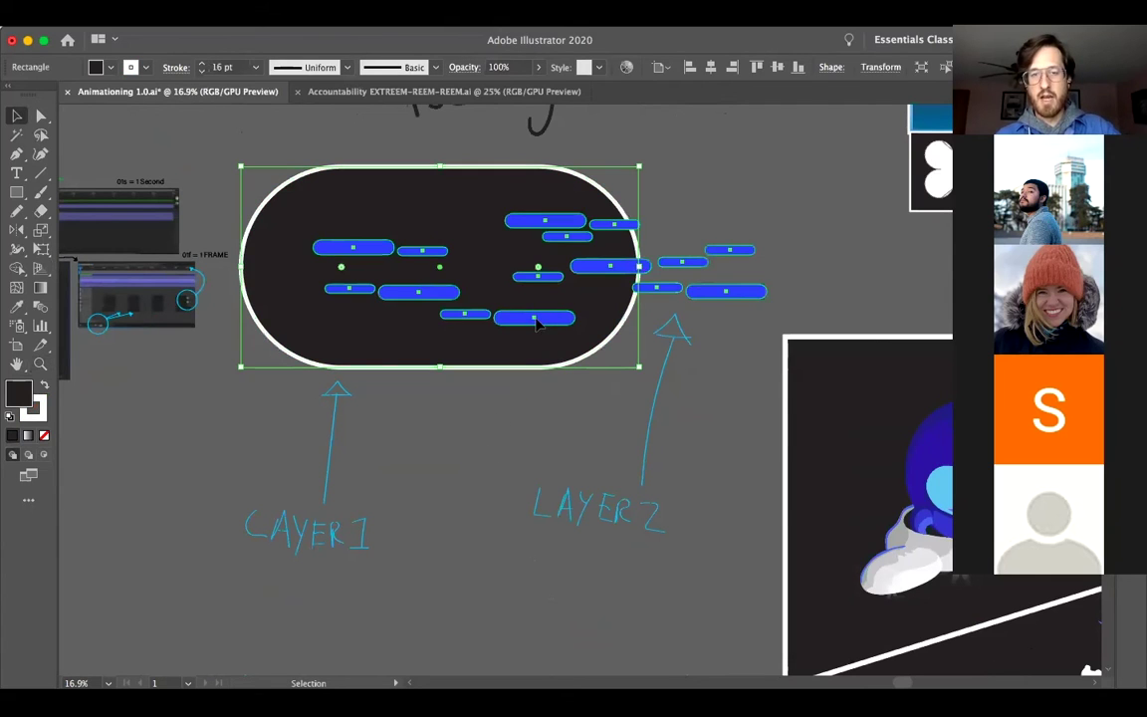
{"action": "left_click", "coordinate": [517, 322]}
{"action": "left_click_drag", "start_coordinate": [517, 322], "coordinate": [593, 326]}
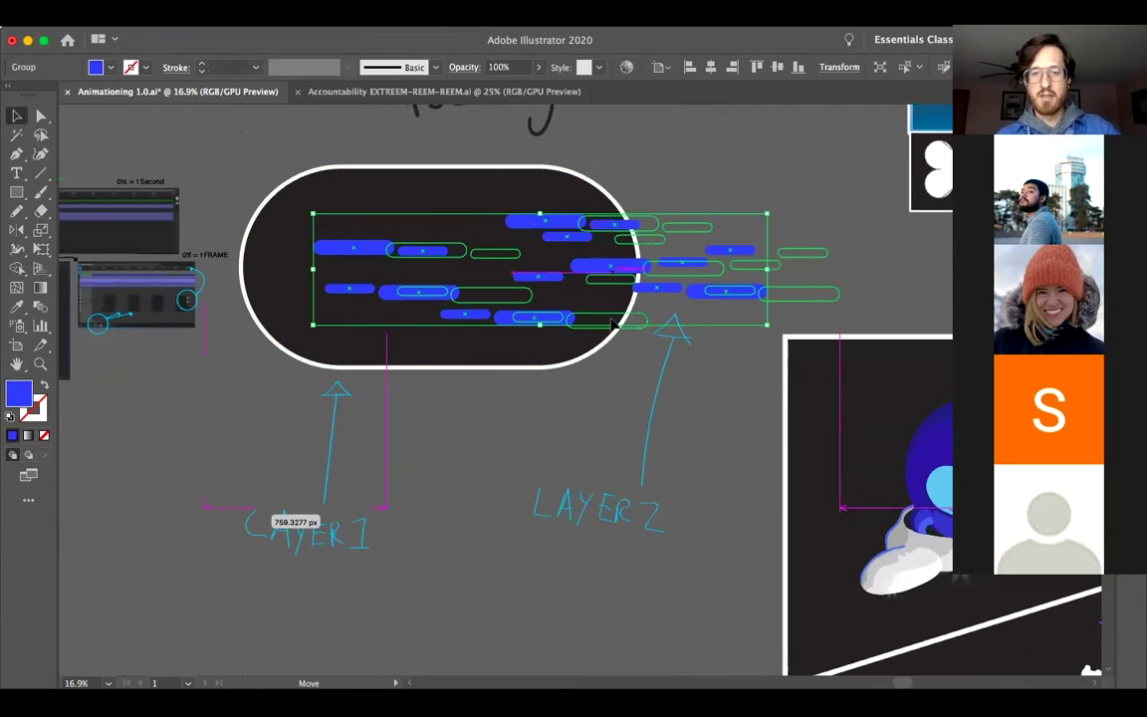
Step: Try moving the dark rounded Layer 1 shape to the right, and undo the move
{"action": "left_click", "coordinate": [501, 174]}
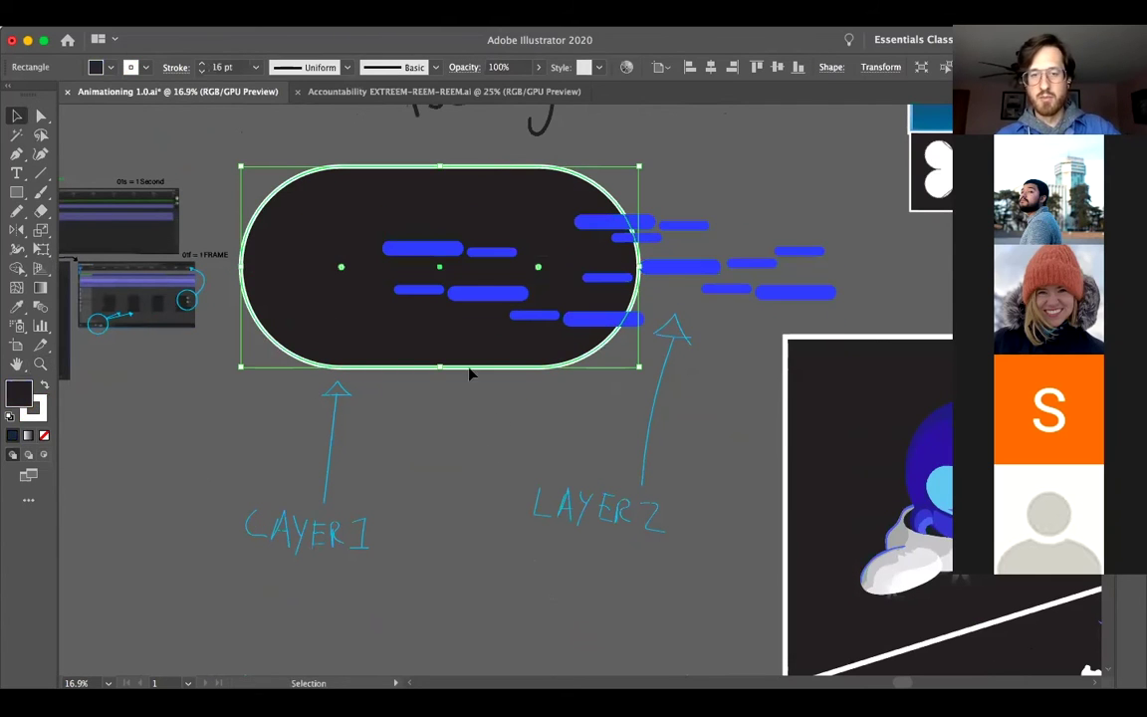
{"action": "left_click_drag", "start_coordinate": [495, 364], "coordinate": [534, 373]}
{"action": "key", "text": "super+z"}
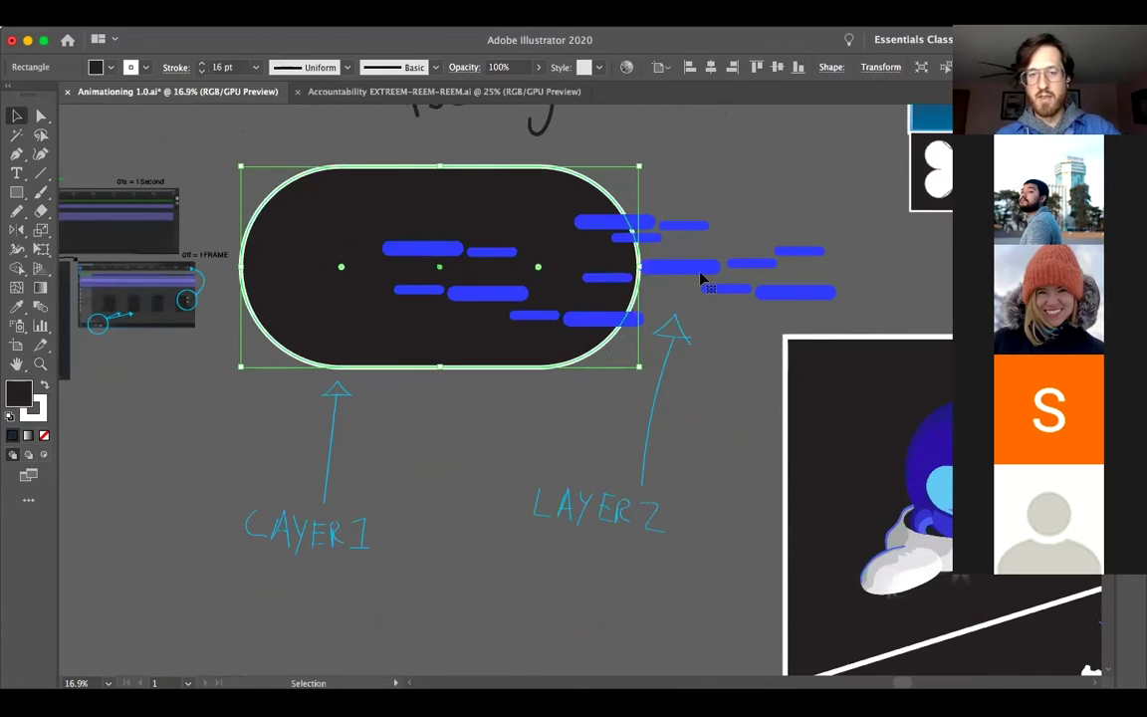
Step: Move the group of blue Layer 2 bars slightly left, farther over the dark rounded shape
{"action": "left_click", "coordinate": [622, 237]}
{"action": "left_click_drag", "start_coordinate": [557, 266], "coordinate": [637, 282]}
{"action": "left_click_drag", "start_coordinate": [537, 407], "coordinate": [538, 408]}
Step: Try moving the dark rounded Layer 1 shape right behind the blue bars, undo the moves, and deselect everything
{"action": "left_click_drag", "start_coordinate": [391, 350], "coordinate": [726, 356]}
{"action": "key", "text": "super+z"}
{"action": "left_click_drag", "start_coordinate": [450, 350], "coordinate": [522, 359]}
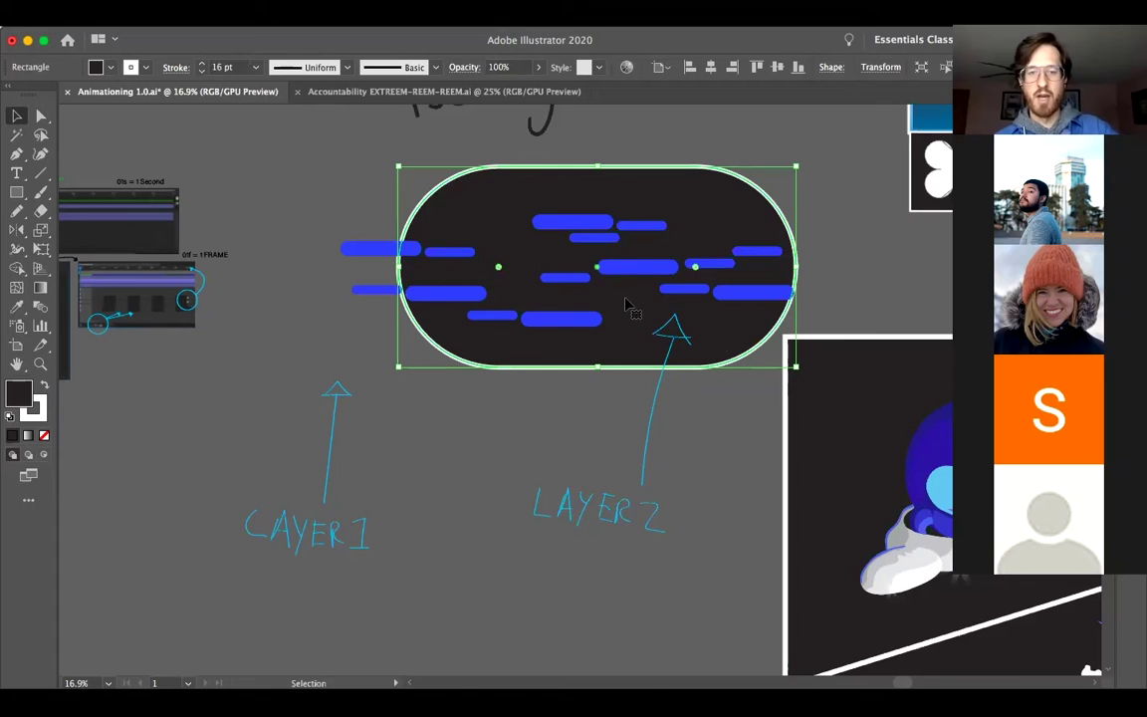
{"action": "key", "text": "super+z"}
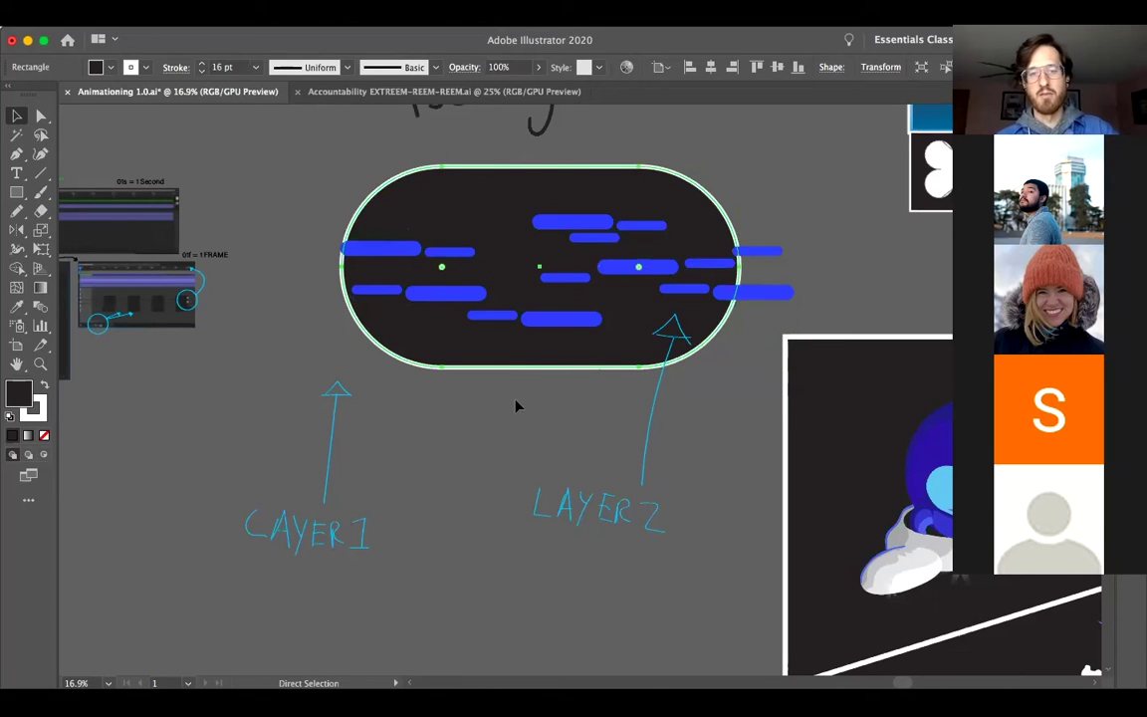
{"action": "key", "text": "super+z"}
{"action": "left_click", "coordinate": [532, 417]}
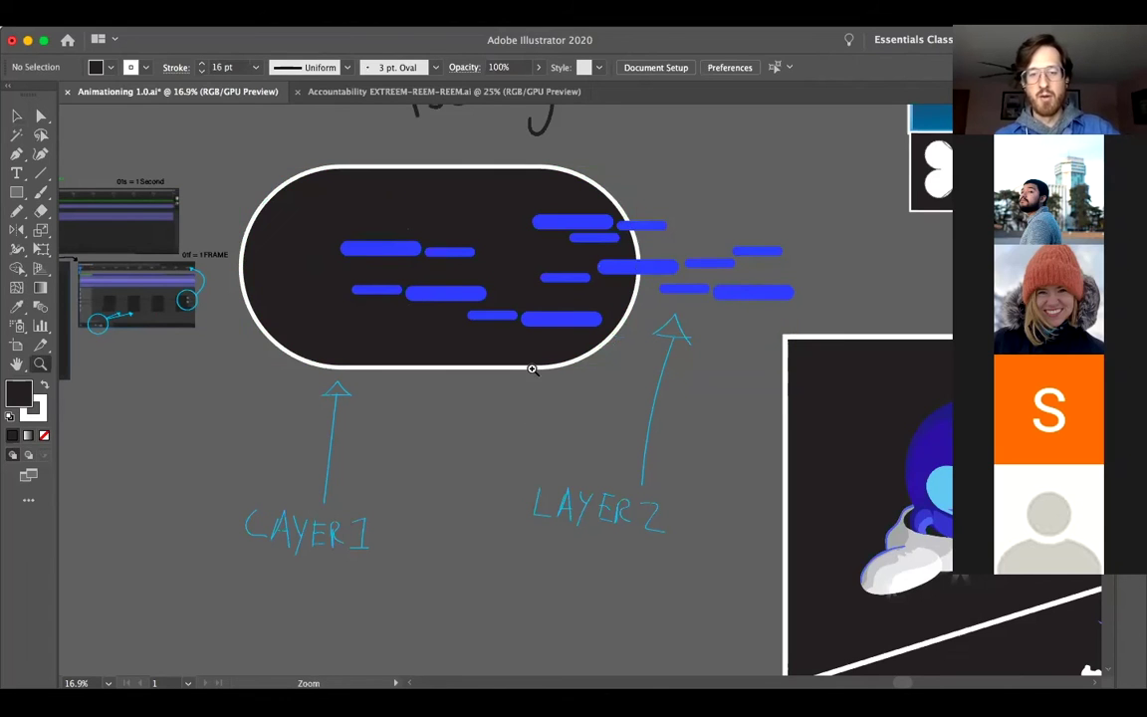
Step: Add a new layer directly above the bottom layer, and remove the group of blue bars from its current layer
{"action": "scroll", "coordinate": [473, 406], "scroll_direction": "down", "scroll_amount": 2}
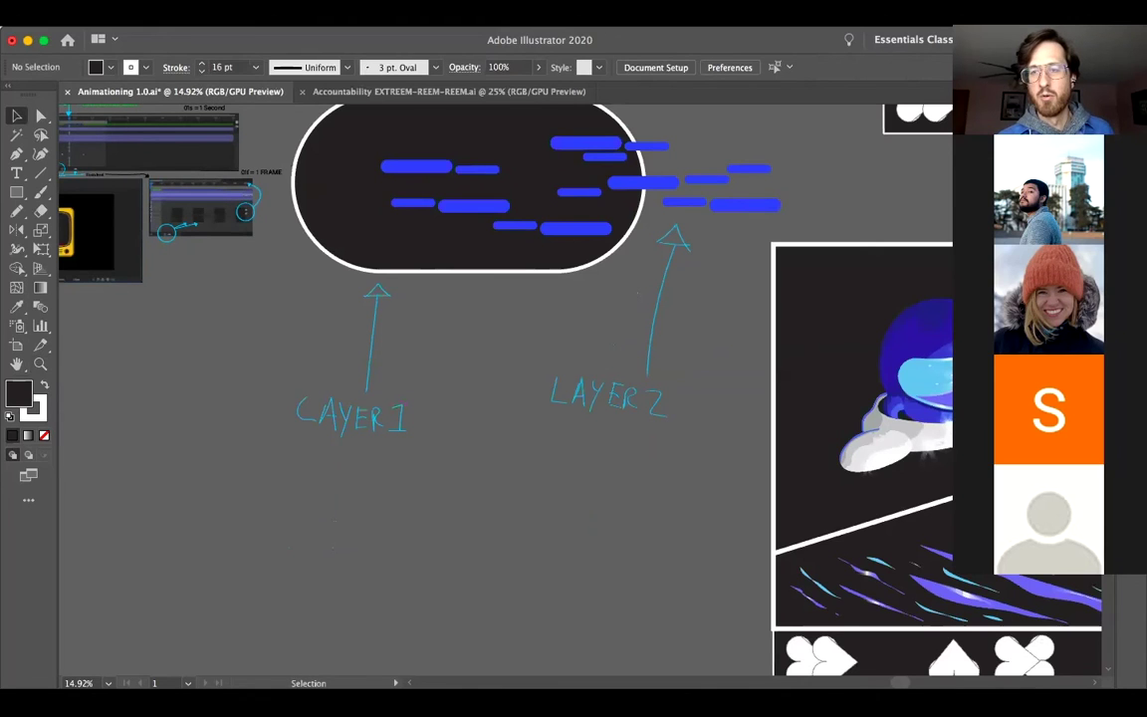
{"action": "key", "text": "F7"}
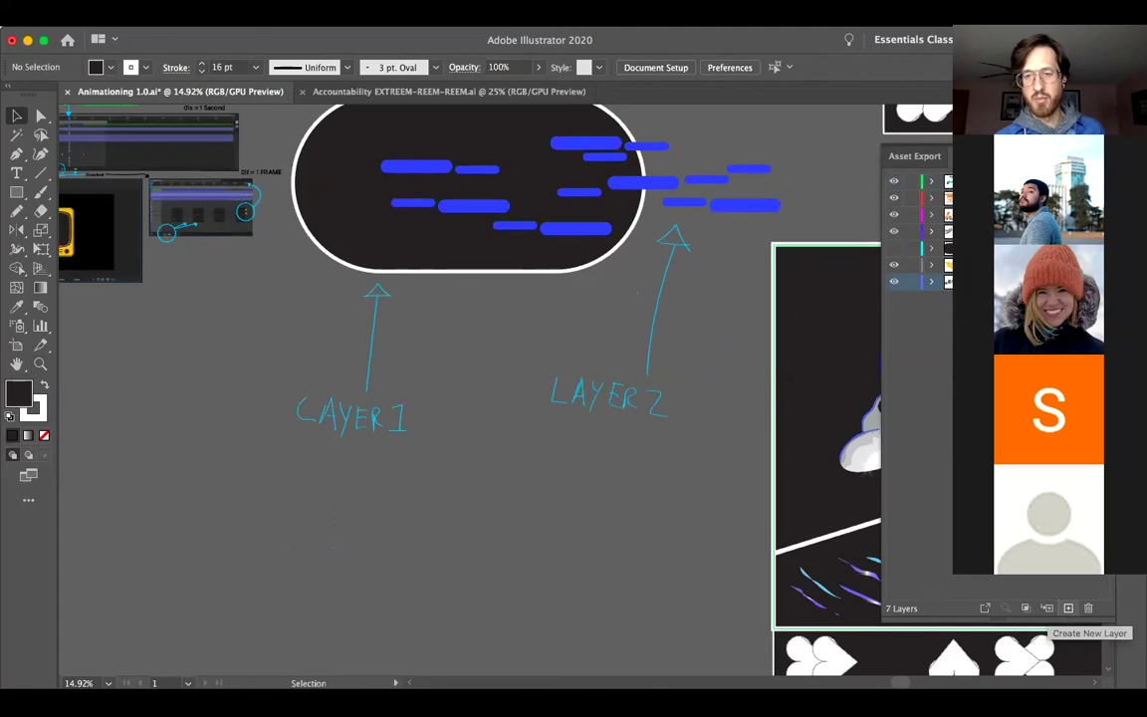
{"action": "left_click", "coordinate": [1069, 609]}
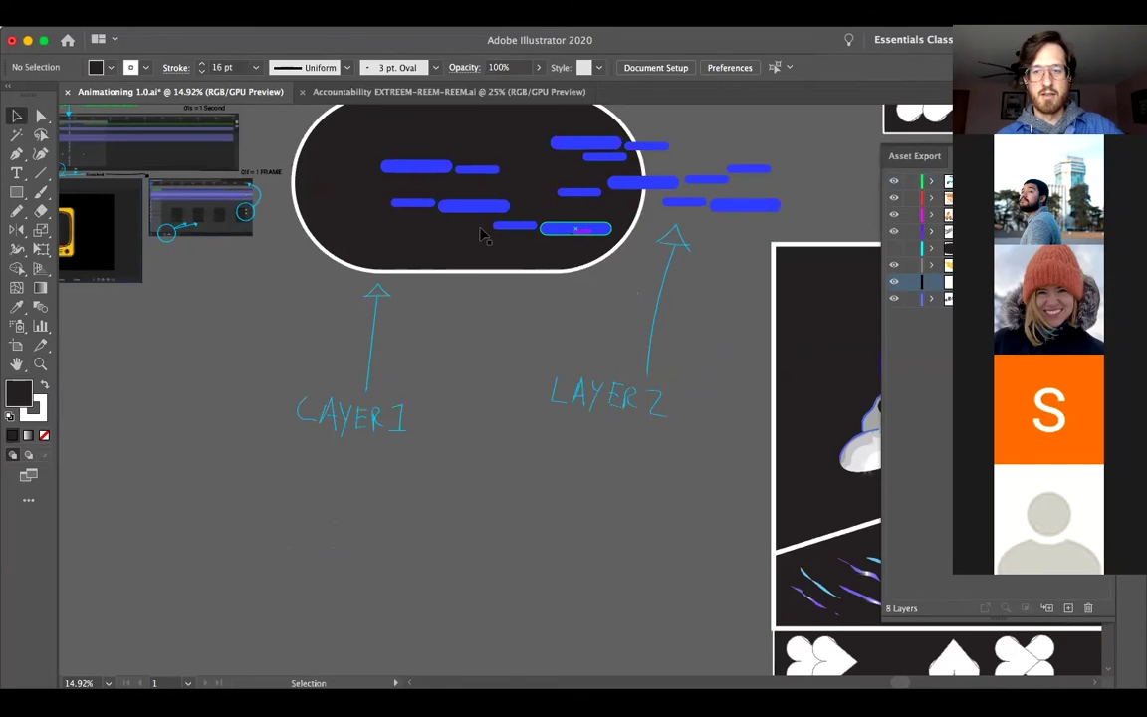
{"action": "left_click", "coordinate": [530, 228]}
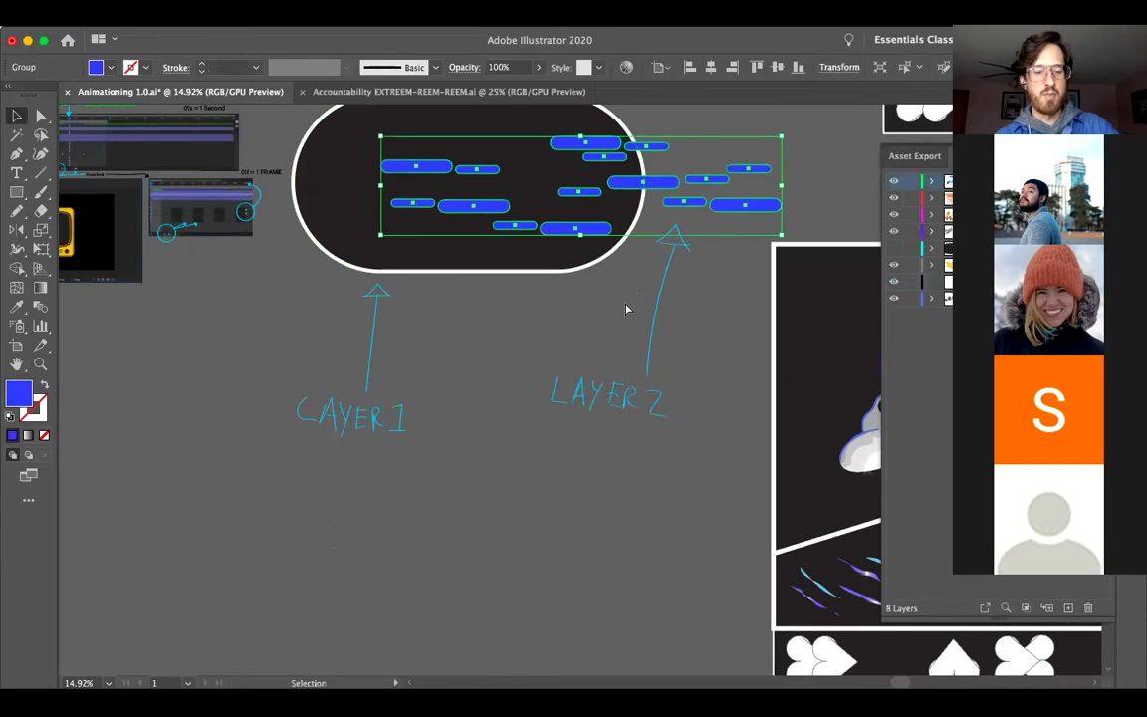
{"action": "key", "text": "a"}
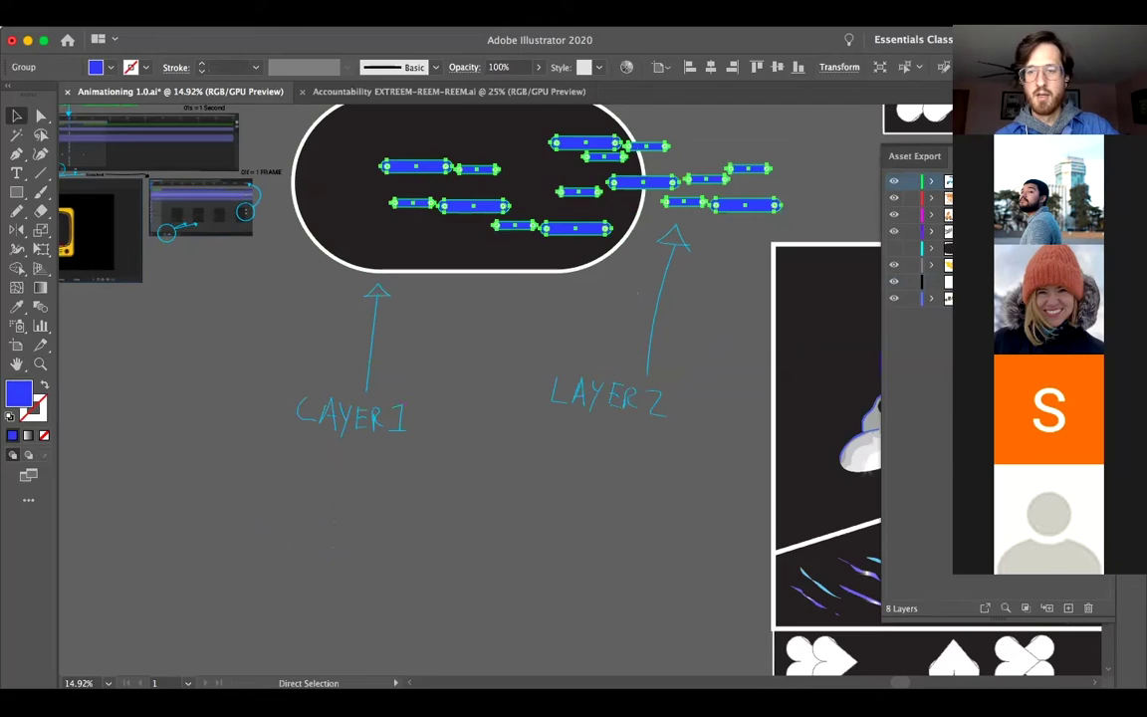
{"action": "key", "text": "Delete"}
{"action": "key", "text": "v"}
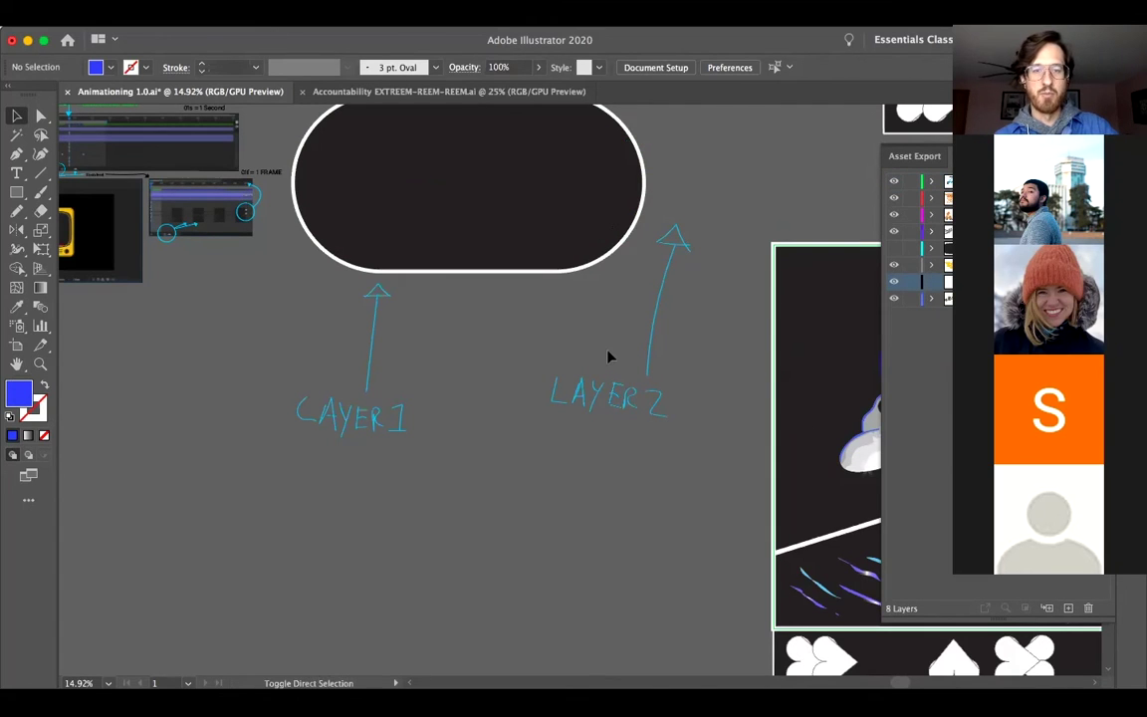
Step: Try placing the blue bars on the new layer behind the dark rounded shape, move them below it, and revert the change
{"action": "key", "text": "super+z"}
{"action": "left_click", "coordinate": [678, 231]}
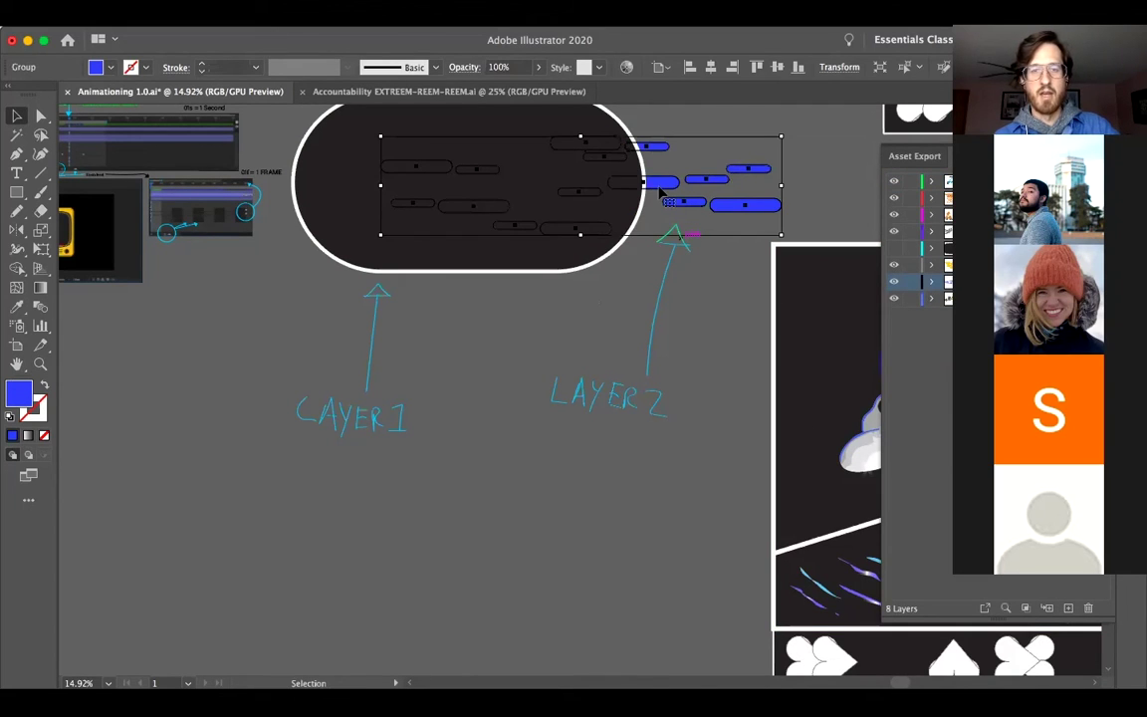
{"action": "left_click_drag", "start_coordinate": [650, 468], "coordinate": [649, 503]}
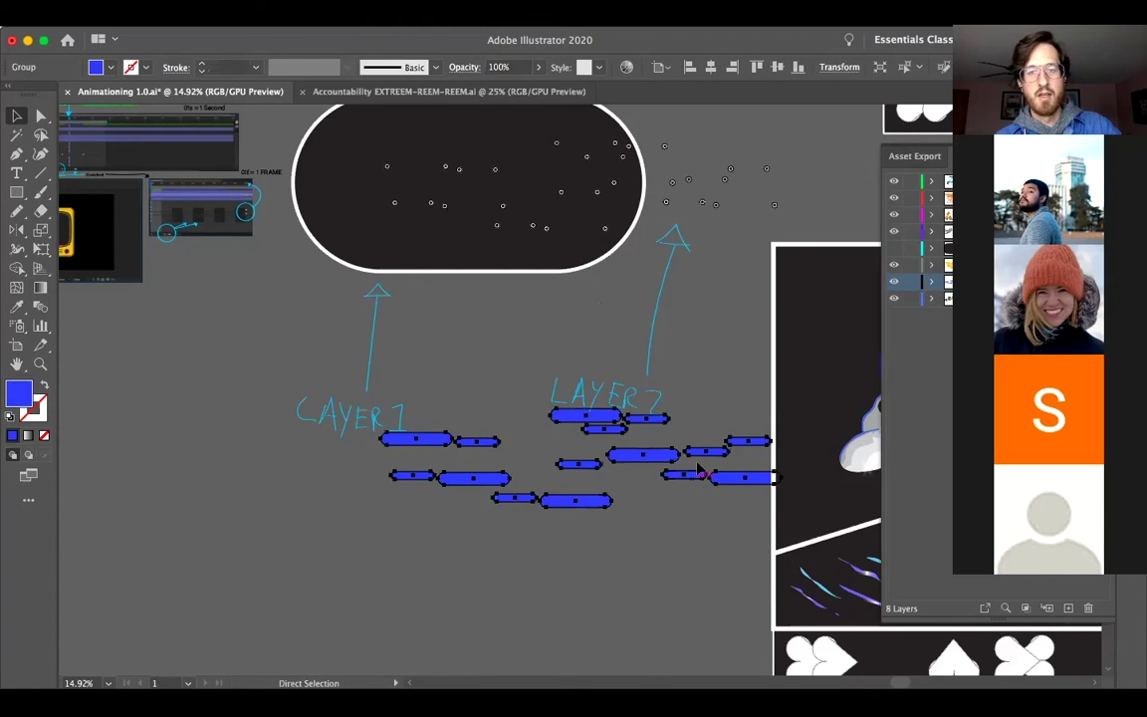
{"action": "key", "text": "super+x"}
{"action": "key", "text": "super+v"}
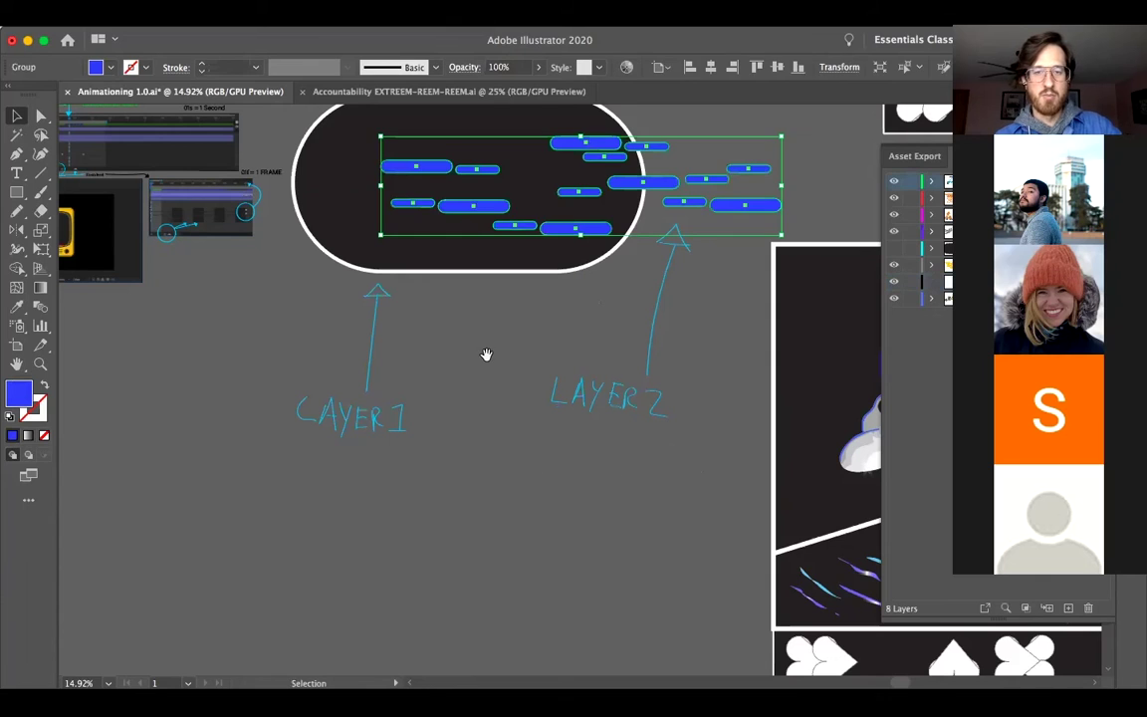
Step: Undo the creation of the new layer, keeping the blue bars at their shifted position over the dark rounded shape
{"action": "left_click", "coordinate": [523, 389]}
{"action": "scroll", "coordinate": [523, 390], "scroll_direction": "up", "scroll_amount": 2}
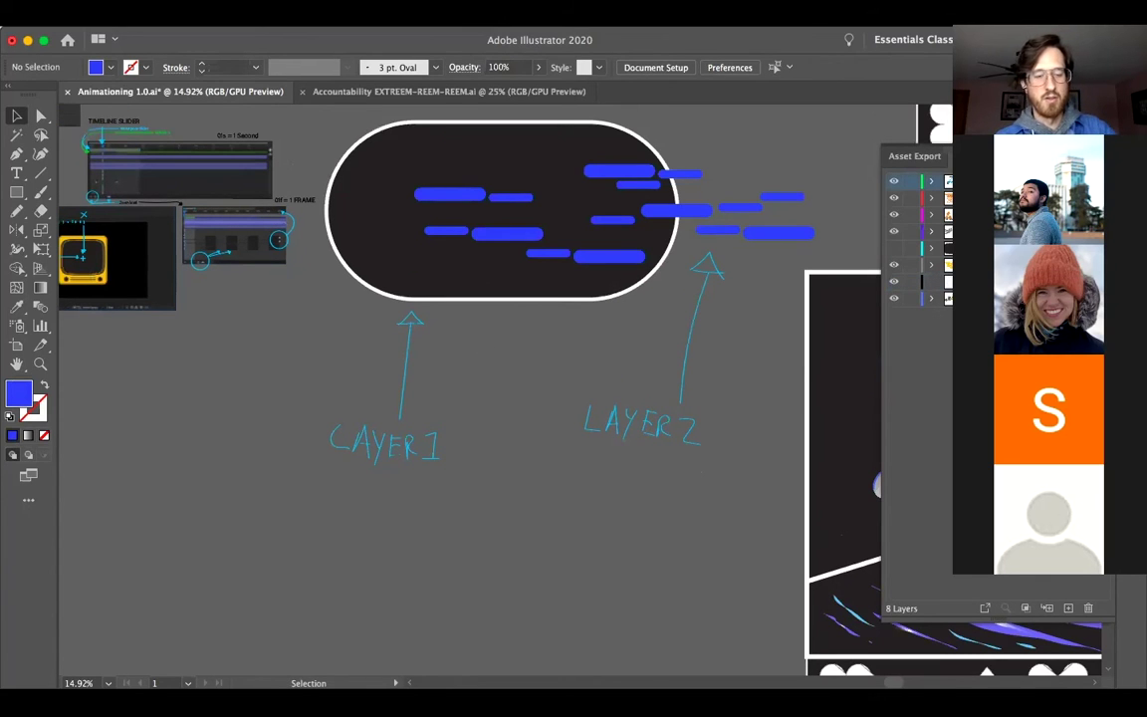
{"action": "key", "text": "super+z"}
{"action": "key", "text": "super+z"}
{"action": "key", "text": "super+z"}
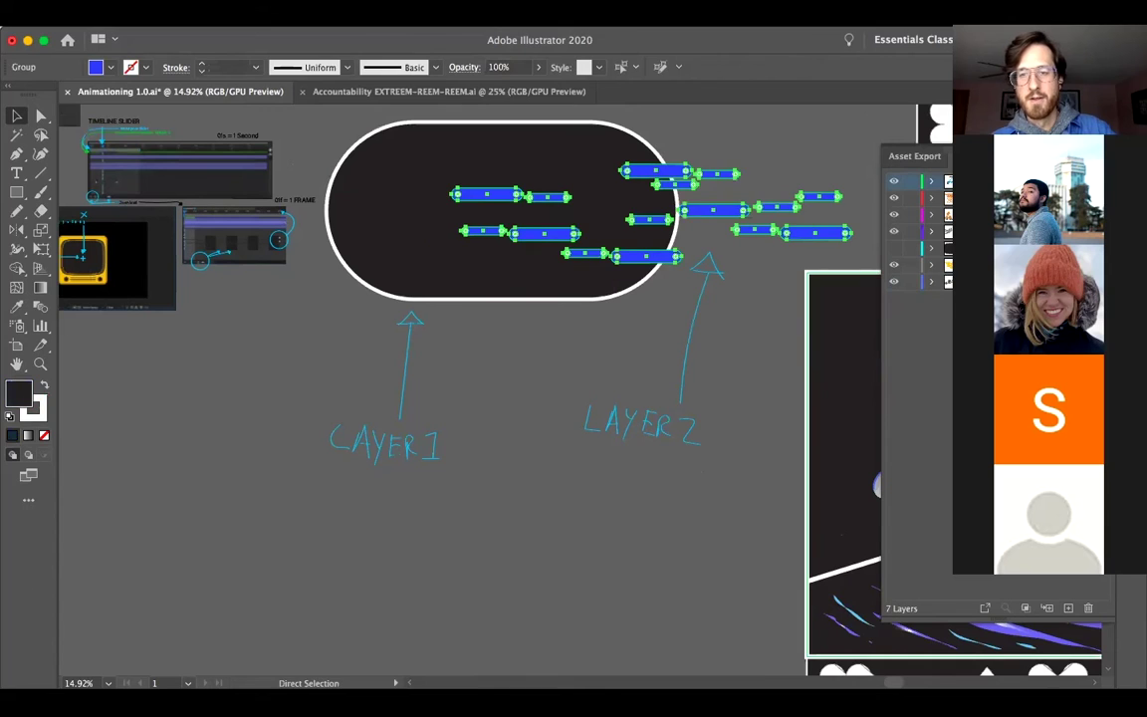
{"action": "key", "text": "super+shift+z"}
{"action": "key", "text": "v"}
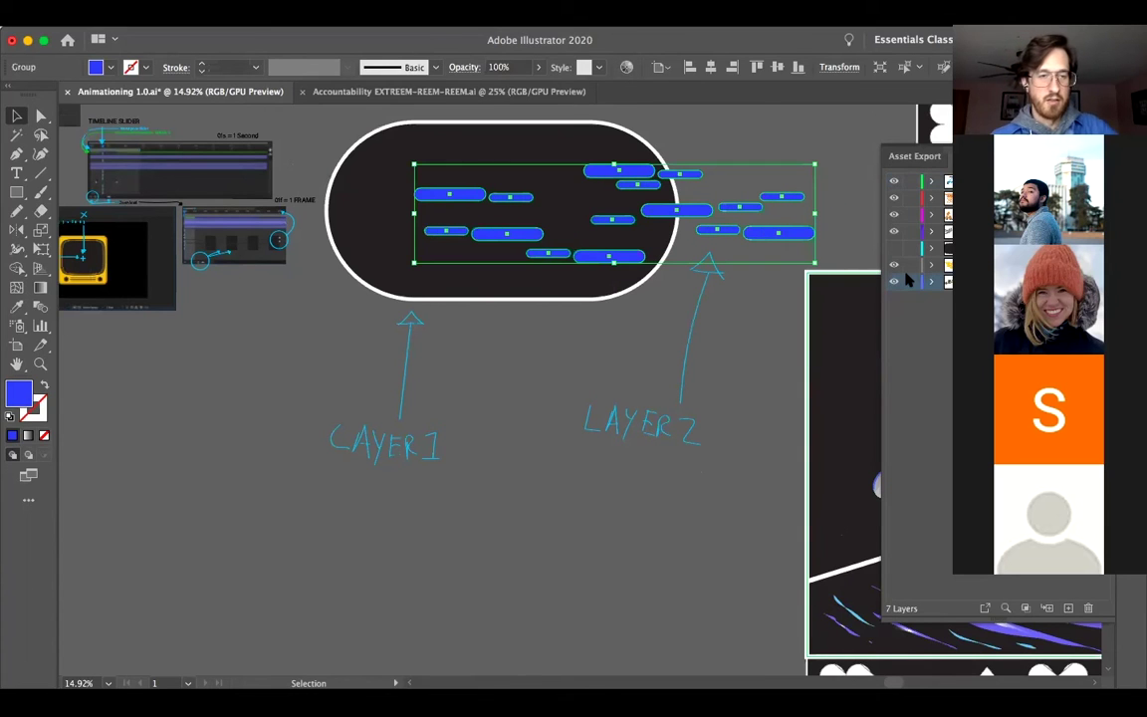
Step: Go to the TV logo artboard, hide the WSU logo's layer, and show it again
{"action": "left_click_drag", "start_coordinate": [441, 248], "coordinate": [641, 375]}
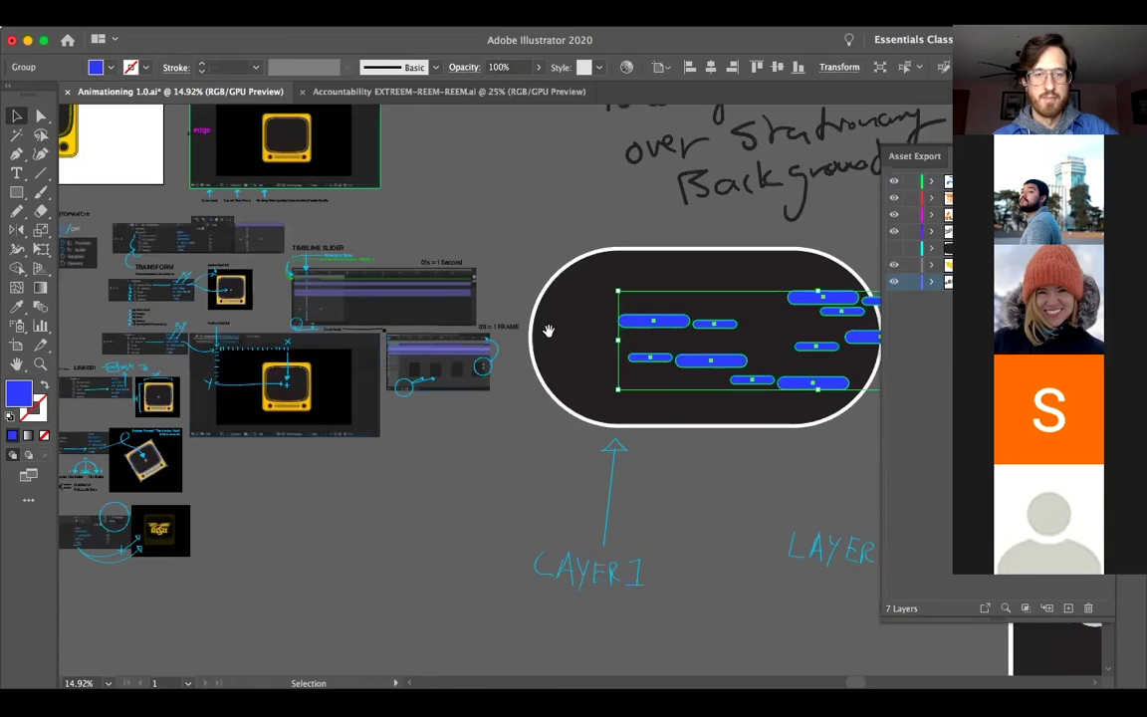
{"action": "scroll", "coordinate": [557, 328], "scroll_direction": "up", "scroll_amount": 4}
{"action": "scroll", "coordinate": [557, 328], "scroll_direction": "left", "scroll_amount": 6}
{"action": "scroll", "coordinate": [458, 299], "scroll_direction": "left", "scroll_amount": 2}
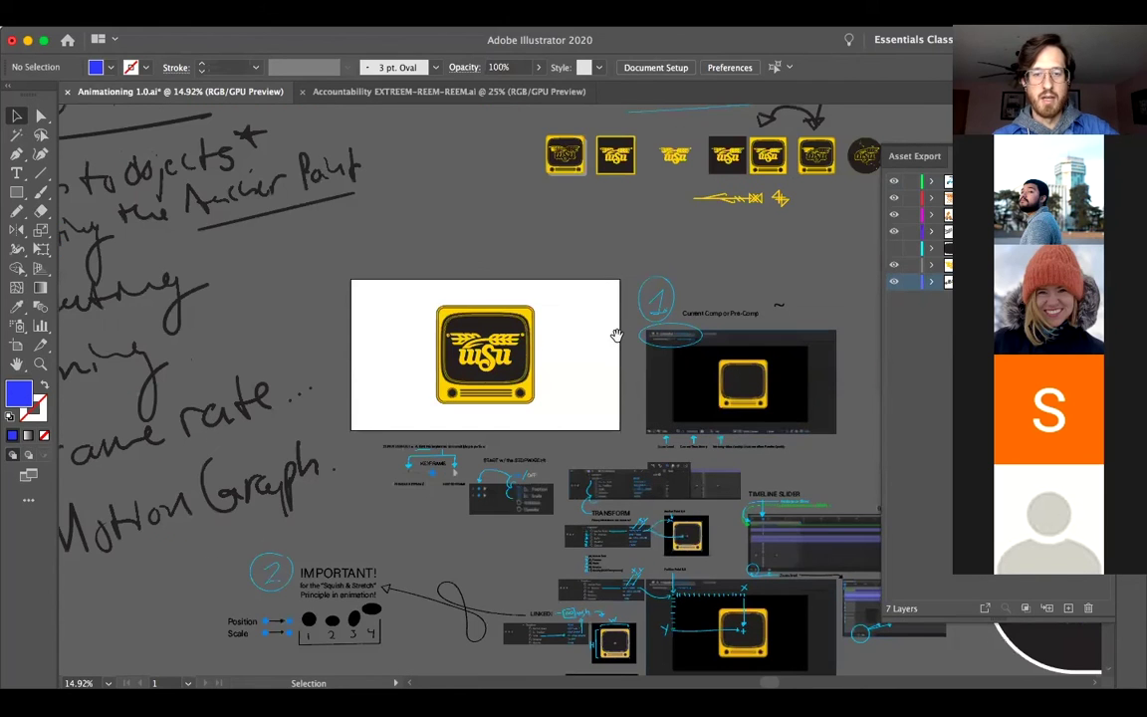
{"action": "scroll", "coordinate": [614, 333], "scroll_direction": "up", "scroll_amount": 3}
{"action": "scroll", "coordinate": [468, 430], "scroll_direction": "up", "scroll_amount": 1}
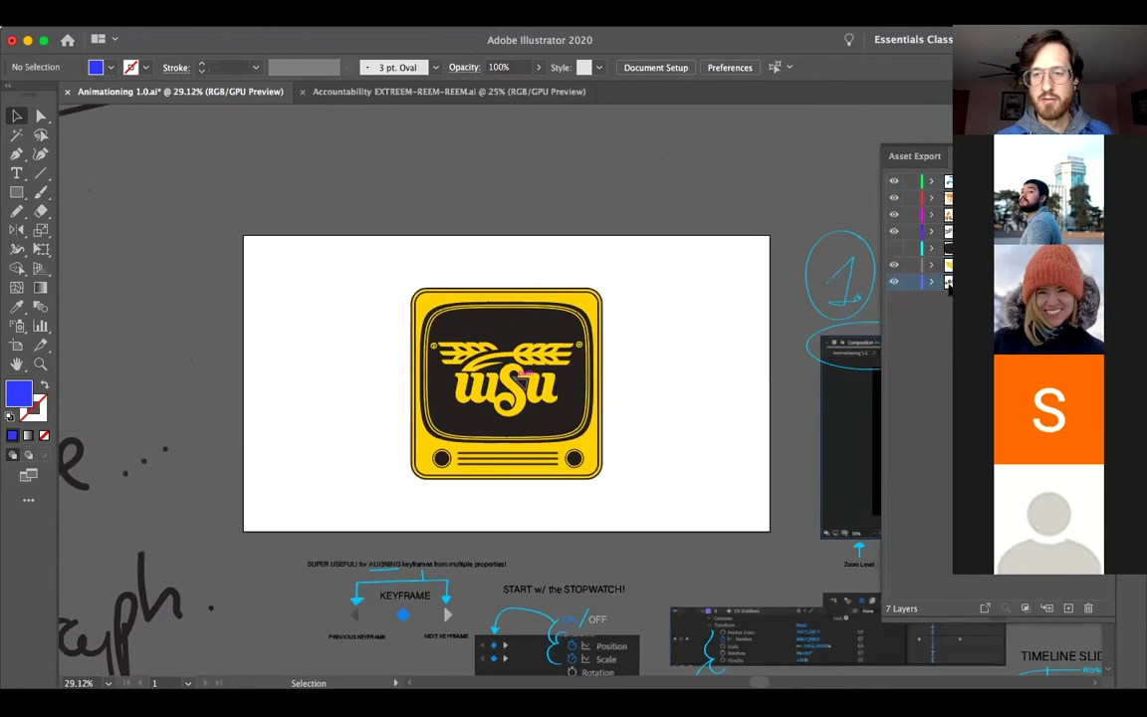
{"action": "left_click", "coordinate": [899, 266]}
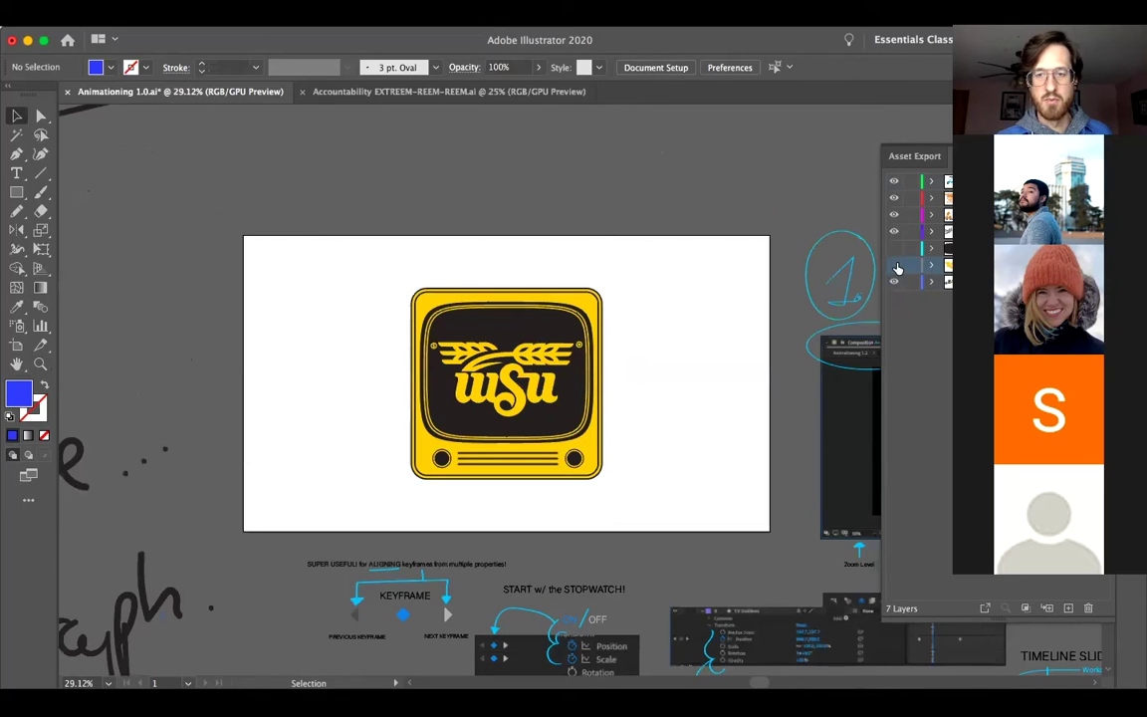
{"action": "left_click", "coordinate": [895, 268]}
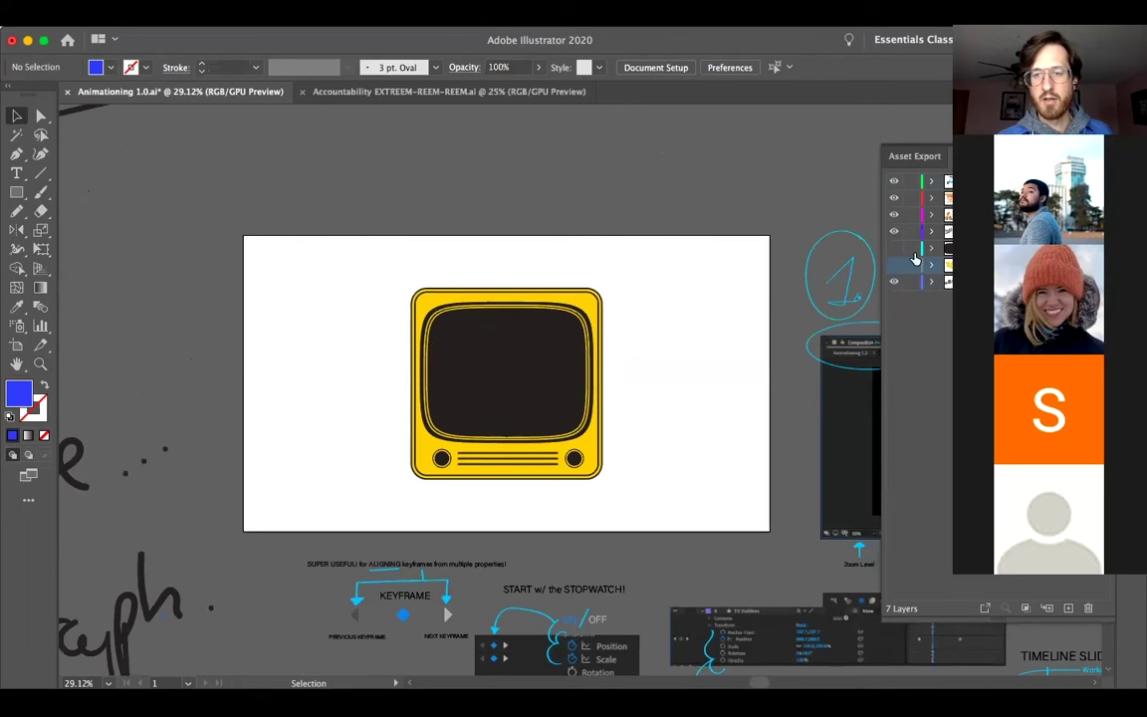
{"action": "left_click", "coordinate": [894, 250]}
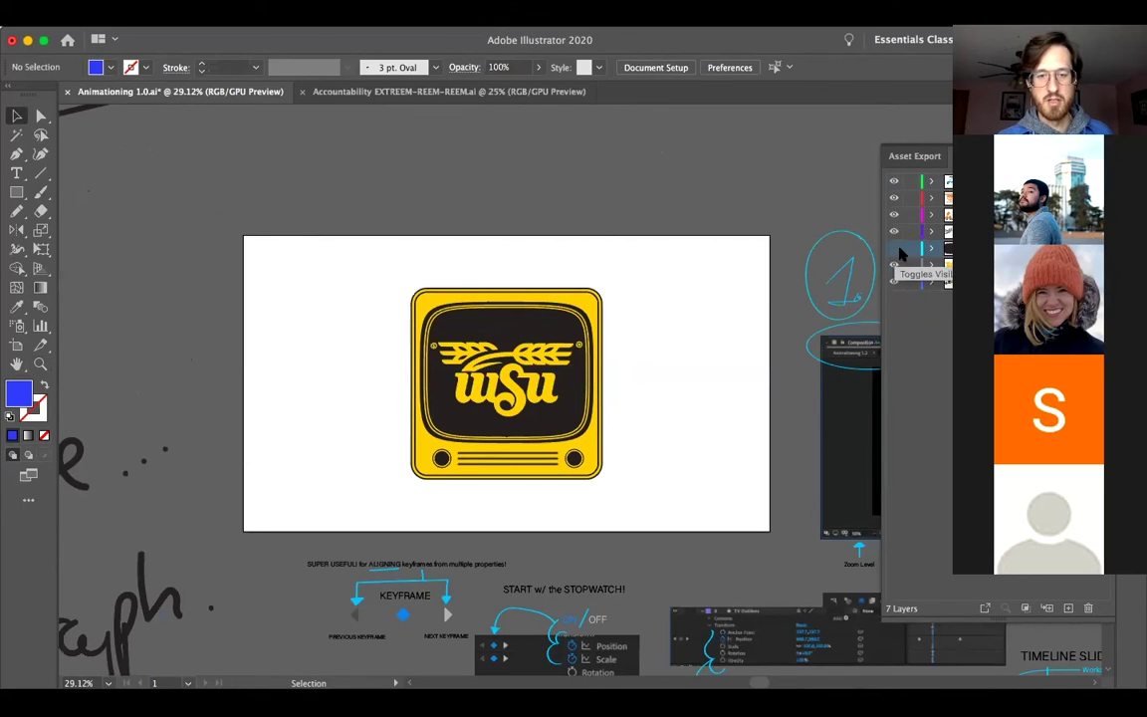
Step: Toggle the dark layer above the WSU logo on and off several times, leave it hidden, and close the layer list
{"action": "left_click", "coordinate": [895, 251]}
{"action": "left_click", "coordinate": [895, 251]}
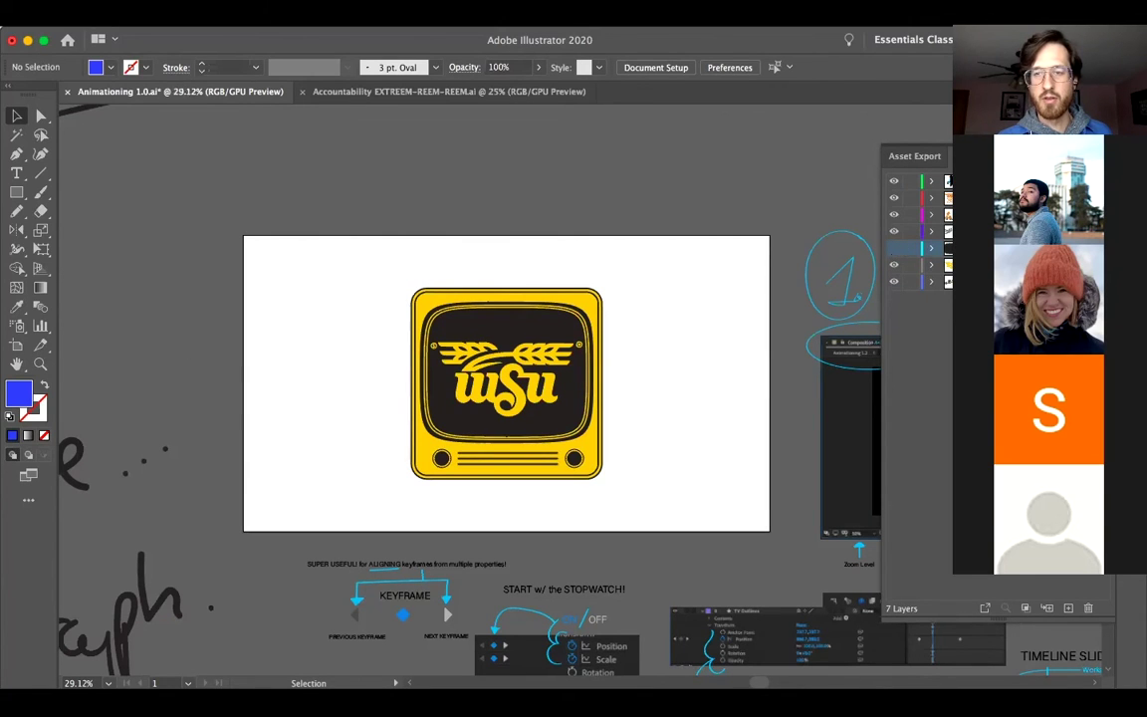
{"action": "left_click", "coordinate": [895, 249]}
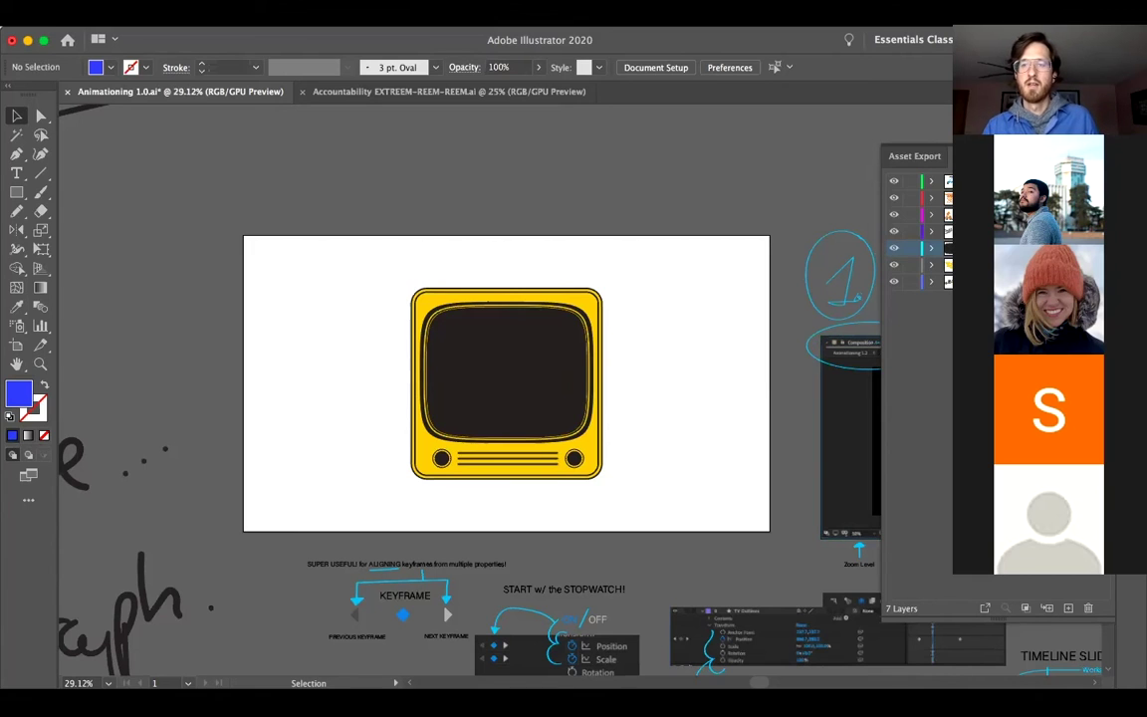
{"action": "left_click", "coordinate": [894, 251]}
{"action": "left_click", "coordinate": [894, 251]}
{"action": "left_click", "coordinate": [894, 251]}
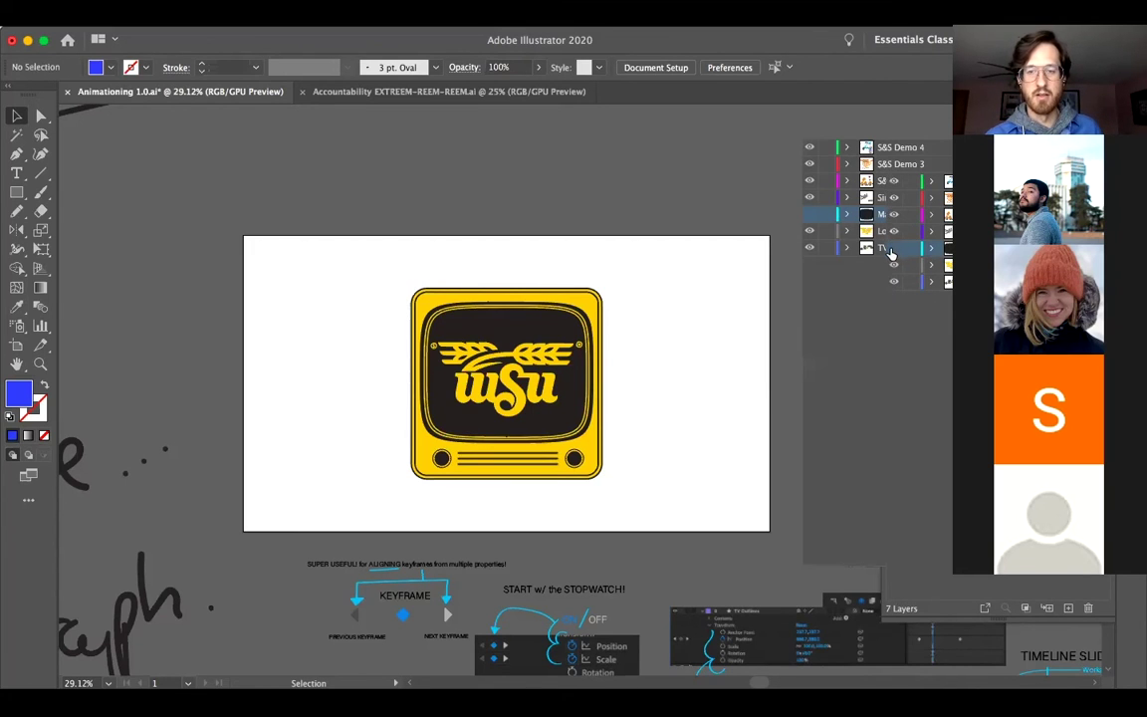
{"action": "left_click", "coordinate": [766, 359]}
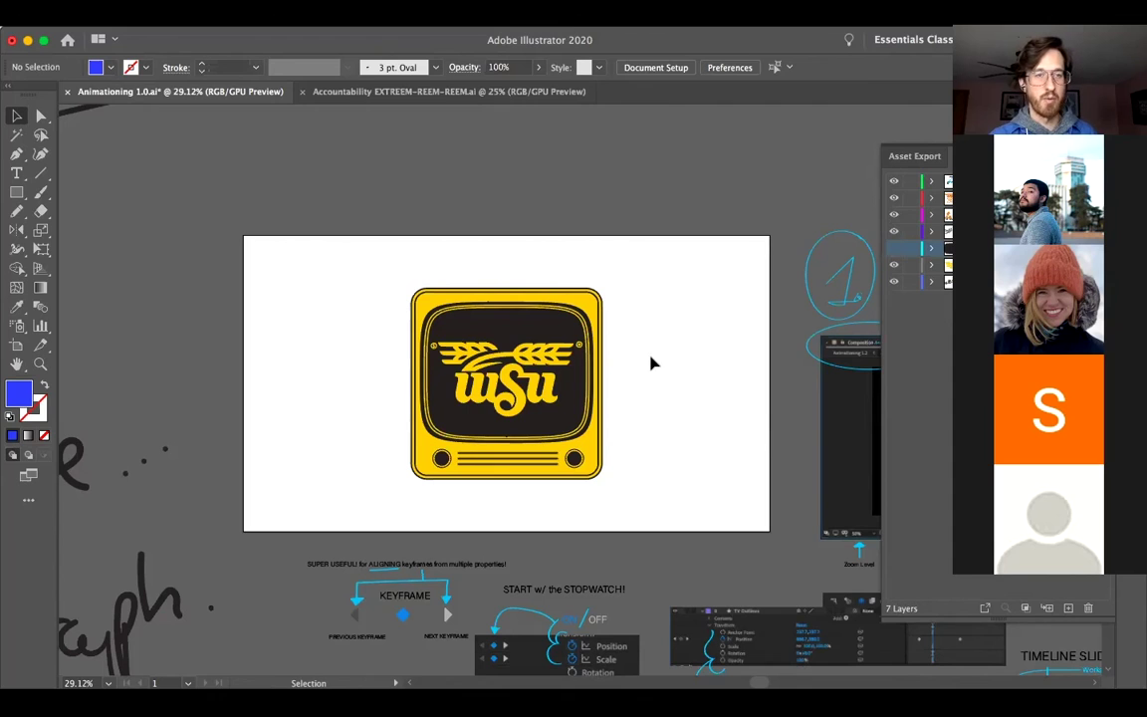
{"action": "left_click", "coordinate": [895, 250]}
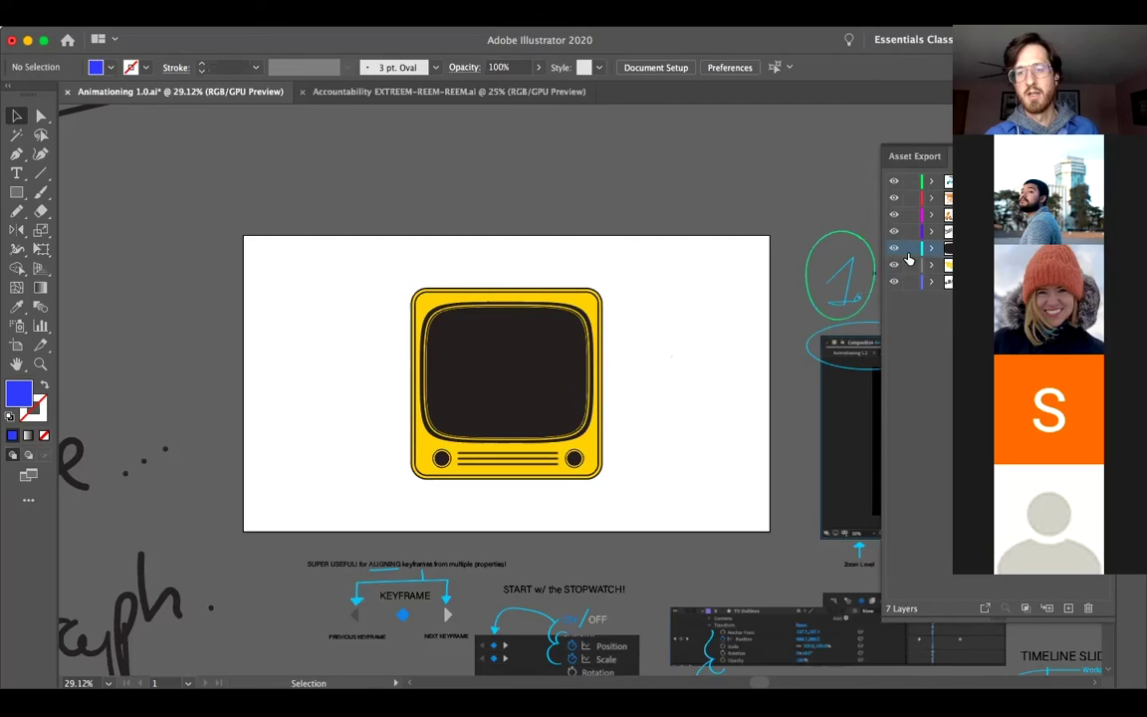
{"action": "left_click", "coordinate": [895, 250]}
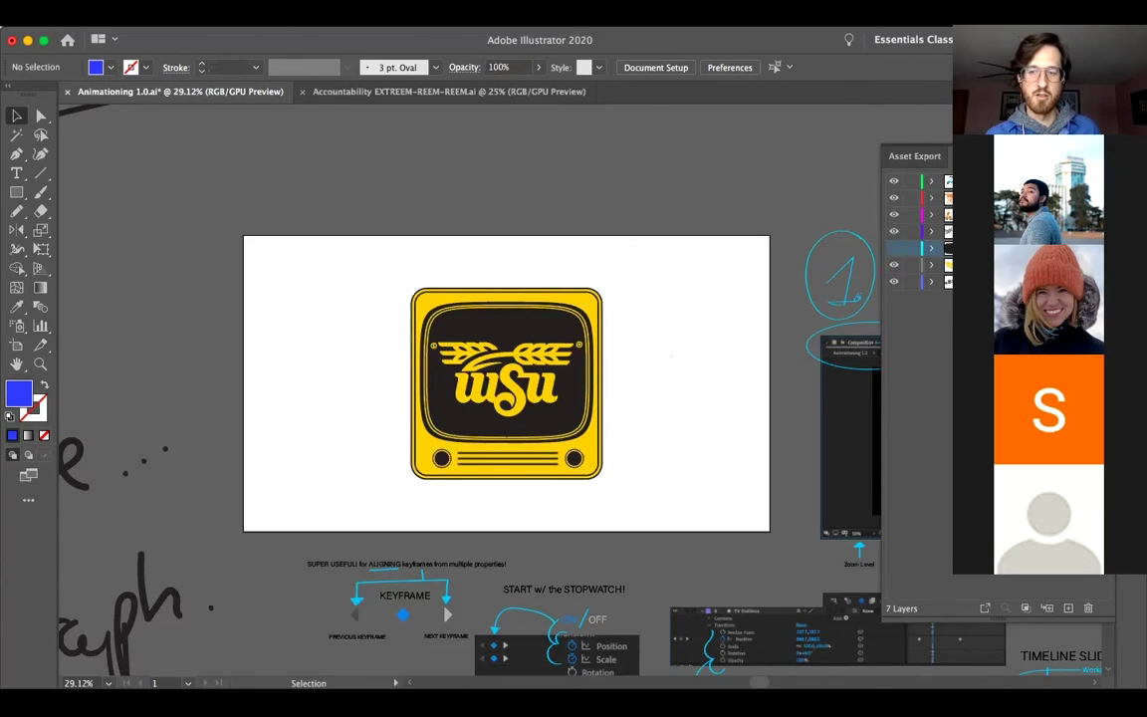
{"action": "key", "text": "shift+Tab"}
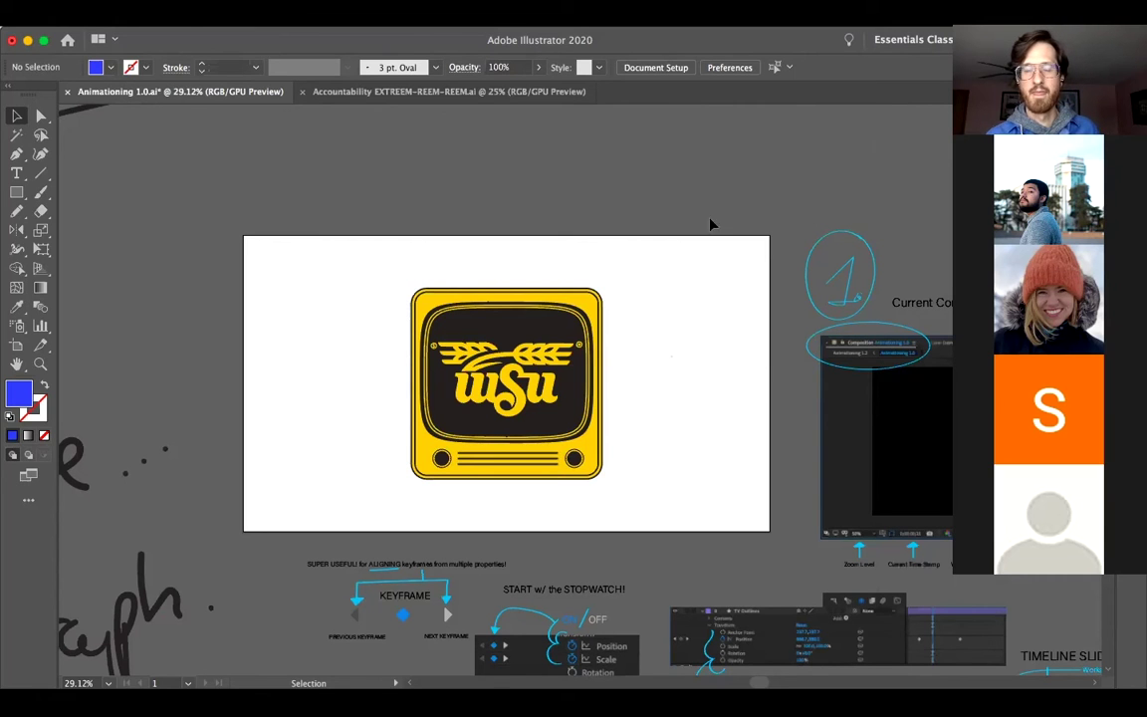
Step: Examine the Demo 2-3 "Simplify & Slice" notes and the sketches separating the orange hair from the heads
{"action": "left_click_drag", "start_coordinate": [199, 164], "coordinate": [567, 372]}
{"action": "left_click_drag", "start_coordinate": [339, 261], "coordinate": [515, 450]}
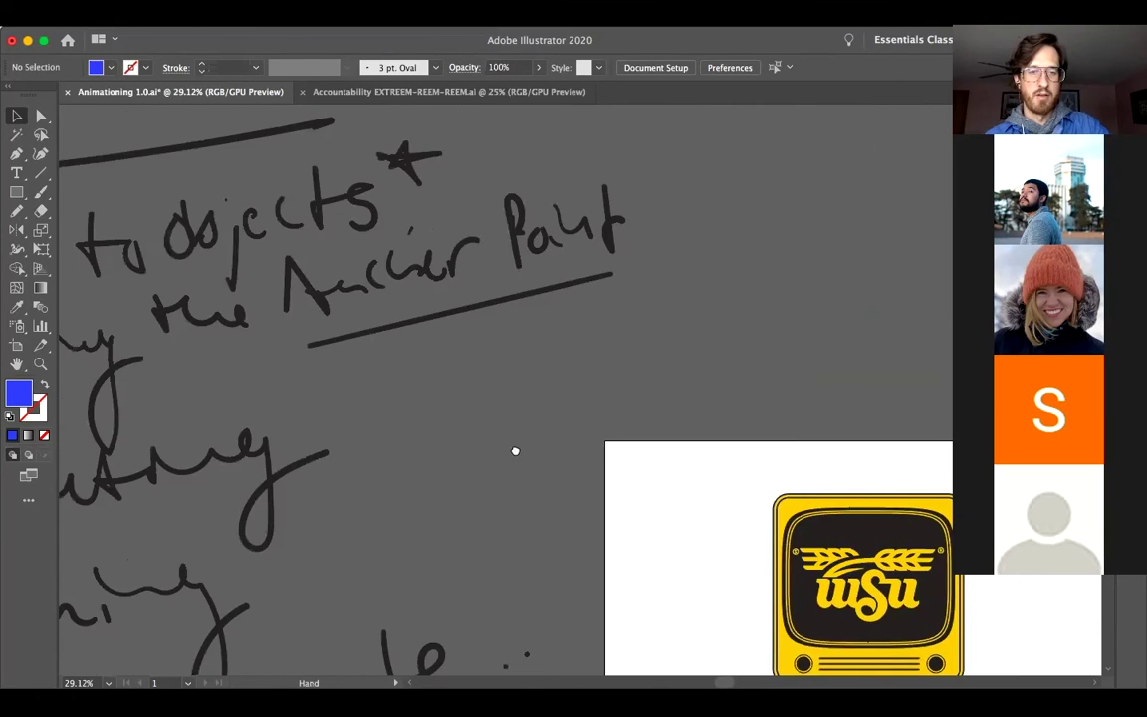
{"action": "left_click_drag", "start_coordinate": [559, 167], "coordinate": [540, 354]}
{"action": "scroll", "coordinate": [568, 277], "scroll_direction": "down", "scroll_amount": 5}
{"action": "mouse_move", "coordinate": [328, 189]}
{"action": "left_mouse_down"}
{"action": "mouse_move", "coordinate": [330, 334]}
{"action": "mouse_move", "coordinate": [543, 358]}
{"action": "left_mouse_up"}
{"action": "scroll", "coordinate": [567, 379], "scroll_direction": "up", "scroll_amount": 5}
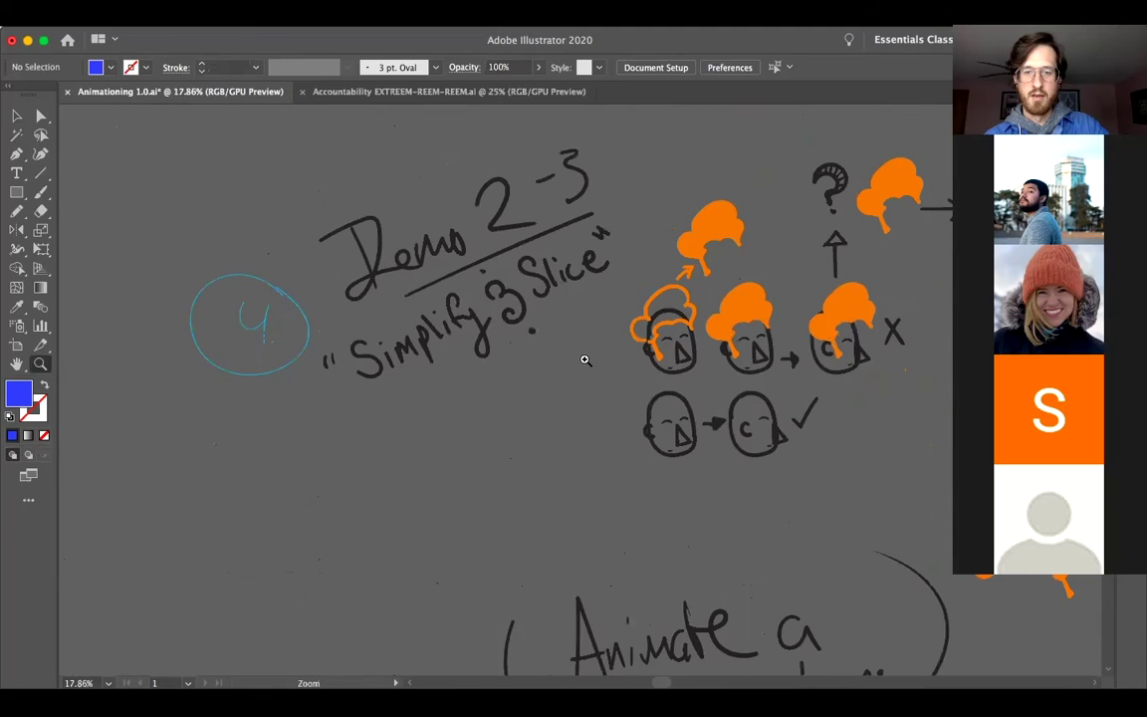
{"action": "key", "text": "v"}
{"action": "scroll", "coordinate": [526, 360], "scroll_direction": "right", "scroll_amount": 2}
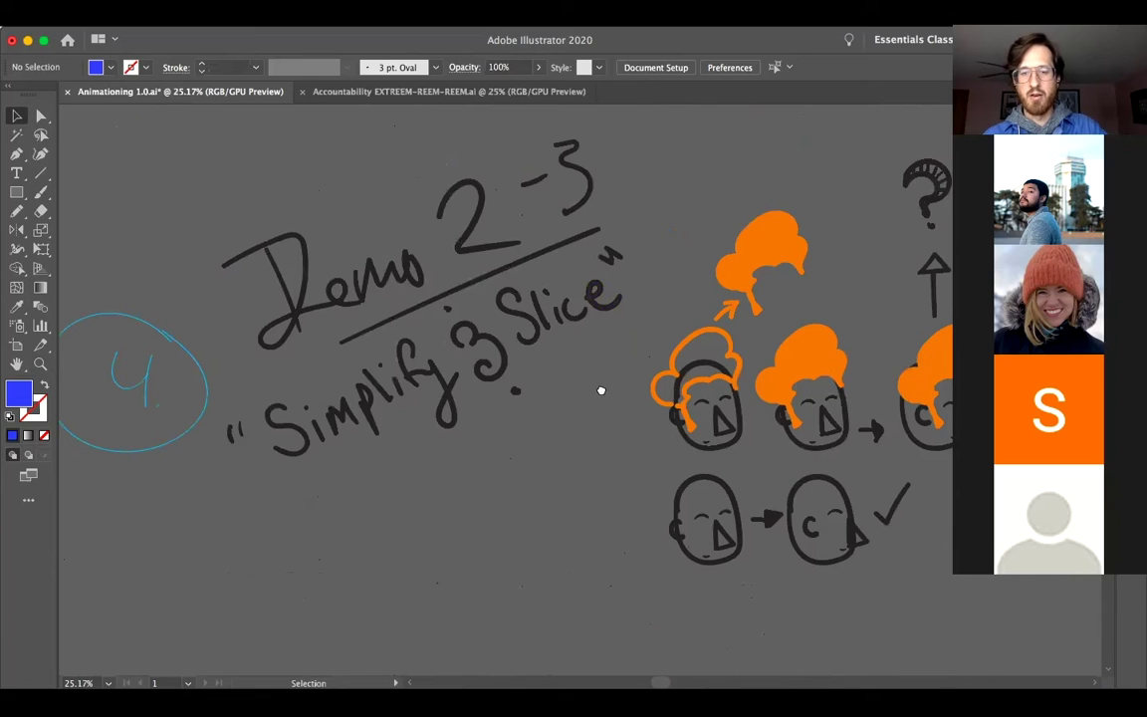
{"action": "scroll", "coordinate": [492, 388], "scroll_direction": "right", "scroll_amount": 7}
{"action": "scroll", "coordinate": [419, 408], "scroll_direction": "right", "scroll_amount": 1}
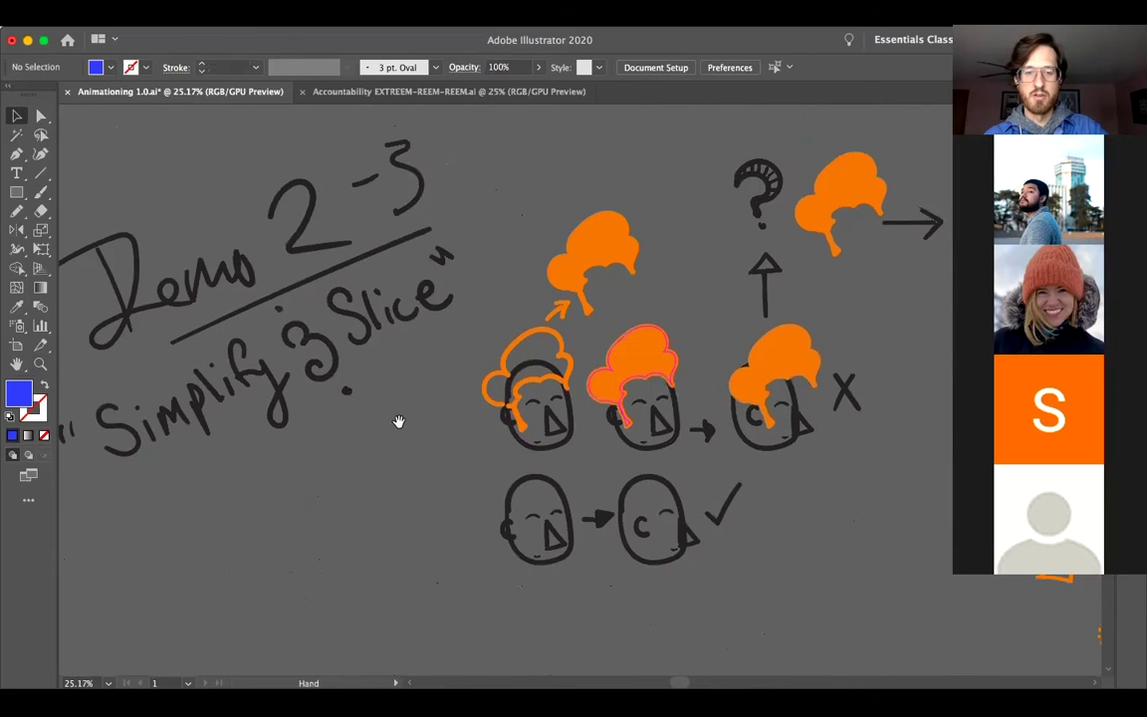
{"action": "scroll", "coordinate": [425, 412], "scroll_direction": "down", "scroll_amount": 1}
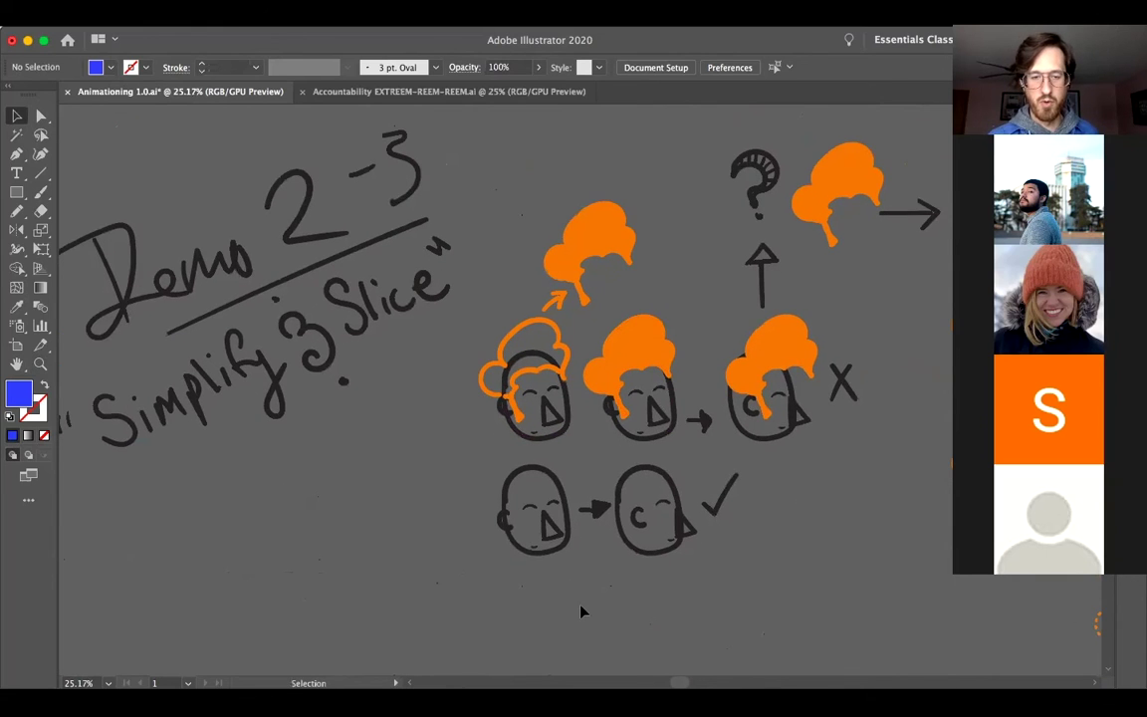
Step: Switch to the Dribbble Animations collection in the browser and open the purple-haired boy's animated shot
{"action": "scroll", "coordinate": [567, 628], "scroll_direction": "right", "scroll_amount": 1}
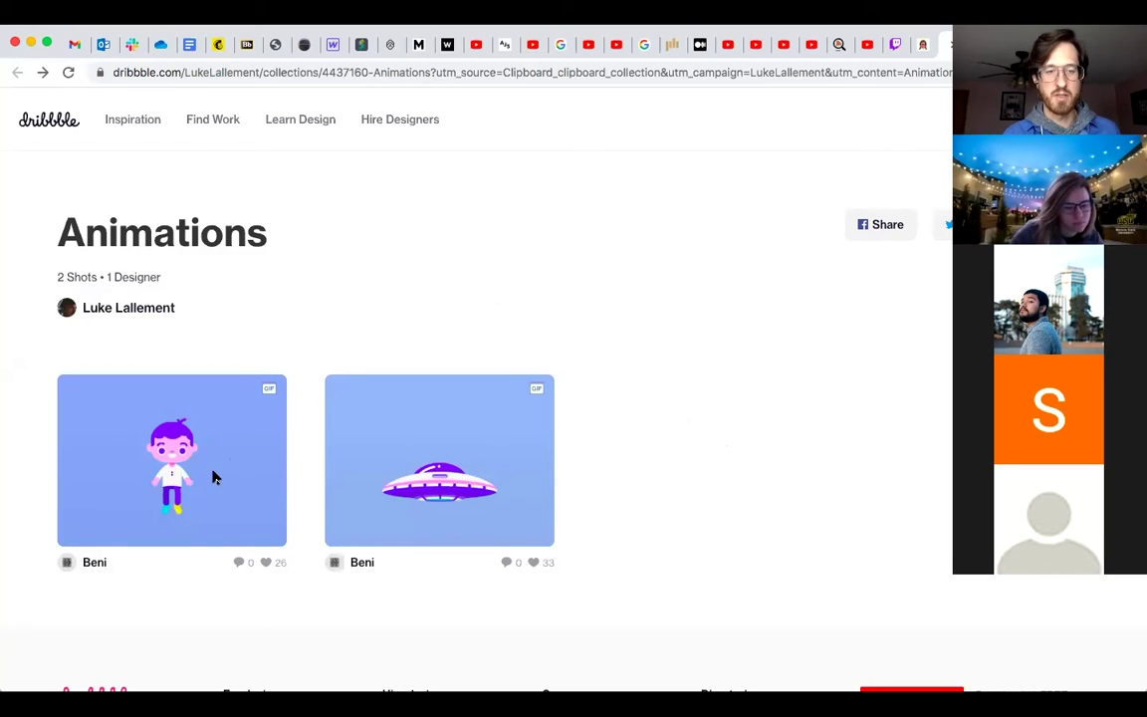
{"action": "left_click", "coordinate": [247, 471]}
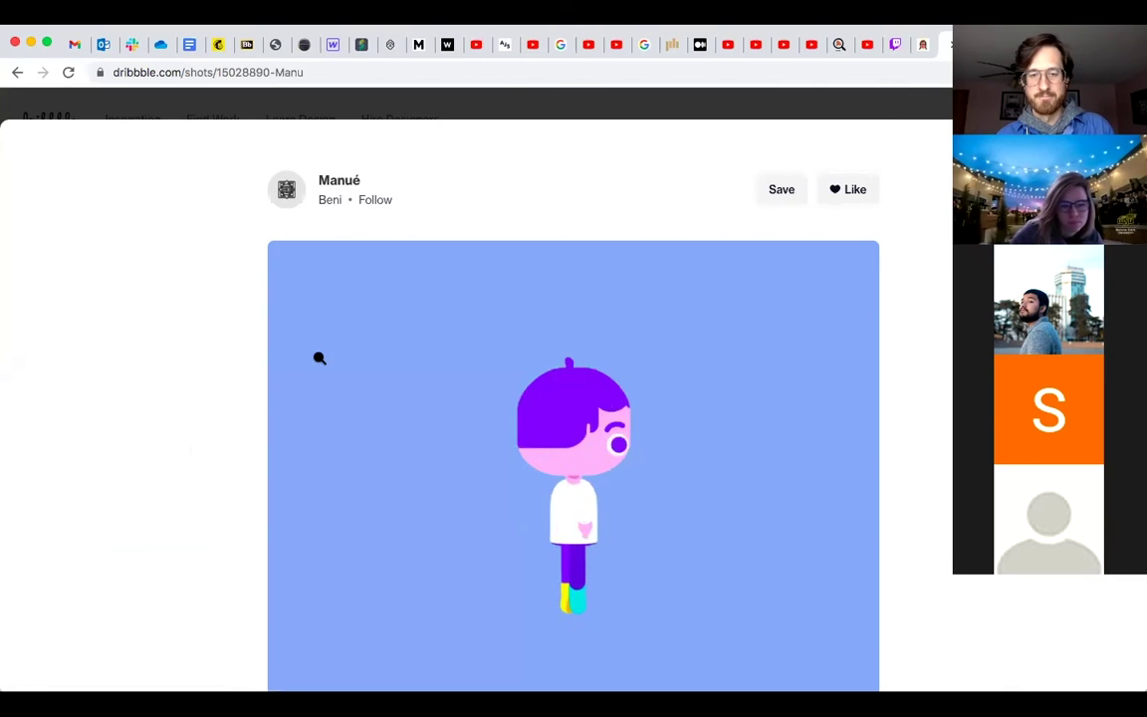
Step: View the purple-haired boy's animation, then switch back to Illustrator and examine the head sketches with orange hair
{"action": "scroll", "coordinate": [219, 446], "scroll_direction": "down", "scroll_amount": 2}
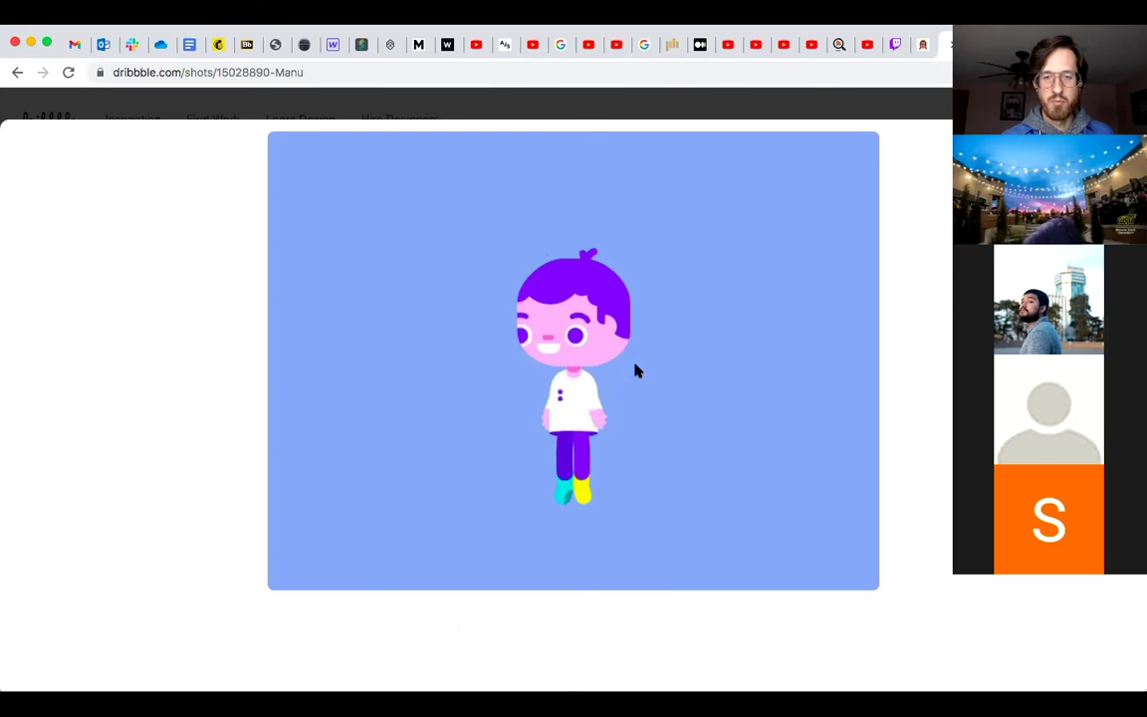
{"action": "key", "text": "super+Tab"}
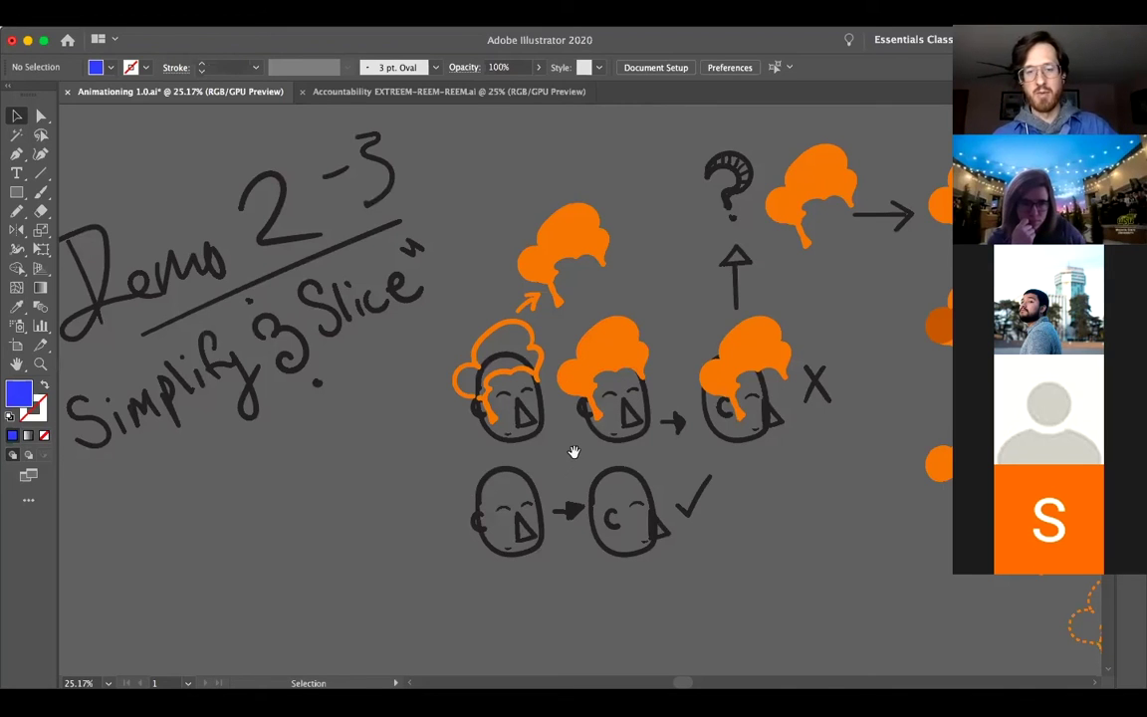
{"action": "scroll", "coordinate": [546, 465], "scroll_direction": "right", "scroll_amount": 2}
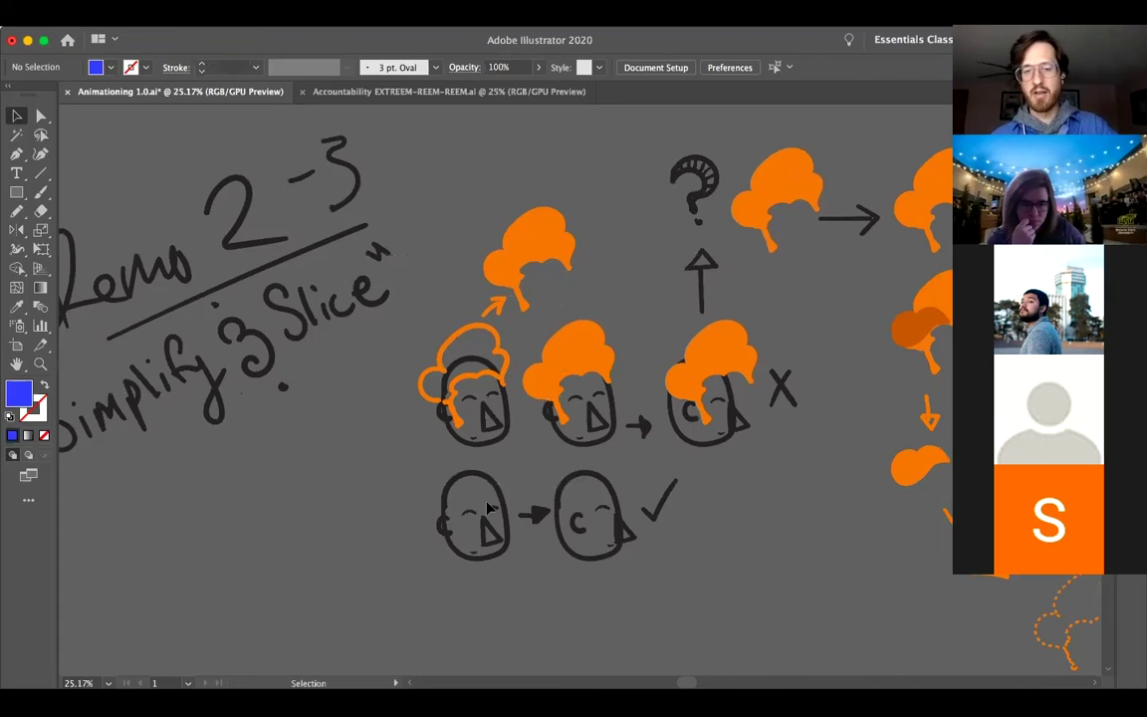
{"action": "left_click_drag", "start_coordinate": [436, 416], "coordinate": [538, 400]}
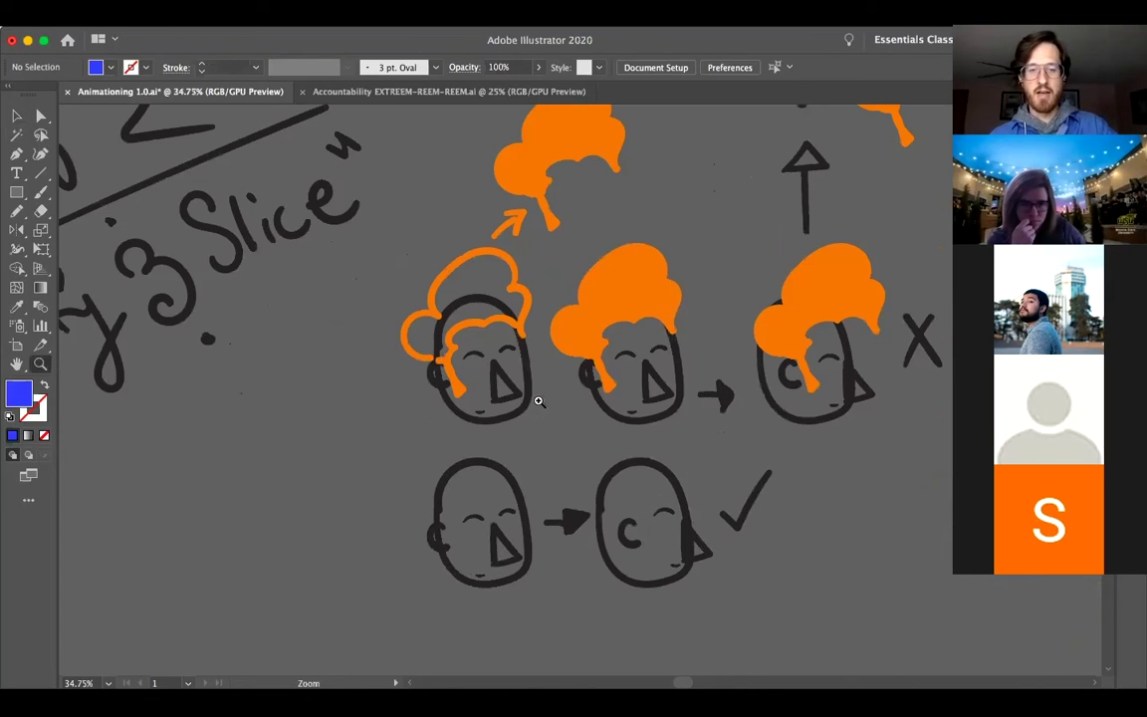
{"action": "scroll", "coordinate": [534, 429], "scroll_direction": "up", "scroll_amount": 2}
{"action": "key", "text": "v"}
{"action": "scroll", "coordinate": [502, 439], "scroll_direction": "right", "scroll_amount": 2}
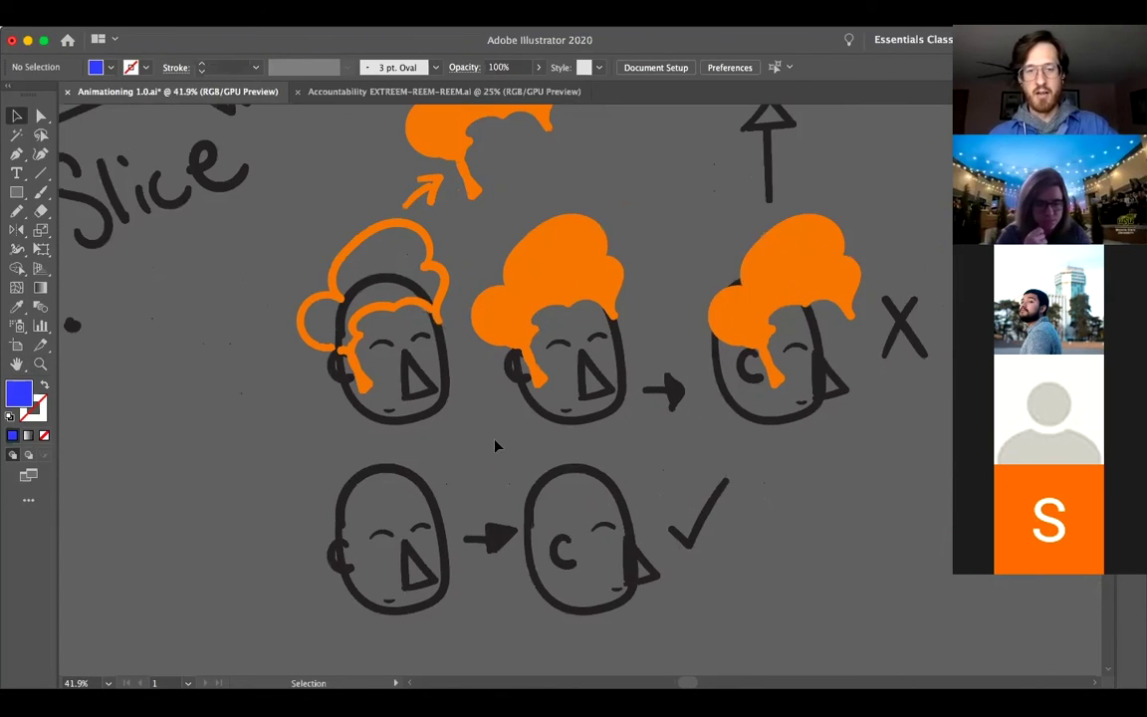
{"action": "left_click", "coordinate": [503, 289]}
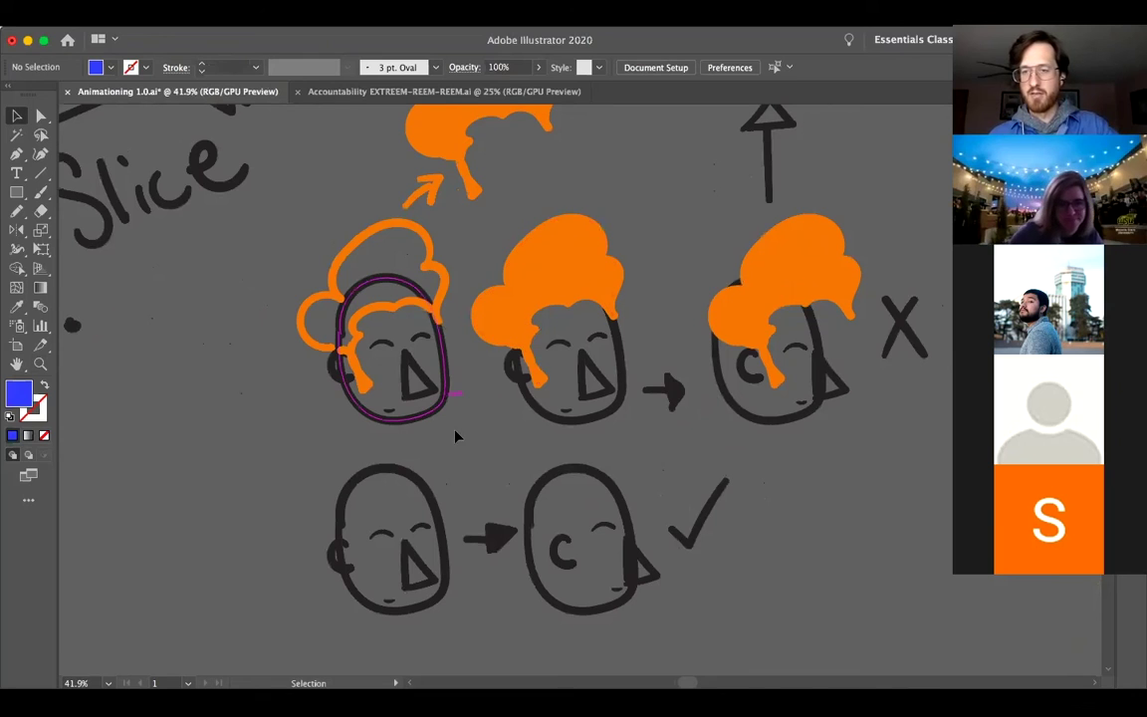
{"action": "left_click_drag", "start_coordinate": [448, 440], "coordinate": [439, 436]}
{"action": "scroll", "coordinate": [333, 516], "scroll_direction": "right", "scroll_amount": 2}
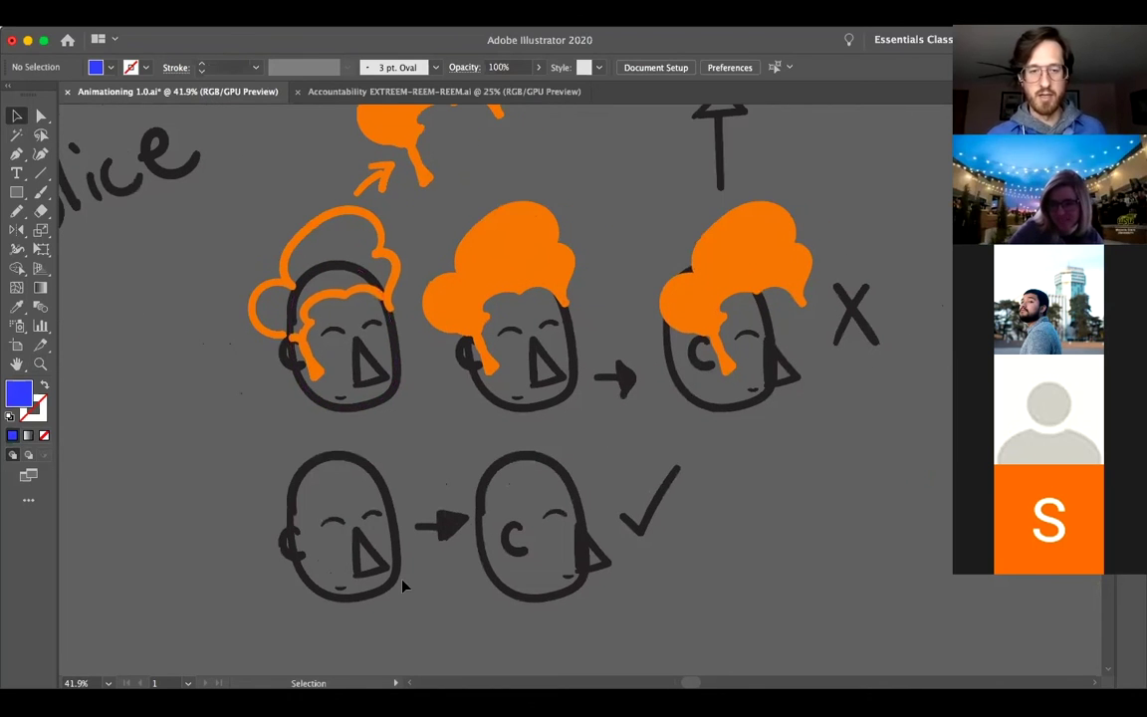
Step: Select the whole front-facing bald head and place a copy of it beneath the turned bald head
{"action": "left_click", "coordinate": [402, 585]}
{"action": "left_click_drag", "start_coordinate": [482, 464], "coordinate": [524, 412]}
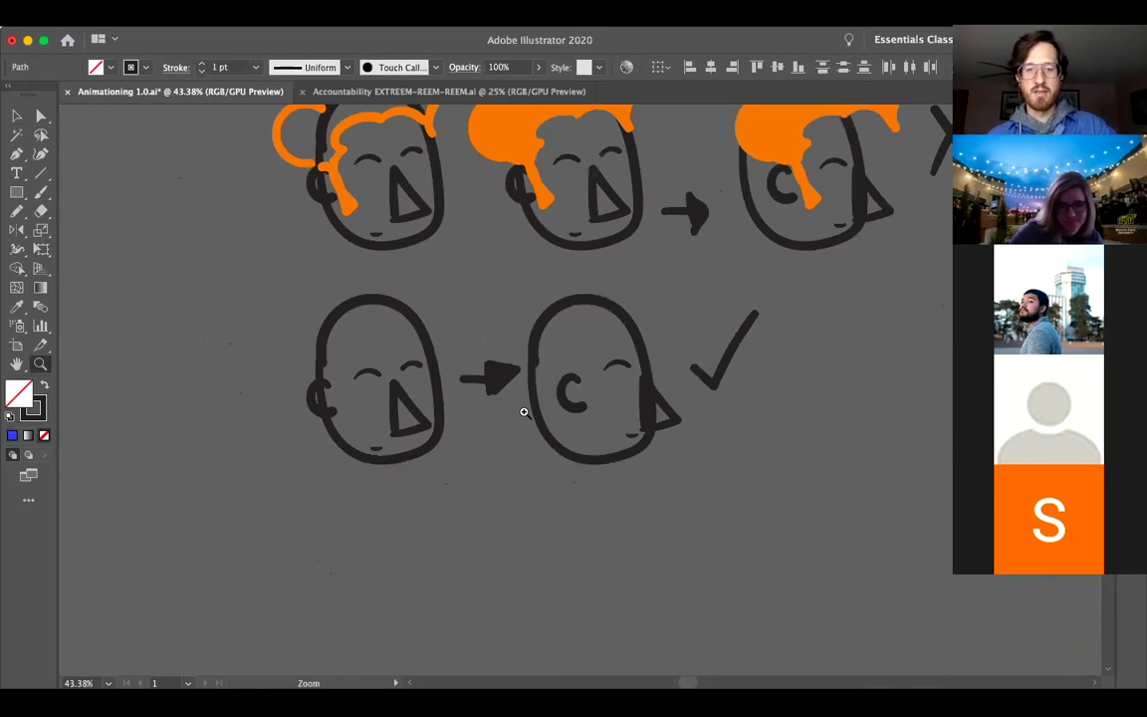
{"action": "scroll", "coordinate": [537, 442], "scroll_direction": "up", "scroll_amount": 3}
{"action": "left_click", "coordinate": [491, 468]}
{"action": "left_click_drag", "start_coordinate": [495, 458], "coordinate": [464, 440]}
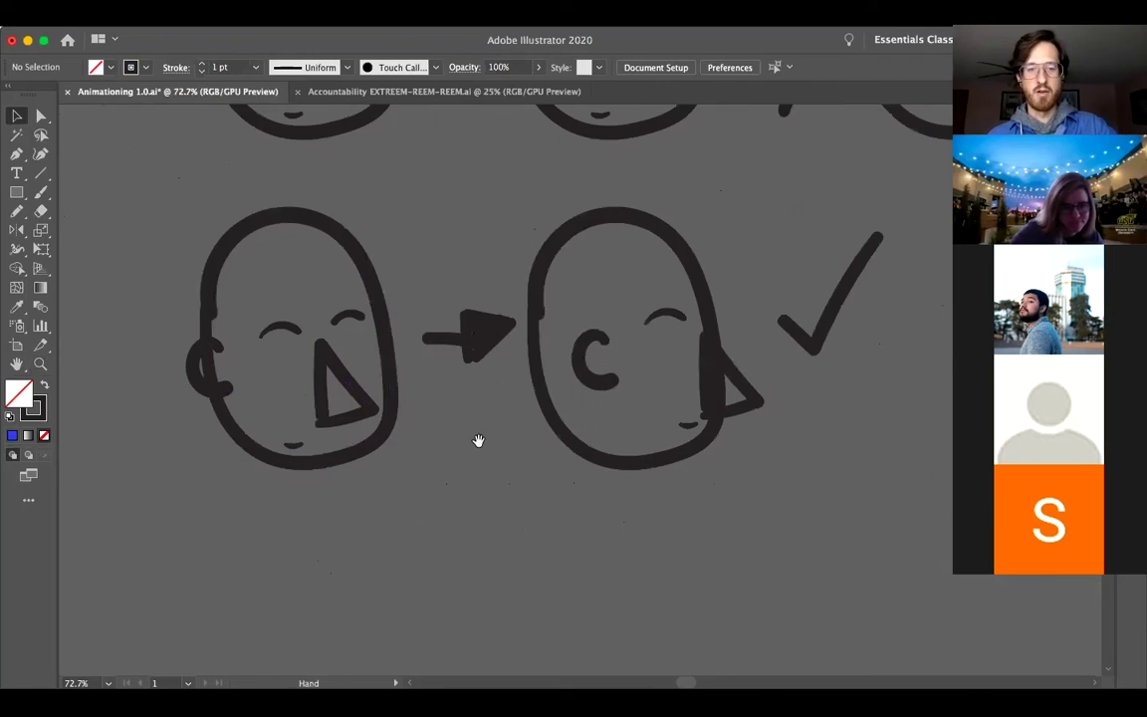
{"action": "scroll", "coordinate": [418, 439], "scroll_direction": "down", "scroll_amount": 1}
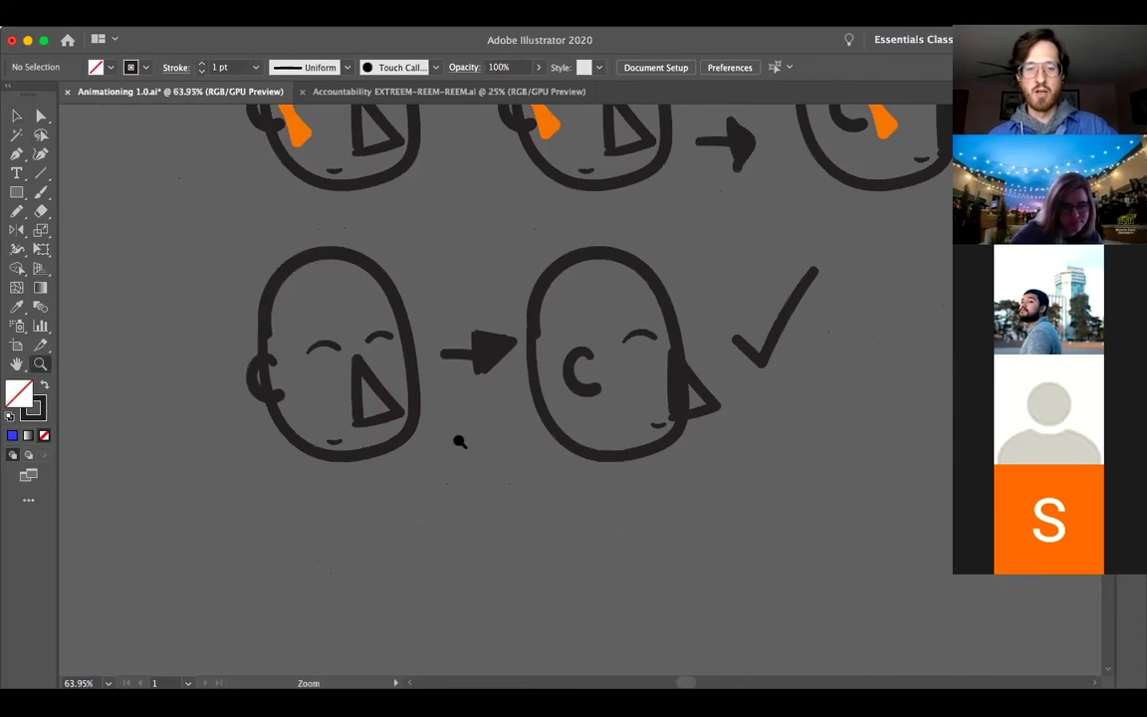
{"action": "scroll", "coordinate": [470, 466], "scroll_direction": "down", "scroll_amount": 1}
{"action": "key", "text": "v"}
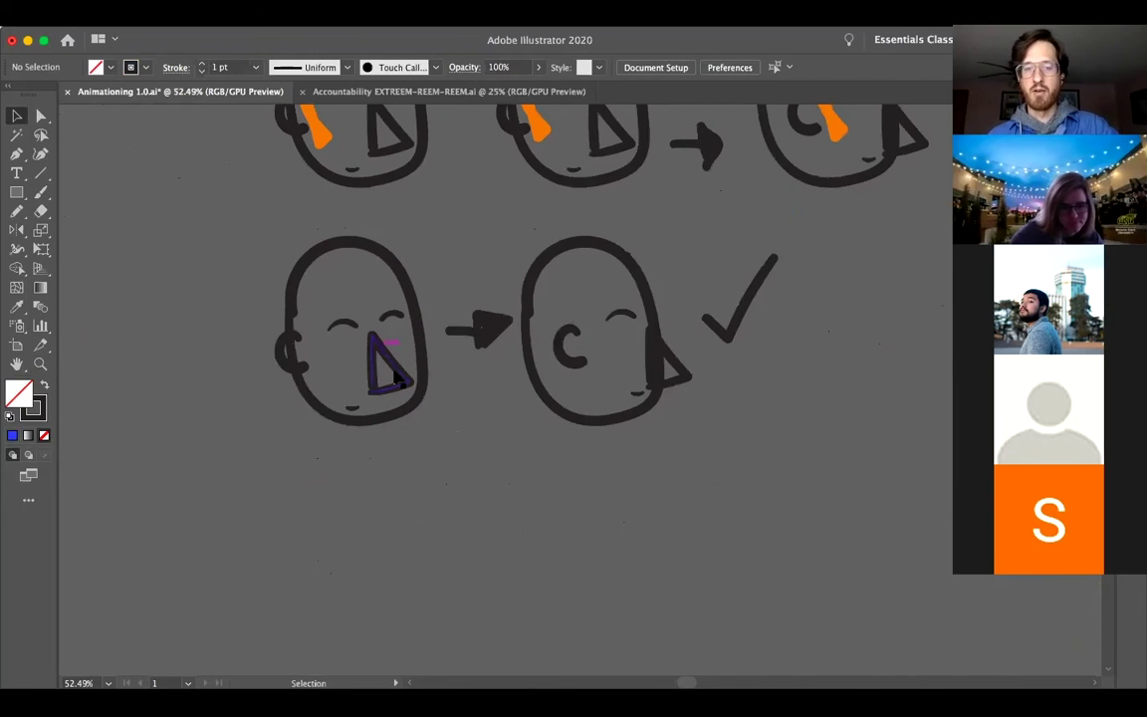
{"action": "left_click", "coordinate": [413, 303]}
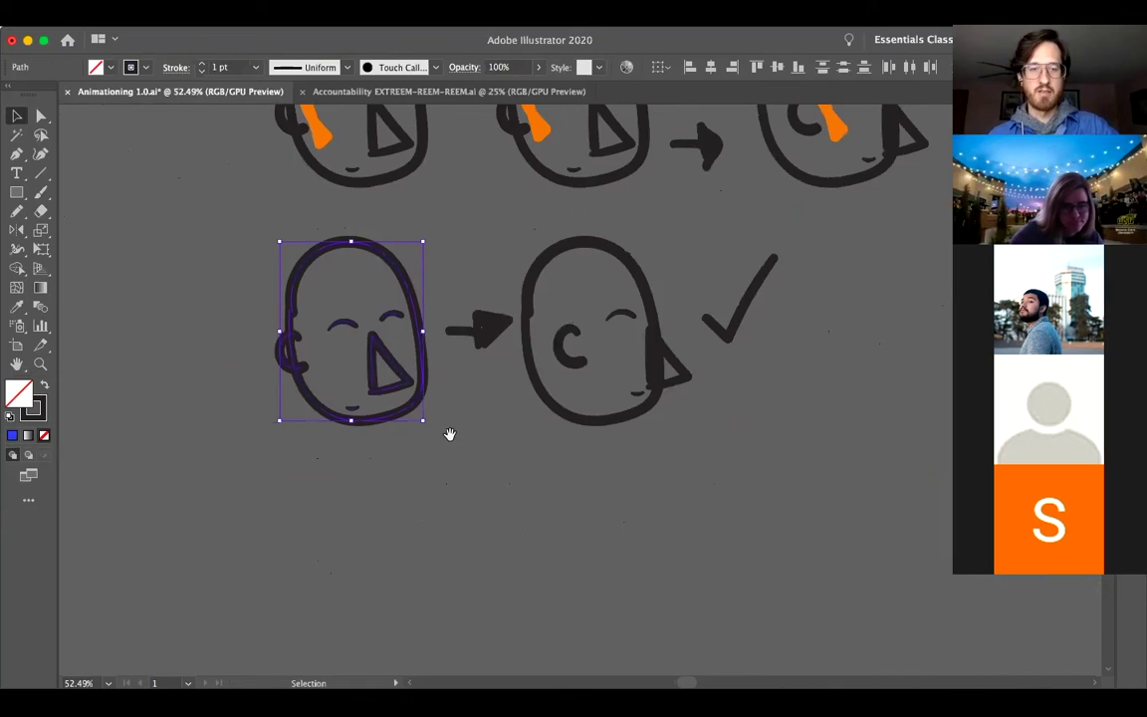
{"action": "left_click_drag", "start_coordinate": [411, 393], "coordinate": [276, 457]}
{"action": "left_click", "coordinate": [408, 292], "text": "shift"}
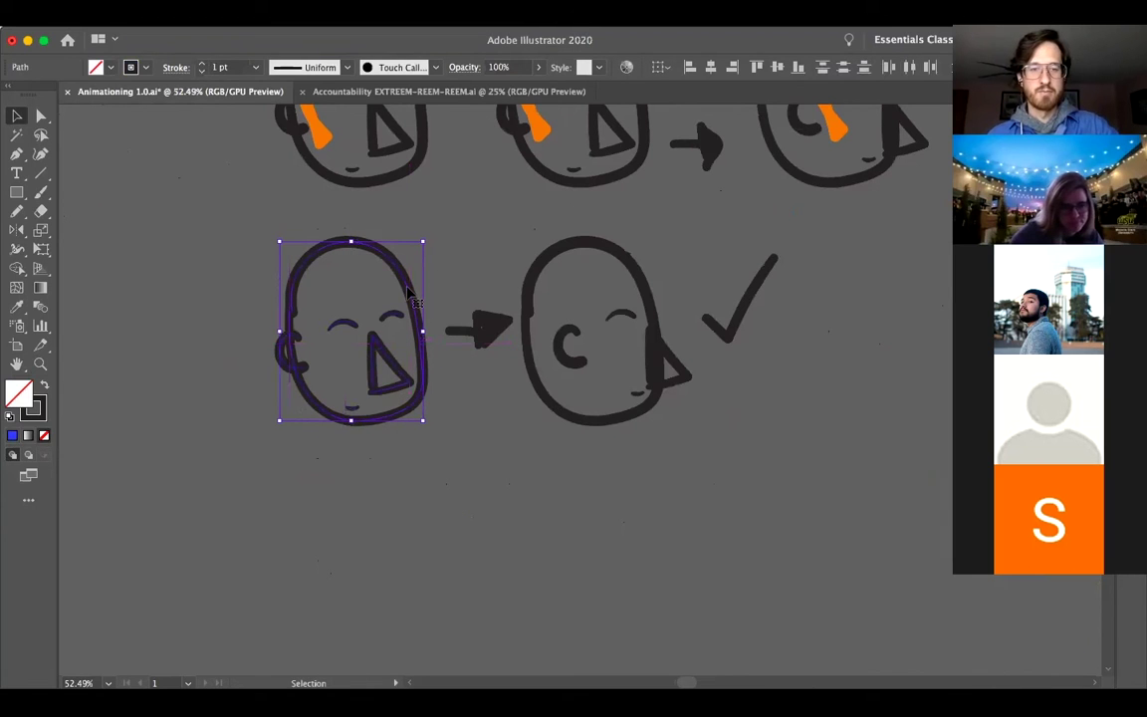
{"action": "left_click_drag", "start_coordinate": [406, 287], "coordinate": [545, 520]}
{"action": "left_click_drag", "start_coordinate": [623, 501], "coordinate": [645, 503]}
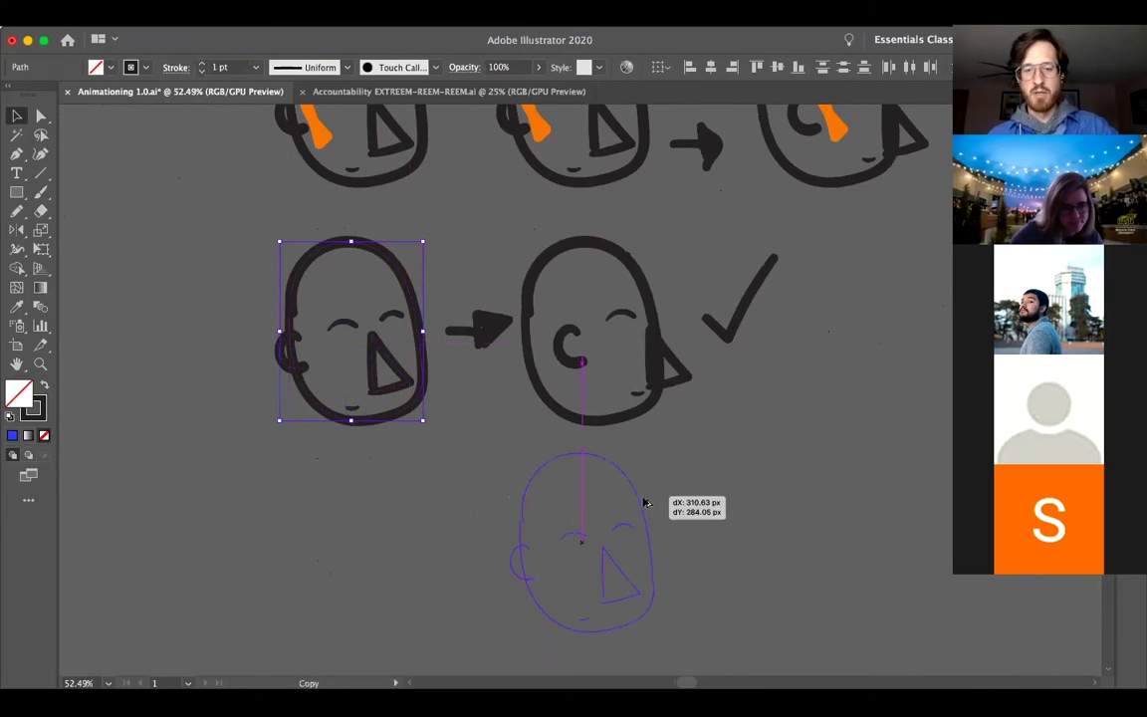
{"action": "left_click_drag", "start_coordinate": [445, 528], "coordinate": [457, 536]}
{"action": "left_click", "coordinate": [457, 536]}
Step: Shift the copied head's nose onto the face's right edge, and move both eyes and the mouth to the right
{"action": "left_click", "coordinate": [526, 405]}
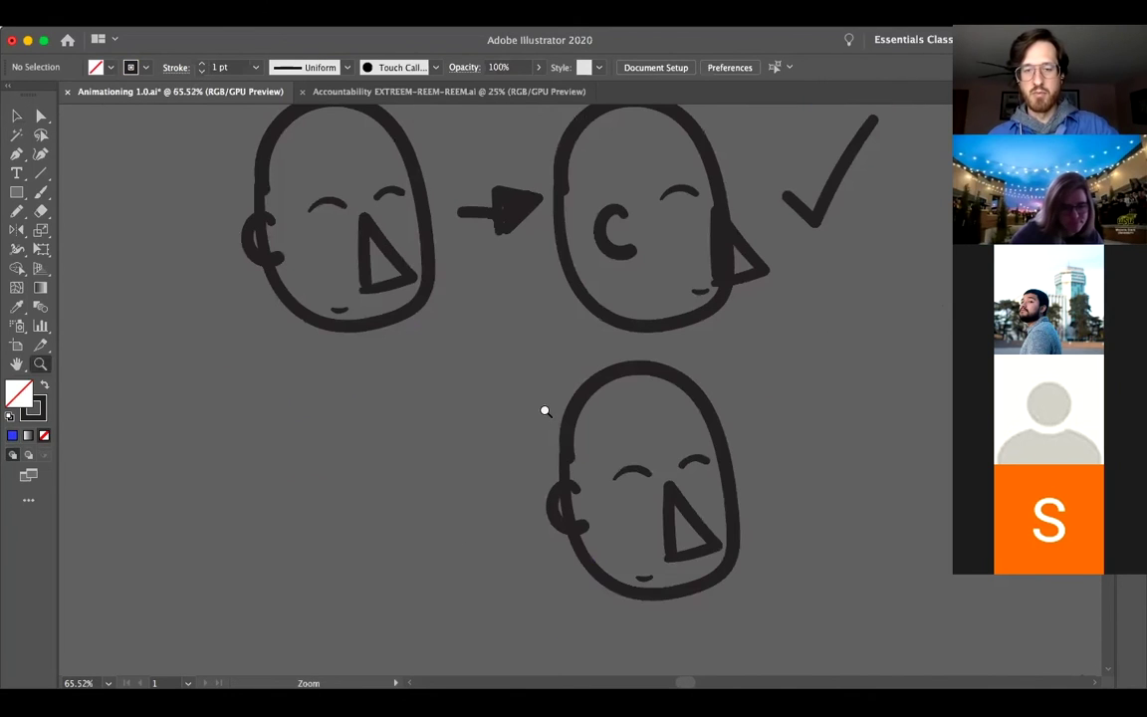
{"action": "left_click", "coordinate": [660, 491]}
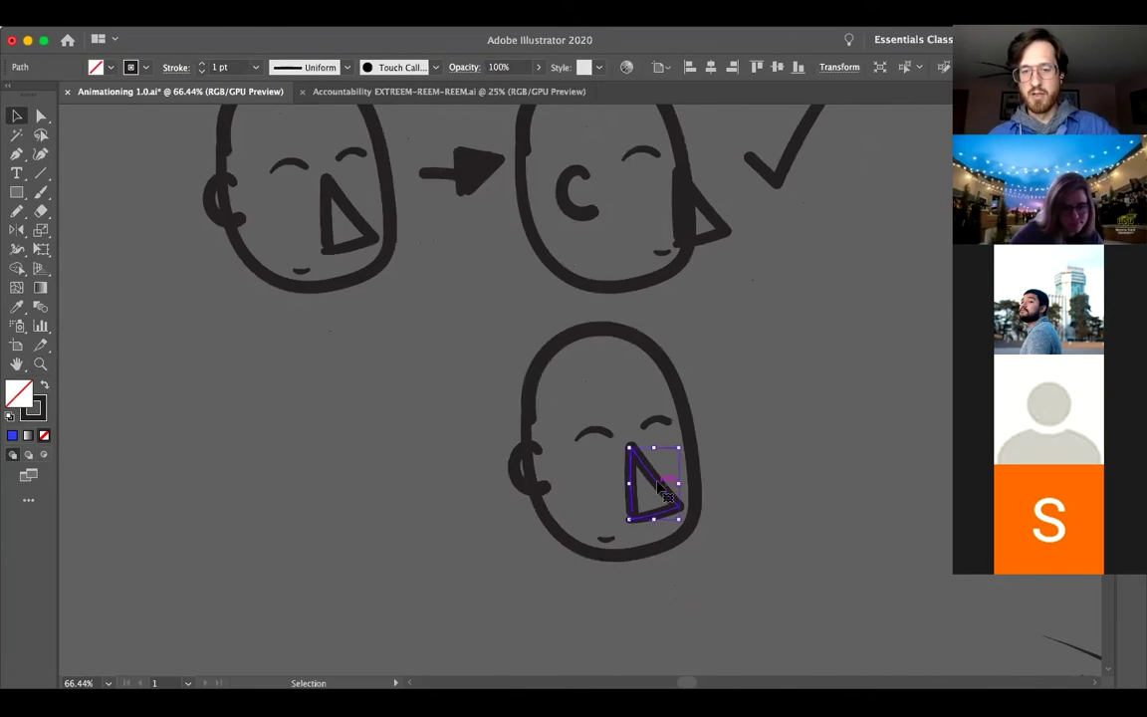
{"action": "left_click_drag", "start_coordinate": [667, 485], "coordinate": [720, 484]}
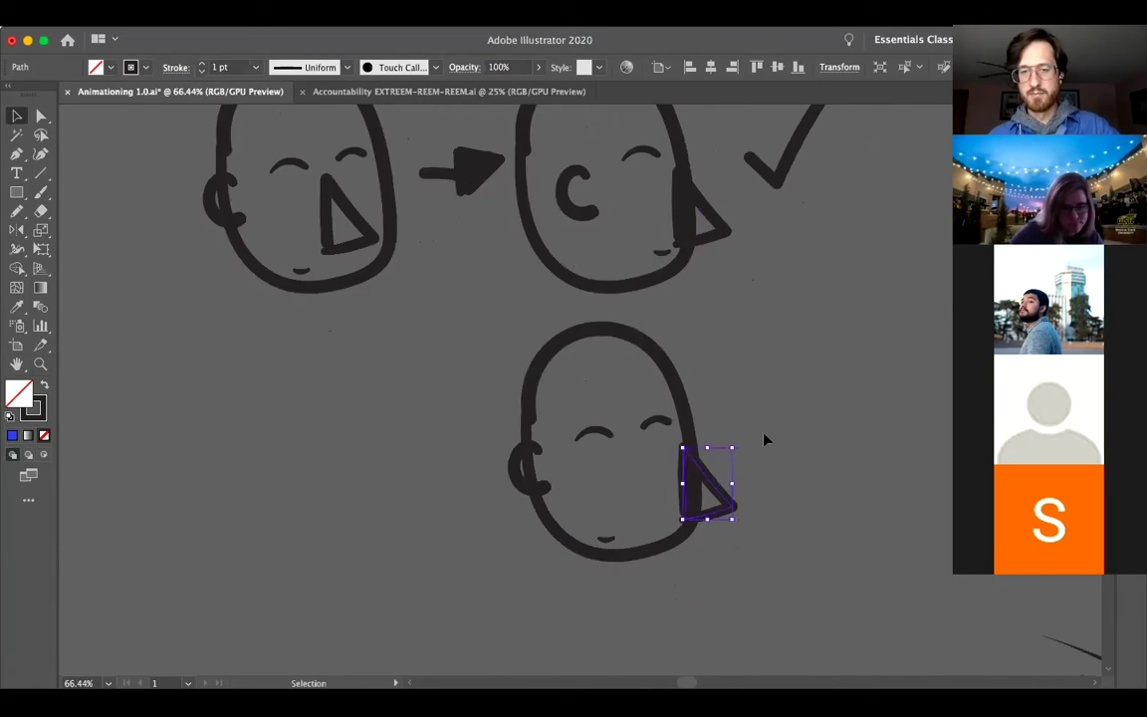
{"action": "left_click_drag", "start_coordinate": [660, 430], "coordinate": [697, 455]}
{"action": "left_click_drag", "start_coordinate": [617, 439], "coordinate": [656, 441]}
{"action": "left_click_drag", "start_coordinate": [618, 541], "coordinate": [660, 534]}
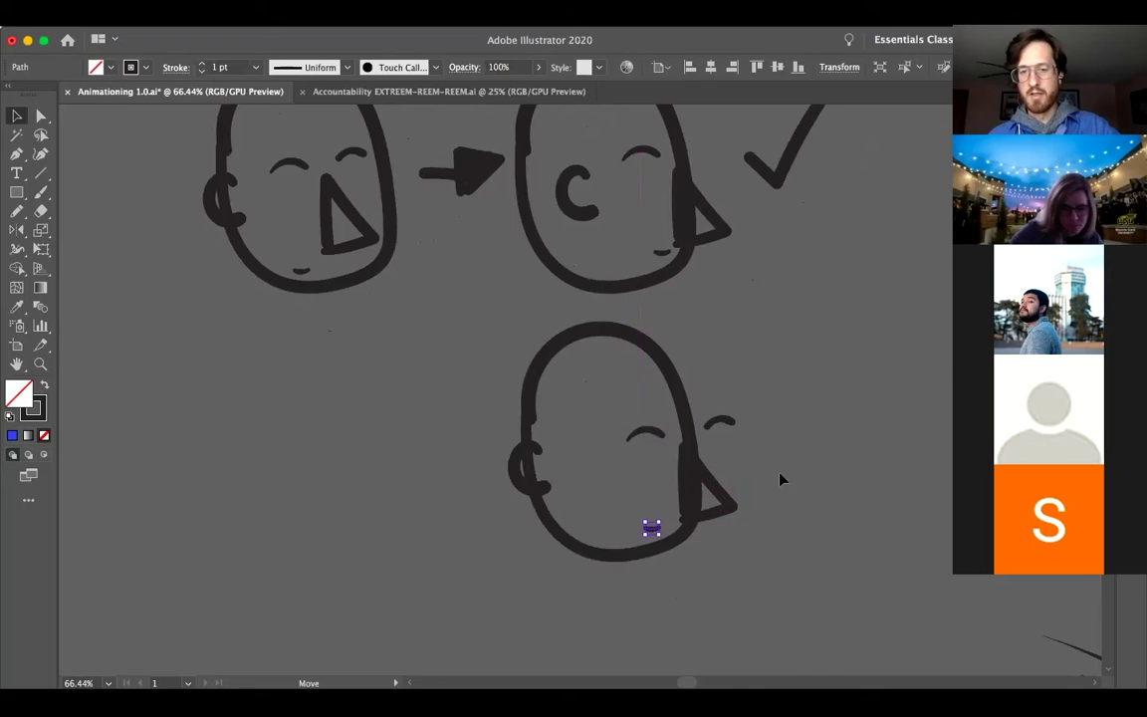
Step: Delete the eye lying outside the copied head's outline and move the ear inside the face
{"action": "left_click", "coordinate": [717, 426]}
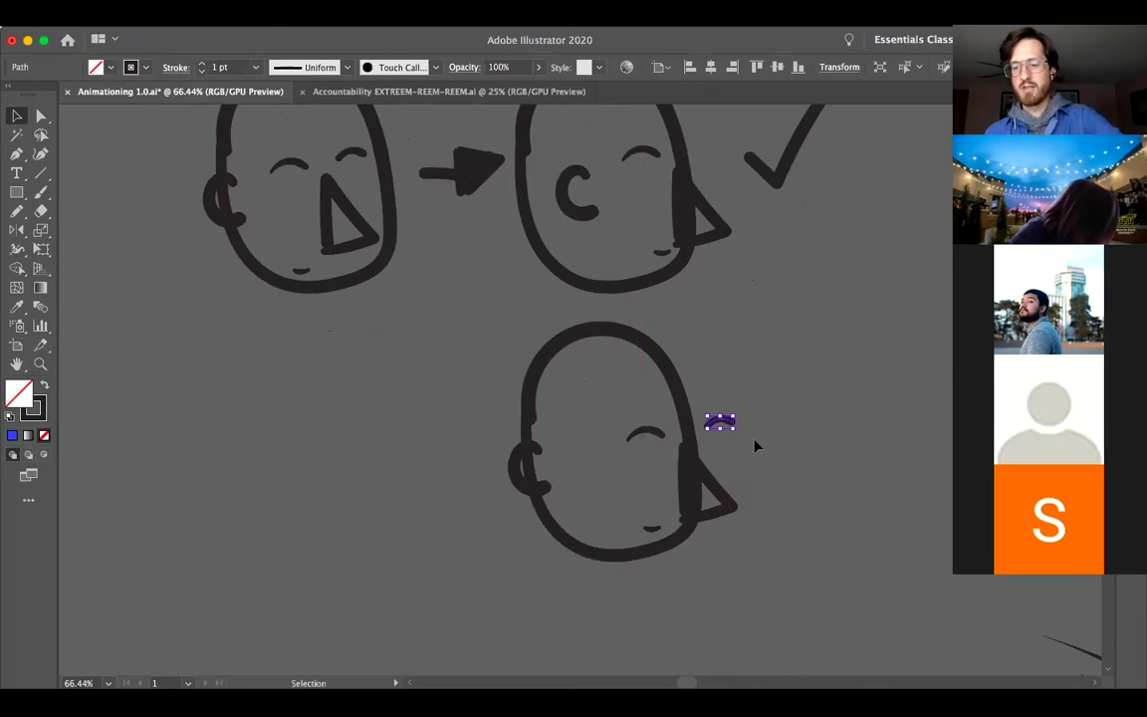
{"action": "key", "text": "Delete"}
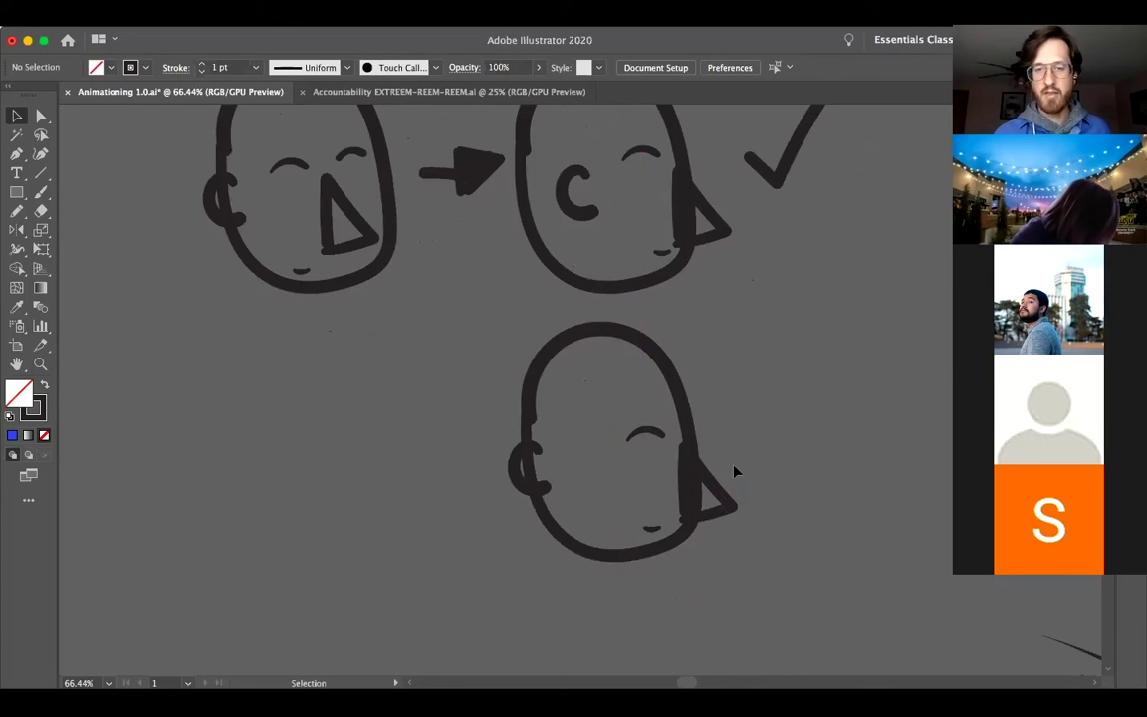
{"action": "left_click_drag", "start_coordinate": [523, 491], "coordinate": [580, 489]}
{"action": "left_click", "coordinate": [845, 486]}
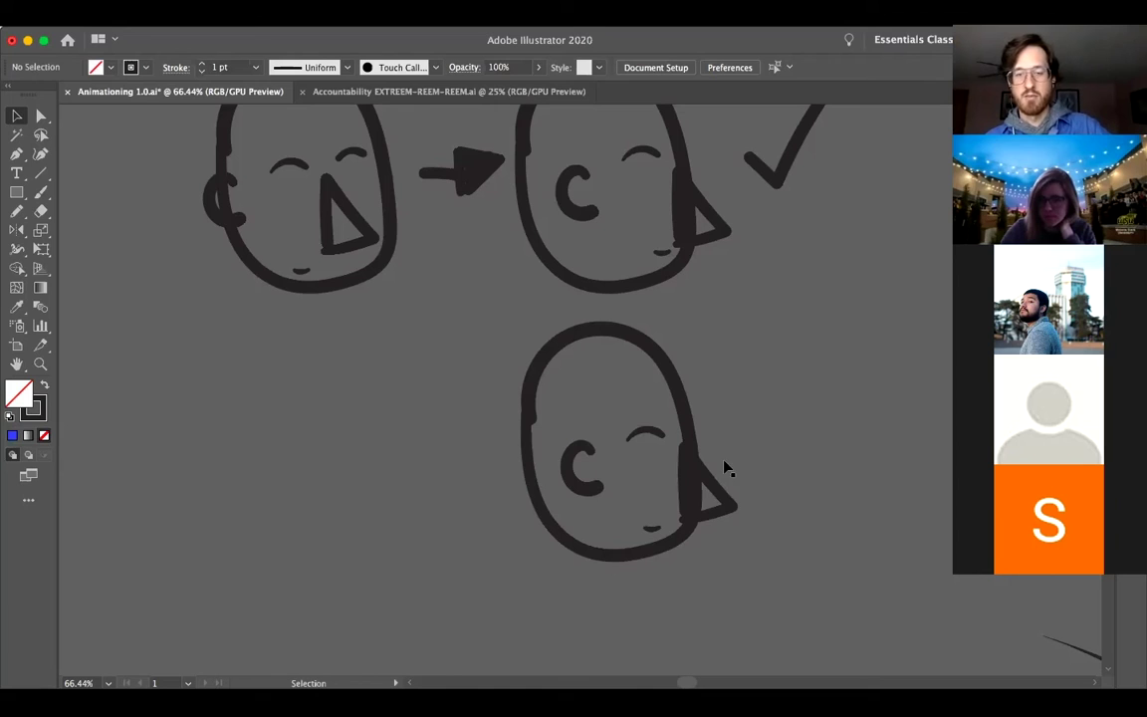
Step: Slide the orange hair sideways over the turned head beside the X, ending near its starting place
{"action": "left_click", "coordinate": [725, 319], "text": "alt+super"}
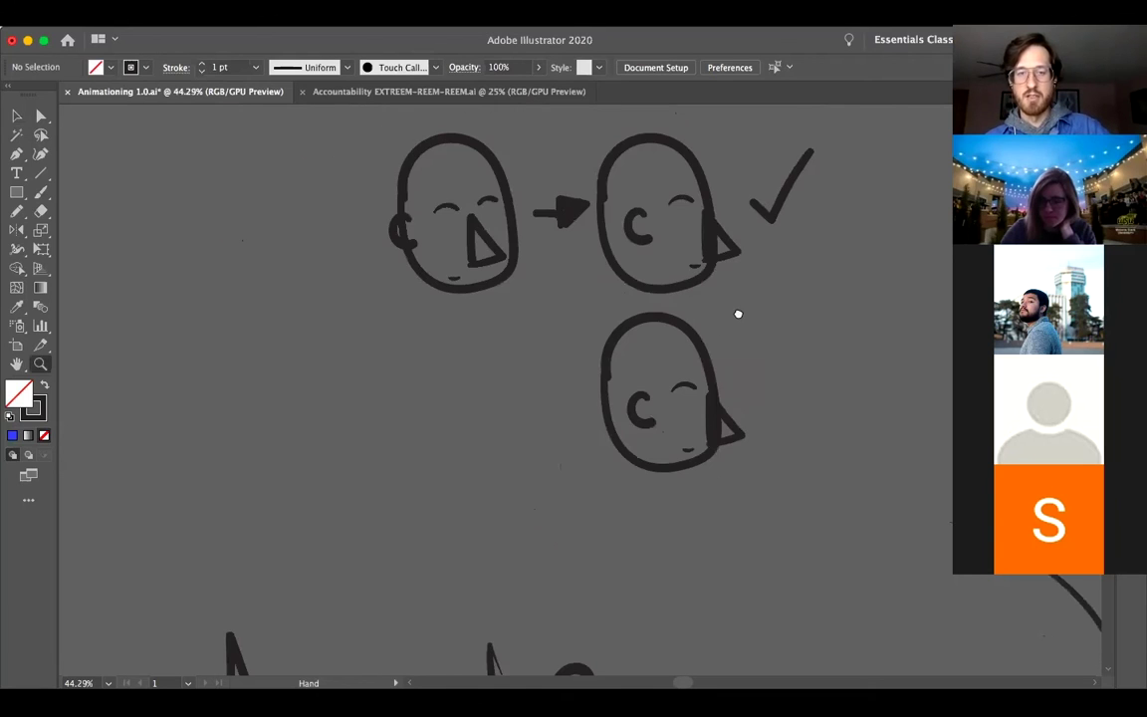
{"action": "scroll", "coordinate": [762, 384], "scroll_direction": "up", "scroll_amount": 5}
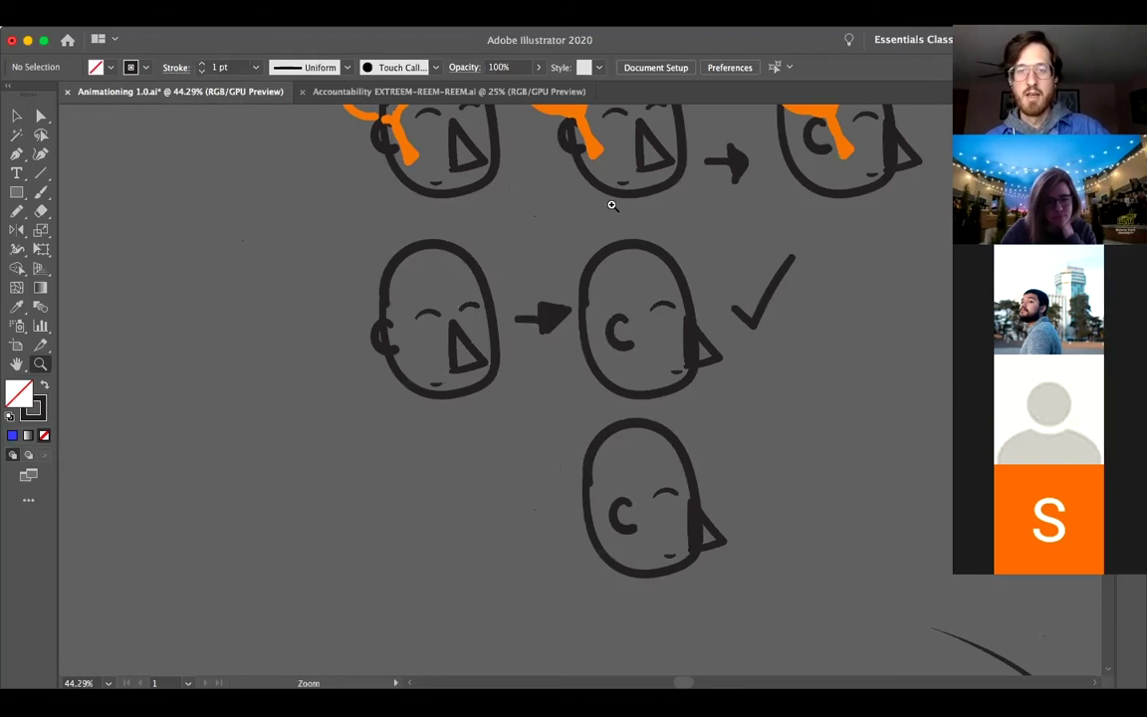
{"action": "scroll", "coordinate": [599, 467], "scroll_direction": "up", "scroll_amount": 5}
{"action": "key", "text": "v"}
{"action": "left_click", "coordinate": [573, 394]}
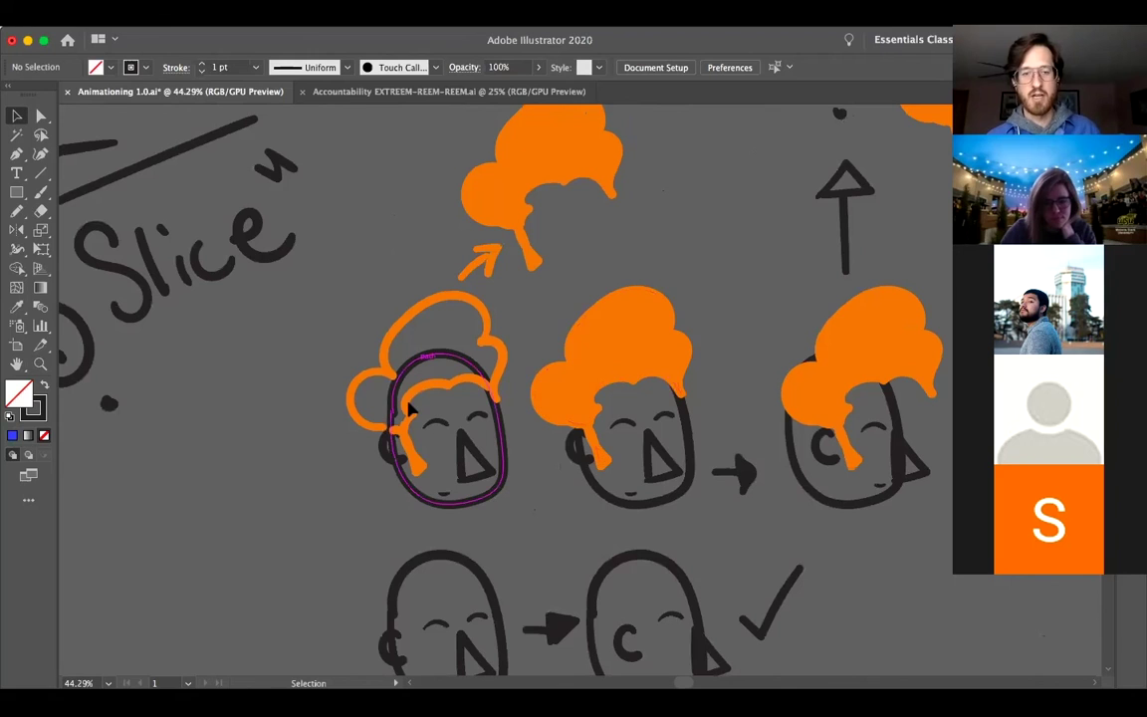
{"action": "scroll", "coordinate": [563, 440], "scroll_direction": "up", "scroll_amount": 2}
{"action": "scroll", "coordinate": [518, 423], "scroll_direction": "right", "scroll_amount": 4}
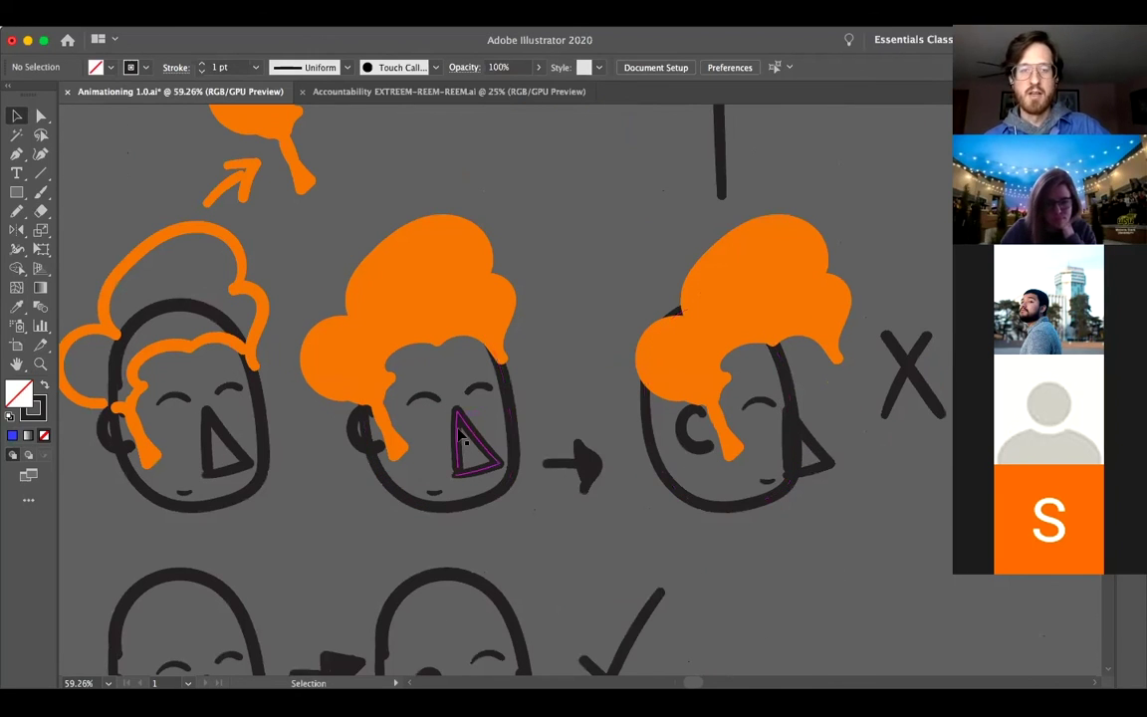
{"action": "scroll", "coordinate": [697, 338], "scroll_direction": "right", "scroll_amount": 2}
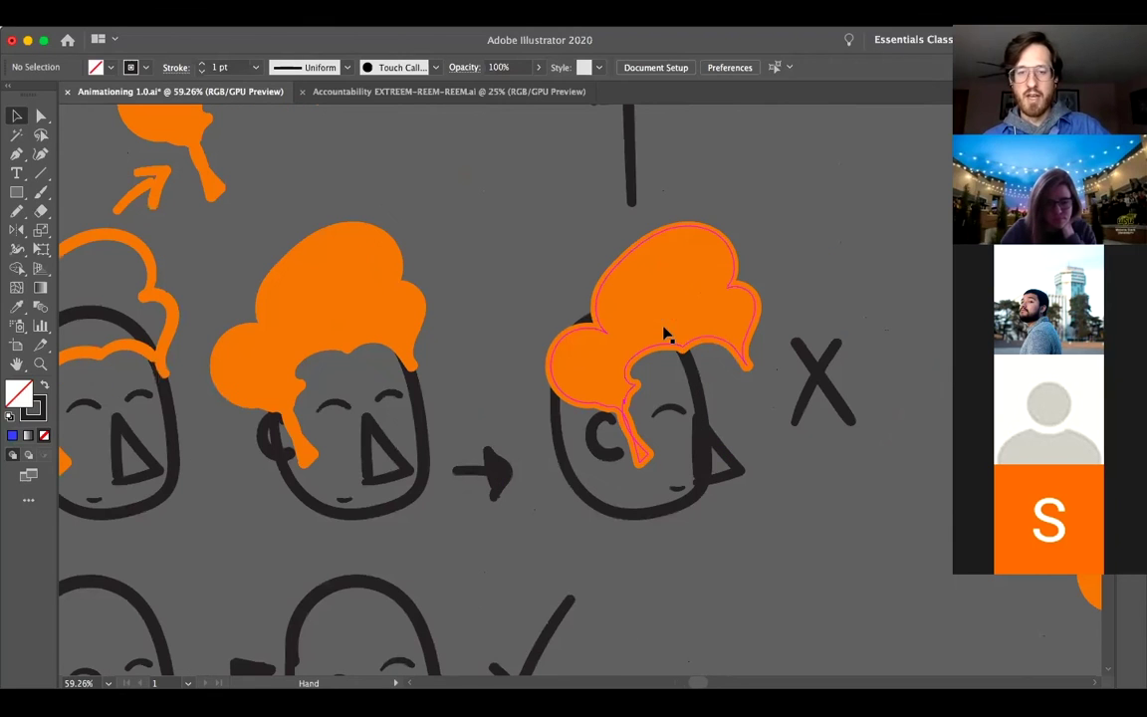
{"action": "left_click", "coordinate": [690, 324]}
{"action": "left_click_drag", "start_coordinate": [602, 327], "coordinate": [528, 327]}
{"action": "left_click_drag", "start_coordinate": [628, 319], "coordinate": [635, 318]}
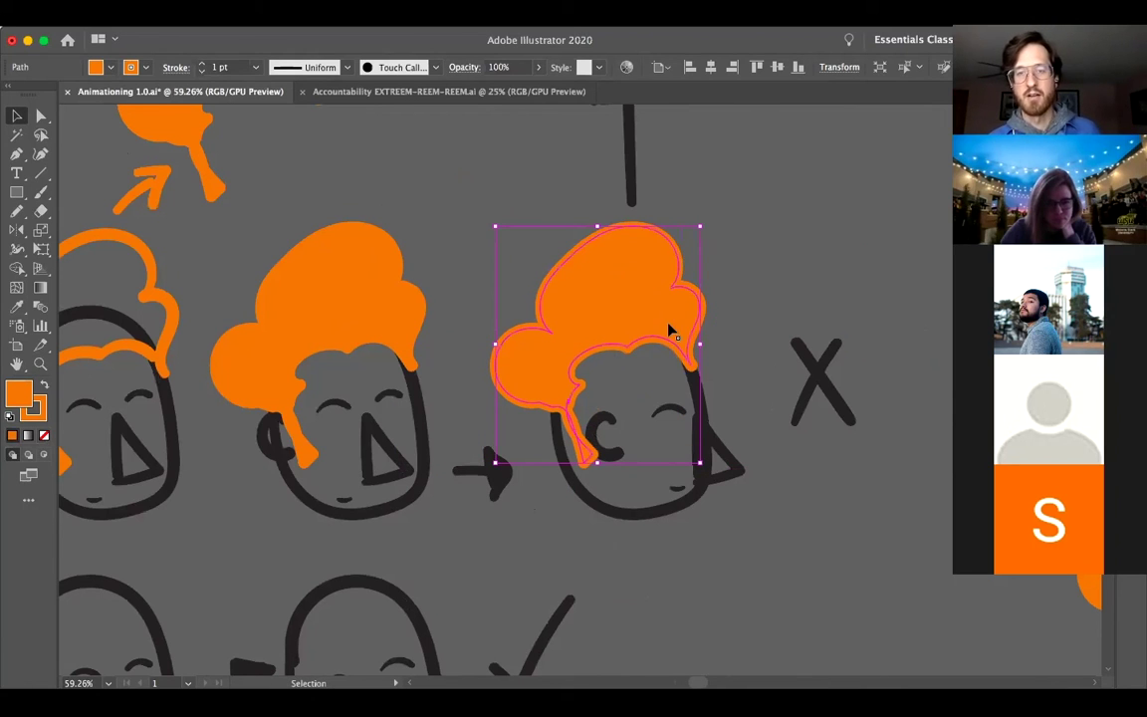
{"action": "left_click_drag", "start_coordinate": [640, 323], "coordinate": [639, 453]}
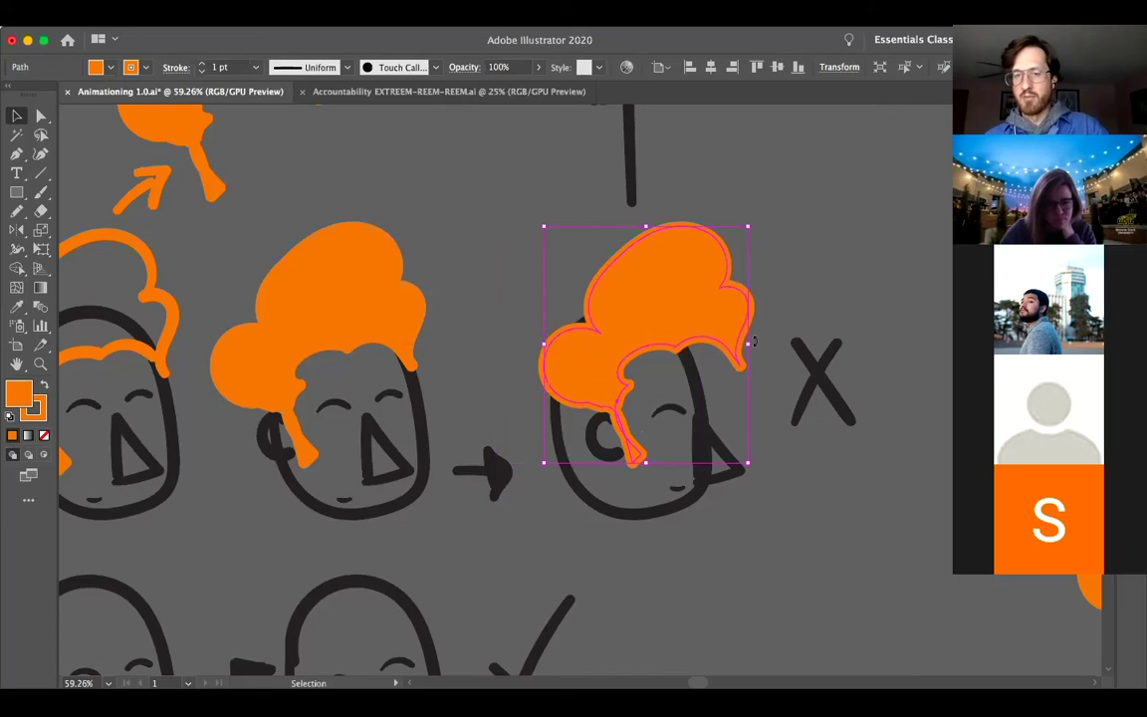
Step: Try narrowing the orange hair from both sides to fit the turned head, and undo both resizes
{"action": "left_click_drag", "start_coordinate": [749, 345], "coordinate": [698, 350]}
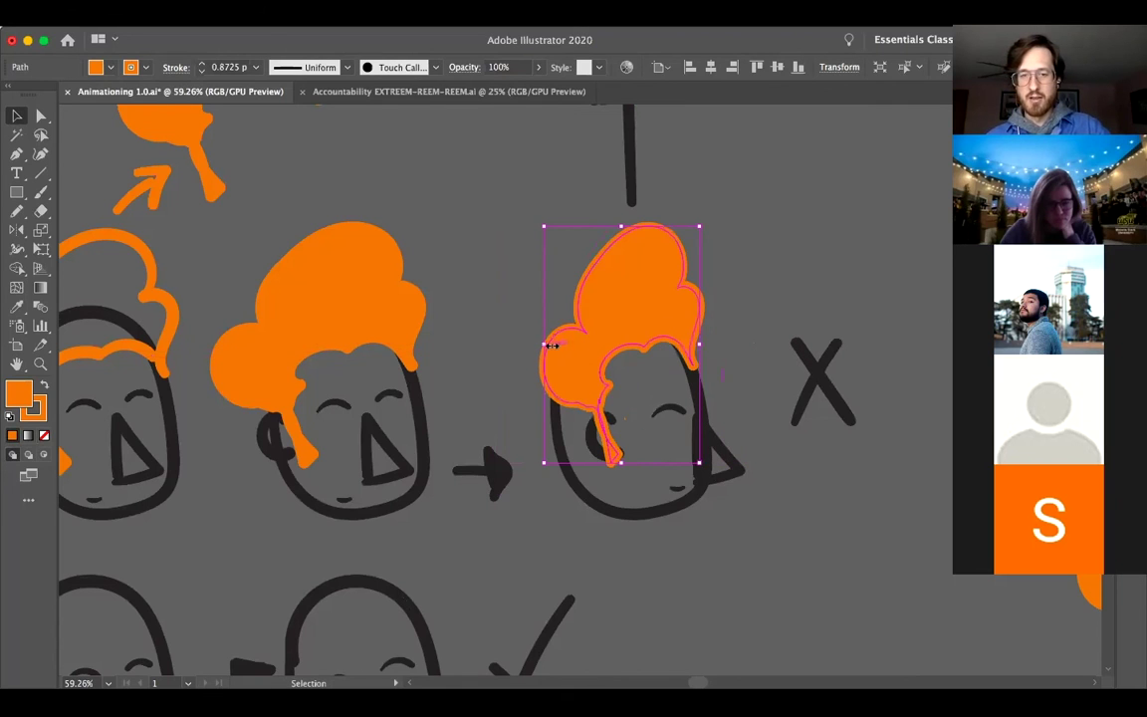
{"action": "left_click_drag", "start_coordinate": [567, 346], "coordinate": [589, 347]}
{"action": "left_click", "coordinate": [477, 435]}
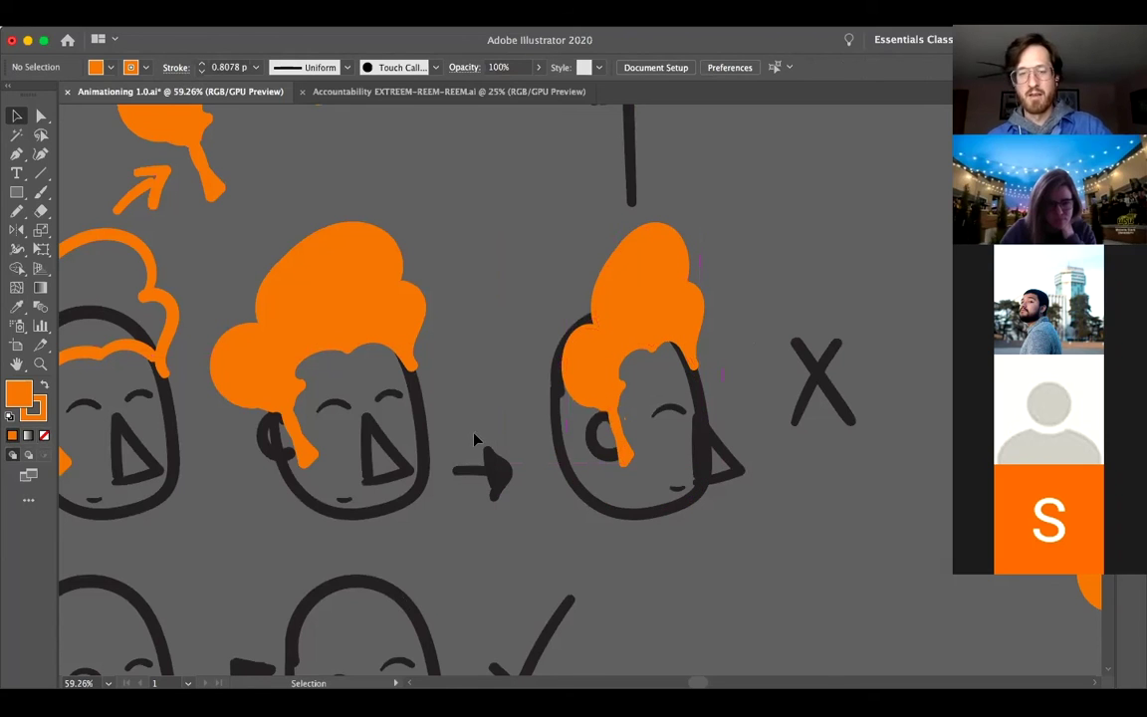
{"action": "key", "text": "super+z"}
{"action": "key", "text": "super+z"}
{"action": "left_click", "coordinate": [494, 430]}
Step: Examine the isolated orange hair shape beside the question mark and the arrow rising from the turned head
{"action": "key", "text": "z"}
{"action": "left_click_drag", "start_coordinate": [643, 261], "coordinate": [487, 305]}
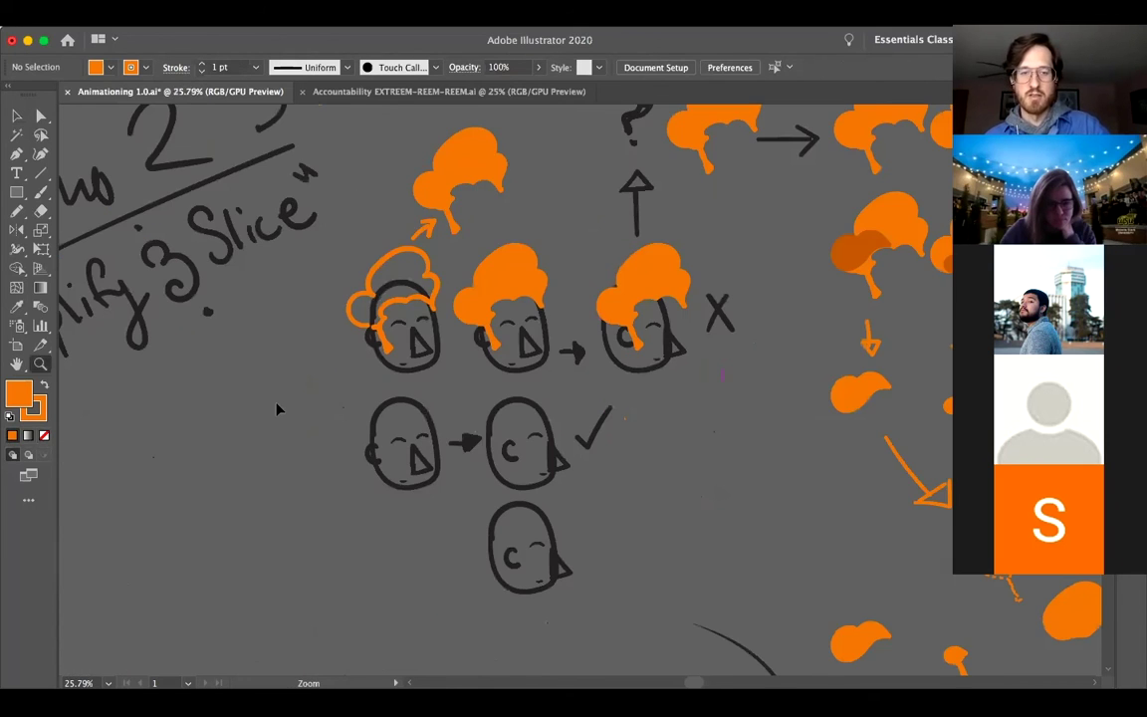
{"action": "left_click_drag", "start_coordinate": [350, 214], "coordinate": [492, 310]}
{"action": "key", "text": "v"}
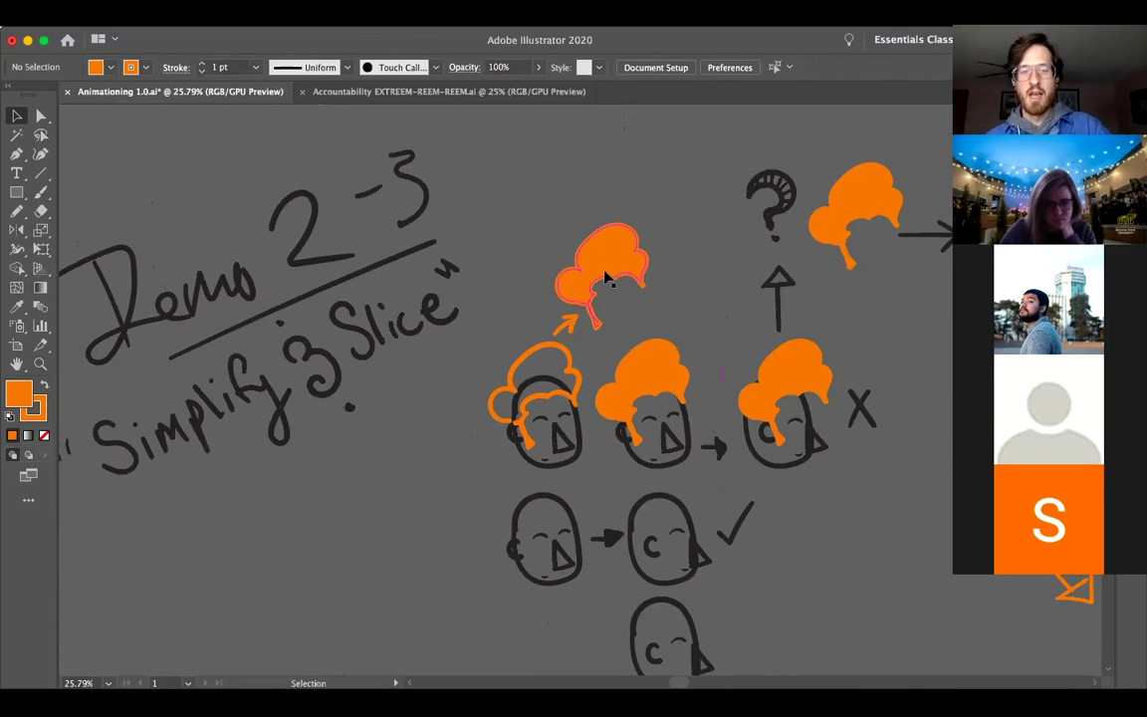
{"action": "left_click_drag", "start_coordinate": [737, 264], "coordinate": [496, 389]}
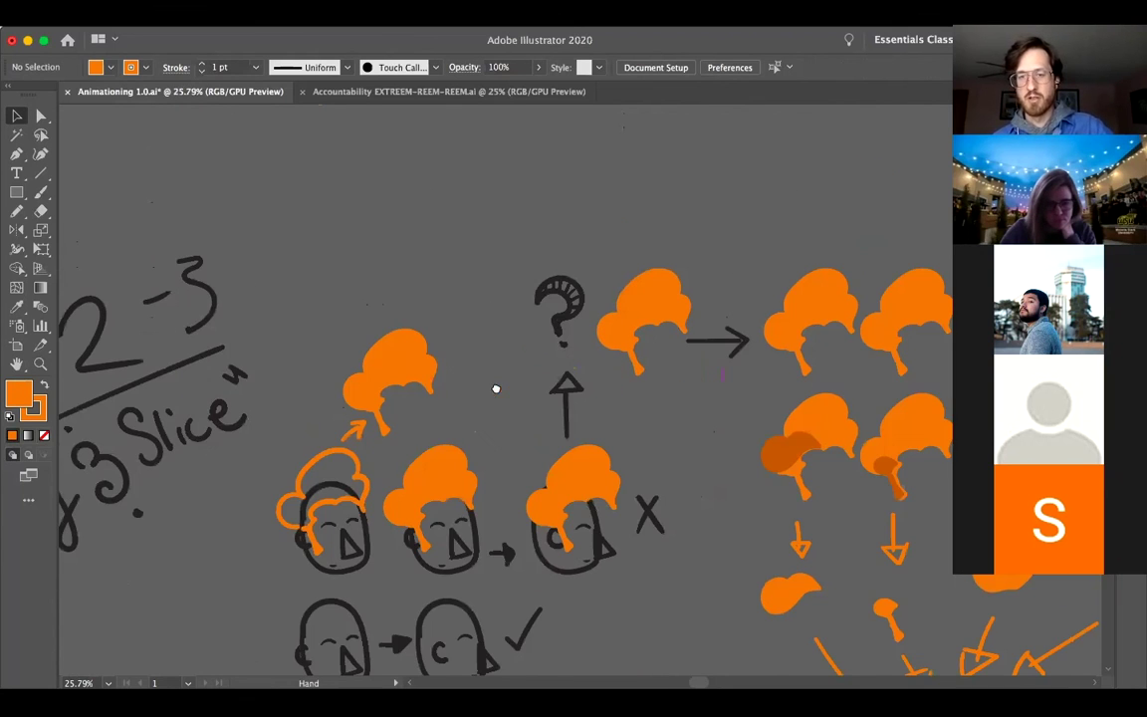
{"action": "key", "text": "z"}
{"action": "left_click", "coordinate": [640, 359]}
{"action": "left_click", "coordinate": [626, 343]}
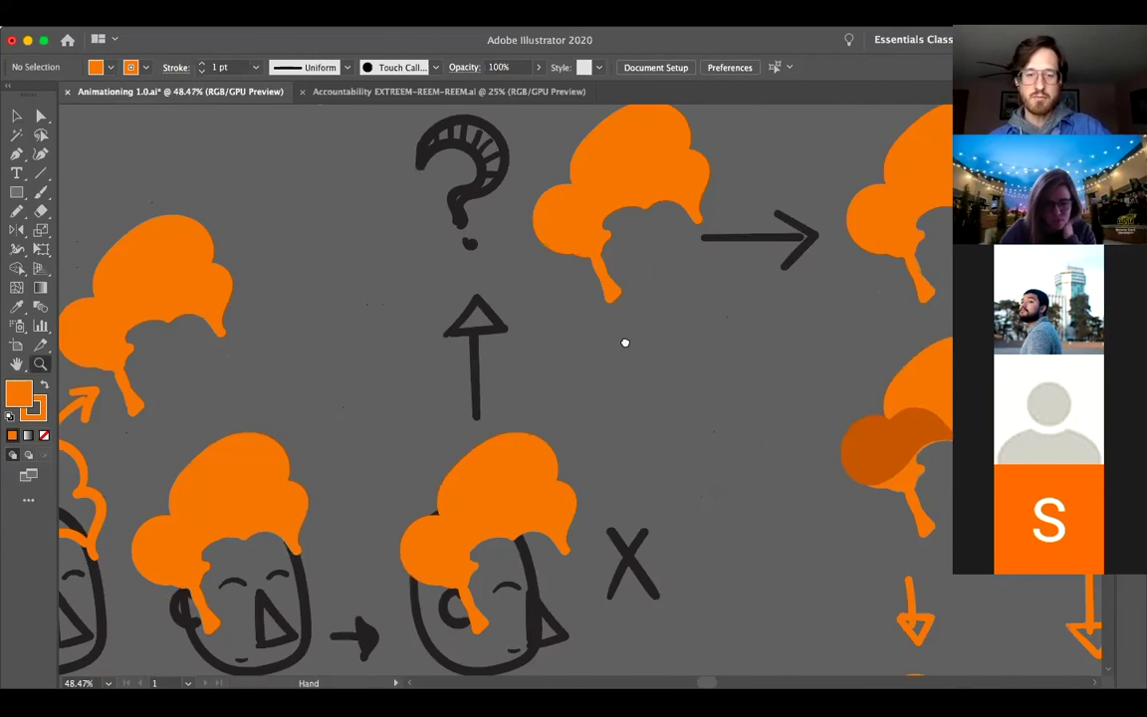
{"action": "left_click_drag", "start_coordinate": [610, 389], "coordinate": [669, 386]}
{"action": "key", "text": "v"}
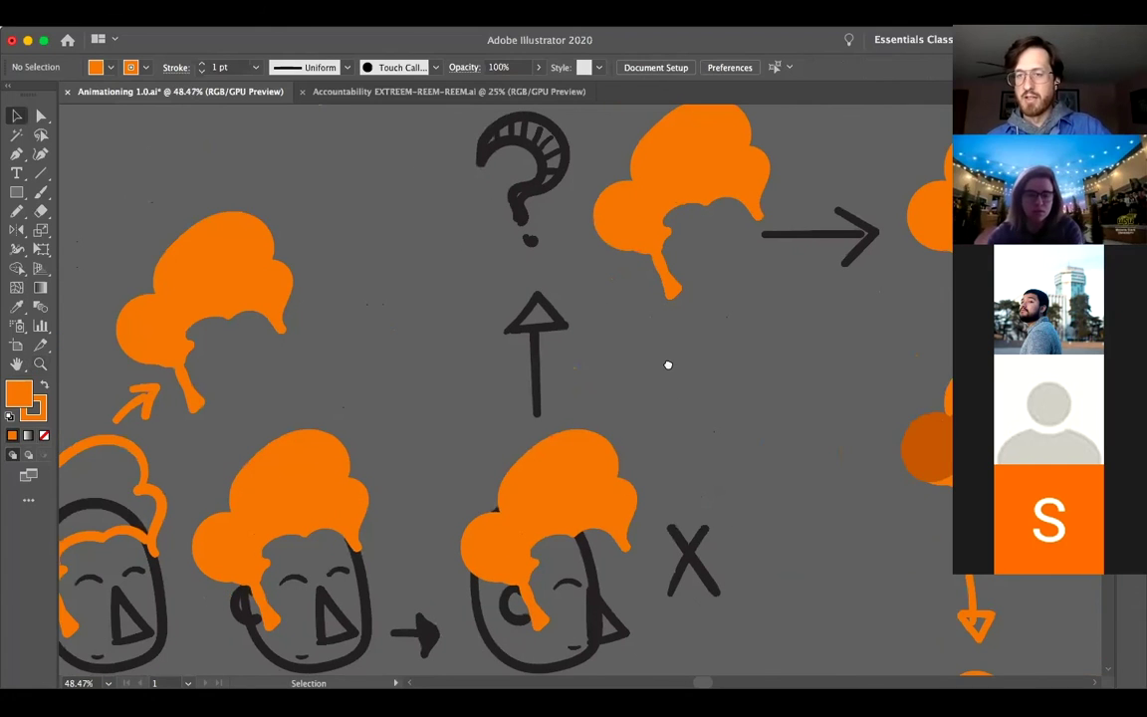
Step: Examine the isolated orange hair beside the question mark and the row of hair copies its arrow leads to
{"action": "scroll", "coordinate": [673, 417], "scroll_direction": "up", "scroll_amount": 3}
{"action": "scroll", "coordinate": [665, 279], "scroll_direction": "right", "scroll_amount": 2}
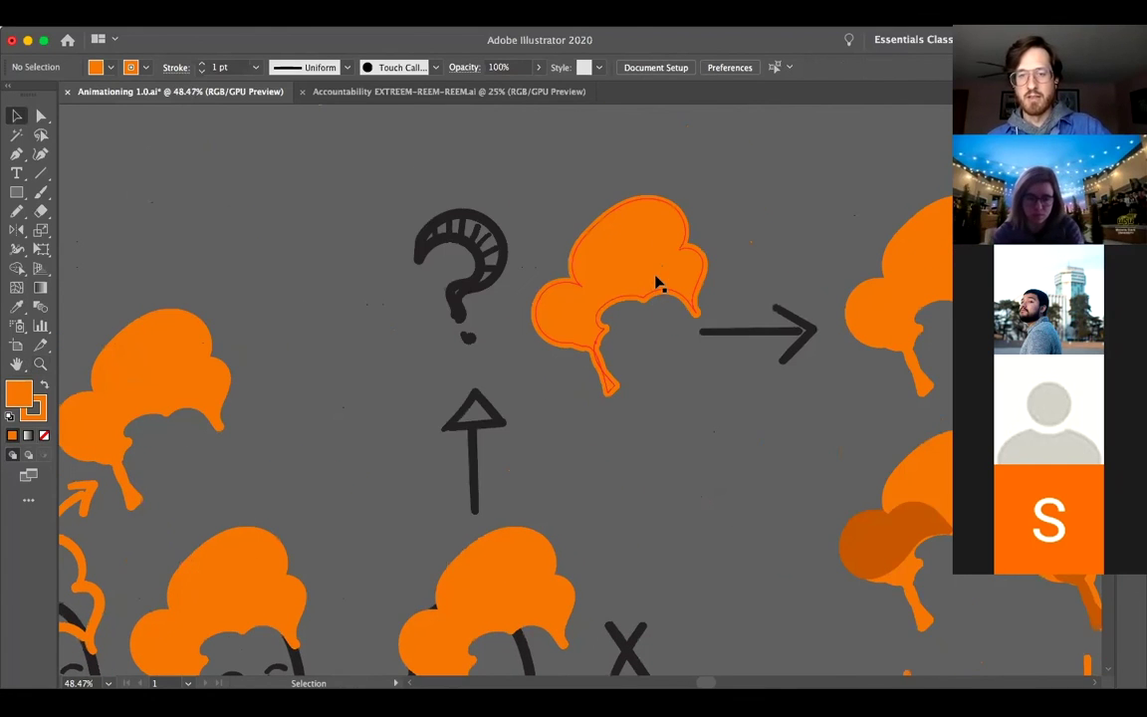
{"action": "left_click", "coordinate": [656, 283]}
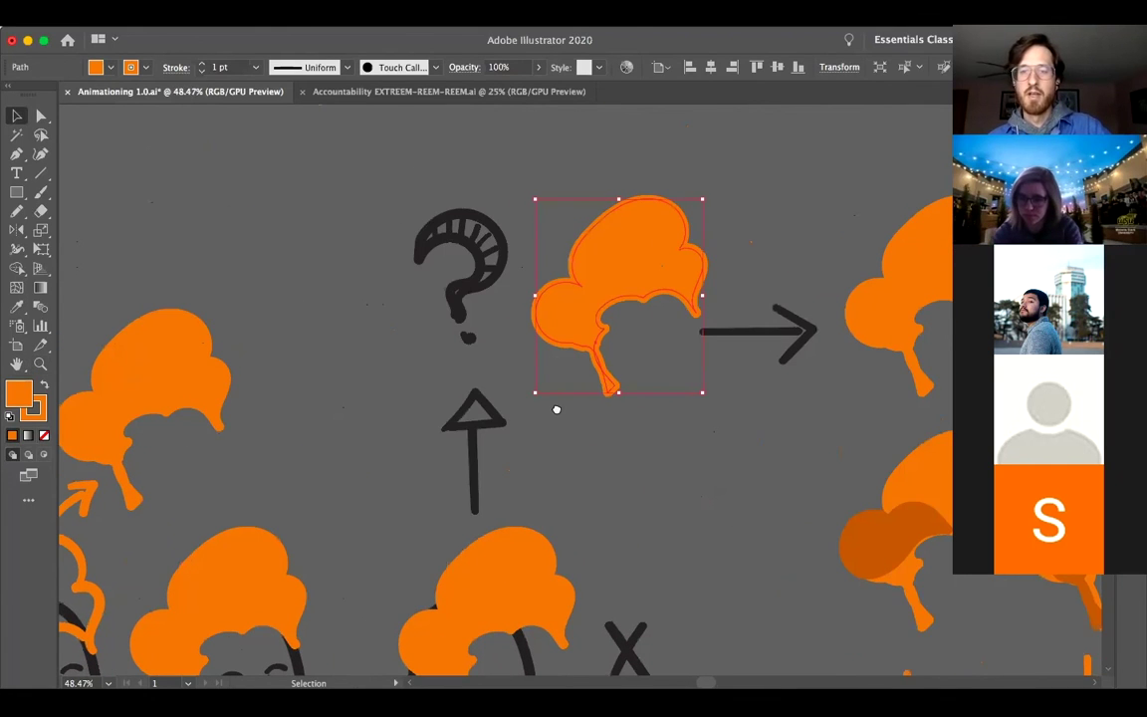
{"action": "scroll", "coordinate": [538, 403], "scroll_direction": "right", "scroll_amount": 10}
{"action": "scroll", "coordinate": [517, 393], "scroll_direction": "up", "scroll_amount": 2}
{"action": "left_click", "coordinate": [528, 364]}
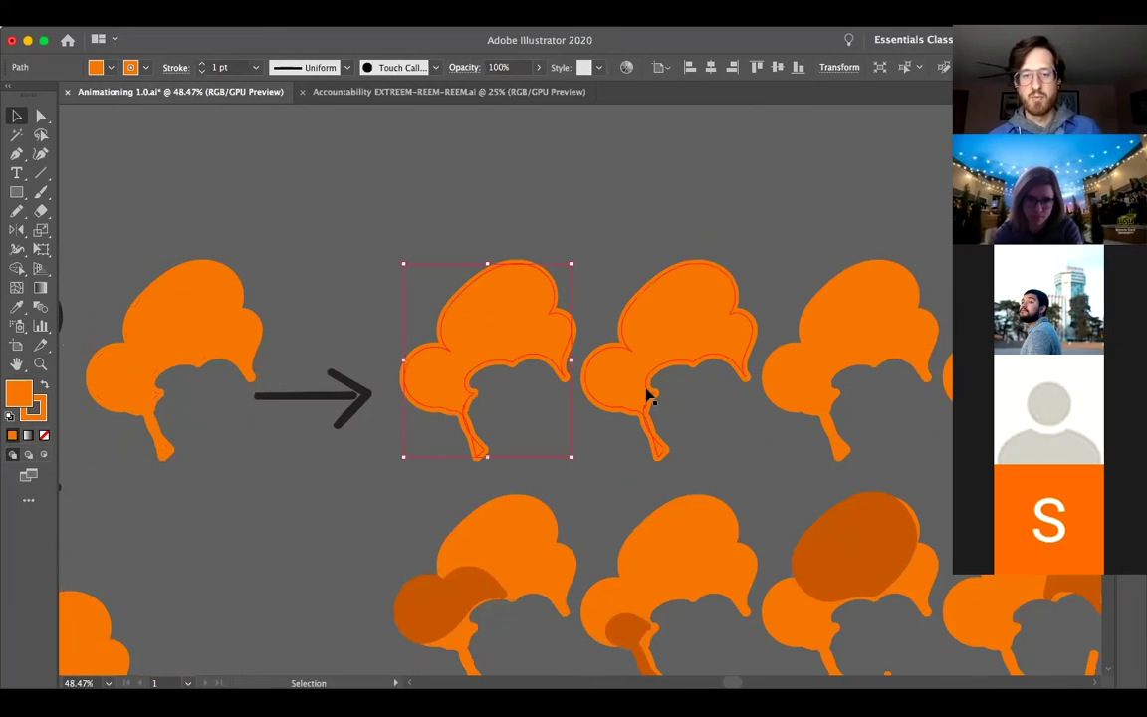
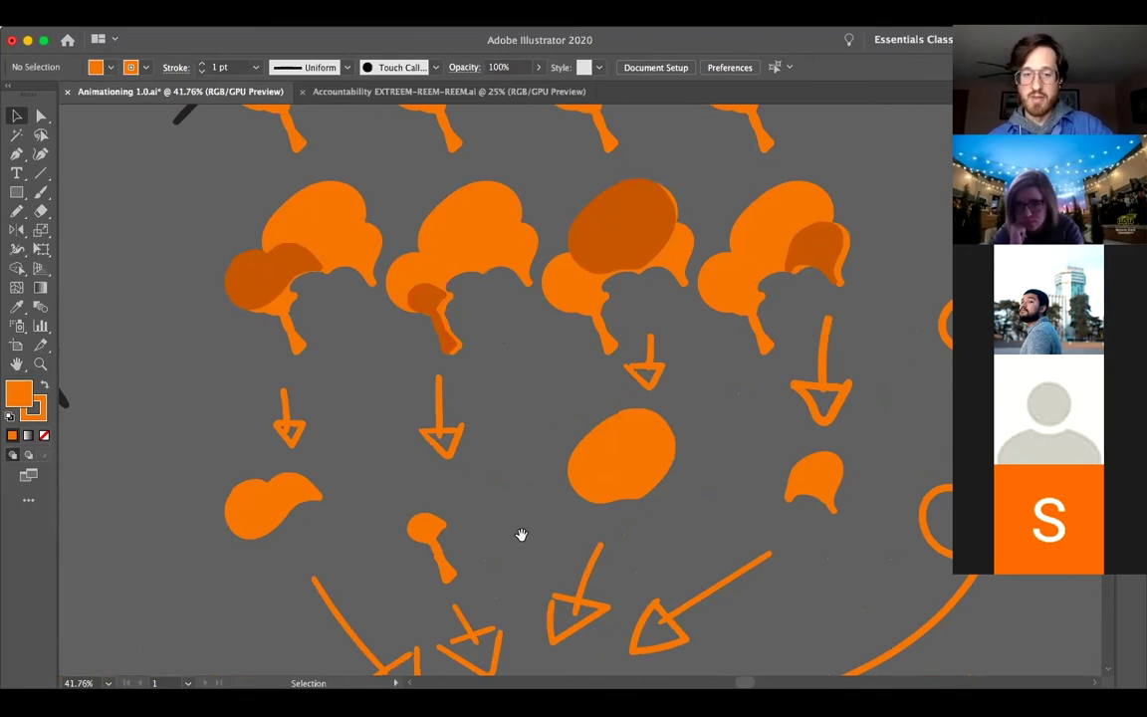
Step: Fit the rounded bun slice onto the assembled orange hair beneath the four converging arrows
{"action": "scroll", "coordinate": [521, 535], "scroll_direction": "down", "scroll_amount": 2}
{"action": "scroll", "coordinate": [517, 483], "scroll_direction": "down", "scroll_amount": 5}
{"action": "left_click_drag", "start_coordinate": [518, 483], "coordinate": [583, 289]}
{"action": "key", "text": "v"}
{"action": "left_click", "coordinate": [645, 422]}
{"action": "left_click_drag", "start_coordinate": [378, 517], "coordinate": [485, 324]}
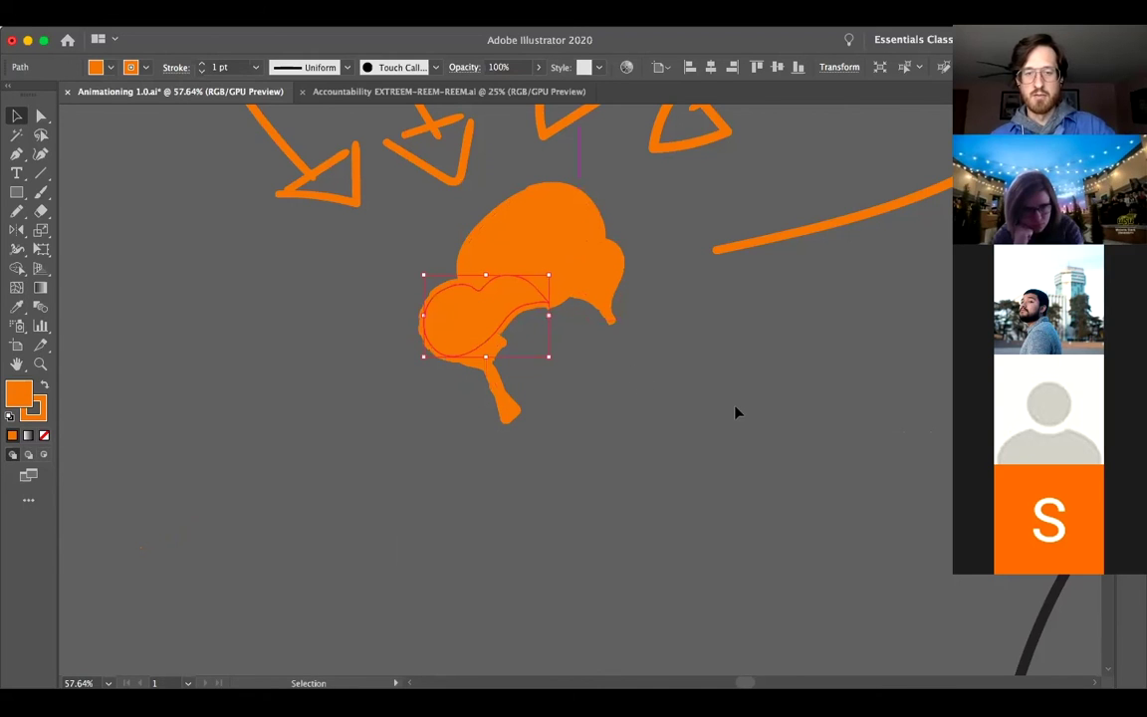
{"action": "left_click", "coordinate": [729, 336]}
Step: Follow the looping orange arrow from the assembled hair to the head turn marked with a check
{"action": "key", "text": "z"}
{"action": "scroll", "coordinate": [569, 323], "scroll_direction": "down", "scroll_amount": 2}
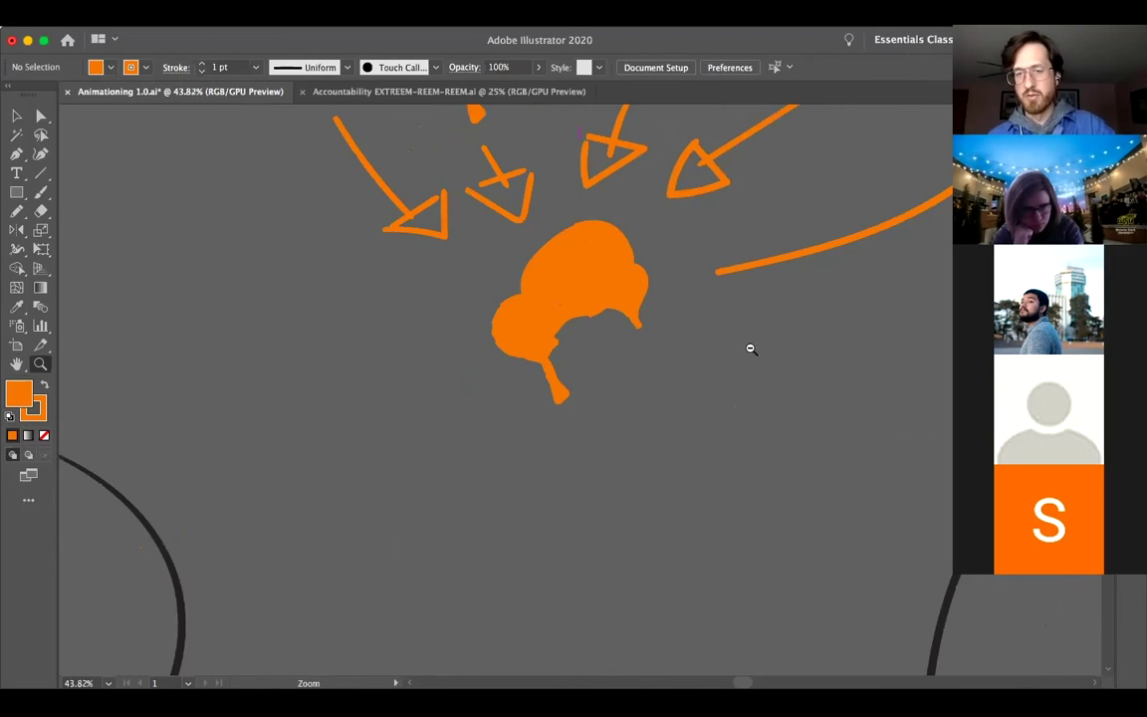
{"action": "scroll", "coordinate": [767, 331], "scroll_direction": "down", "scroll_amount": 2}
{"action": "scroll", "coordinate": [561, 468], "scroll_direction": "down", "scroll_amount": 2}
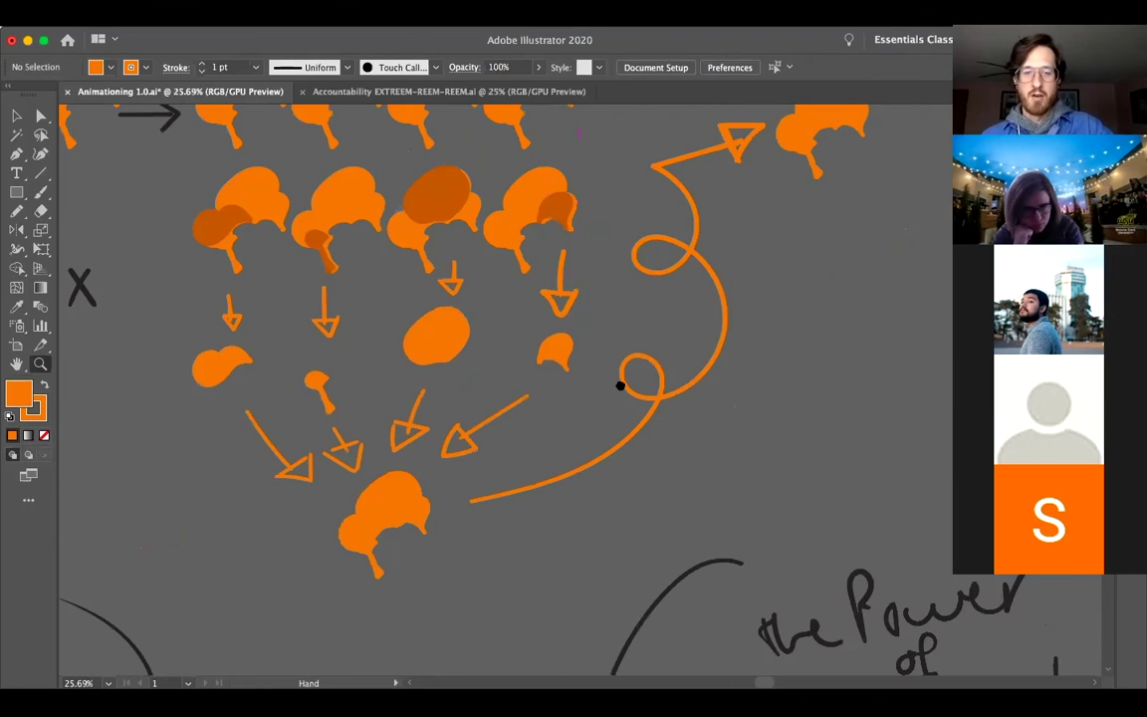
{"action": "scroll", "coordinate": [560, 468], "scroll_direction": "up", "scroll_amount": 3}
{"action": "scroll", "coordinate": [571, 393], "scroll_direction": "up", "scroll_amount": 2}
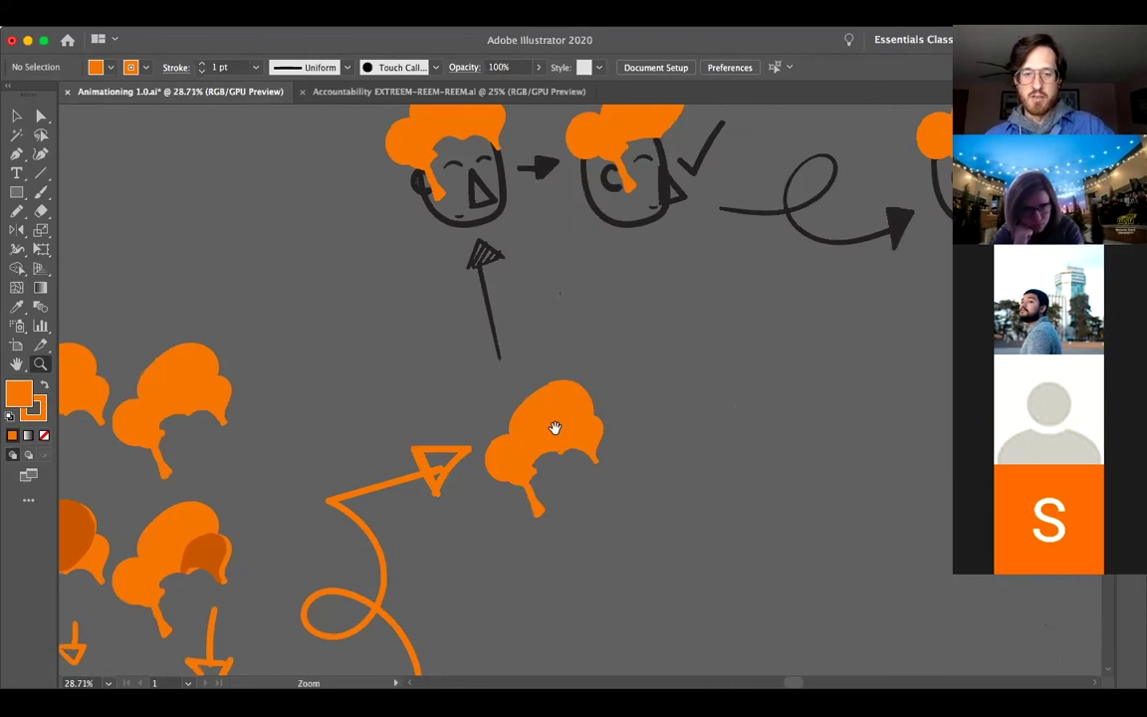
{"action": "scroll", "coordinate": [551, 346], "scroll_direction": "up", "scroll_amount": 2}
{"action": "scroll", "coordinate": [518, 348], "scroll_direction": "up", "scroll_amount": 3}
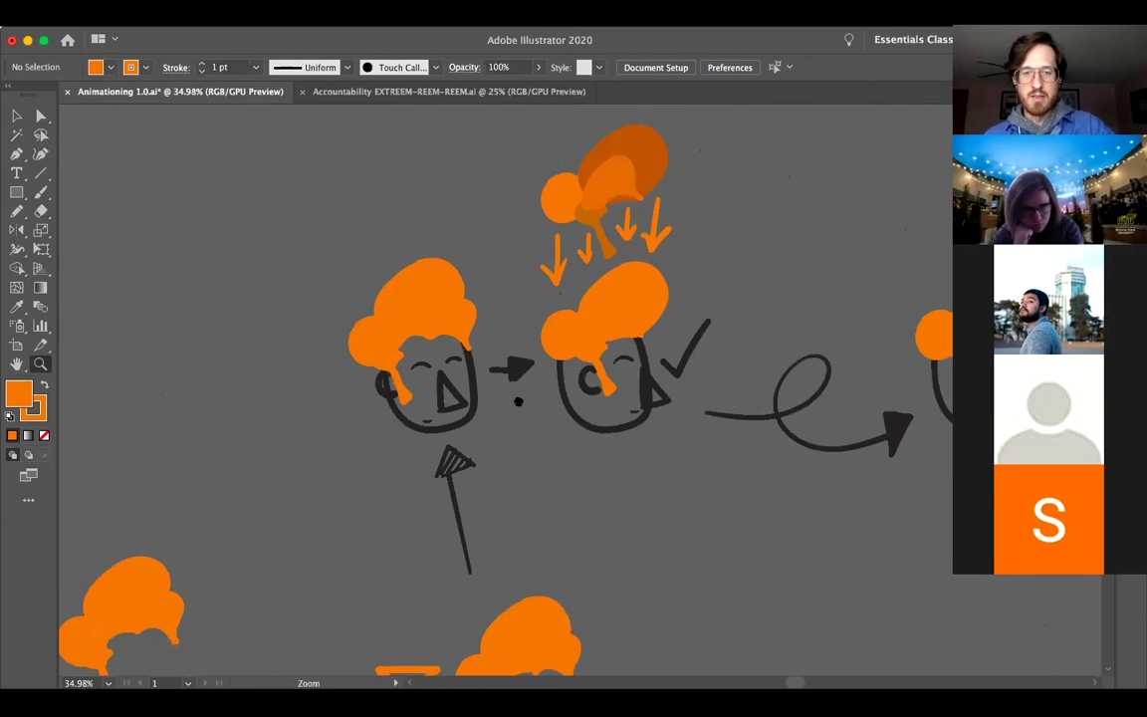
{"action": "scroll", "coordinate": [566, 246], "scroll_direction": "up", "scroll_amount": 1}
{"action": "key", "text": "v"}
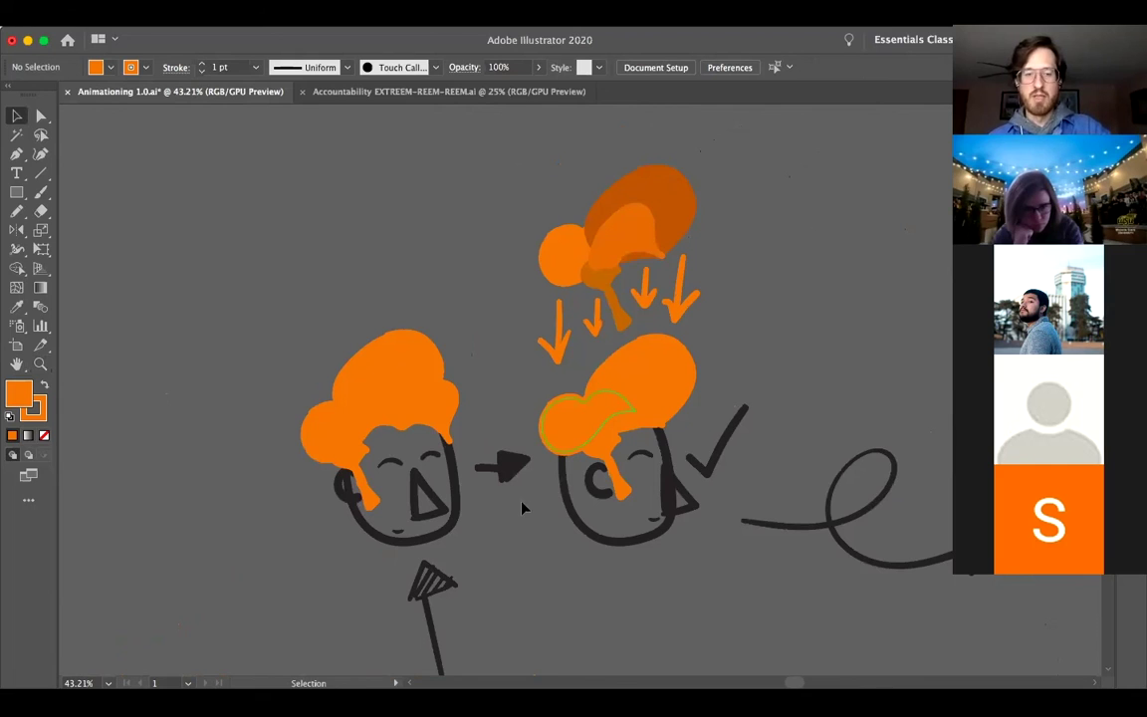
Step: Duplicate the unturned head with its sliced orange hair into the empty space below the checked turned head
{"action": "key", "text": "z"}
{"action": "left_click", "coordinate": [518, 453]}
{"action": "scroll", "coordinate": [523, 460], "scroll_direction": "down", "scroll_amount": 2}
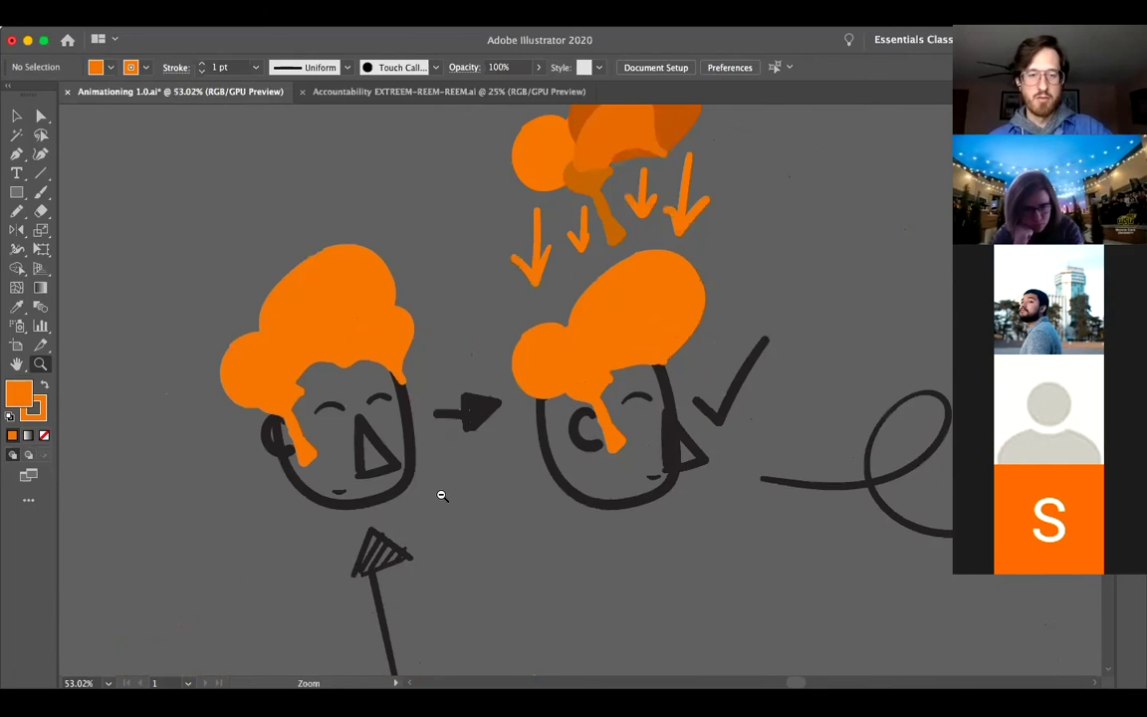
{"action": "key", "text": "super+minus"}
{"action": "key", "text": "v"}
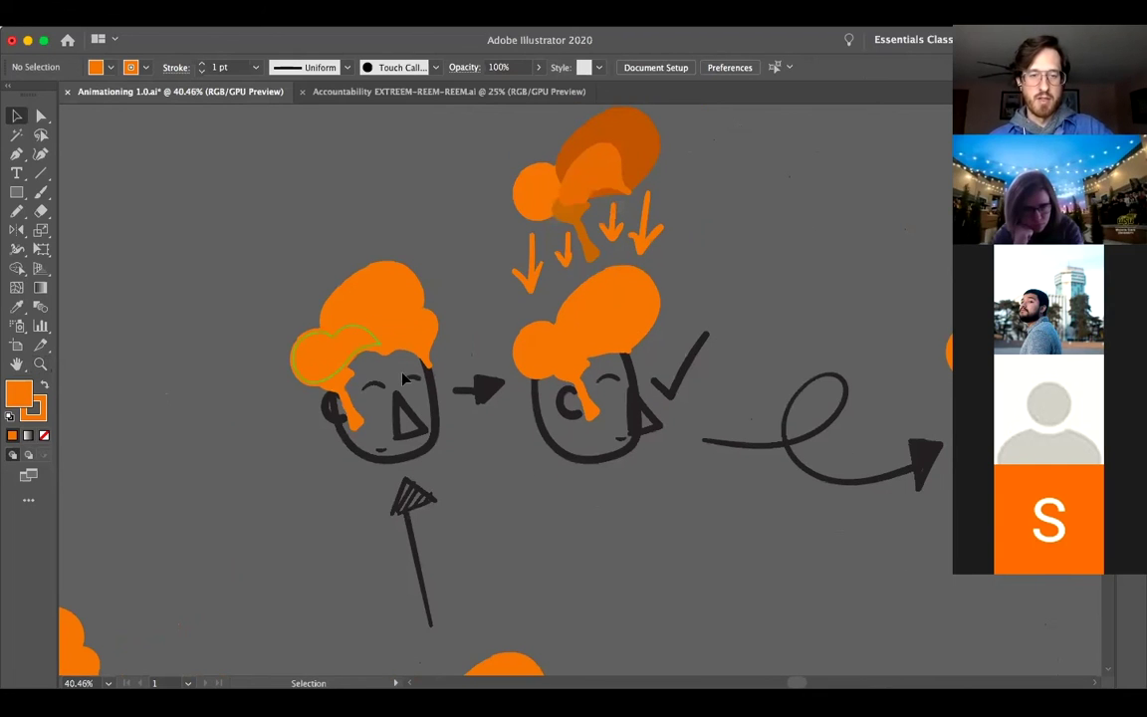
{"action": "left_click", "coordinate": [351, 310]}
{"action": "left_click_drag", "start_coordinate": [327, 283], "coordinate": [549, 495]}
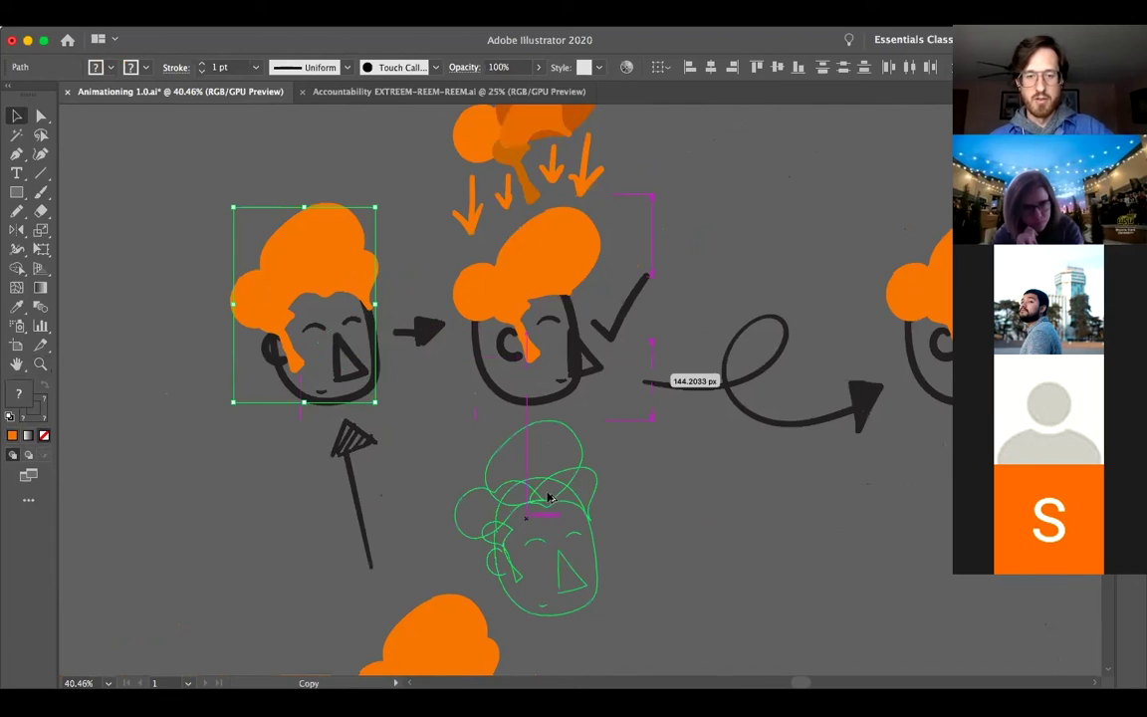
{"action": "left_click", "coordinate": [647, 522]}
Step: Turn the copied face by moving its nose, eyes and mouth toward the facing side, deleting the eye outside the outline
{"action": "left_click_drag", "start_coordinate": [538, 422], "coordinate": [604, 404]}
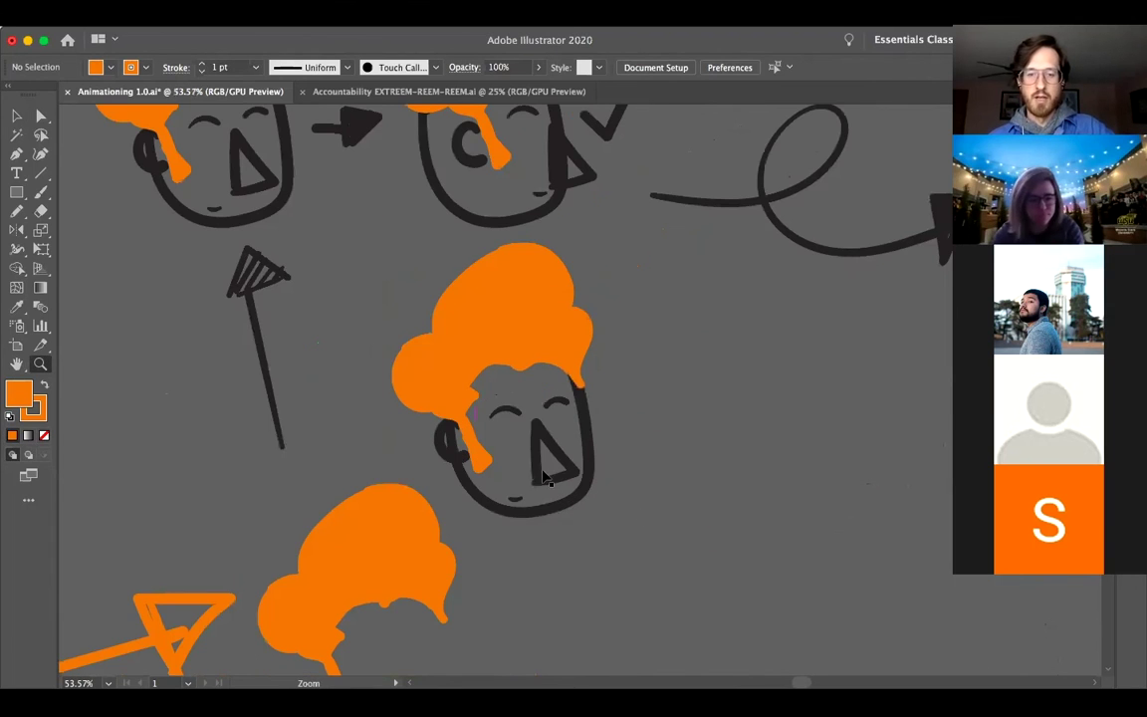
{"action": "left_click_drag", "start_coordinate": [583, 475], "coordinate": [625, 466]}
{"action": "left_click_drag", "start_coordinate": [548, 406], "coordinate": [610, 405]}
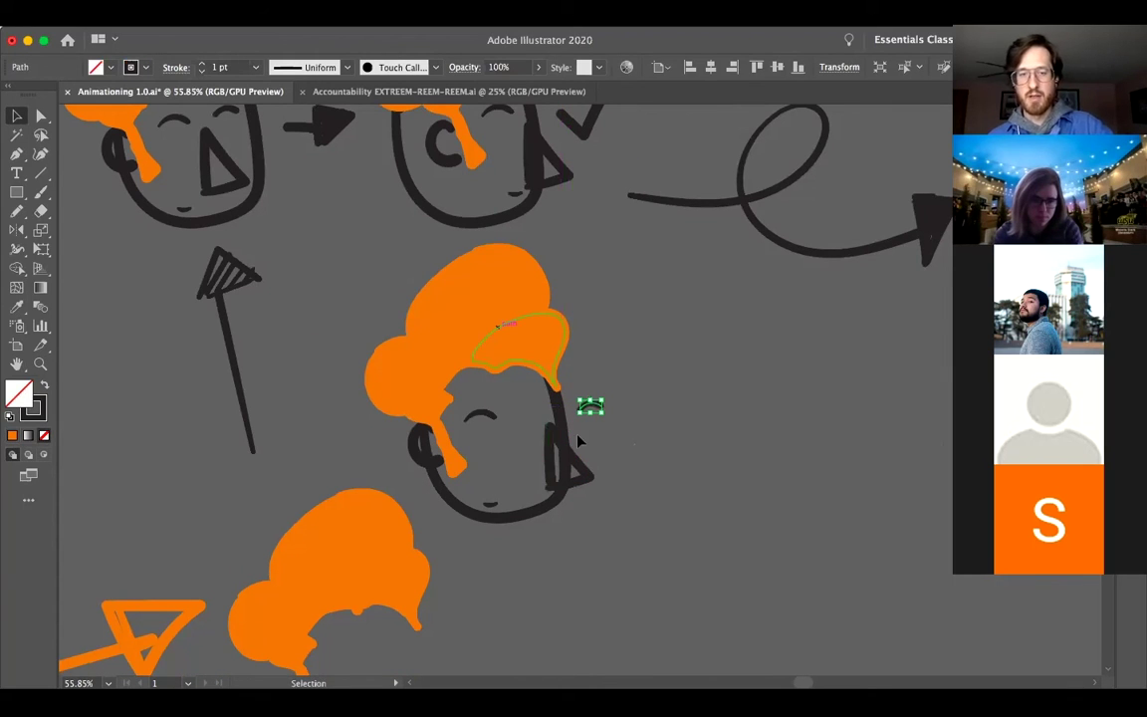
{"action": "left_click_drag", "start_coordinate": [503, 418], "coordinate": [548, 416]}
{"action": "left_click_drag", "start_coordinate": [491, 511], "coordinate": [523, 503]}
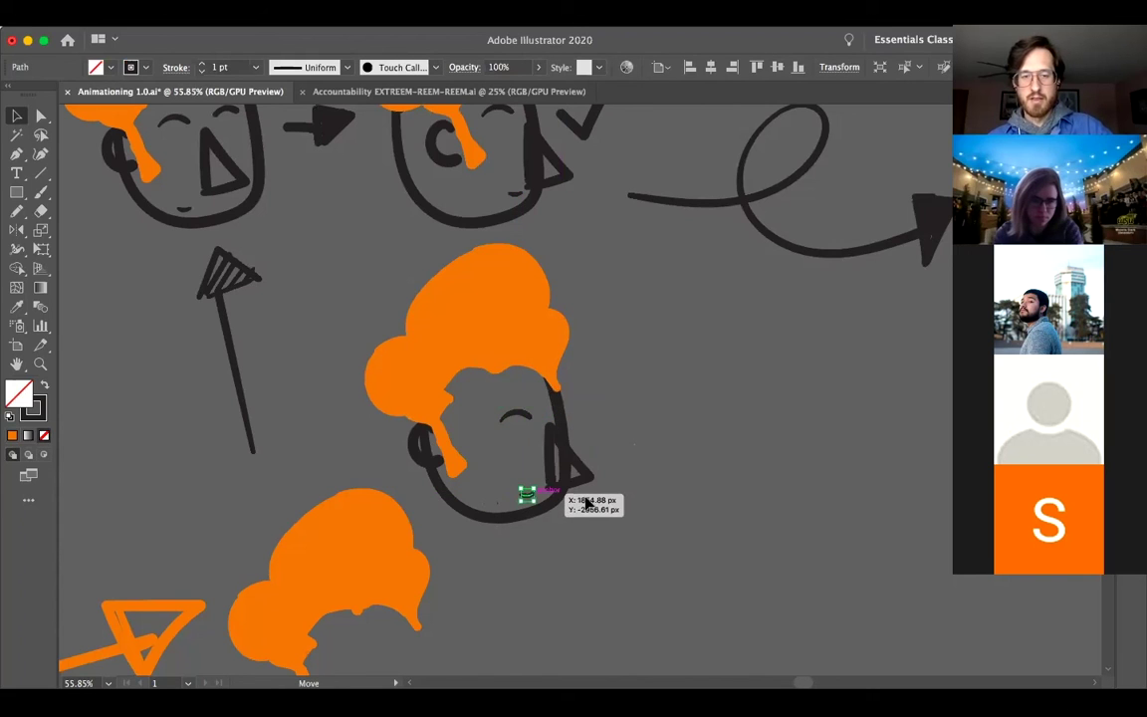
{"action": "left_click", "coordinate": [532, 465]}
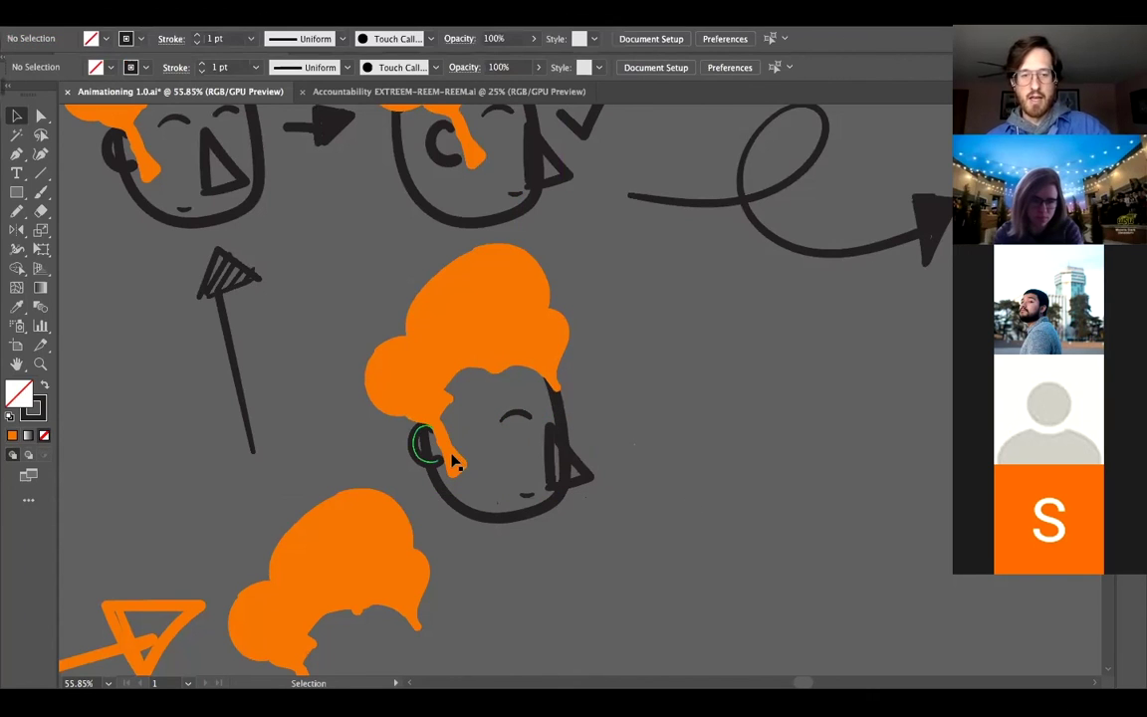
Step: Move the copied head's ear and sideburn slice together inside the face outline
{"action": "left_click", "coordinate": [453, 460]}
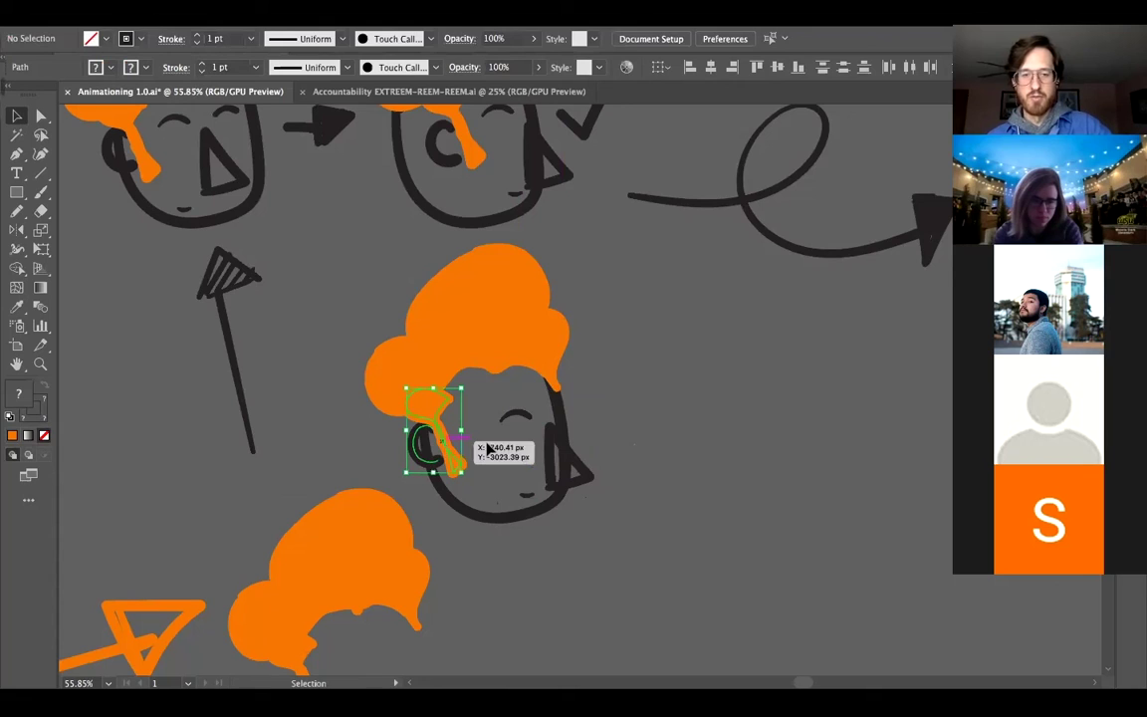
{"action": "left_click_drag", "start_coordinate": [487, 450], "coordinate": [532, 450]}
{"action": "left_click", "coordinate": [607, 388]}
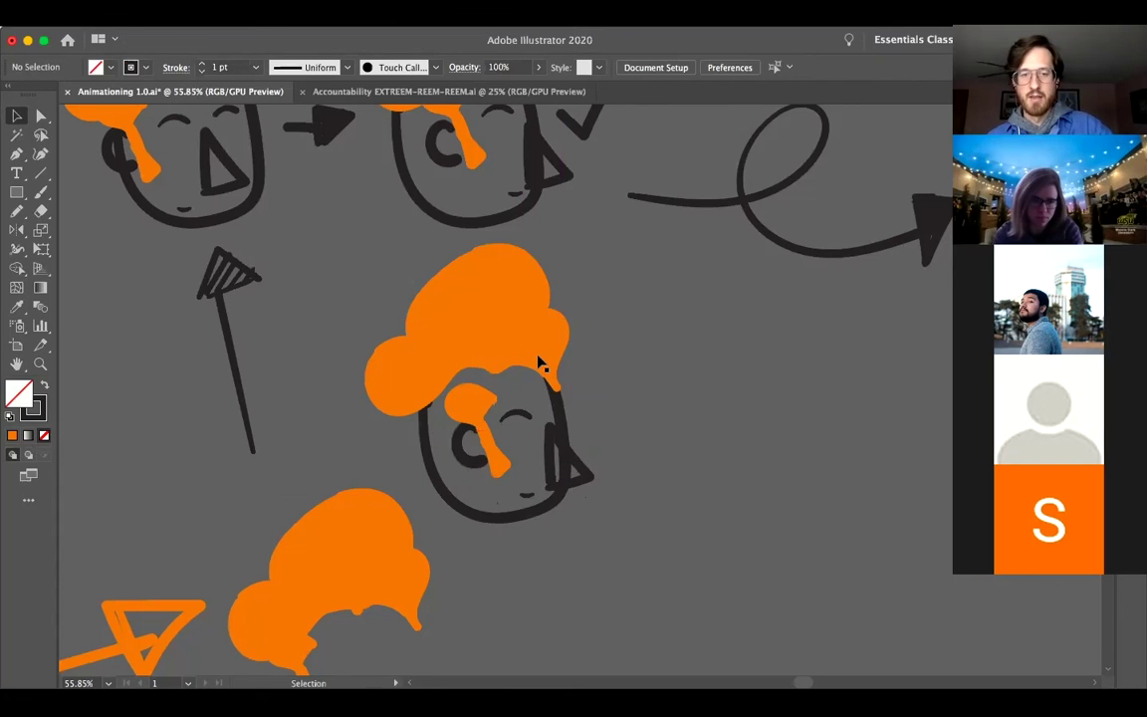
Step: Slide the large top hair slice and the bun slice toward the facing side of the copied head
{"action": "left_click", "coordinate": [537, 351]}
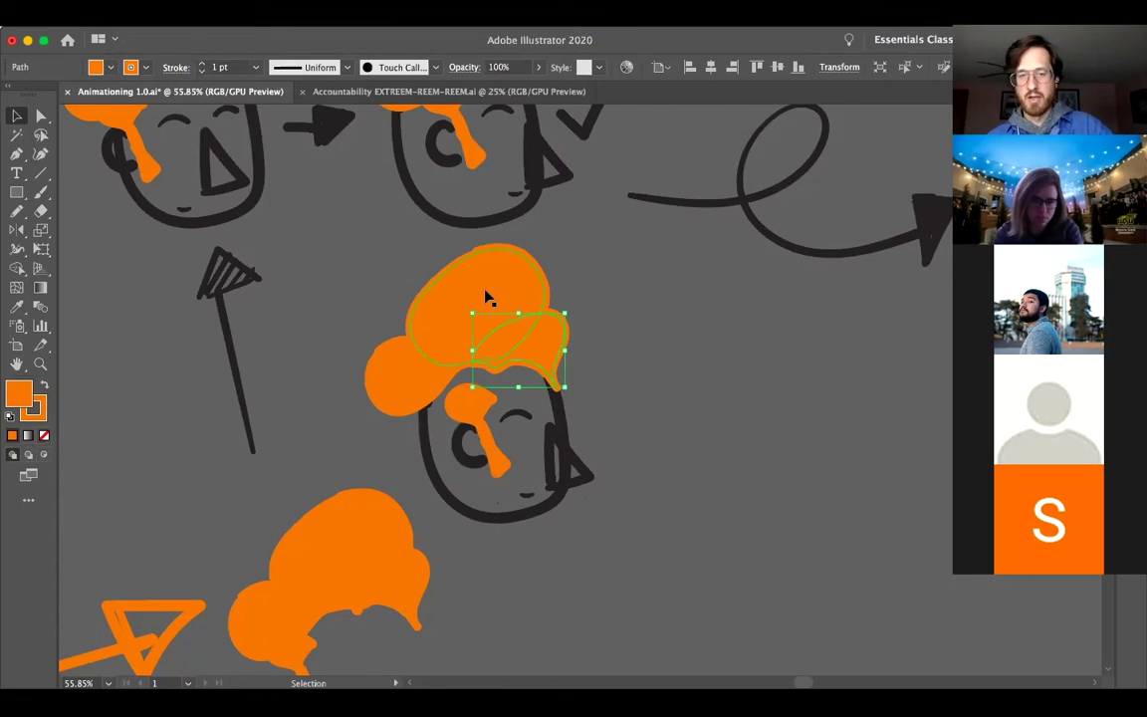
{"action": "left_click_drag", "start_coordinate": [545, 308], "coordinate": [609, 314]}
{"action": "left_click_drag", "start_coordinate": [464, 371], "coordinate": [524, 370]}
{"action": "left_click", "coordinate": [452, 379], "text": "shift"}
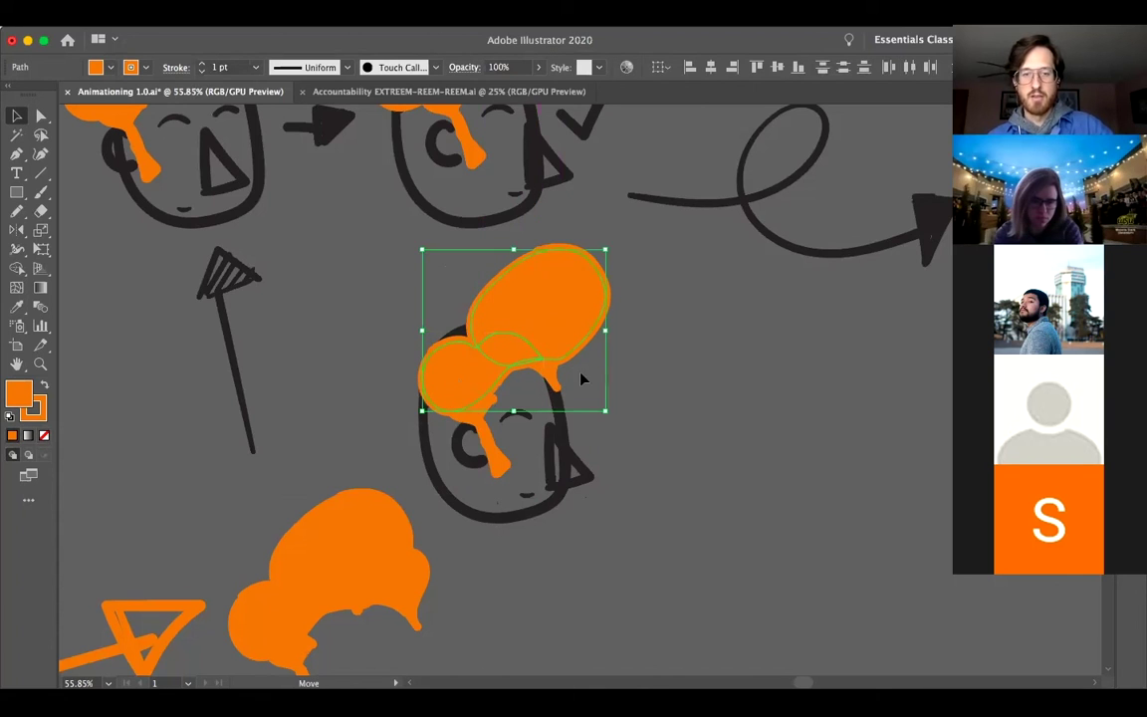
{"action": "key", "text": "super+shift+a"}
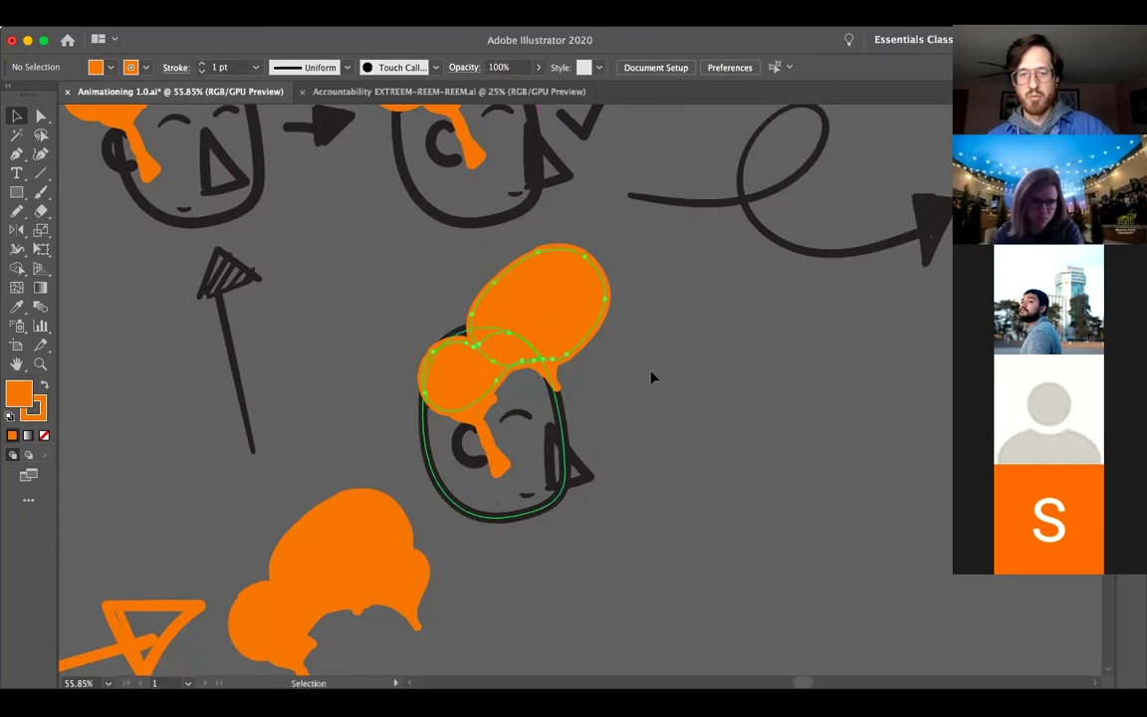
Step: Compare the copied head with the finished heads and select its hair slices to inspect how they overlap
{"action": "key", "text": "z"}
{"action": "left_click", "coordinate": [693, 363], "text": "alt"}
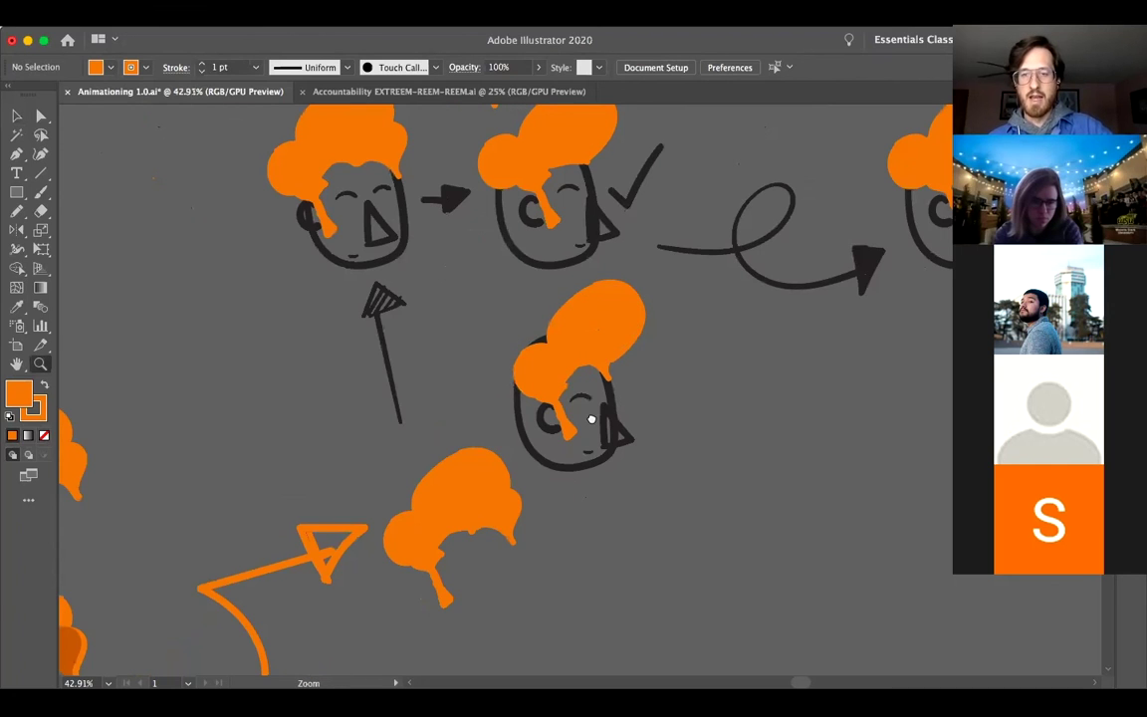
{"action": "scroll", "coordinate": [591, 419], "scroll_direction": "up", "scroll_amount": 2}
{"action": "key", "text": "v"}
{"action": "scroll", "coordinate": [458, 389], "scroll_direction": "right", "scroll_amount": 3}
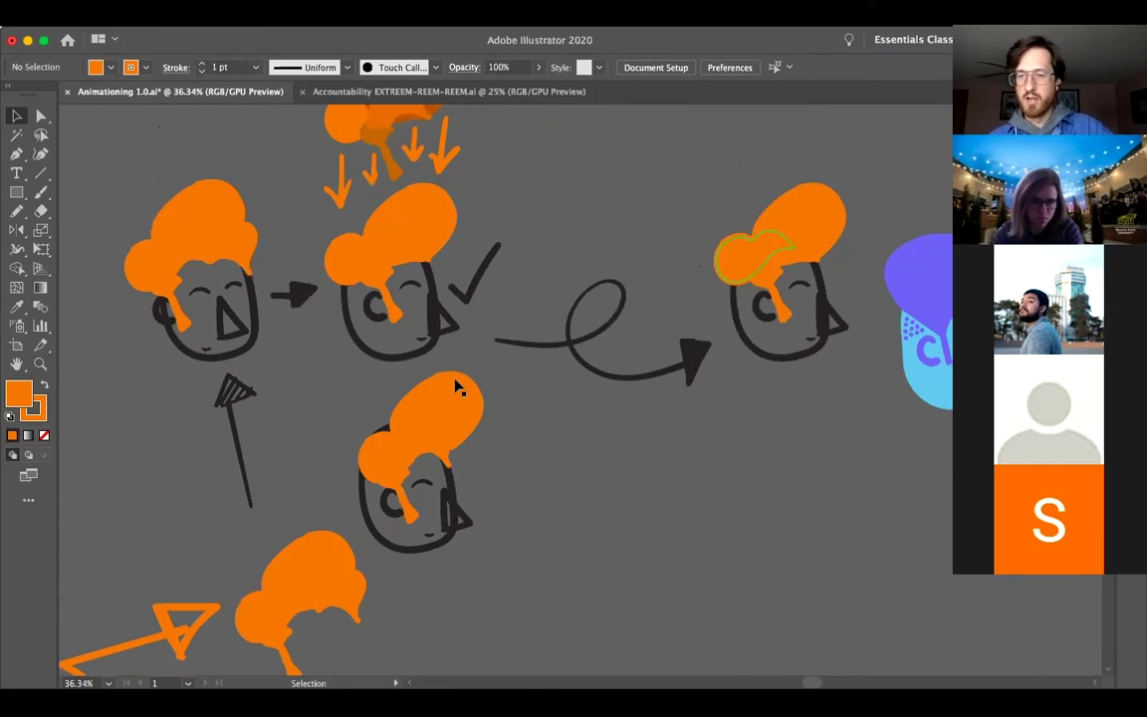
{"action": "key", "text": "z"}
{"action": "left_click_drag", "start_coordinate": [391, 430], "coordinate": [456, 463]}
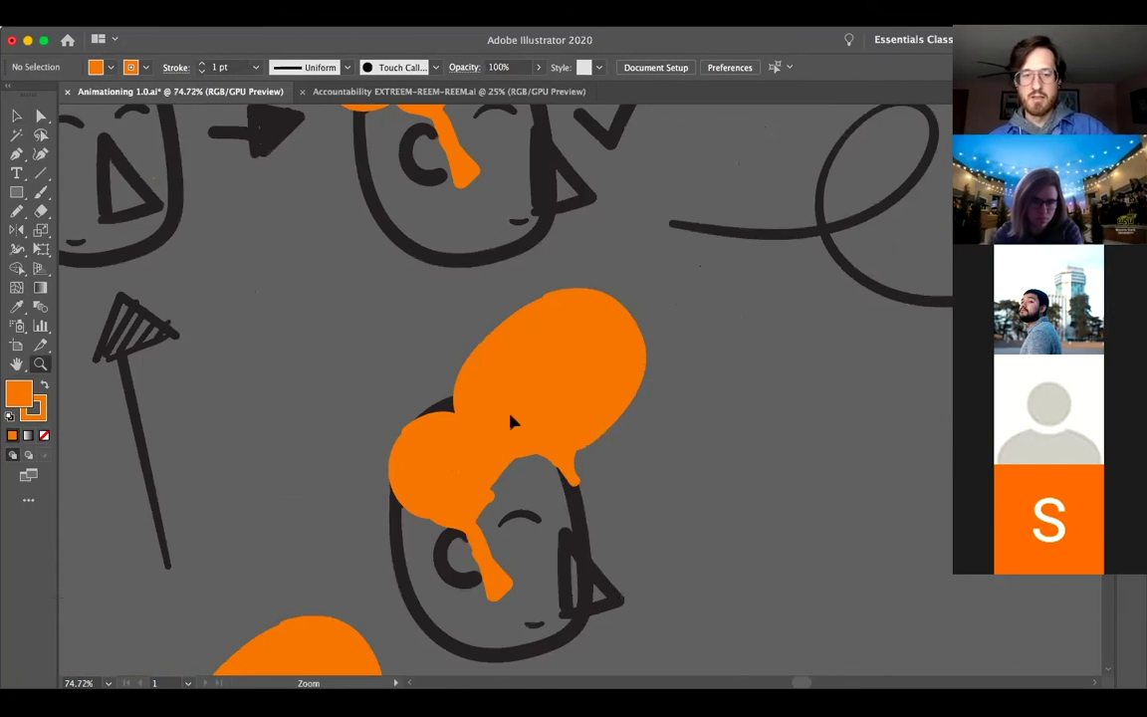
{"action": "key", "text": "v"}
{"action": "left_click", "coordinate": [454, 484]}
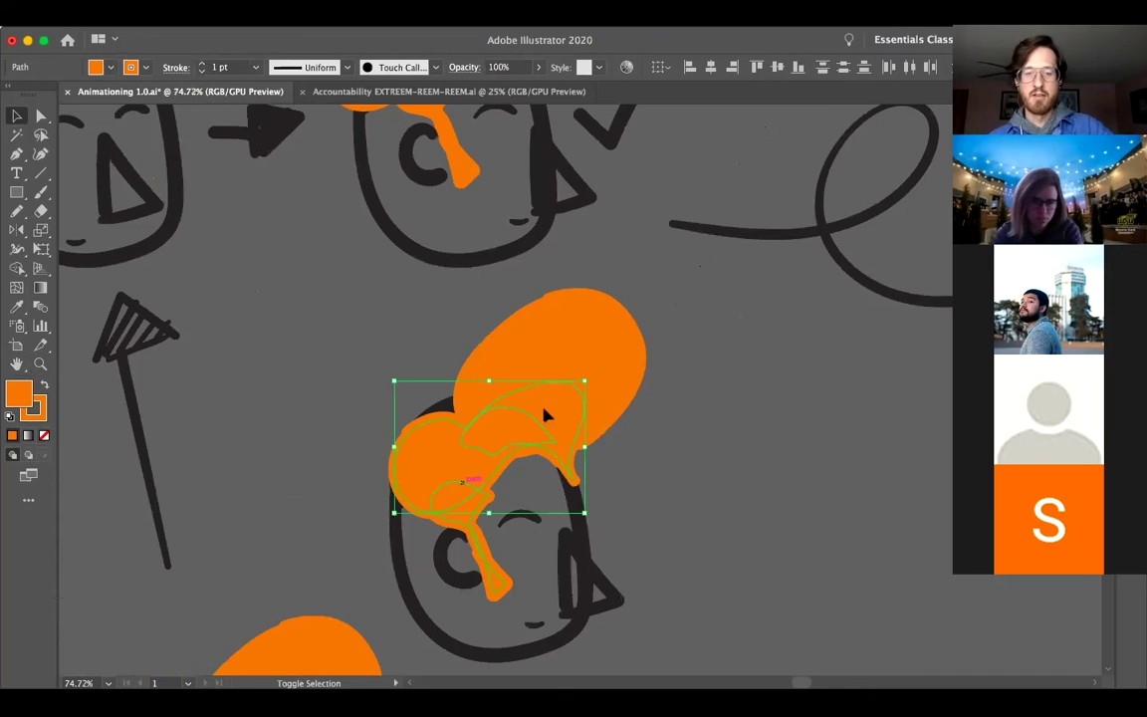
{"action": "left_click", "coordinate": [481, 384]}
{"action": "left_click", "coordinate": [427, 463], "text": "shift"}
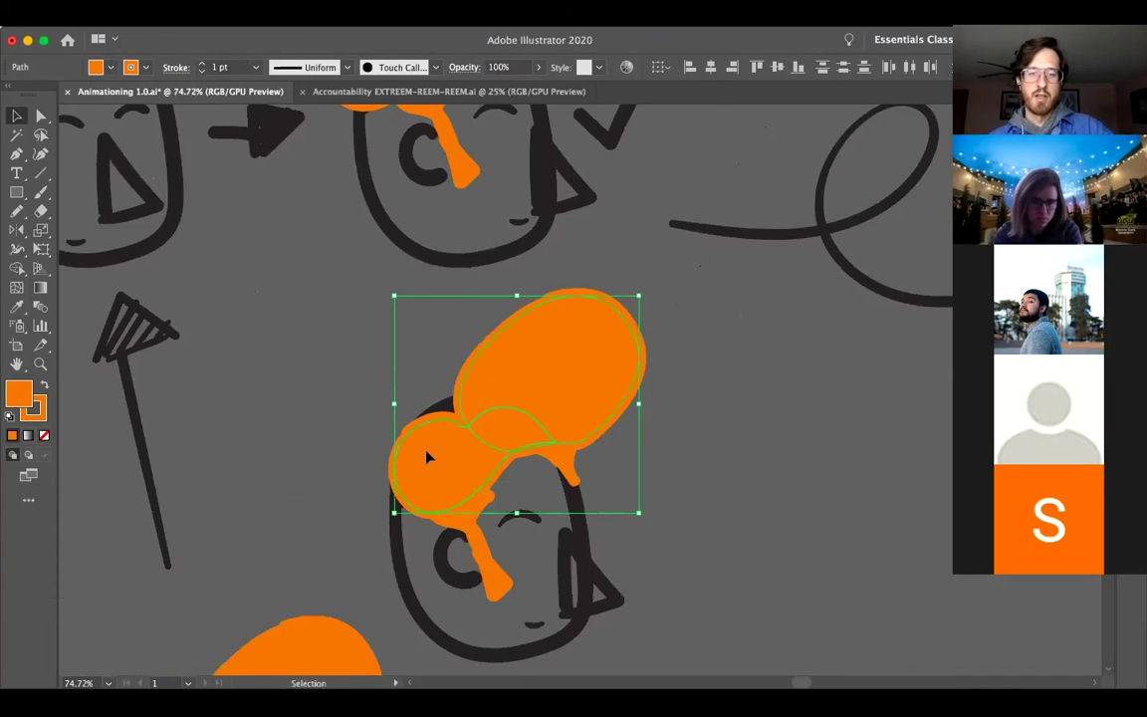
{"action": "left_click", "coordinate": [622, 418], "text": "shift"}
{"action": "left_click", "coordinate": [683, 448]}
Step: Examine the turned copy alongside the checked head turn, the separated hair slices and the head after the looping arrow
{"action": "key", "text": "z"}
{"action": "left_click_drag", "start_coordinate": [681, 446], "coordinate": [493, 496]}
{"action": "left_click_drag", "start_coordinate": [630, 462], "coordinate": [504, 497]}
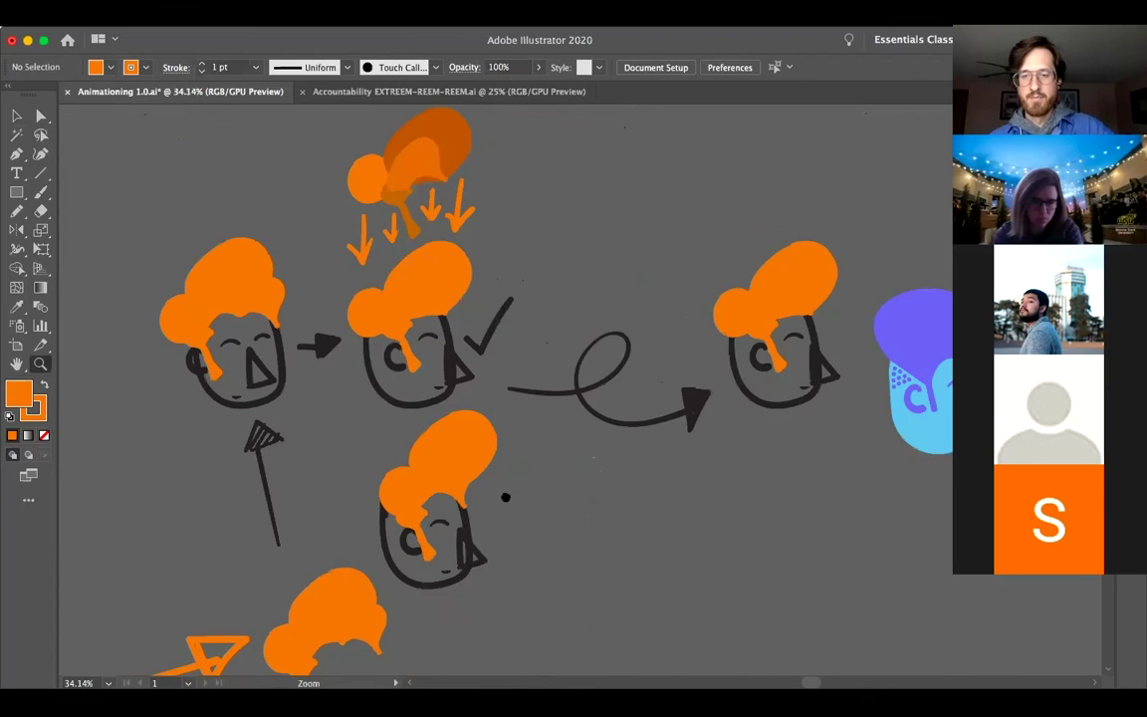
{"action": "scroll", "coordinate": [648, 471], "scroll_direction": "up", "scroll_amount": 2}
{"action": "scroll", "coordinate": [697, 418], "scroll_direction": "left", "scroll_amount": 3}
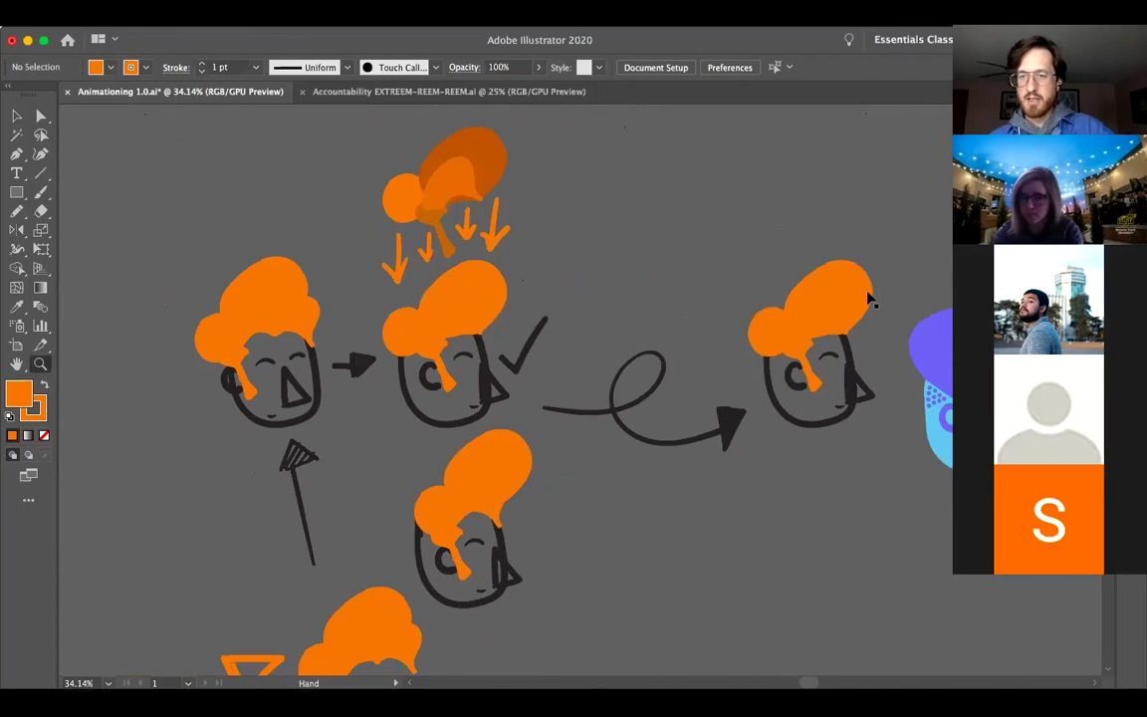
{"action": "key", "text": "v"}
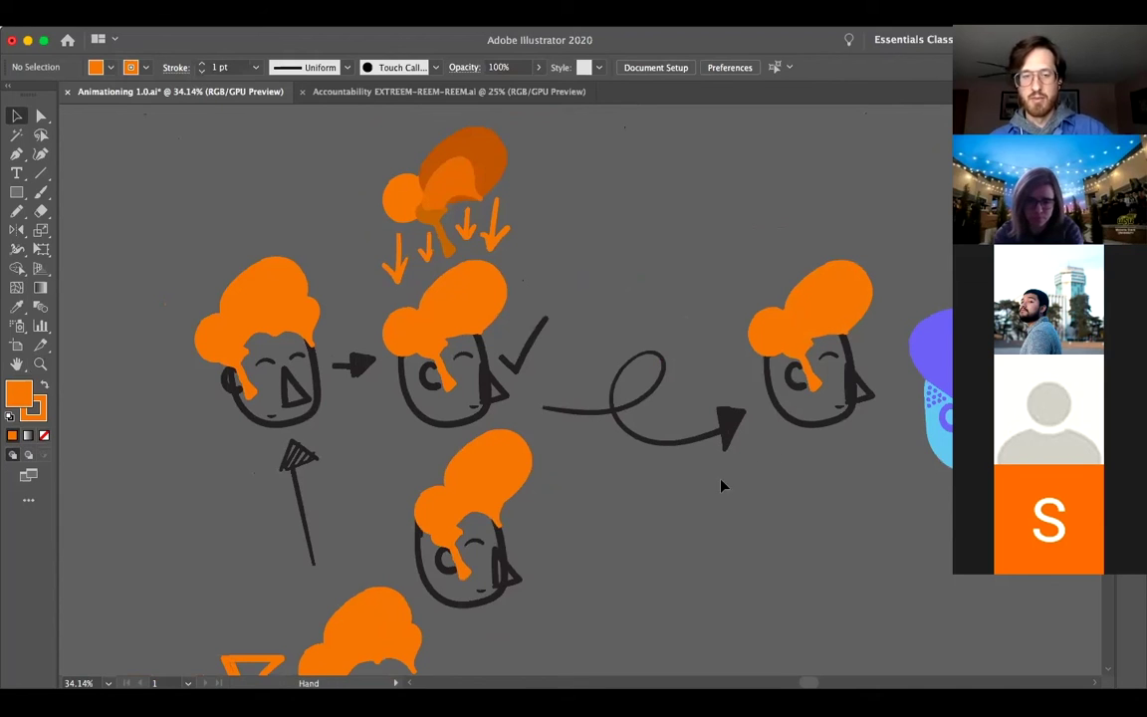
{"action": "left_click_drag", "start_coordinate": [723, 486], "coordinate": [678, 500]}
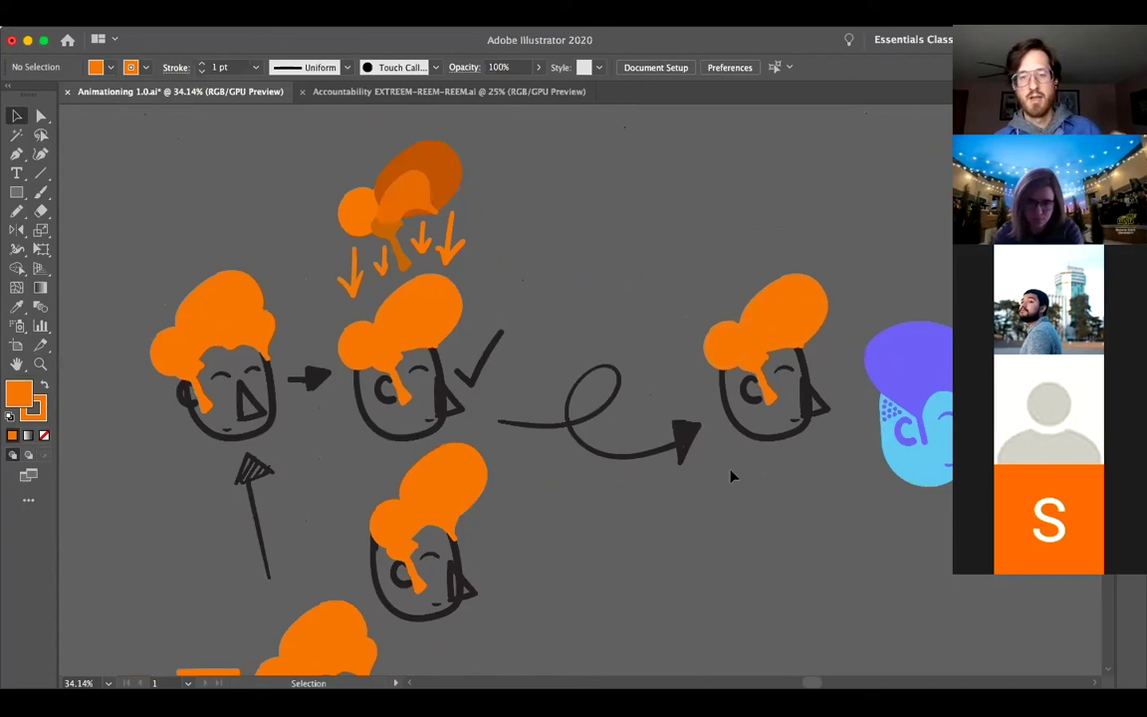
{"action": "scroll", "coordinate": [537, 269], "scroll_direction": "left", "scroll_amount": 3}
{"action": "scroll", "coordinate": [537, 269], "scroll_direction": "up", "scroll_amount": 1}
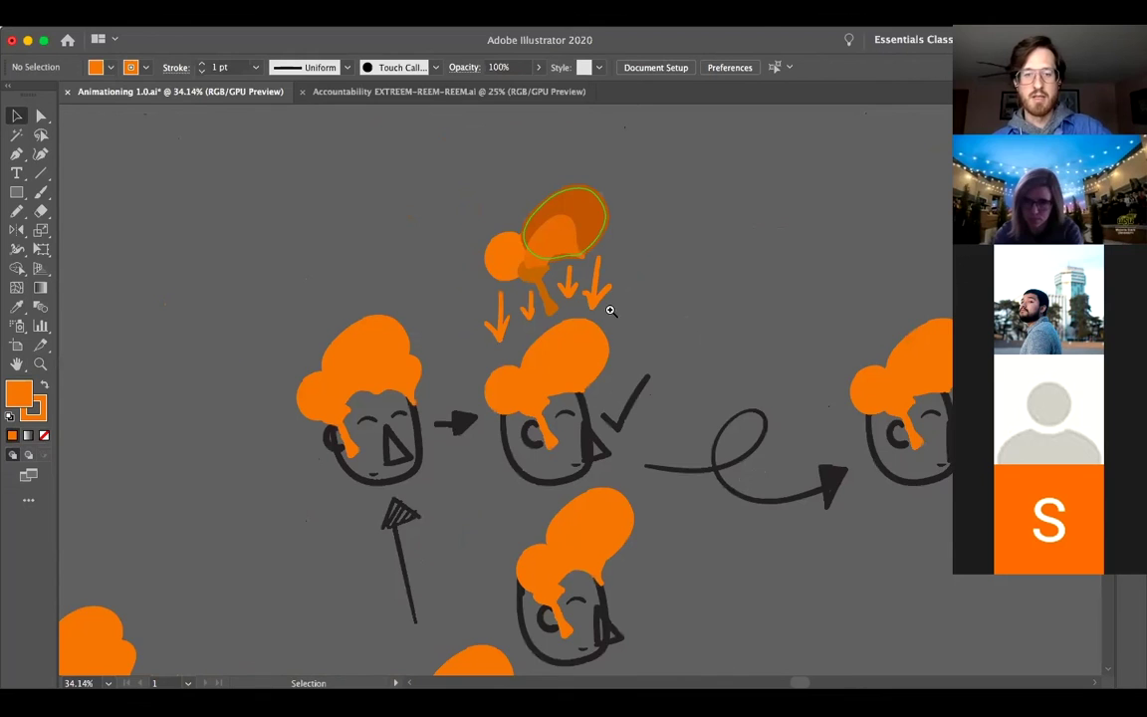
Step: Review the whole diagram from the "Simplify & Slice" title through the hair slicing to the completed head turn
{"action": "scroll", "coordinate": [455, 373], "scroll_direction": "down", "scroll_amount": 1}
{"action": "scroll", "coordinate": [746, 312], "scroll_direction": "down", "scroll_amount": 5}
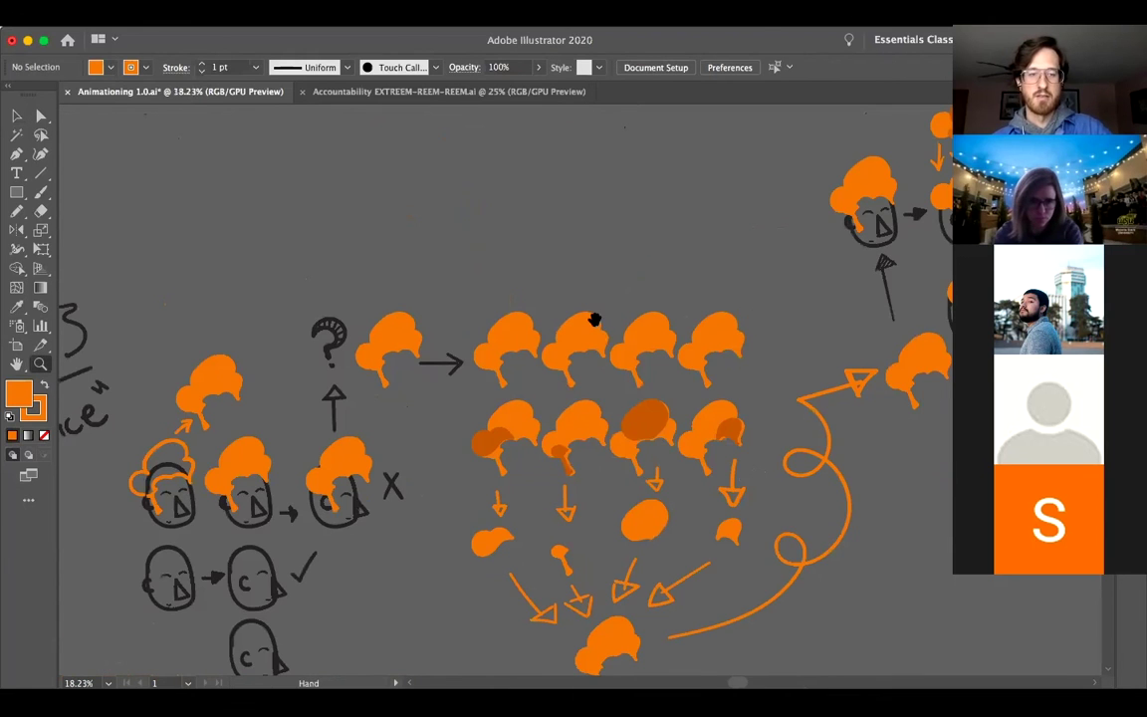
{"action": "scroll", "coordinate": [588, 284], "scroll_direction": "left", "scroll_amount": 6}
{"action": "scroll", "coordinate": [588, 283], "scroll_direction": "down", "scroll_amount": 1}
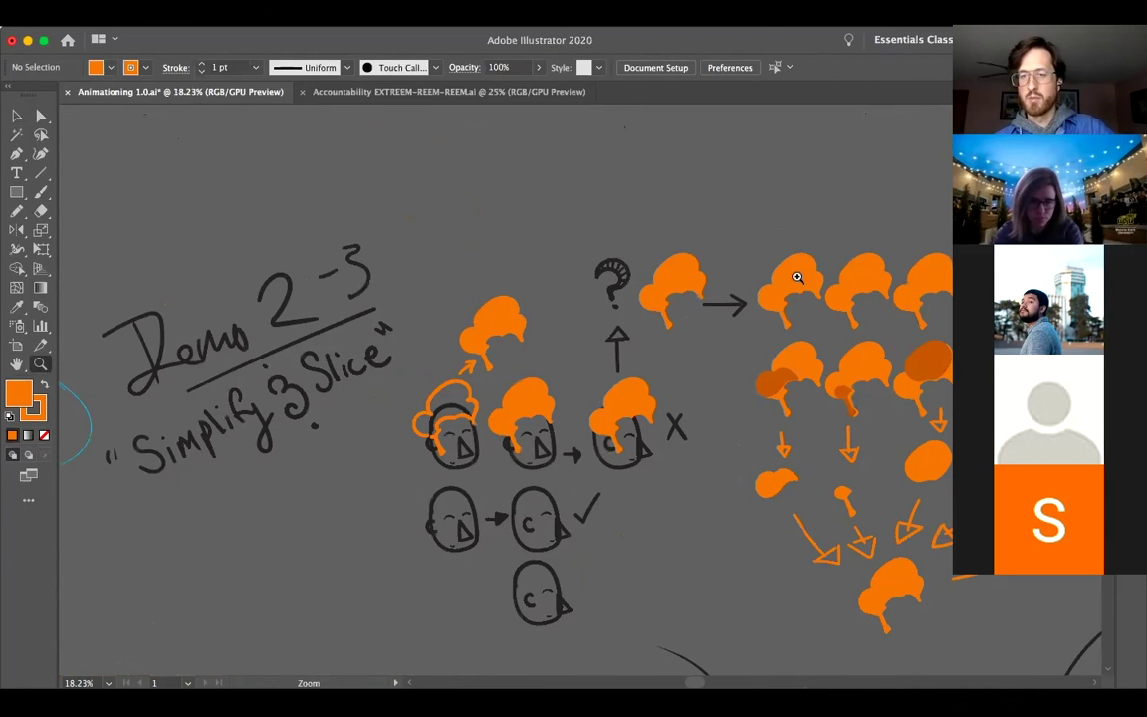
{"action": "scroll", "coordinate": [713, 342], "scroll_direction": "right", "scroll_amount": 10}
{"action": "scroll", "coordinate": [713, 342], "scroll_direction": "up", "scroll_amount": 4}
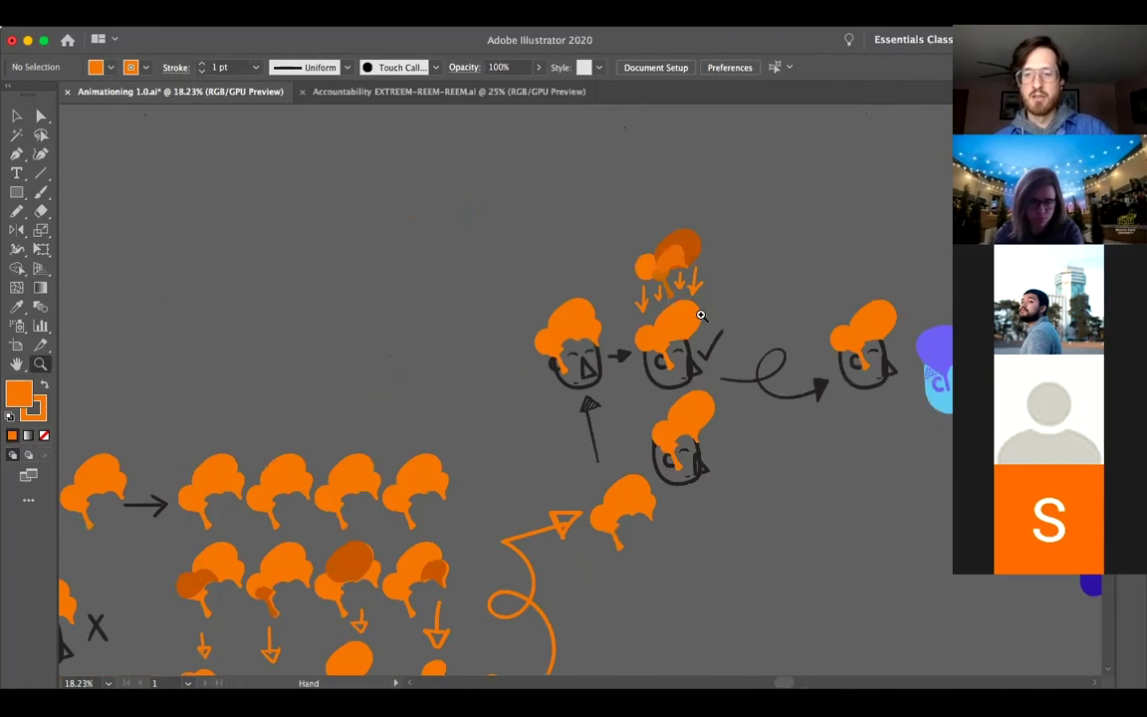
Step: Try to slide the overlapping front hair pieces of the separate purple head backward across its face, and undo that move
{"action": "scroll", "coordinate": [699, 314], "scroll_direction": "right", "scroll_amount": 2}
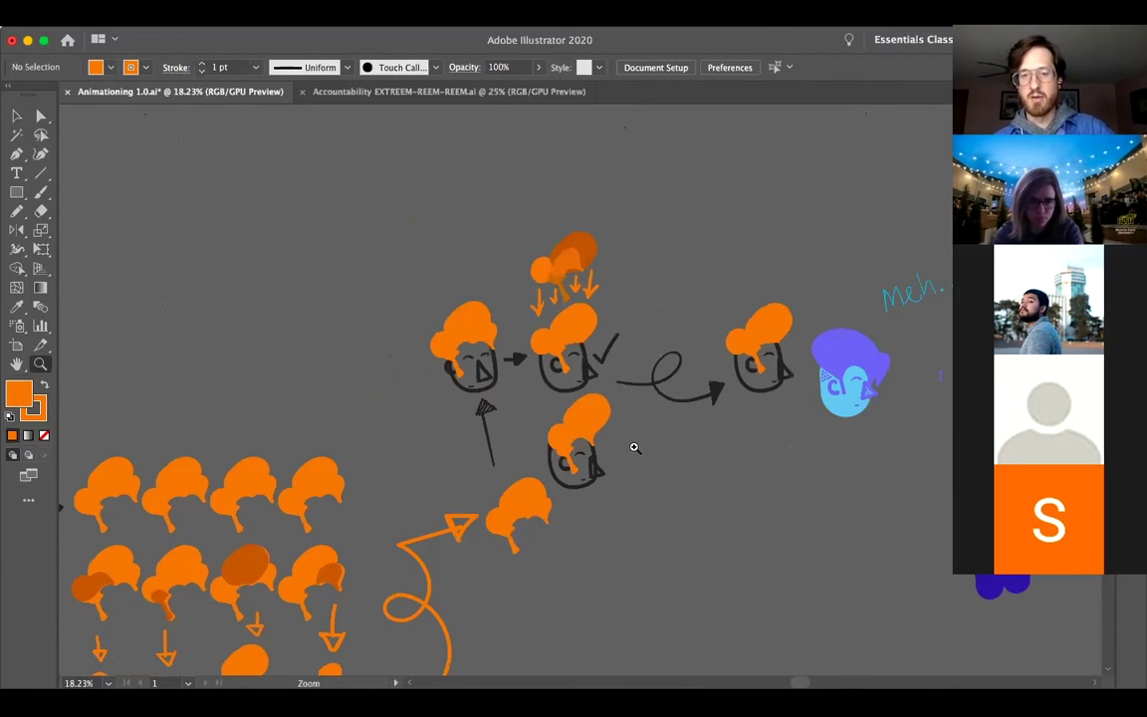
{"action": "scroll", "coordinate": [697, 435], "scroll_direction": "up", "scroll_amount": 2}
{"action": "scroll", "coordinate": [541, 435], "scroll_direction": "right", "scroll_amount": 4}
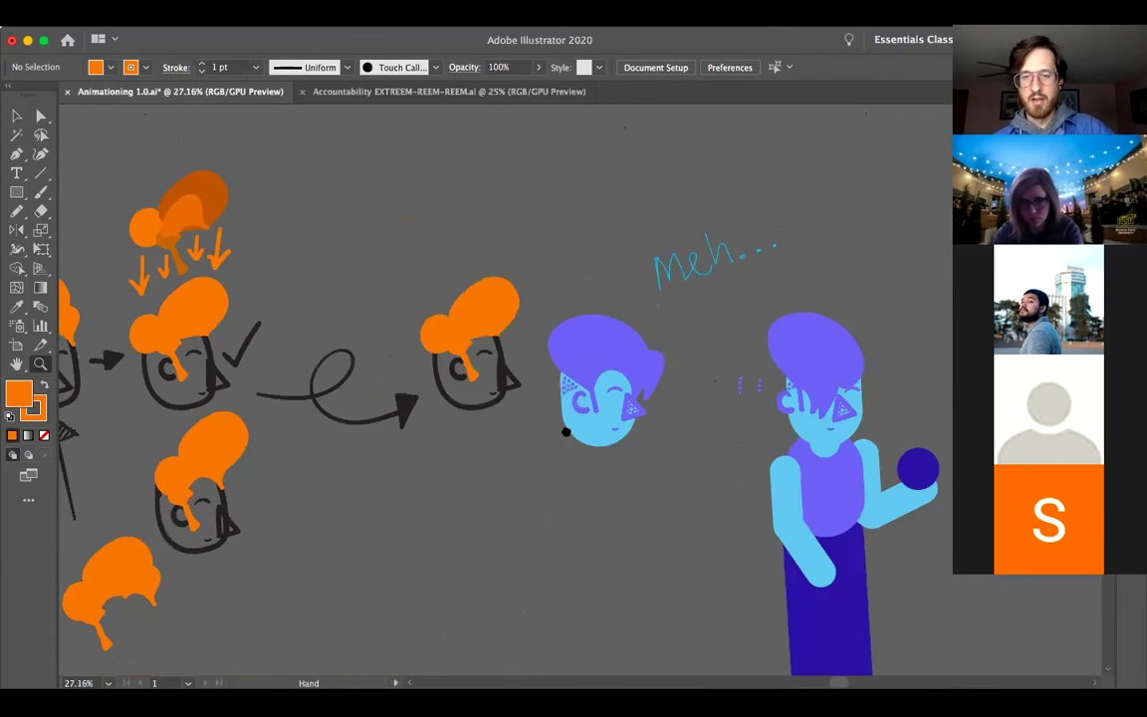
{"action": "scroll", "coordinate": [558, 428], "scroll_direction": "right", "scroll_amount": 2}
{"action": "scroll", "coordinate": [557, 428], "scroll_direction": "down", "scroll_amount": 1}
{"action": "key", "text": "v"}
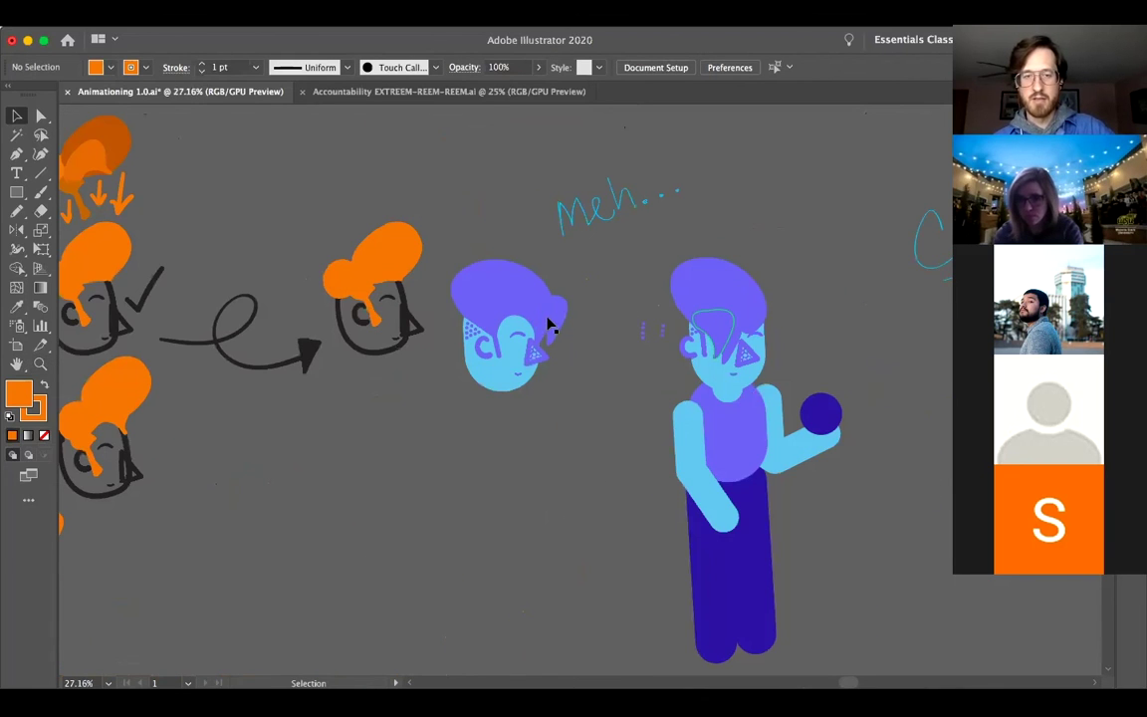
{"action": "left_click", "coordinate": [549, 321]}
{"action": "left_click", "coordinate": [563, 315], "text": "shift"}
{"action": "left_click_drag", "start_coordinate": [543, 324], "coordinate": [509, 332]}
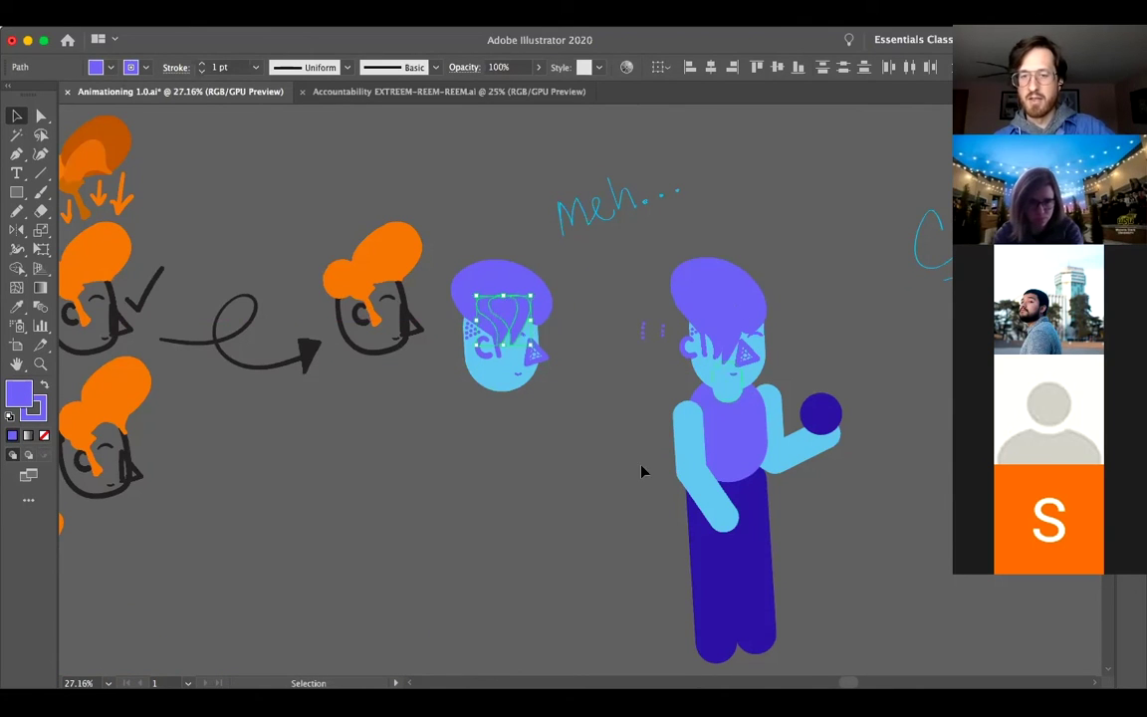
{"action": "key", "text": "ctrl+z"}
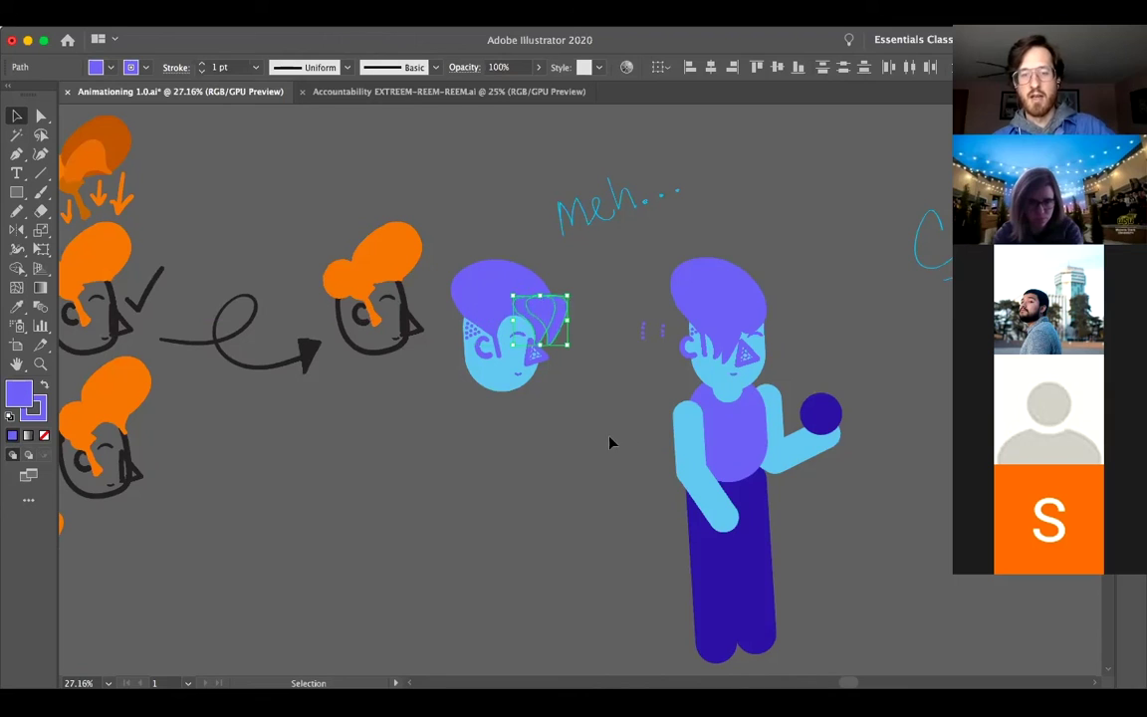
{"action": "left_click", "coordinate": [611, 439]}
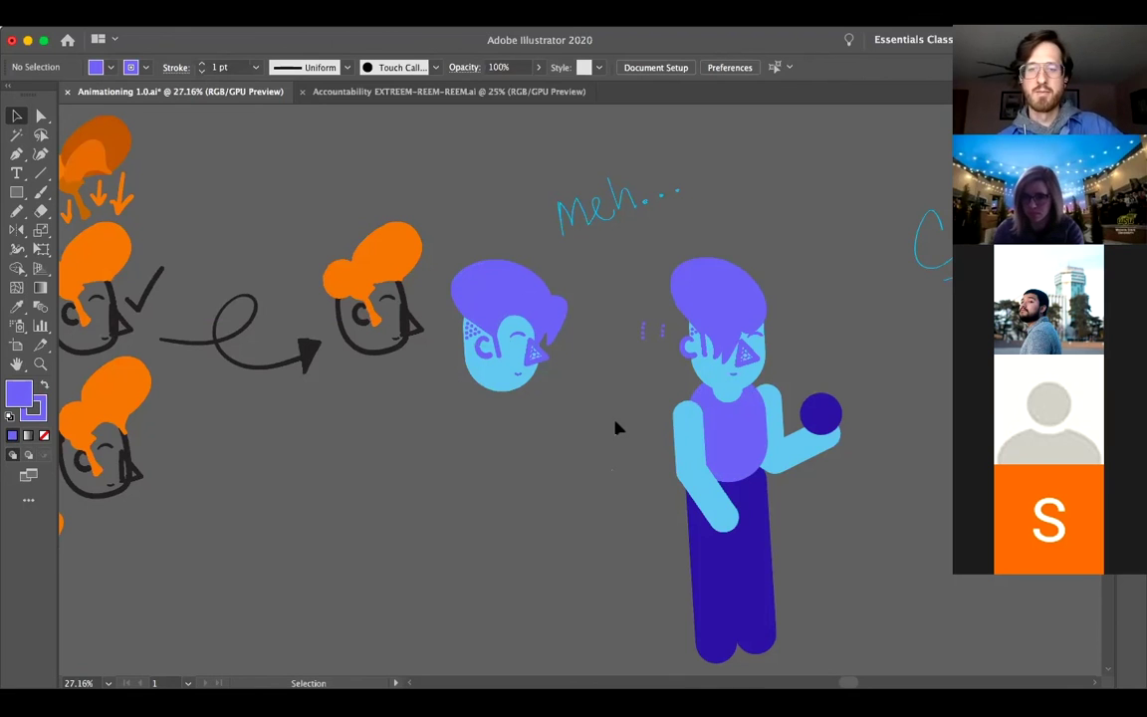
Step: Draw a dark blue rectangle with fully rounded ends below the separate purple head, using the same fill as the figure's trouser leg
{"action": "left_click_drag", "start_coordinate": [603, 391], "coordinate": [569, 389]}
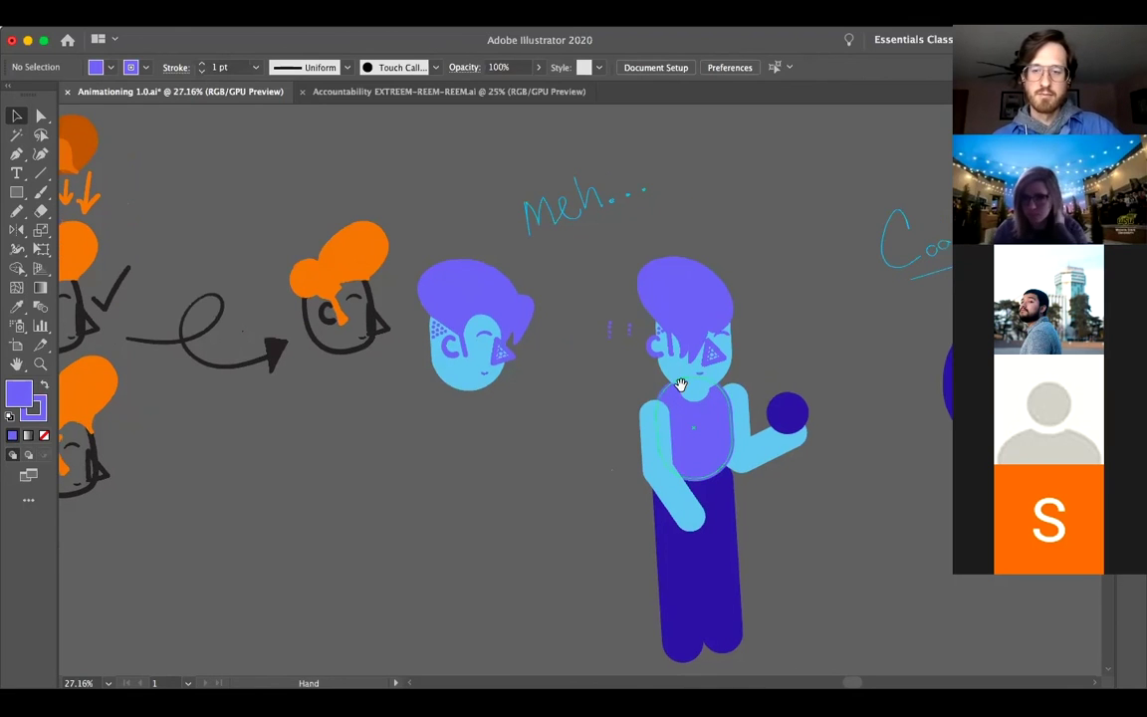
{"action": "left_click_drag", "start_coordinate": [681, 385], "coordinate": [595, 387]}
{"action": "left_click_drag", "start_coordinate": [498, 384], "coordinate": [666, 364]}
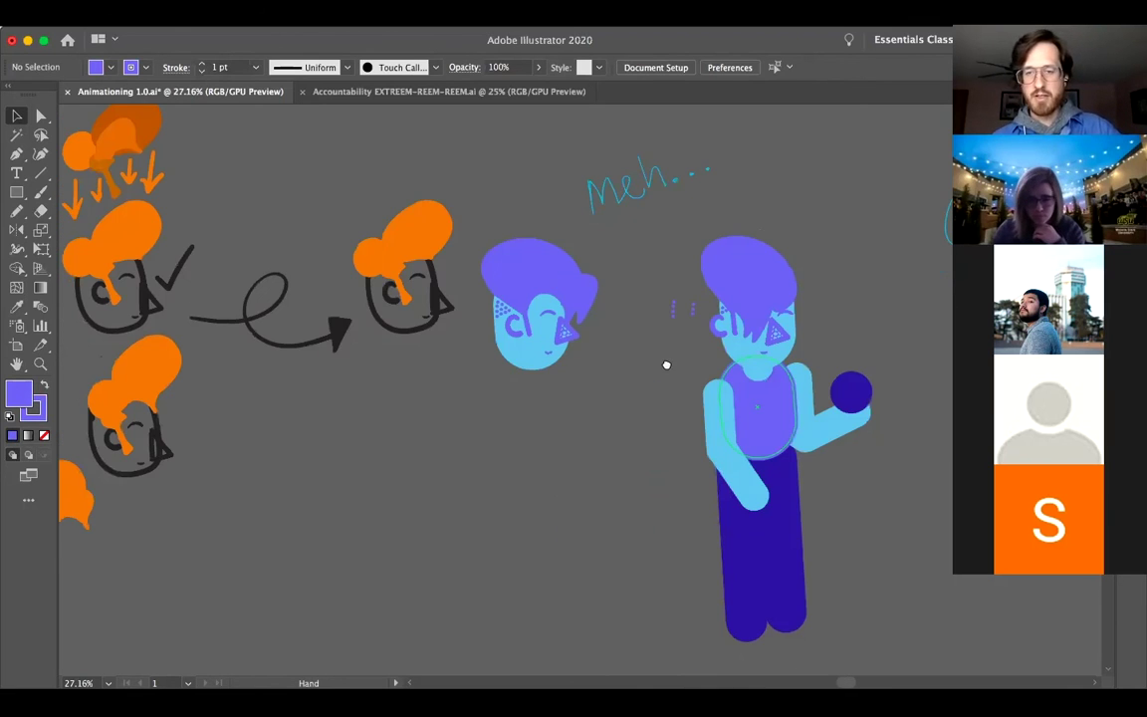
{"action": "left_click", "coordinate": [733, 541]}
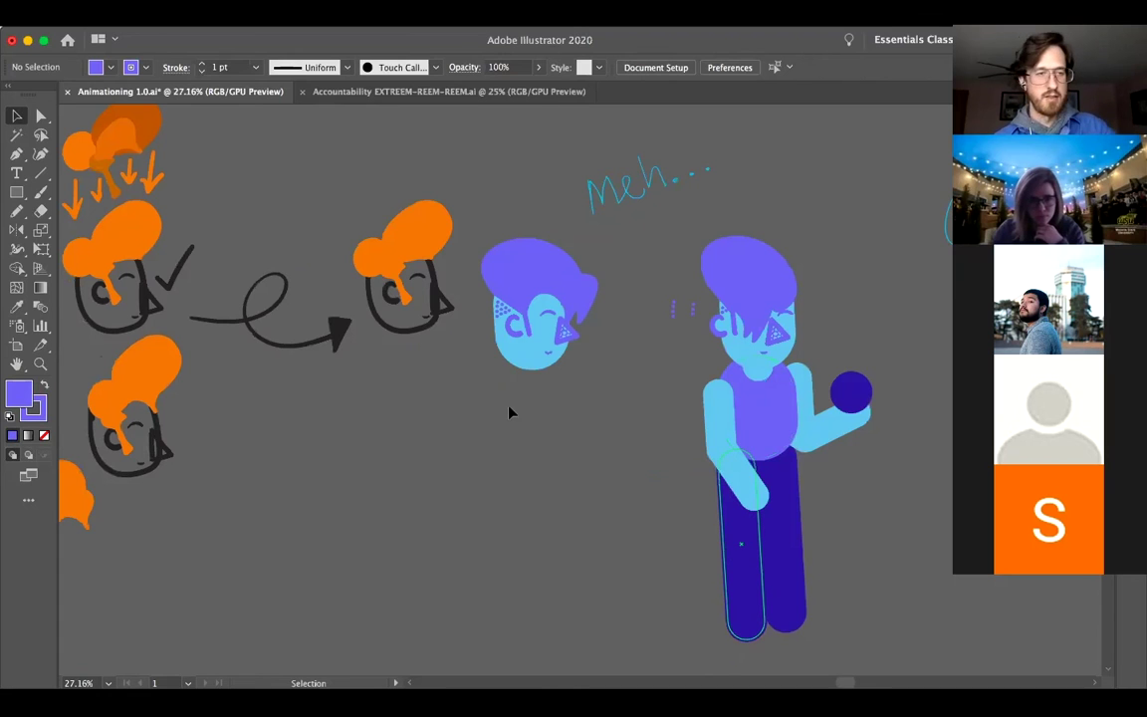
{"action": "left_click", "coordinate": [15, 193]}
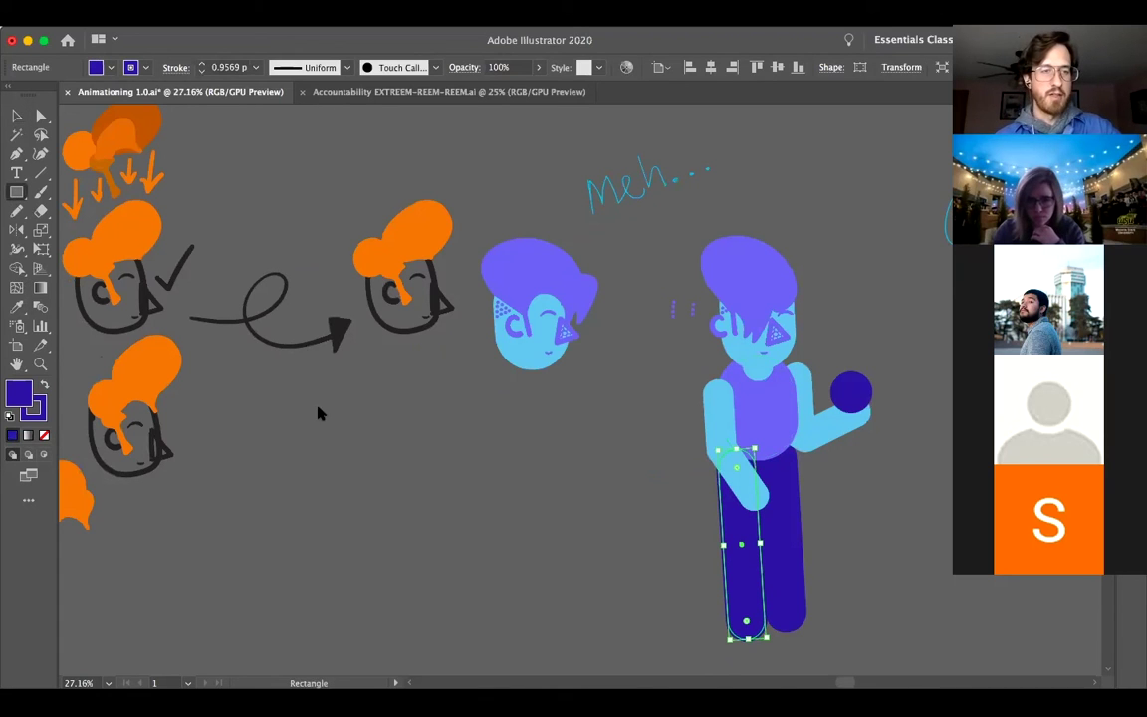
{"action": "left_click_drag", "start_coordinate": [540, 432], "coordinate": [615, 606]}
{"action": "key", "text": "Down"}
{"action": "key", "text": "Down"}
{"action": "key", "text": "Down"}
{"action": "key", "text": "Up"}
{"action": "key", "text": "Up"}
{"action": "key", "text": "Up"}
{"action": "key", "text": "Up"}
{"action": "key", "text": "Up"}
{"action": "key", "text": "Up"}
{"action": "key", "text": "Up"}
{"action": "key", "text": "Up"}
{"action": "key", "text": "Up"}
{"action": "key", "text": "Up"}
{"action": "key", "text": "Up"}
{"action": "key", "text": "Up"}
{"action": "key", "text": "Up"}
{"action": "key", "text": "Up"}
{"action": "key", "text": "Up"}
{"action": "key", "text": "Up"}
{"action": "key", "text": "Up"}
{"action": "key", "text": "Up"}
{"action": "key", "text": "Up"}
{"action": "key", "text": "Up"}
{"action": "key", "text": "Up"}
{"action": "key", "text": "Up"}
{"action": "key", "text": "Up"}
{"action": "key", "text": "Up"}
{"action": "key", "text": "Up"}
{"action": "key", "text": "Up"}
{"action": "key", "text": "Up"}
{"action": "key", "text": "Up"}
{"action": "key", "text": "Up"}
{"action": "key", "text": "Up"}
{"action": "key", "text": "Up"}
{"action": "key", "text": "Up"}
{"action": "key", "text": "Up"}
{"action": "key", "text": "Up"}
{"action": "key", "text": "Up"}
{"action": "key", "text": "Up"}
{"action": "key", "text": "Up"}
{"action": "key", "text": "Up"}
{"action": "key", "text": "Up"}
{"action": "key", "text": "Up"}
{"action": "key", "text": "Up"}
{"action": "key", "text": "Up"}
{"action": "key", "text": "Up"}
{"action": "key", "text": "Up"}
{"action": "key", "text": "Up"}
{"action": "key", "text": "Up"}
{"action": "key", "text": "Up"}
{"action": "key", "text": "Up"}
{"action": "key", "text": "Up"}
{"action": "key", "text": "Up"}
{"action": "key", "text": "Up"}
{"action": "key", "text": "Up"}
{"action": "key", "text": "Up"}
{"action": "key", "text": "Up"}
{"action": "key", "text": "Up"}
{"action": "key", "text": "Up"}
{"action": "key", "text": "Up"}
{"action": "key", "text": "Up"}
{"action": "key", "text": "Up"}
{"action": "key", "text": "Up"}
{"action": "key", "text": "Up"}
{"action": "key", "text": "Up"}
{"action": "key", "text": "v"}
{"action": "left_click", "coordinate": [515, 451]}
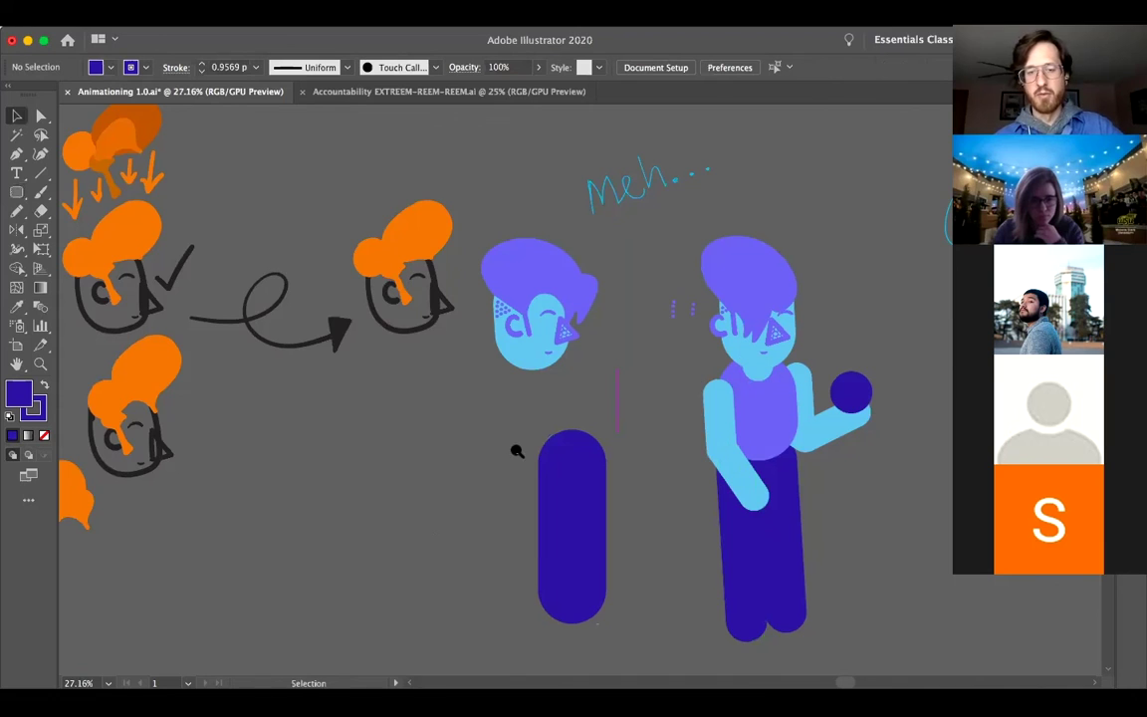
Step: Reduce the rounded bar to about 159 px wide and shorten it from both ends
{"action": "scroll", "coordinate": [516, 451], "scroll_direction": "up", "scroll_amount": 3}
{"action": "left_click", "coordinate": [593, 428]}
{"action": "scroll", "coordinate": [593, 428], "scroll_direction": "down", "scroll_amount": 2}
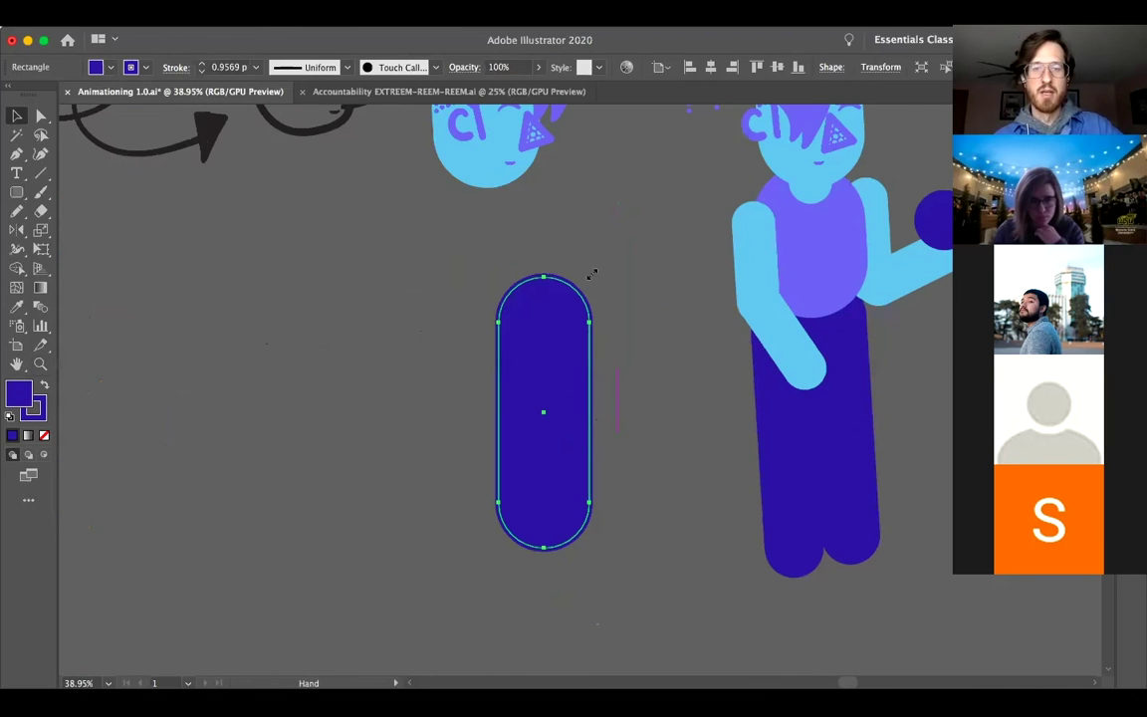
{"action": "left_click_drag", "start_coordinate": [585, 366], "coordinate": [594, 368]}
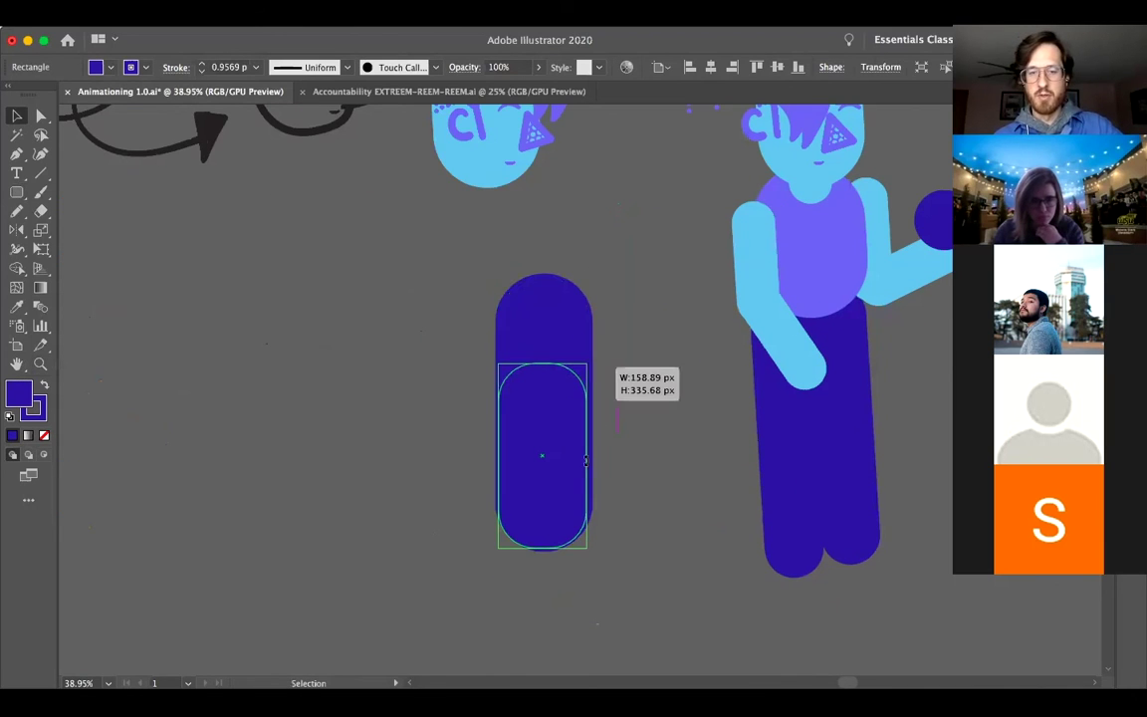
{"action": "left_click_drag", "start_coordinate": [586, 460], "coordinate": [585, 460]}
{"action": "left_click_drag", "start_coordinate": [542, 551], "coordinate": [657, 476]}
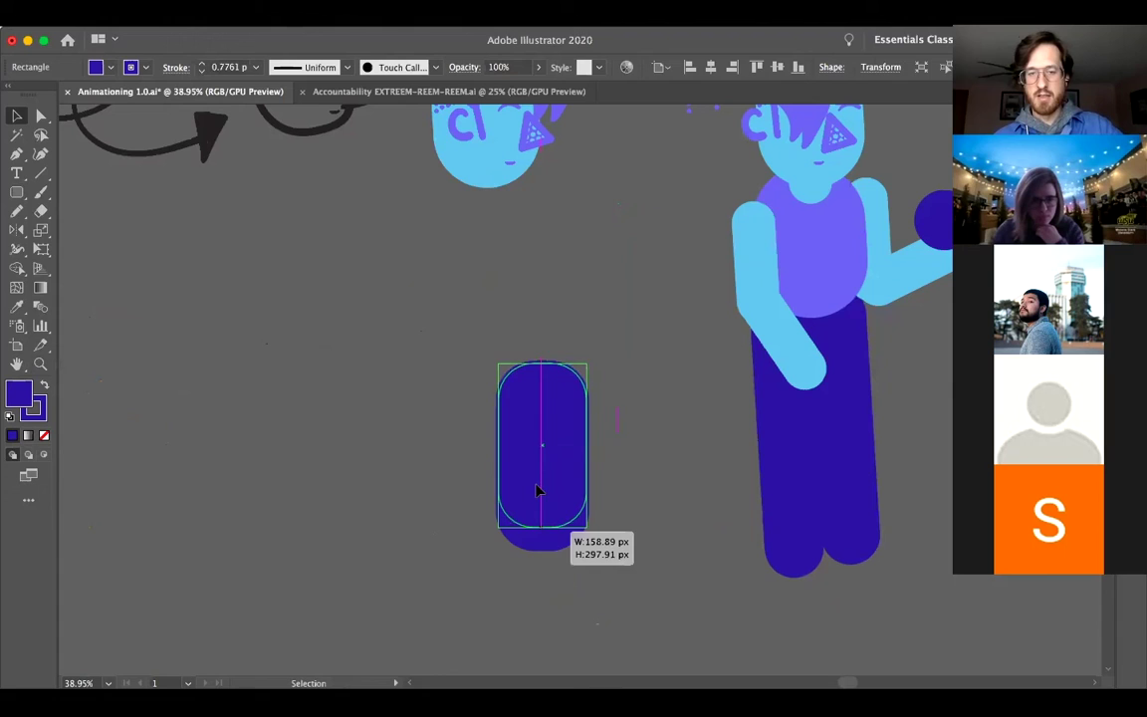
{"action": "left_click_drag", "start_coordinate": [537, 490], "coordinate": [537, 484]}
{"action": "key", "text": "super+shift+a"}
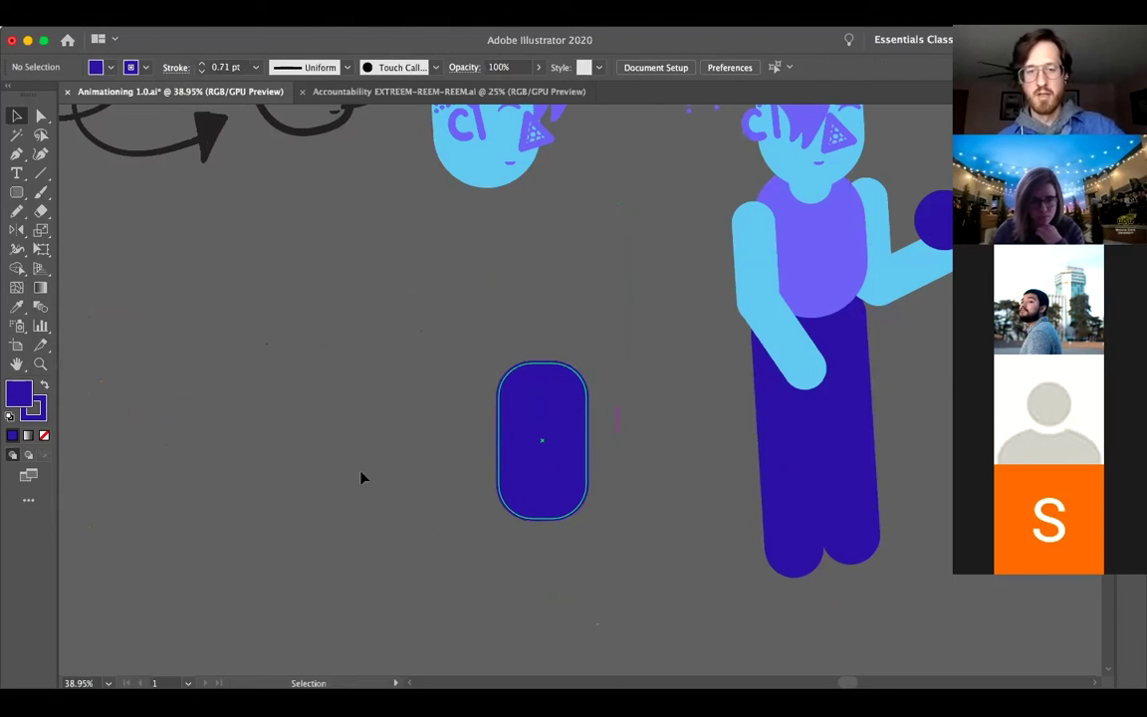
Step: Narrow the shortened rounded bar to about half its width so it forms a slim, limb-like pill
{"action": "left_click", "coordinate": [554, 441]}
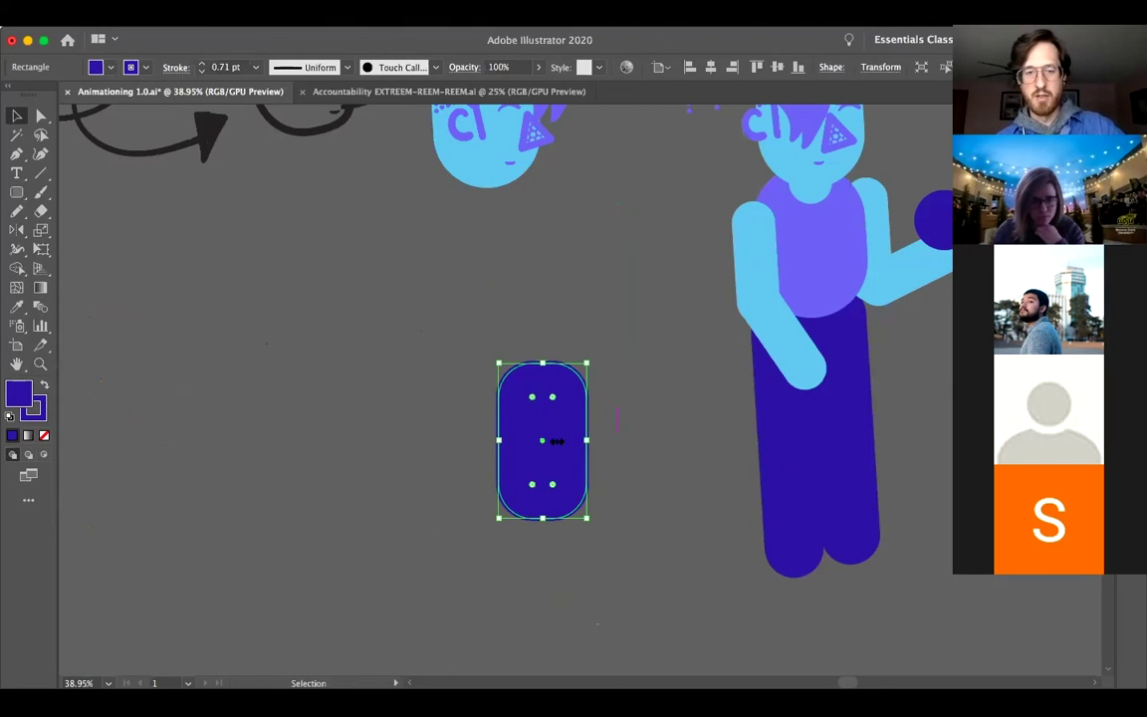
{"action": "left_click_drag", "start_coordinate": [556, 441], "coordinate": [566, 452]}
{"action": "left_click_drag", "start_coordinate": [667, 498], "coordinate": [667, 498]}
{"action": "left_click", "coordinate": [542, 379]}
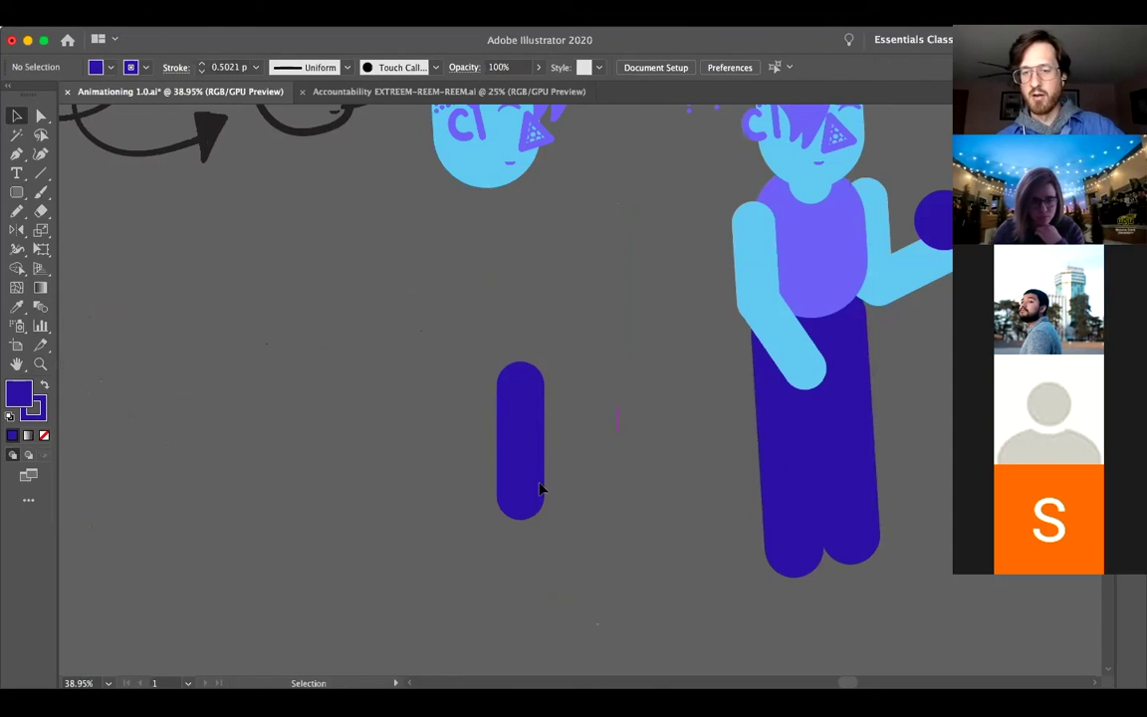
{"action": "left_click", "coordinate": [687, 361], "text": "alt+super"}
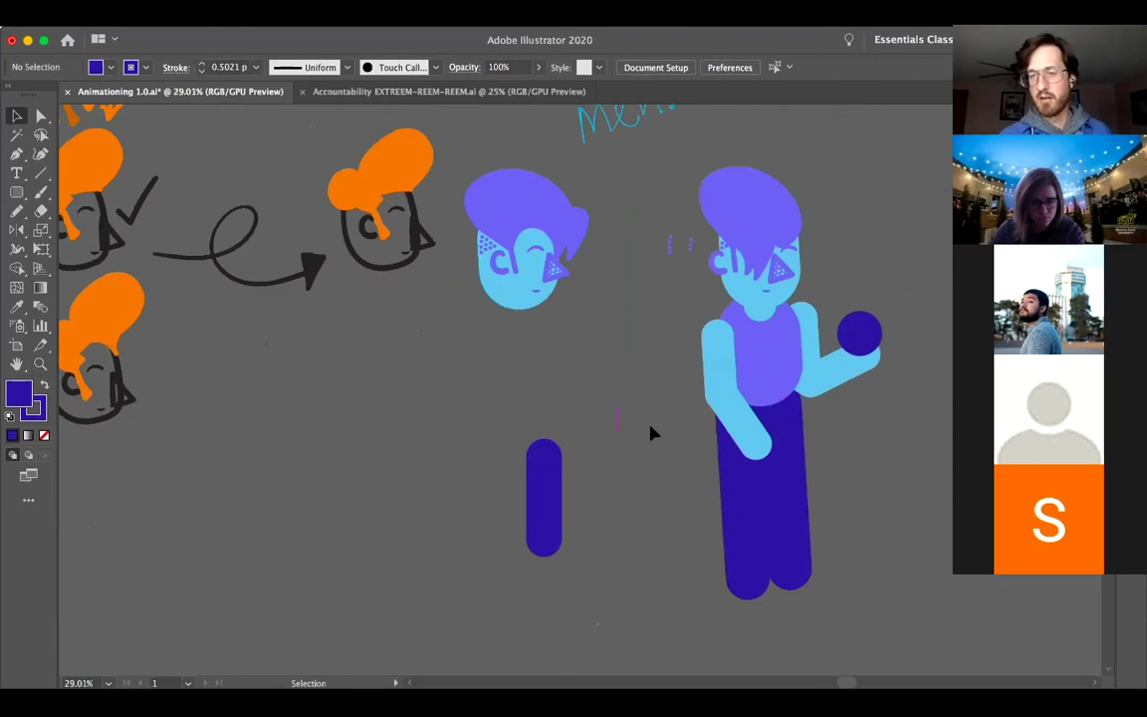
Step: Move the slim dark blue pill closer to the full purple figure
{"action": "left_click", "coordinate": [543, 485]}
{"action": "left_click_drag", "start_coordinate": [548, 481], "coordinate": [632, 489]}
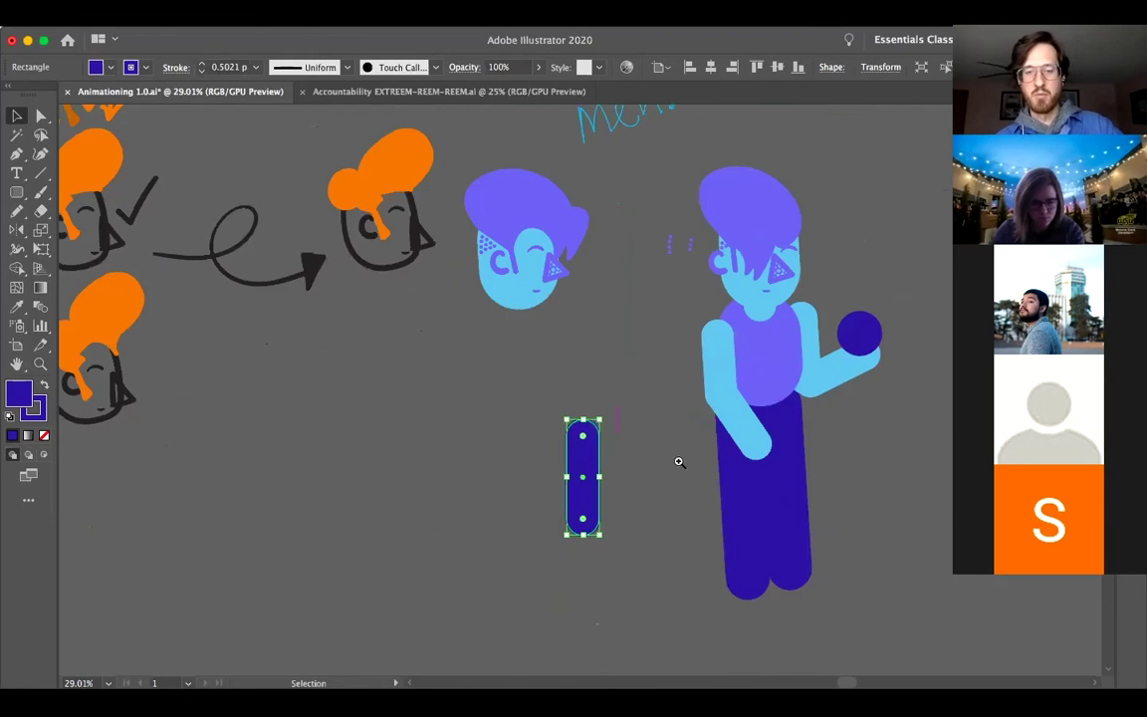
{"action": "key", "text": "super+space"}
{"action": "scroll", "coordinate": [657, 453], "scroll_direction": "down", "scroll_amount": 2}
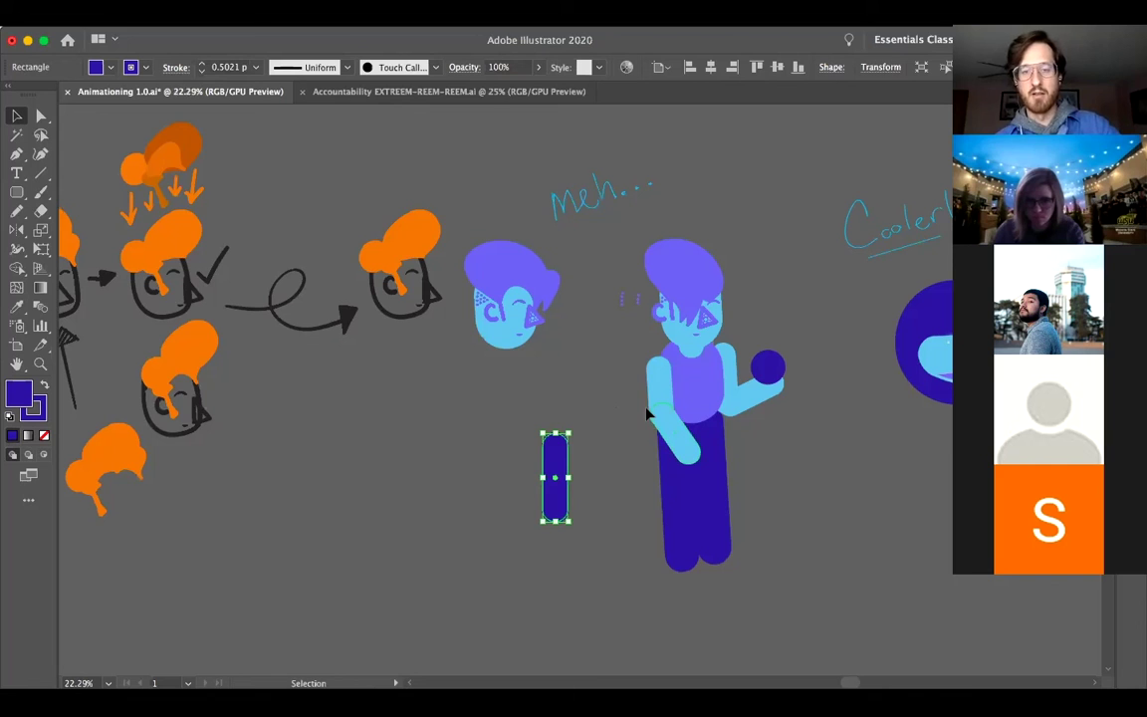
Step: Remove the demonstration pill from beside the purple figure
{"action": "left_click", "coordinate": [584, 487]}
{"action": "key", "text": "super+z"}
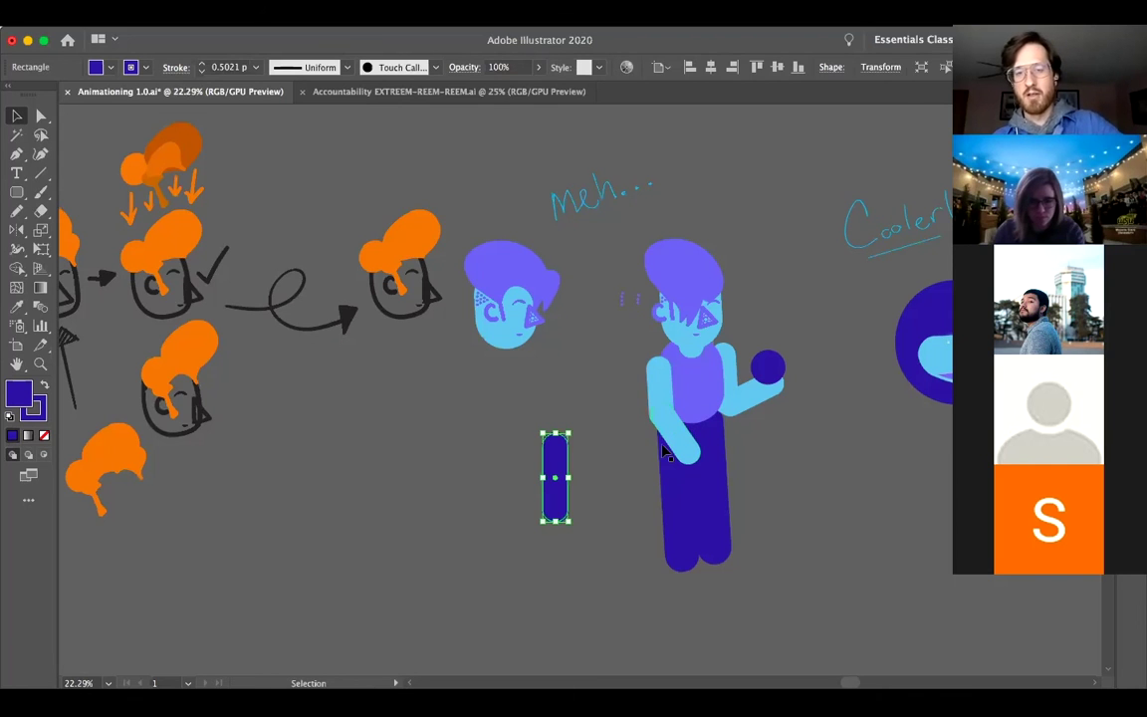
{"action": "key", "text": "super+z"}
Step: Try to move the dark blue circle out from behind the visor of the "Cooler!" helmet, and undo that move
{"action": "scroll", "coordinate": [709, 373], "scroll_direction": "right", "scroll_amount": 3}
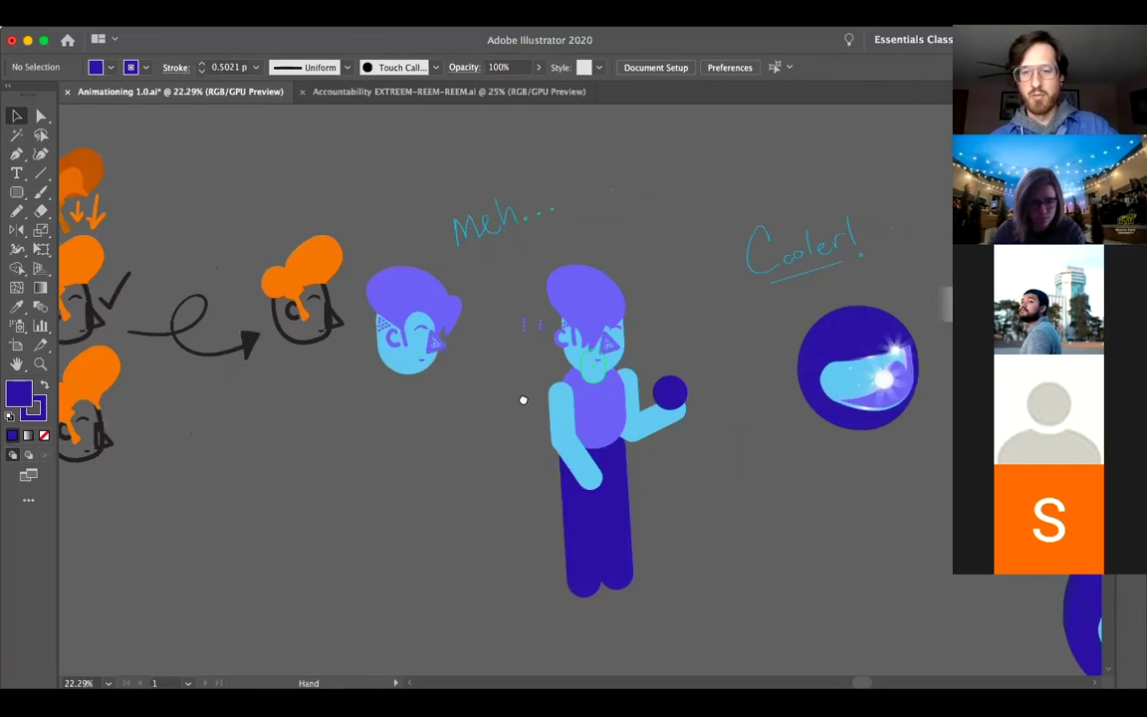
{"action": "scroll", "coordinate": [510, 440], "scroll_direction": "right", "scroll_amount": 5}
{"action": "scroll", "coordinate": [686, 487], "scroll_direction": "right", "scroll_amount": 3}
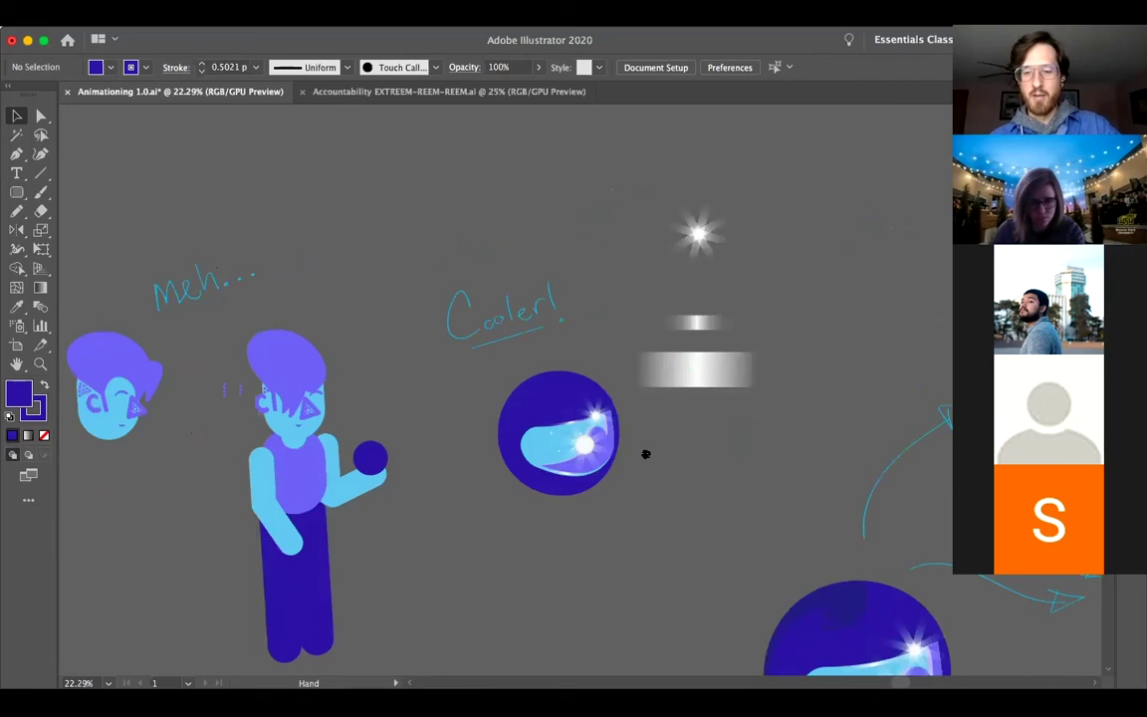
{"action": "scroll", "coordinate": [696, 443], "scroll_direction": "right", "scroll_amount": 5}
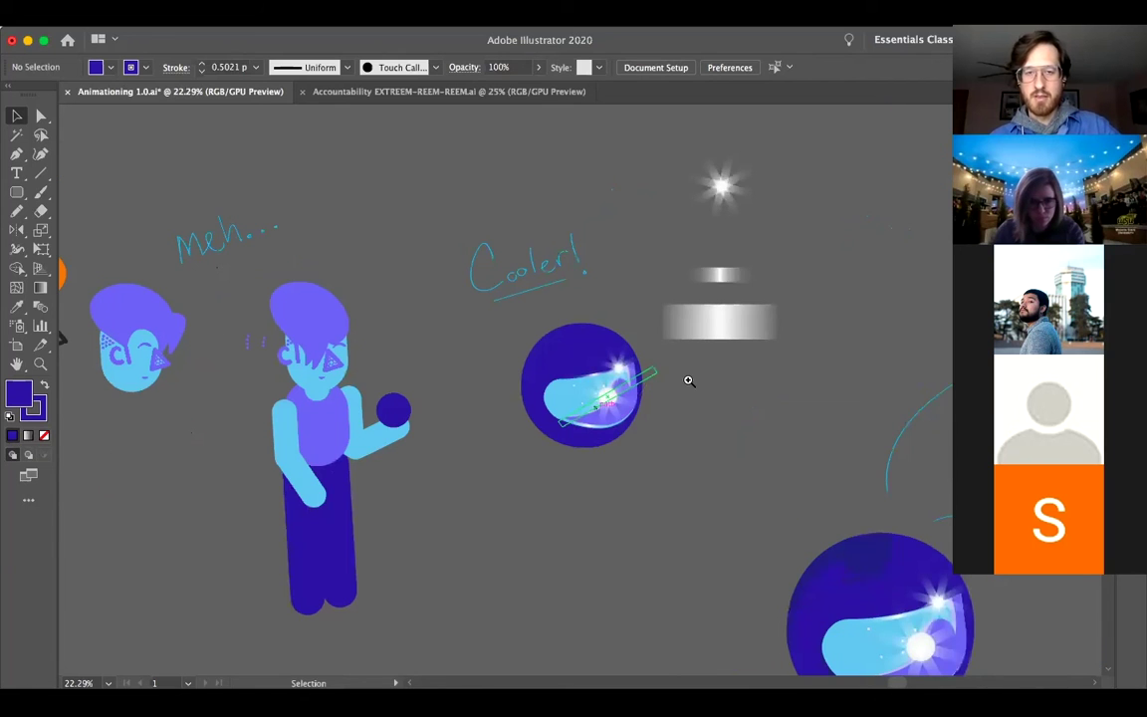
{"action": "scroll", "coordinate": [686, 380], "scroll_direction": "up", "scroll_amount": 3}
{"action": "scroll", "coordinate": [699, 390], "scroll_direction": "up", "scroll_amount": 2}
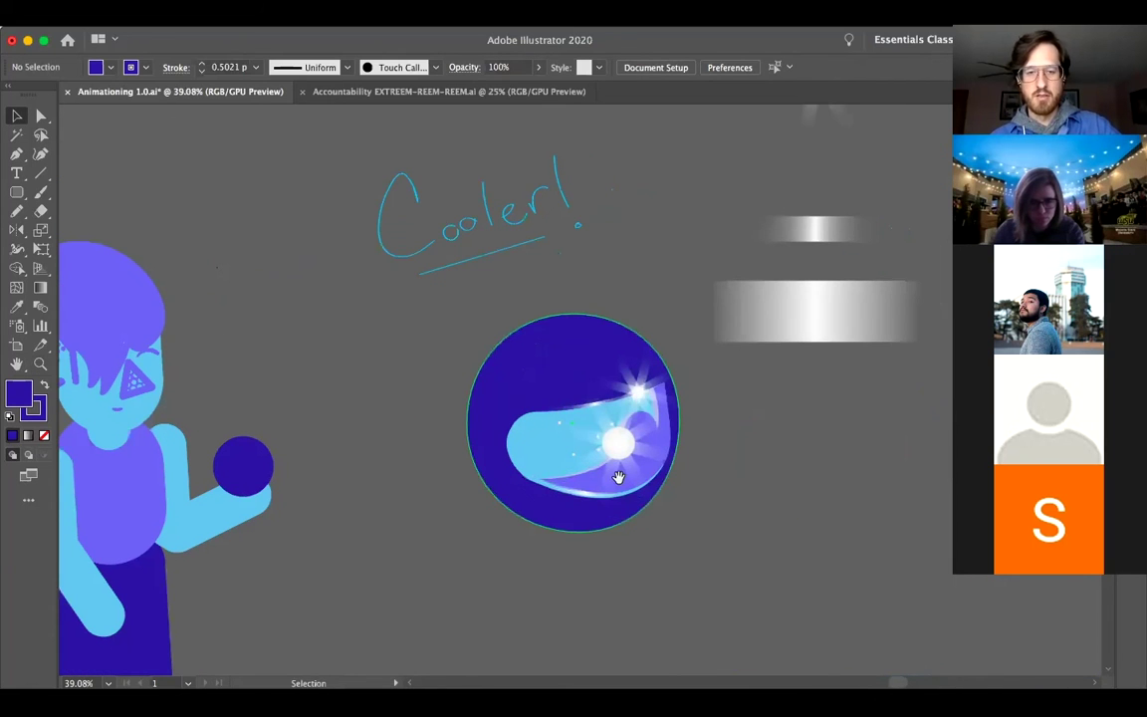
{"action": "left_click", "coordinate": [557, 419]}
{"action": "scroll", "coordinate": [471, 310], "scroll_direction": "down", "scroll_amount": 4}
{"action": "left_click_drag", "start_coordinate": [544, 297], "coordinate": [570, 554]}
{"action": "key", "text": "super+z"}
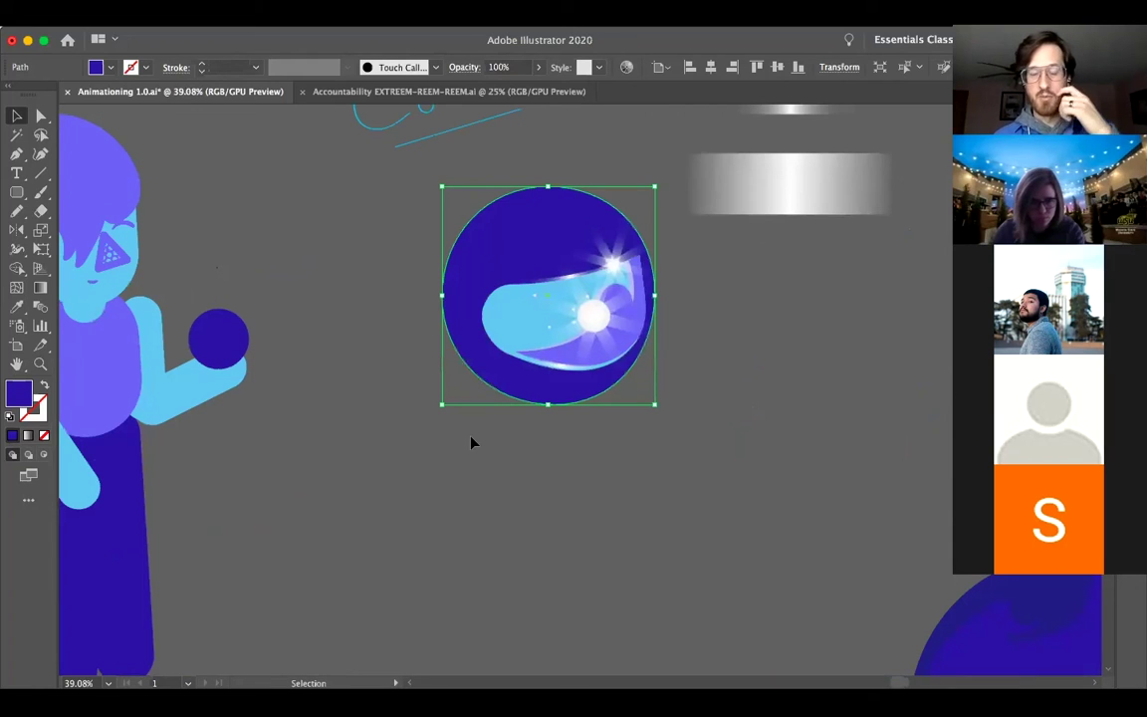
Step: Select the light blue visor shape of the "Cooler!" helmet and compare that helmet with astronaut variants A and B
{"action": "left_click", "coordinate": [544, 315]}
{"action": "left_click_drag", "start_coordinate": [783, 345], "coordinate": [510, 392]}
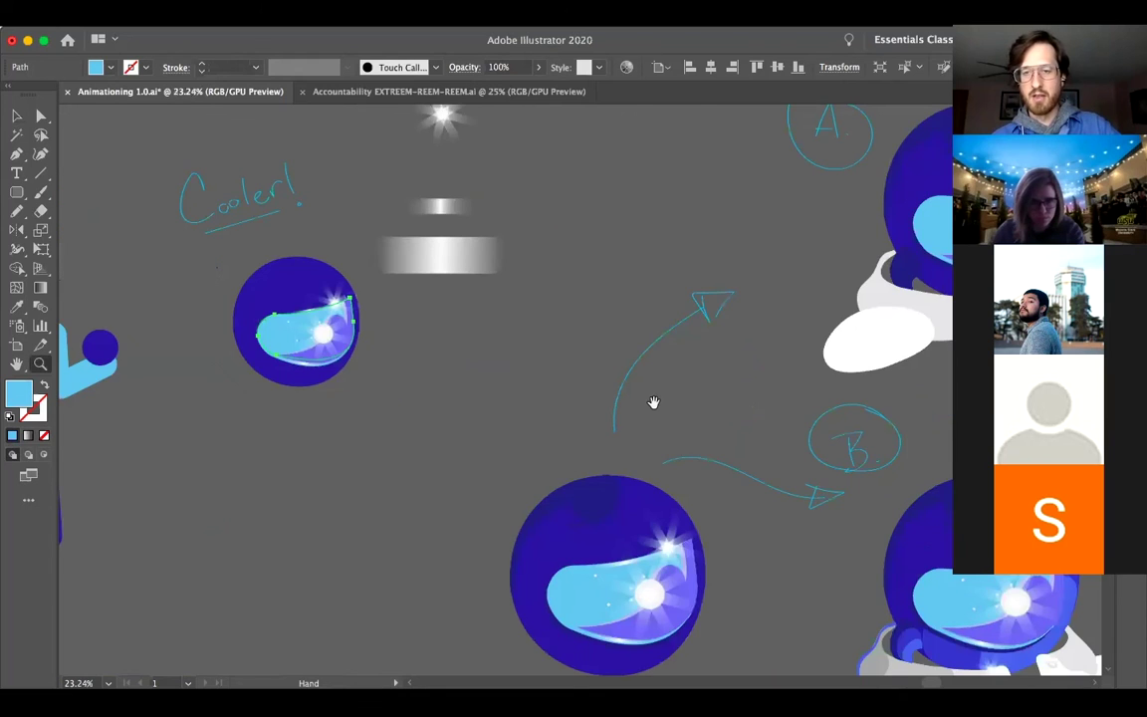
{"action": "left_click_drag", "start_coordinate": [653, 402], "coordinate": [559, 398]}
{"action": "scroll", "coordinate": [438, 354], "scroll_direction": "right", "scroll_amount": 5}
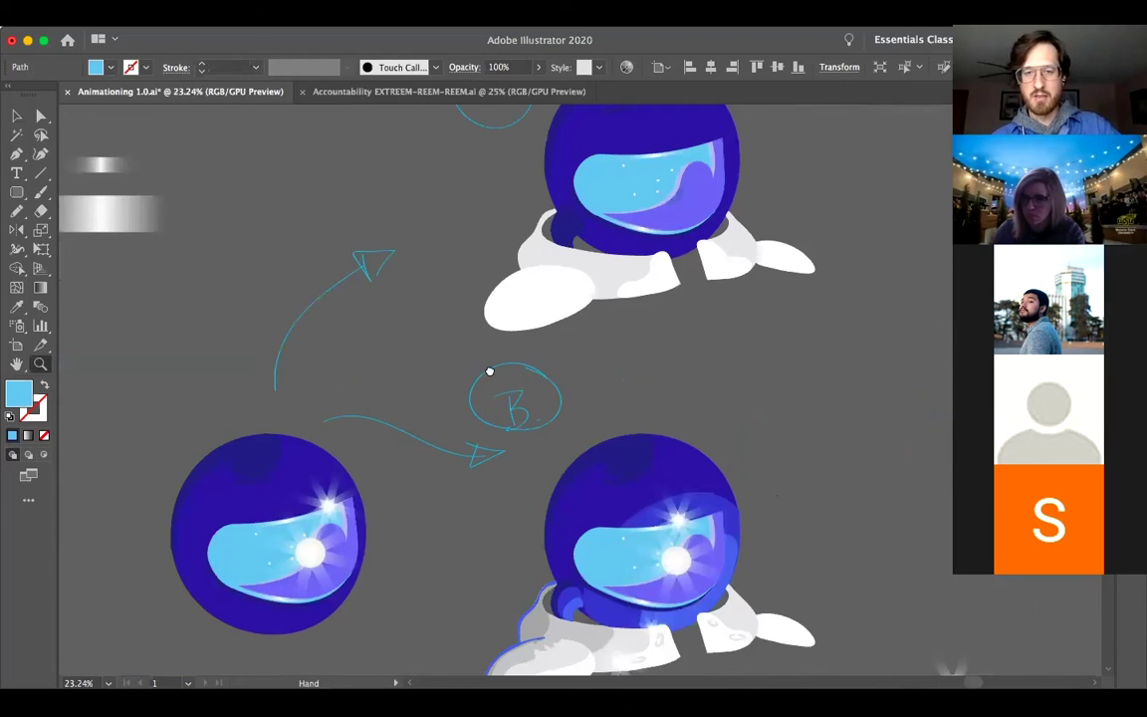
{"action": "scroll", "coordinate": [522, 378], "scroll_direction": "left", "scroll_amount": 2}
{"action": "scroll", "coordinate": [520, 346], "scroll_direction": "up", "scroll_amount": 2}
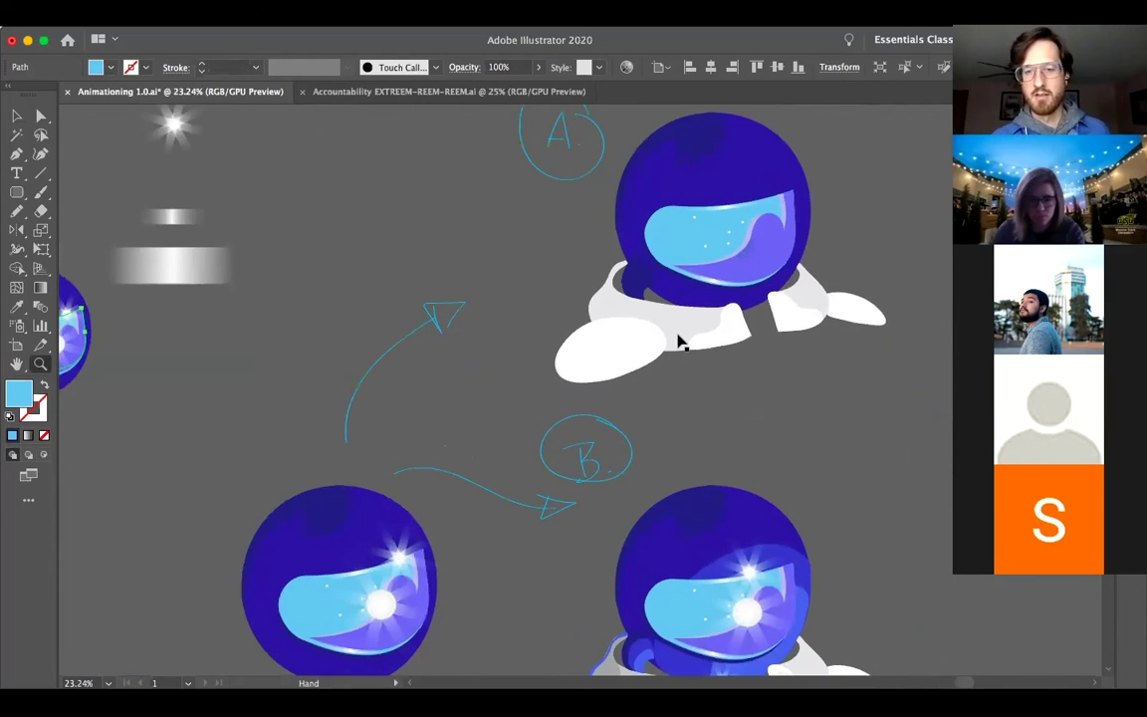
{"action": "key", "text": "v"}
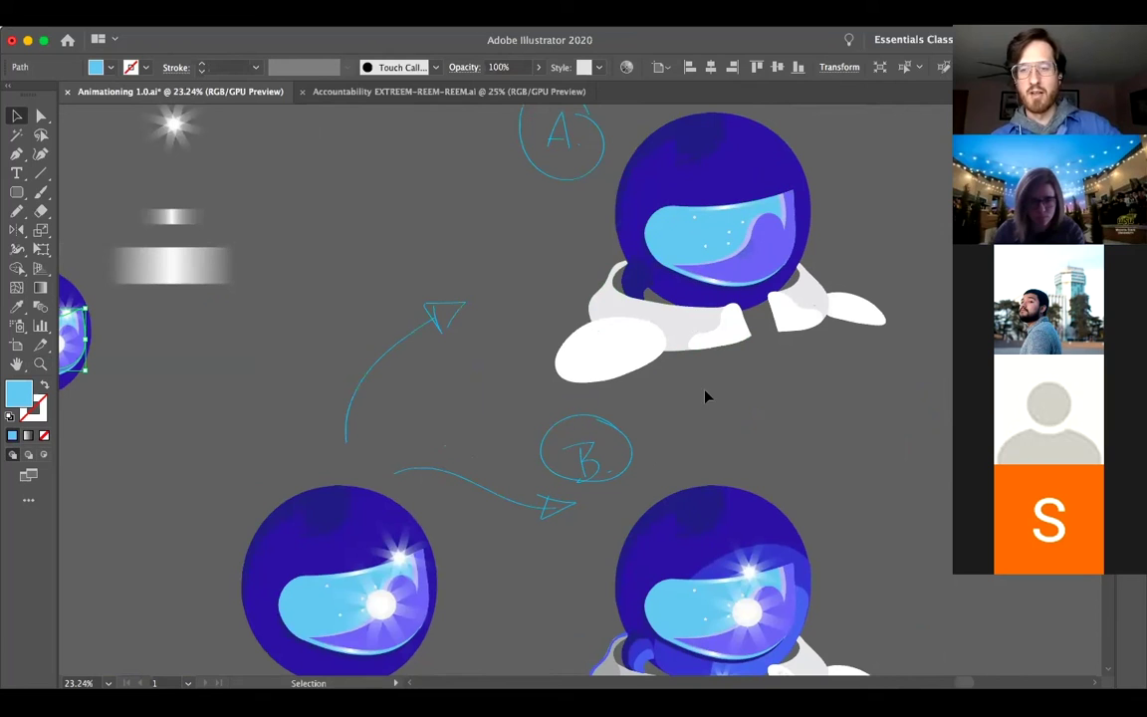
{"action": "left_click_drag", "start_coordinate": [614, 356], "coordinate": [576, 320]}
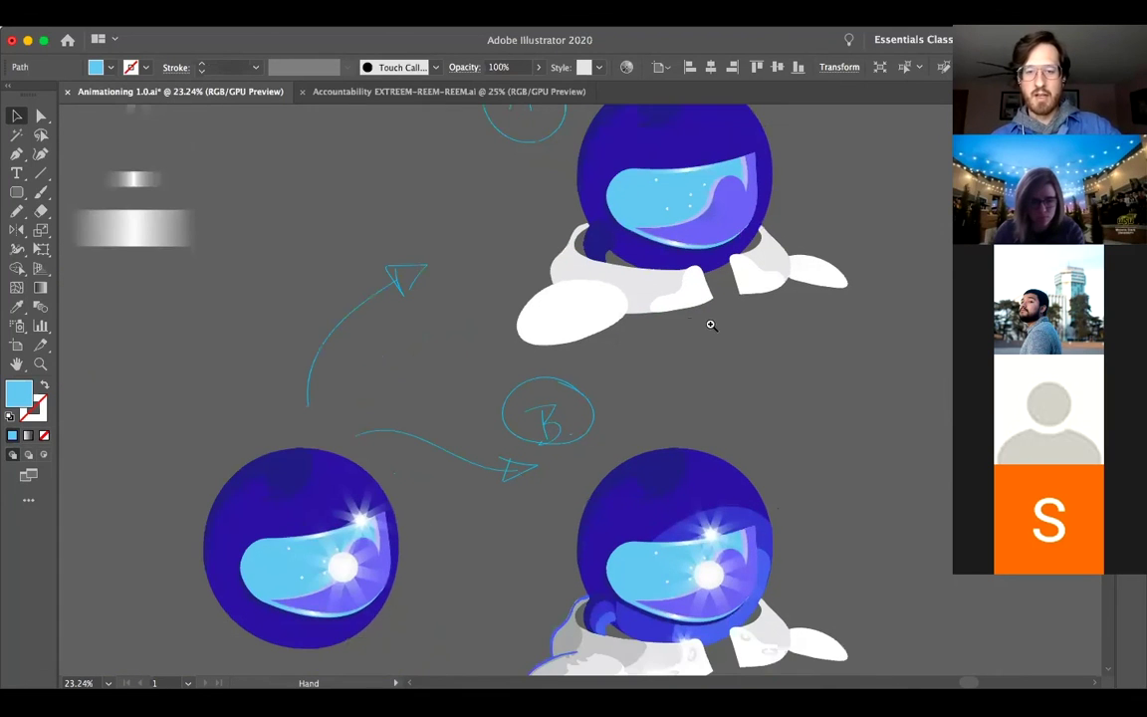
Step: Examine the shading and light flares of astronaut variant B alongside variant A and the larger source helmet
{"action": "scroll", "coordinate": [687, 333], "scroll_direction": "down", "scroll_amount": 3}
{"action": "scroll", "coordinate": [687, 334], "scroll_direction": "right", "scroll_amount": 3}
{"action": "left_click", "coordinate": [647, 341], "text": "alt"}
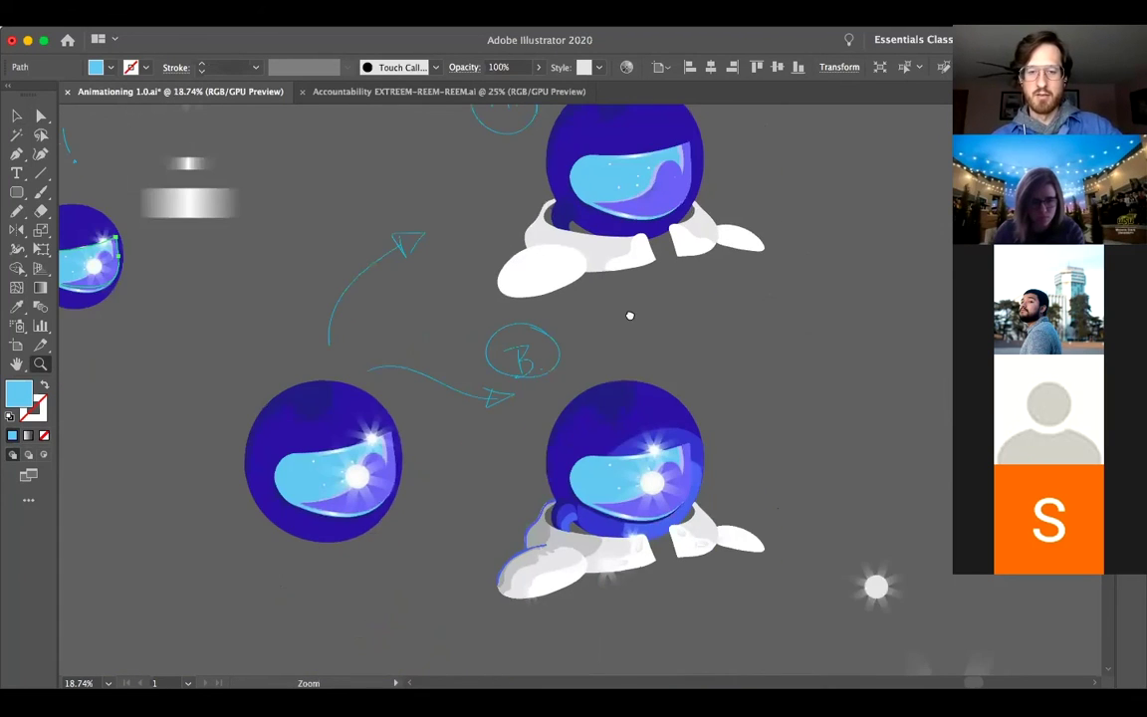
{"action": "scroll", "coordinate": [630, 316], "scroll_direction": "down", "scroll_amount": 1}
{"action": "scroll", "coordinate": [629, 315], "scroll_direction": "right", "scroll_amount": 3}
{"action": "scroll", "coordinate": [645, 377], "scroll_direction": "up", "scroll_amount": 1}
{"action": "scroll", "coordinate": [645, 377], "scroll_direction": "left", "scroll_amount": 2}
{"action": "key", "text": "v"}
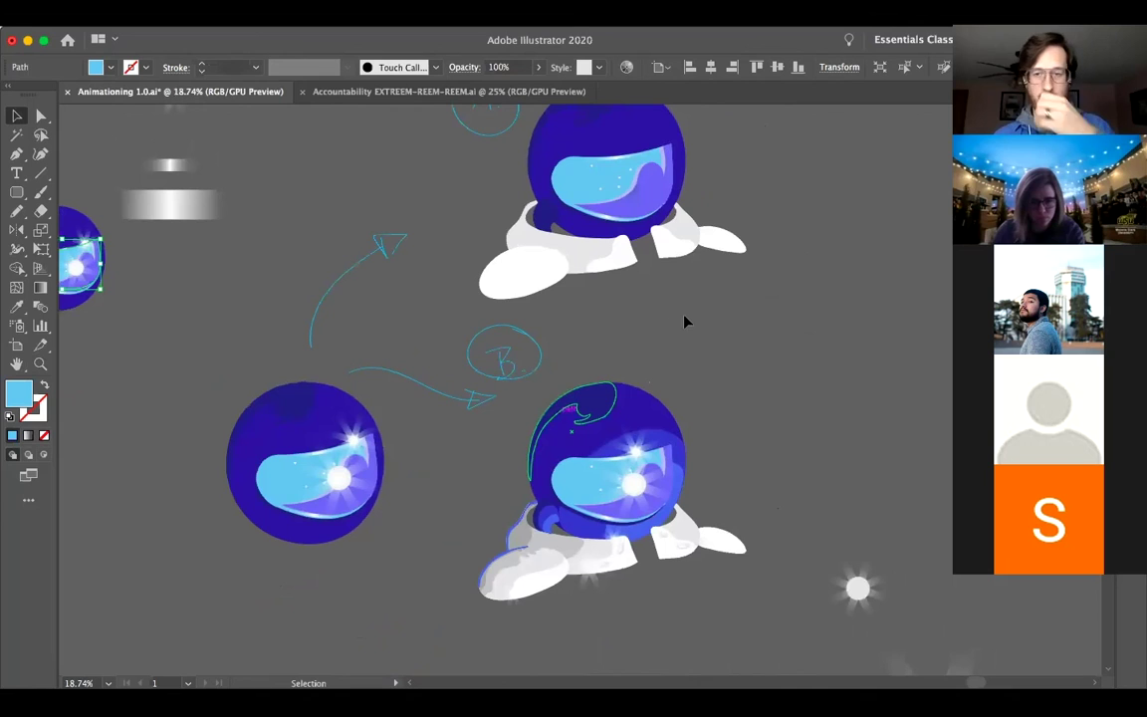
{"action": "scroll", "coordinate": [685, 323], "scroll_direction": "up", "scroll_amount": 1}
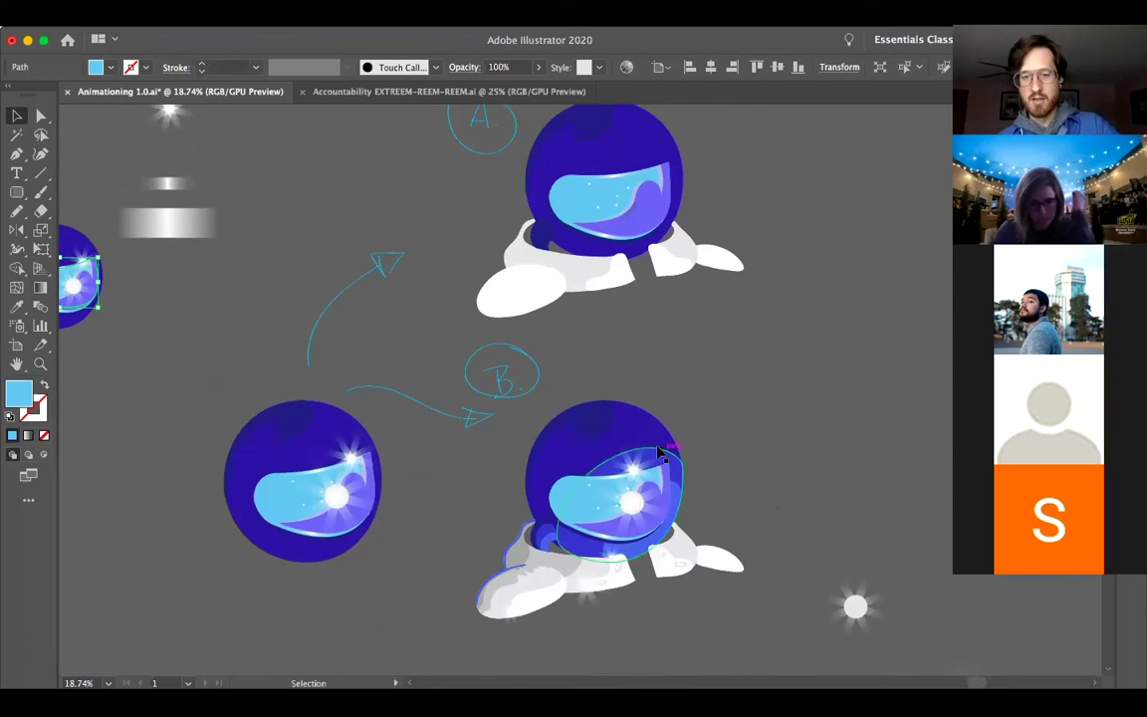
{"action": "scroll", "coordinate": [675, 439], "scroll_direction": "down", "scroll_amount": 3}
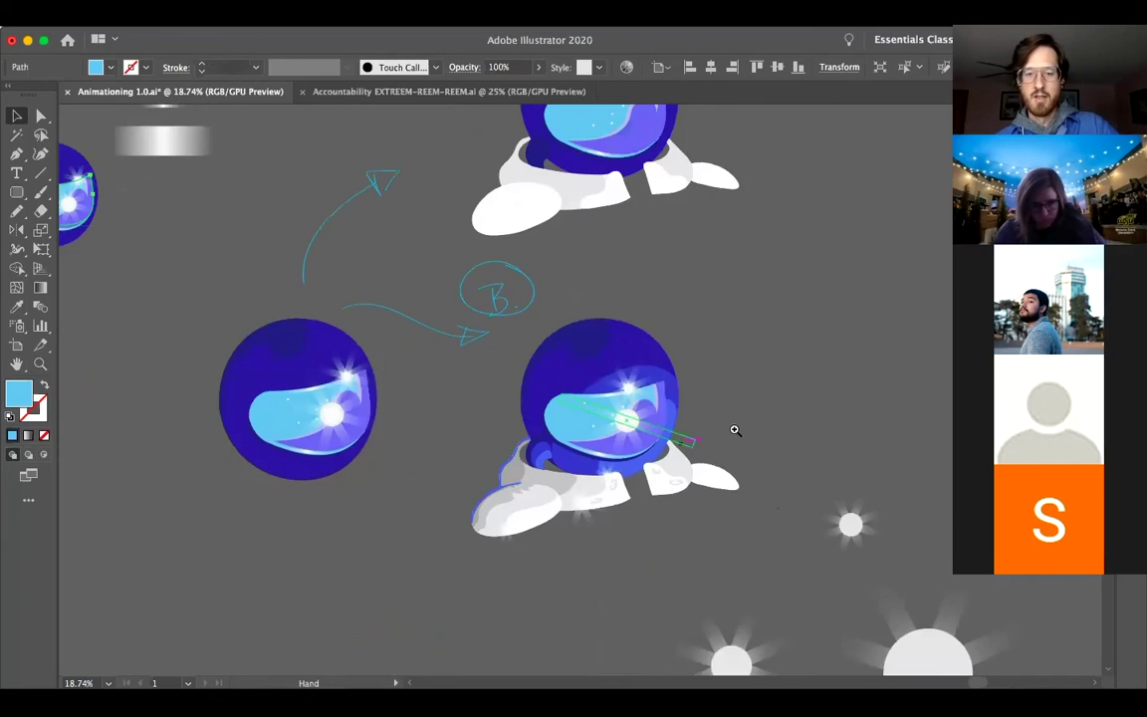
Step: Select all the shapes of astronaut variant A, leaving its handwritten letter label out of the selection
{"action": "scroll", "coordinate": [735, 430], "scroll_direction": "up", "scroll_amount": 3}
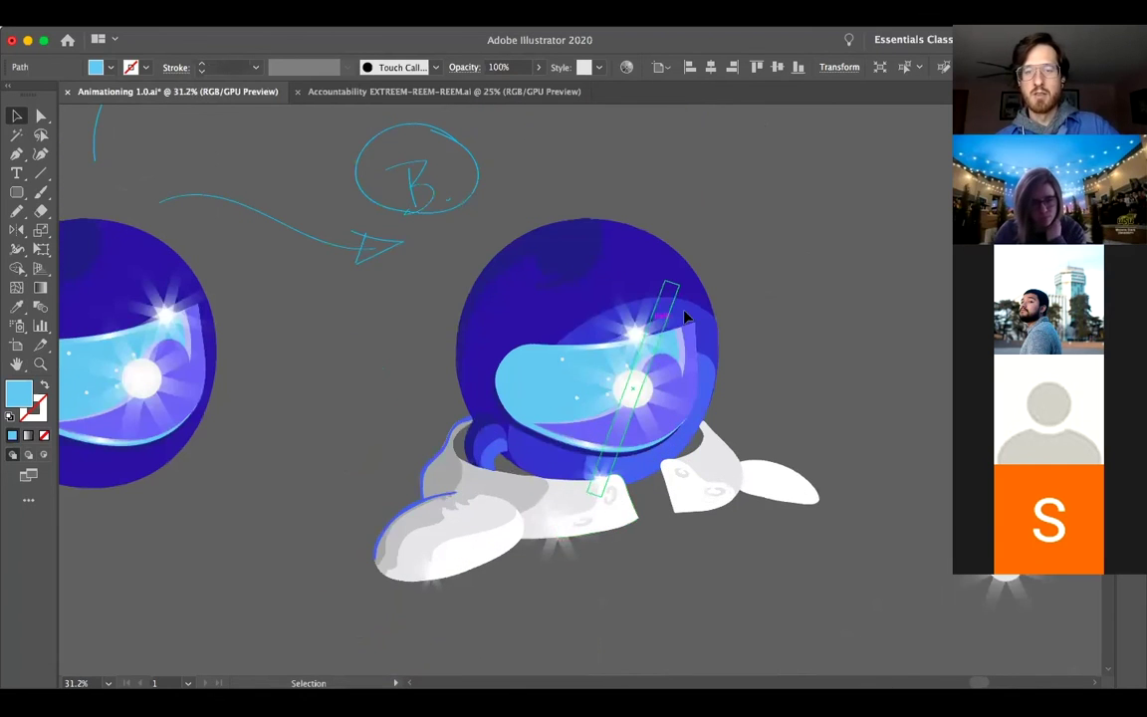
{"action": "scroll", "coordinate": [627, 254], "scroll_direction": "down", "scroll_amount": 3}
{"action": "scroll", "coordinate": [517, 373], "scroll_direction": "up", "scroll_amount": 3}
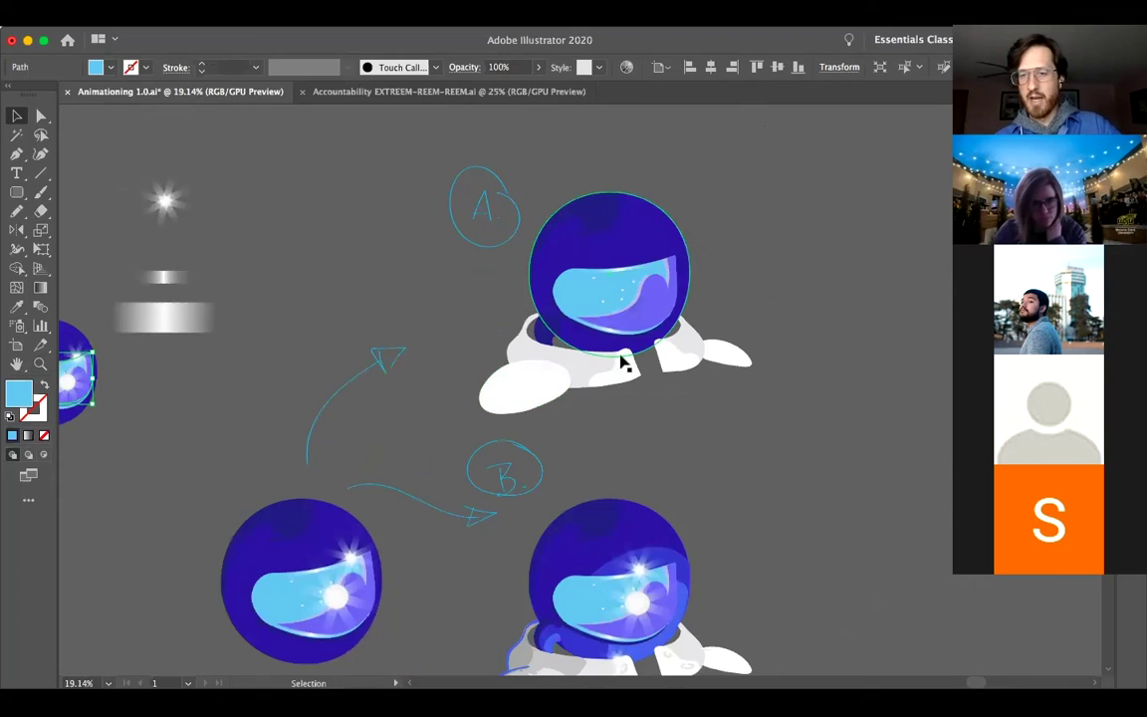
{"action": "scroll", "coordinate": [633, 341], "scroll_direction": "down", "scroll_amount": 3}
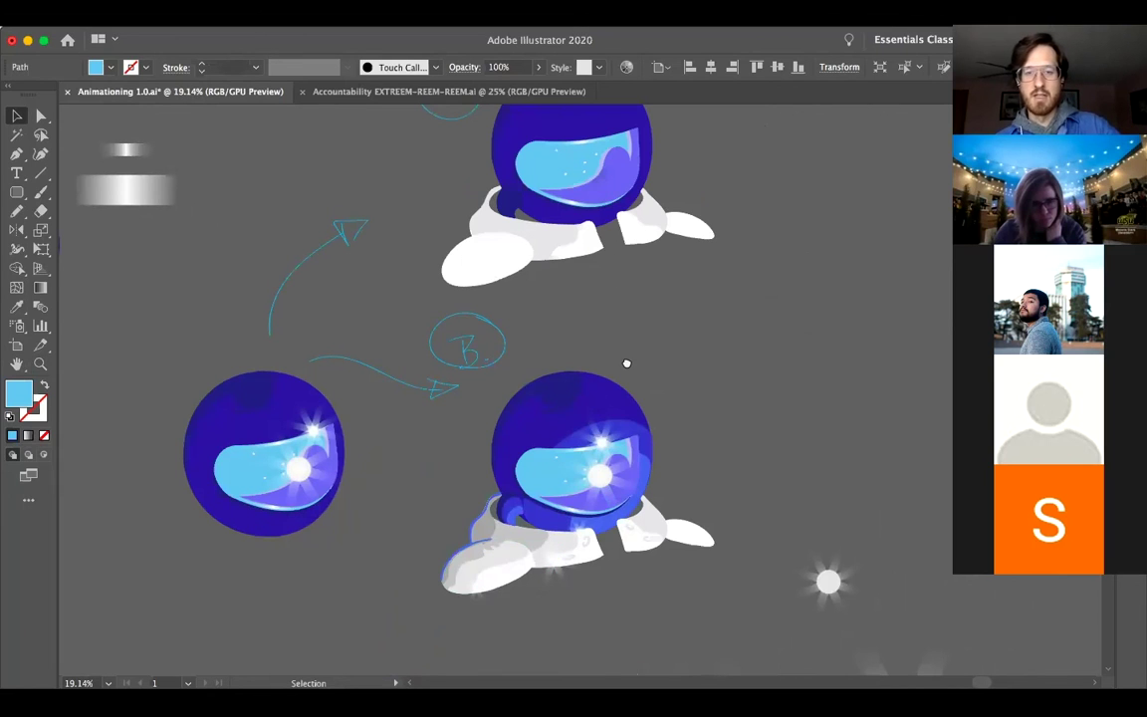
{"action": "scroll", "coordinate": [425, 398], "scroll_direction": "up", "scroll_amount": 3}
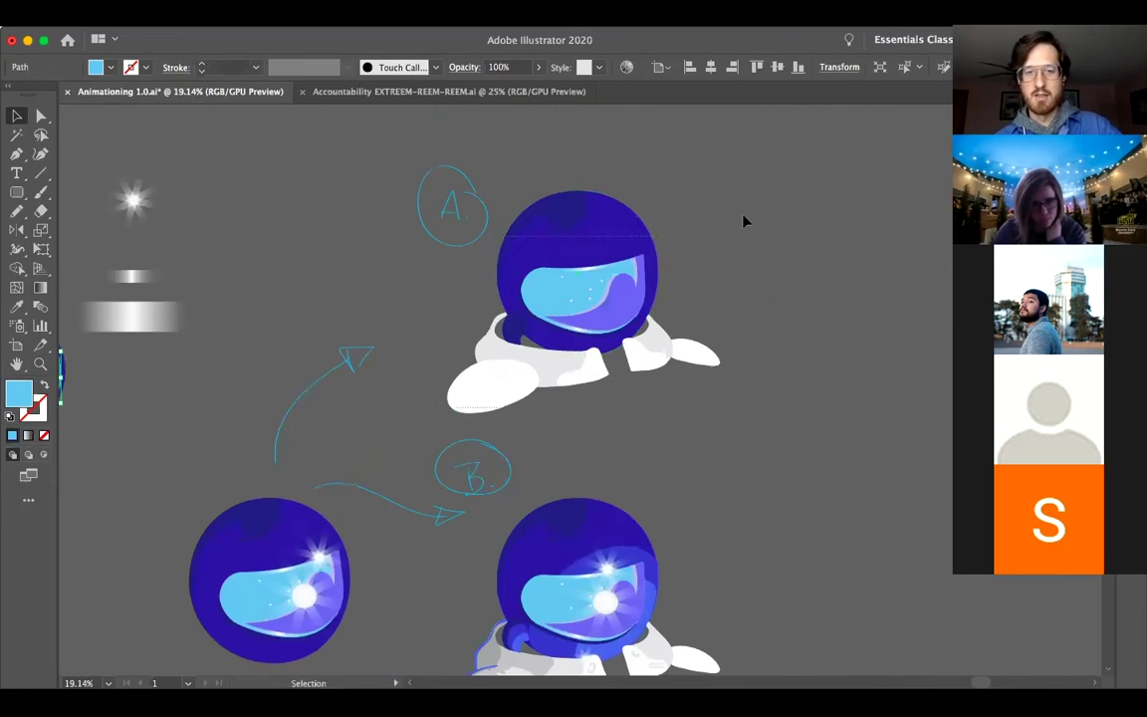
{"action": "left_click_drag", "start_coordinate": [749, 230], "coordinate": [716, 244]}
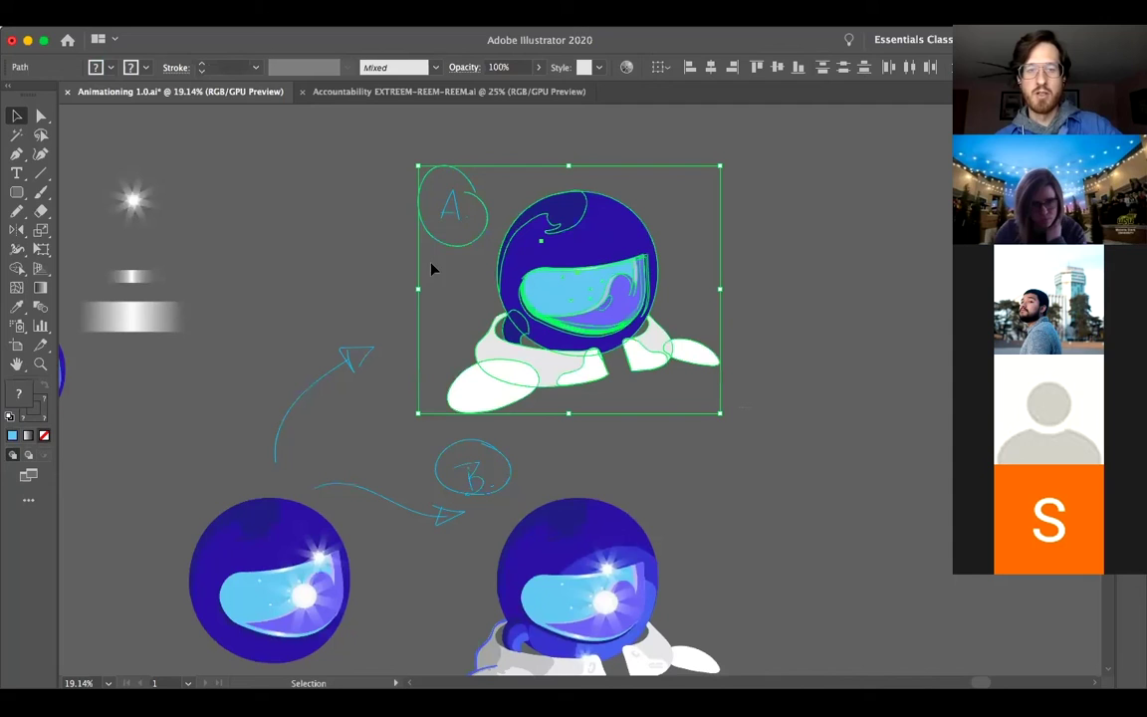
{"action": "left_click", "coordinate": [468, 221], "text": "shift"}
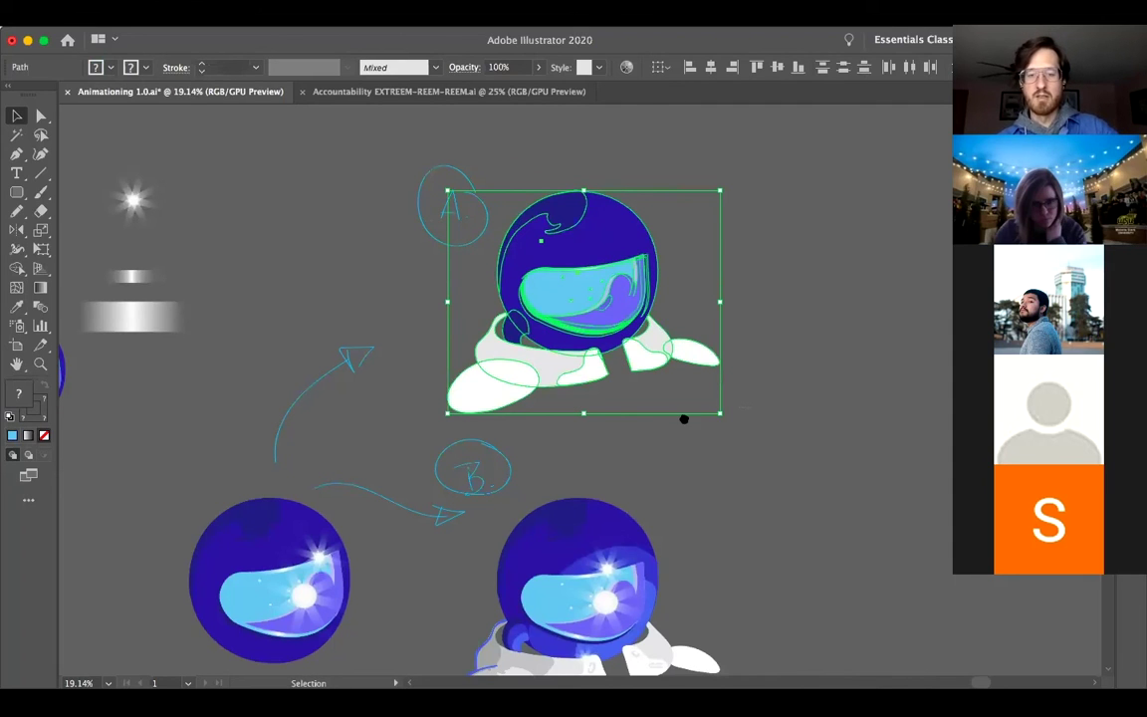
Step: Try to move a piece of astronaut variant B's helmet out to the side, undo that move and clear the selection
{"action": "scroll", "coordinate": [717, 438], "scroll_direction": "down", "scroll_amount": 5}
{"action": "scroll", "coordinate": [589, 453], "scroll_direction": "up", "scroll_amount": 3}
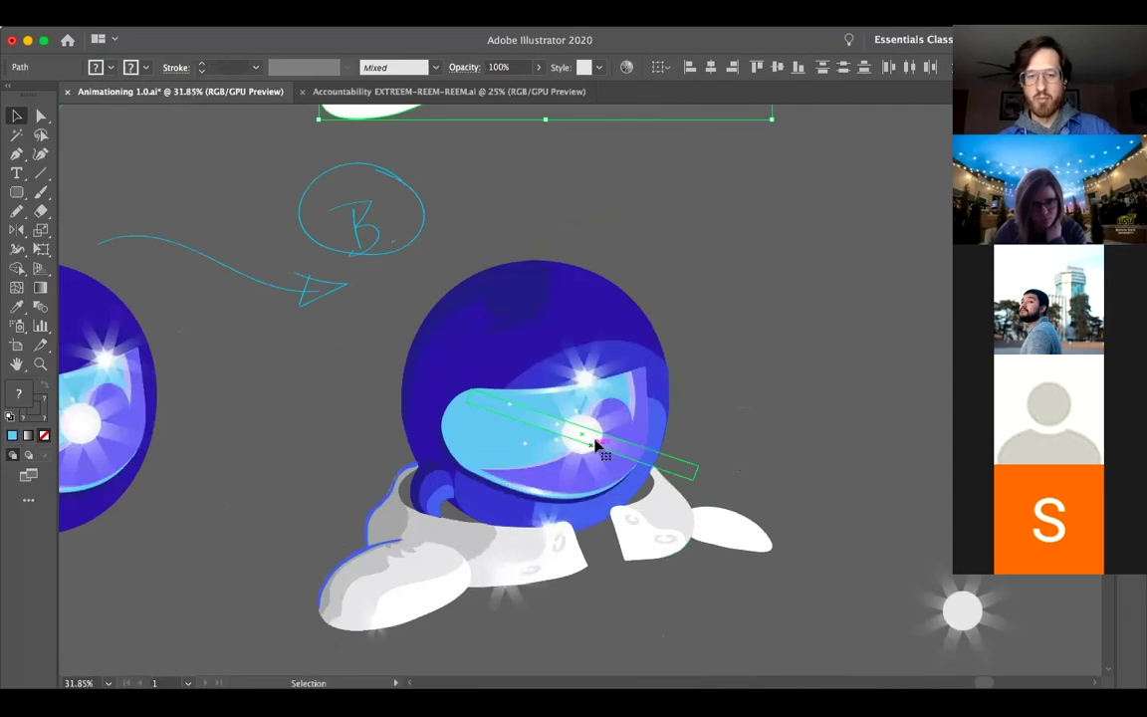
{"action": "left_click", "coordinate": [595, 445]}
{"action": "left_click_drag", "start_coordinate": [600, 484], "coordinate": [787, 447]}
{"action": "key", "text": "super+z"}
{"action": "key", "text": "super+shift+a"}
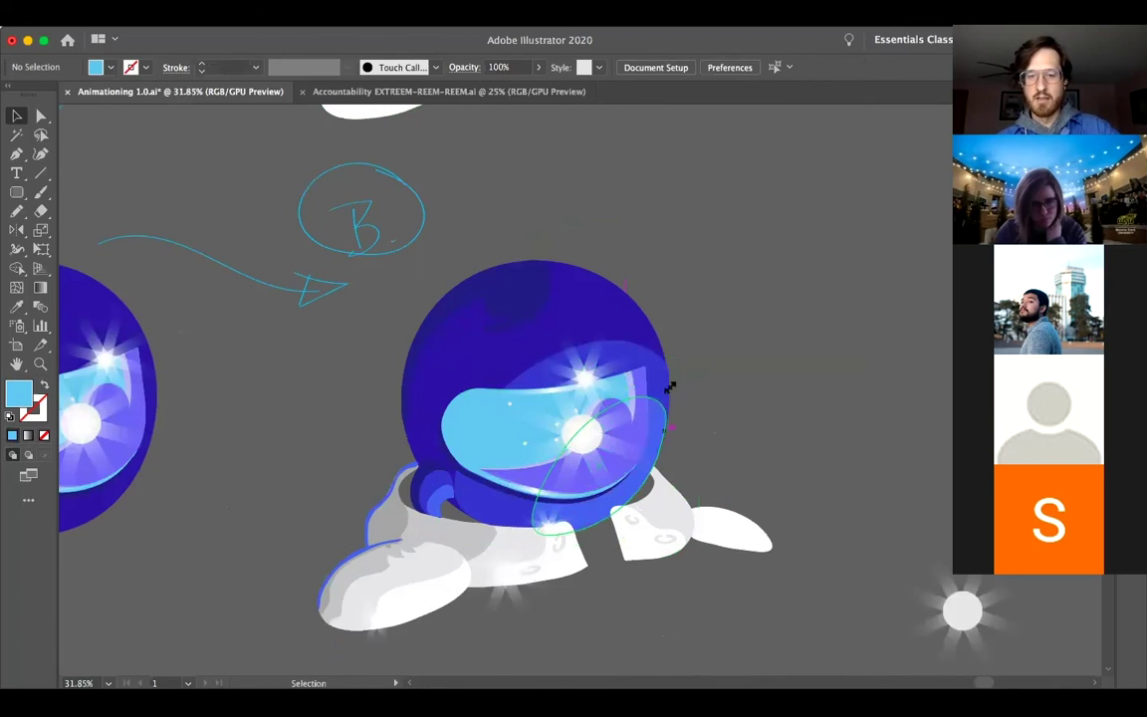
Step: Select the large blue shading shape on variant B's helmet to inspect its outline, and clear the selection
{"action": "left_click", "coordinate": [668, 387]}
{"action": "left_click", "coordinate": [663, 420]}
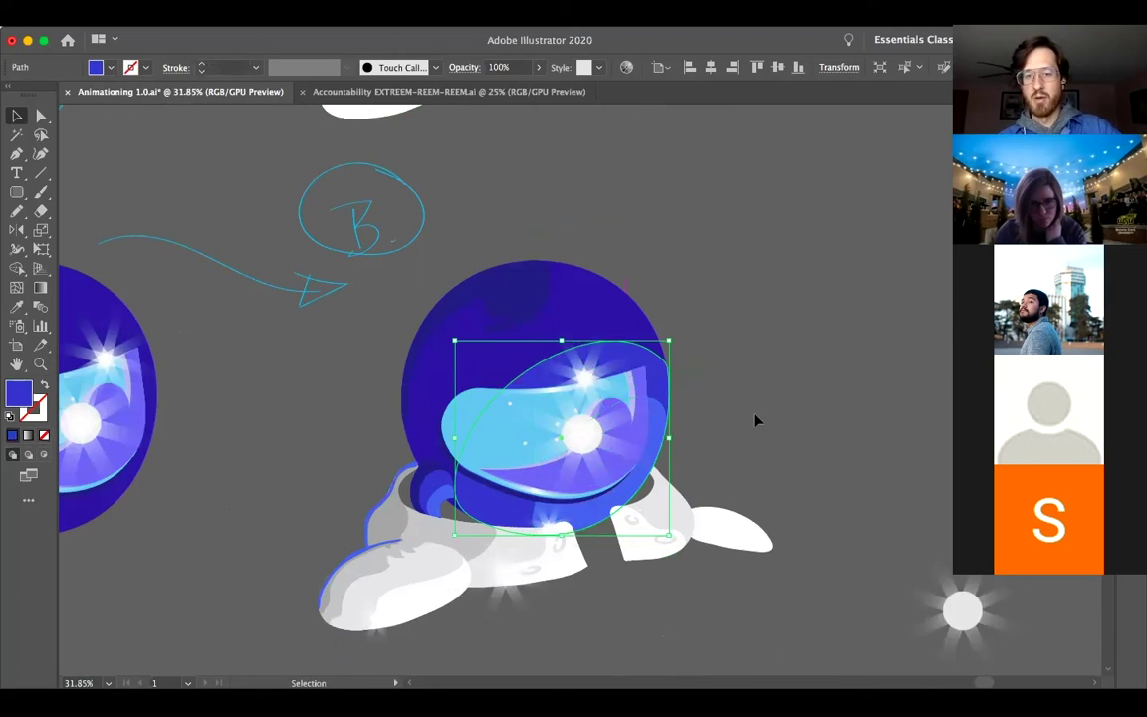
{"action": "key", "text": "super+shift+a"}
{"action": "scroll", "coordinate": [697, 434], "scroll_direction": "down", "scroll_amount": 2}
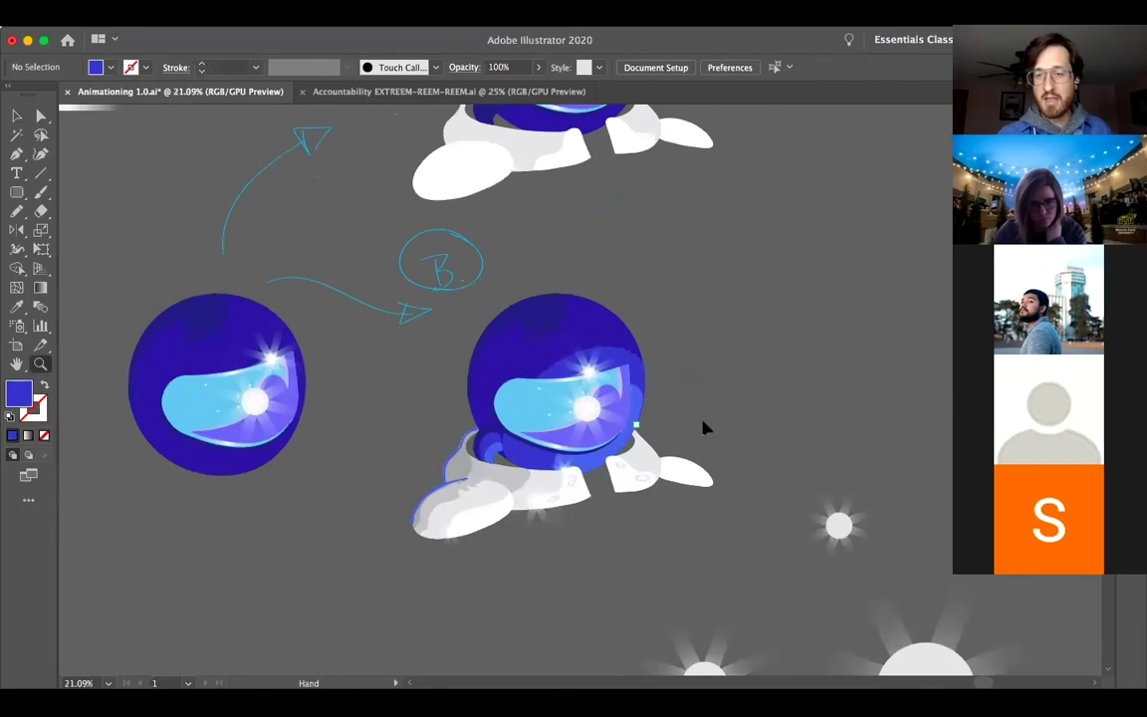
{"action": "key", "text": "v"}
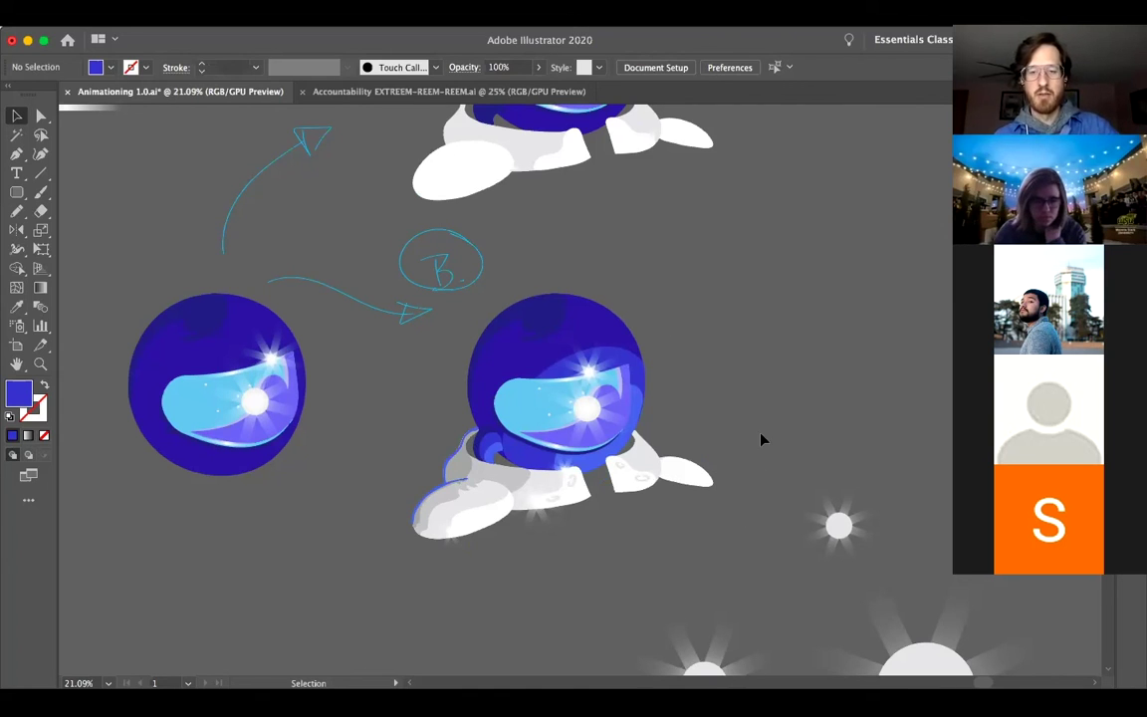
Step: Bring the dark background rectangle of the starry constellation scene to the front of the artwork
{"action": "key", "text": "z"}
{"action": "left_click", "coordinate": [668, 457], "text": "alt"}
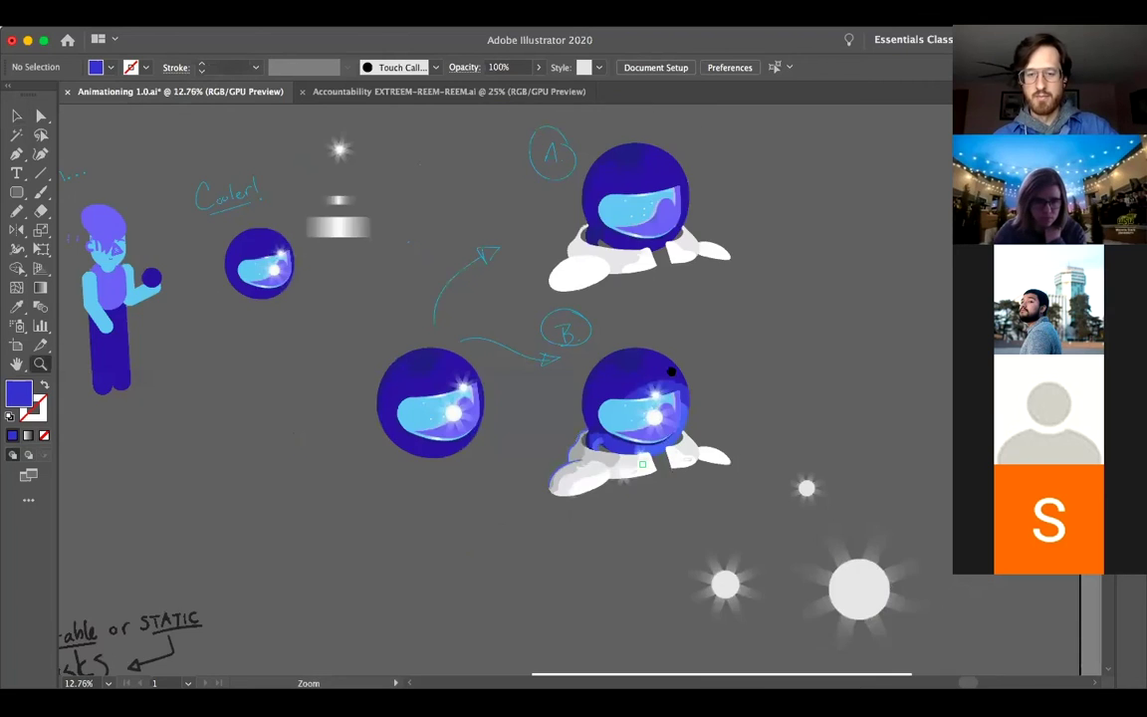
{"action": "left_click_drag", "start_coordinate": [673, 389], "coordinate": [601, 443]}
{"action": "left_click_drag", "start_coordinate": [654, 512], "coordinate": [611, 320]}
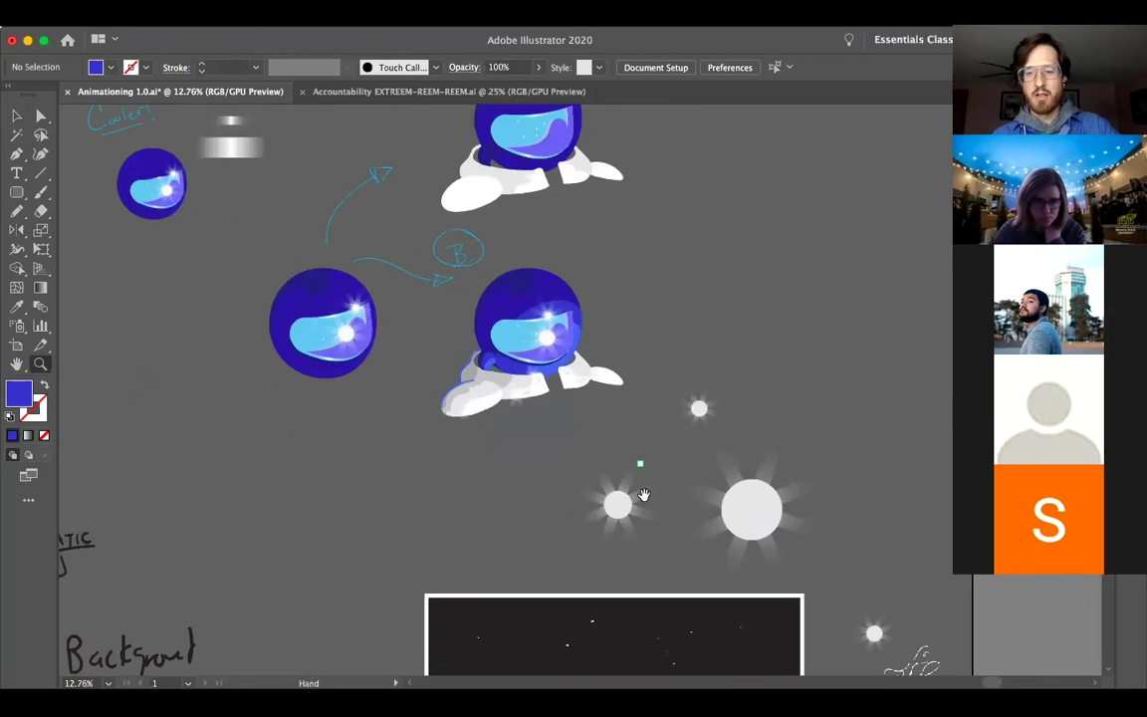
{"action": "left_click_drag", "start_coordinate": [644, 494], "coordinate": [620, 231]}
{"action": "scroll", "coordinate": [667, 383], "scroll_direction": "down", "scroll_amount": 3}
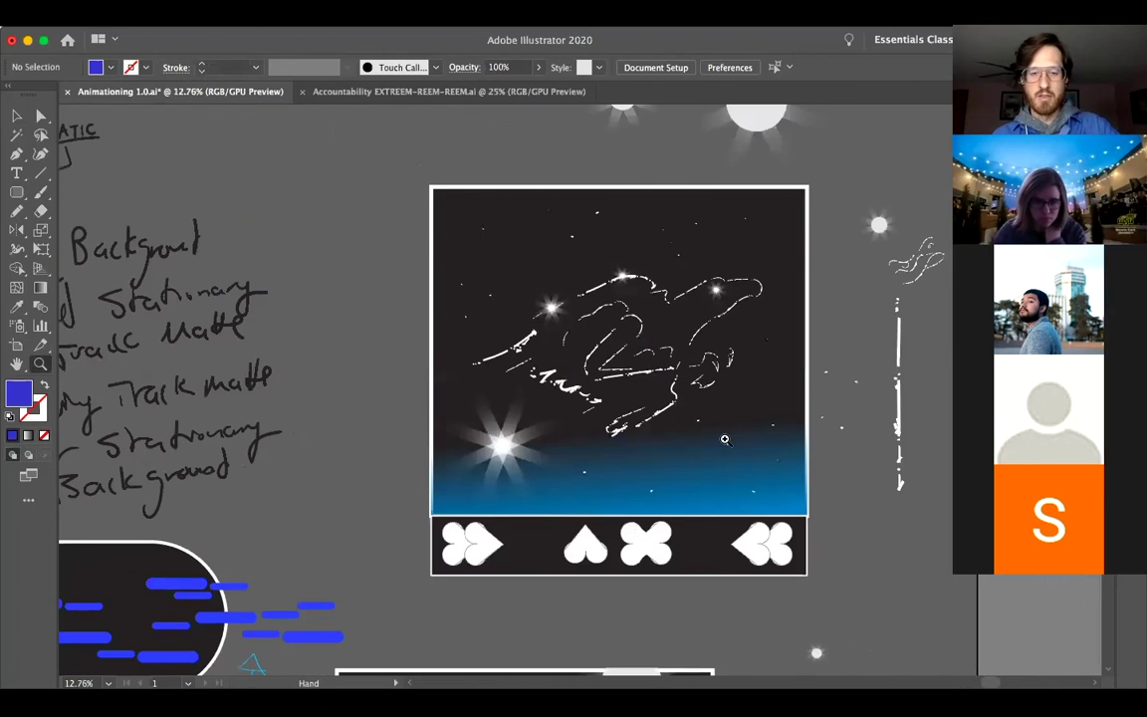
{"action": "scroll", "coordinate": [639, 423], "scroll_direction": "up", "scroll_amount": 1}
{"action": "left_click", "coordinate": [373, 405]}
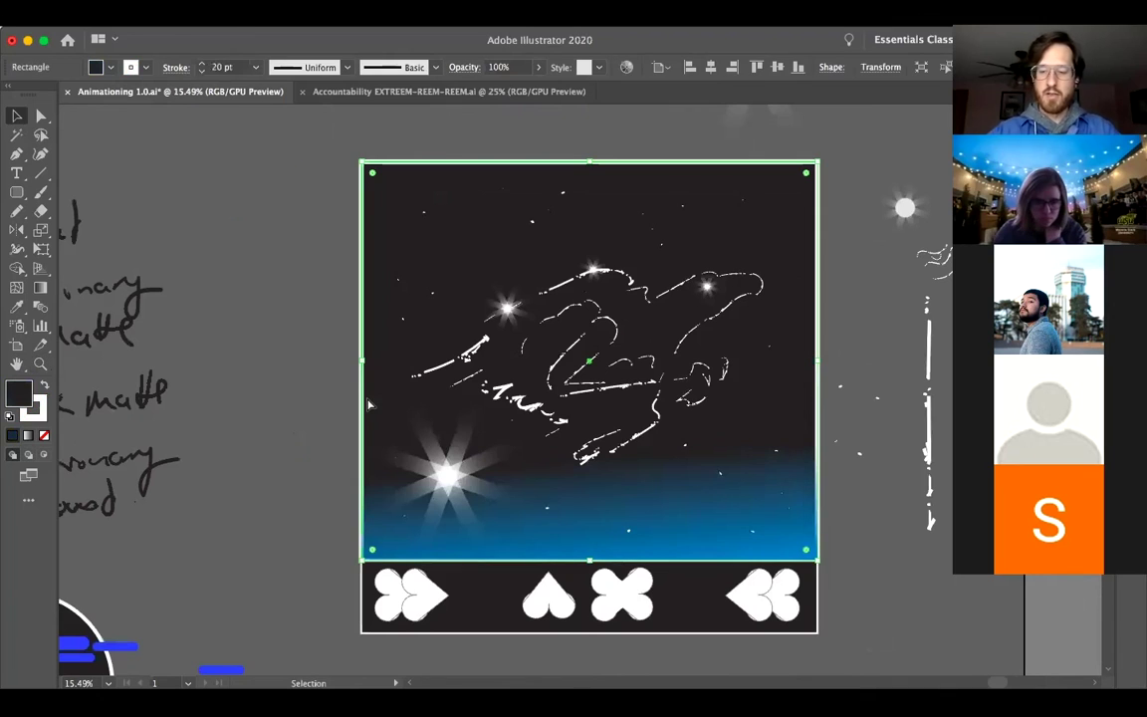
{"action": "key", "text": "super+shift+]"}
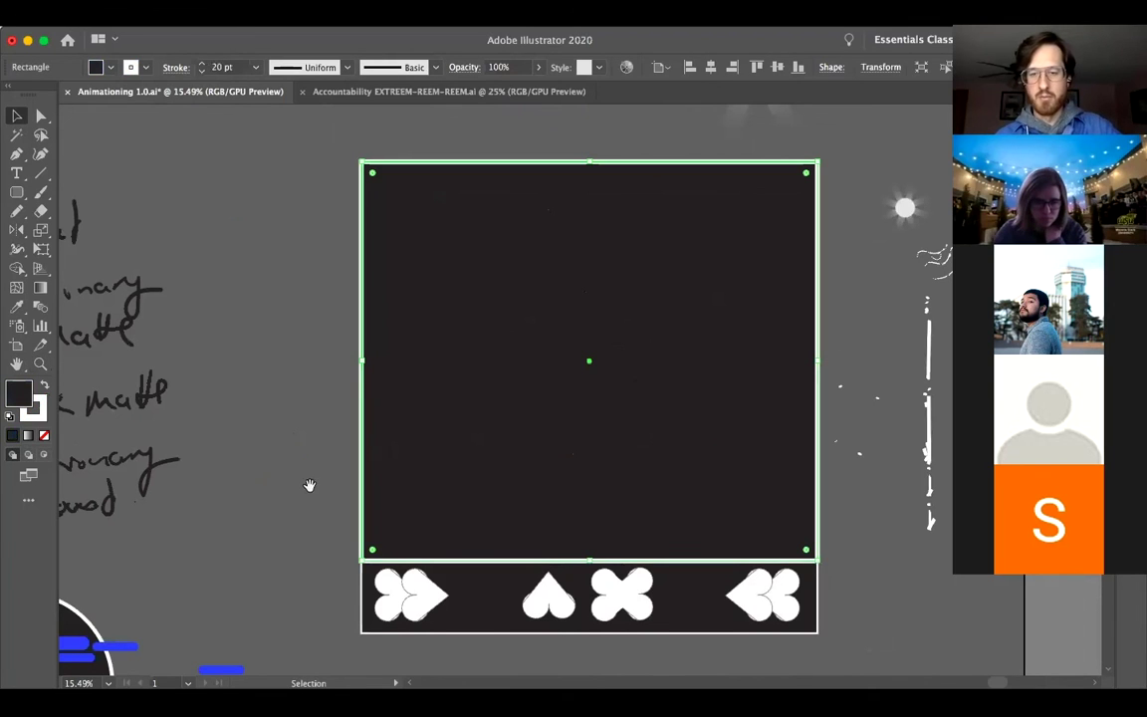
{"action": "left_click", "coordinate": [308, 486]}
{"action": "left_click_drag", "start_coordinate": [308, 486], "coordinate": [294, 502]}
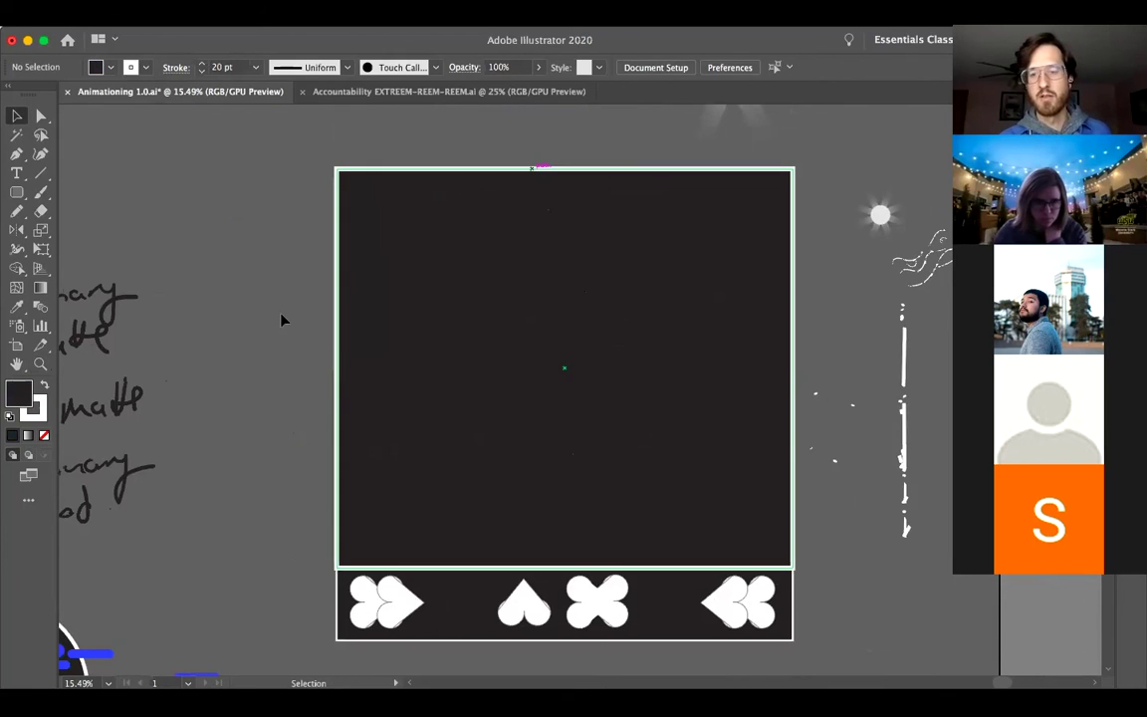
Step: Send the constellation scene's dark rectangle to the back and deselect it
{"action": "left_click", "coordinate": [337, 477]}
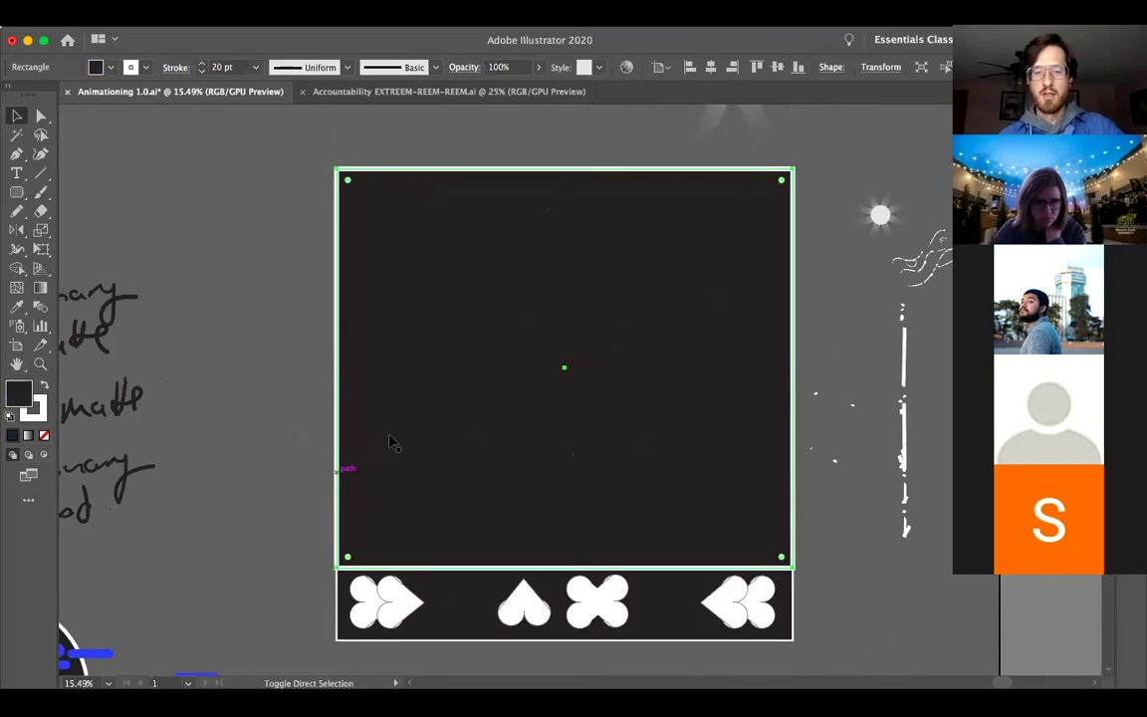
{"action": "key", "text": "super+shift+["}
{"action": "left_click", "coordinate": [284, 484]}
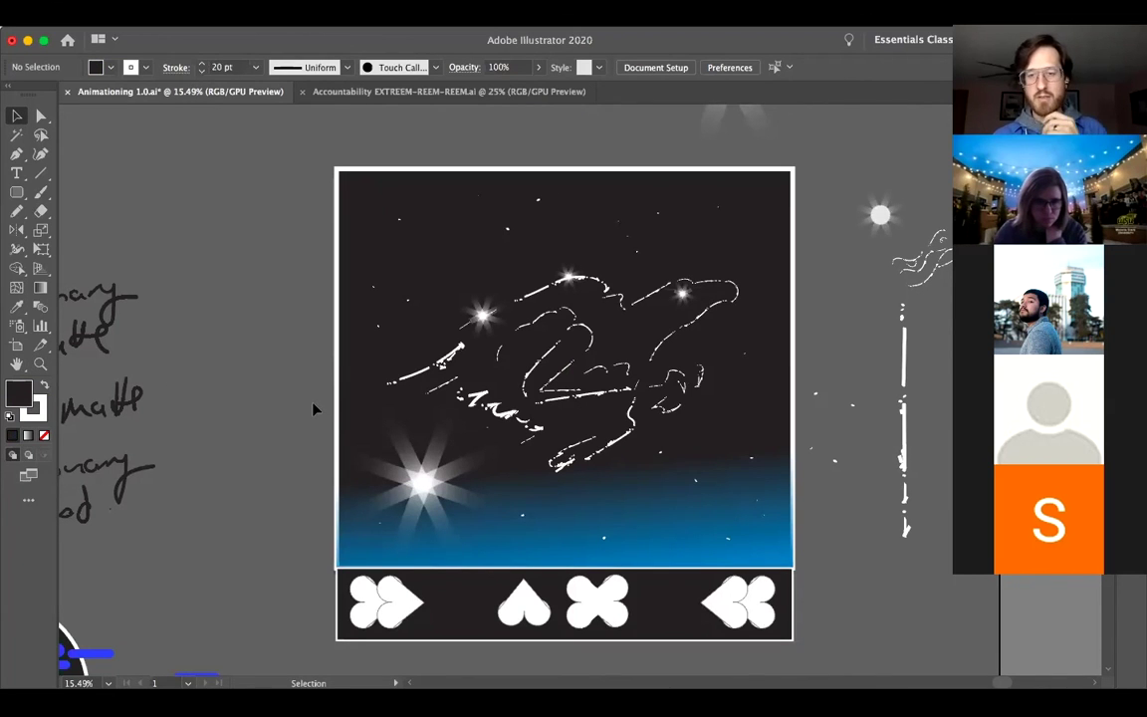
Step: Examine the astronaut scene with the slanted streak panel and the blue-gradient astronaut scene below the constellation artwork
{"action": "mouse_move", "coordinate": [545, 602]}
{"action": "left_mouse_down"}
{"action": "mouse_move", "coordinate": [513, 478]}
{"action": "mouse_move", "coordinate": [528, 367]}
{"action": "mouse_move", "coordinate": [501, 167]}
{"action": "left_mouse_up"}
{"action": "left_click_drag", "start_coordinate": [507, 363], "coordinate": [563, 204]}
{"action": "left_click_drag", "start_coordinate": [529, 375], "coordinate": [554, 301]}
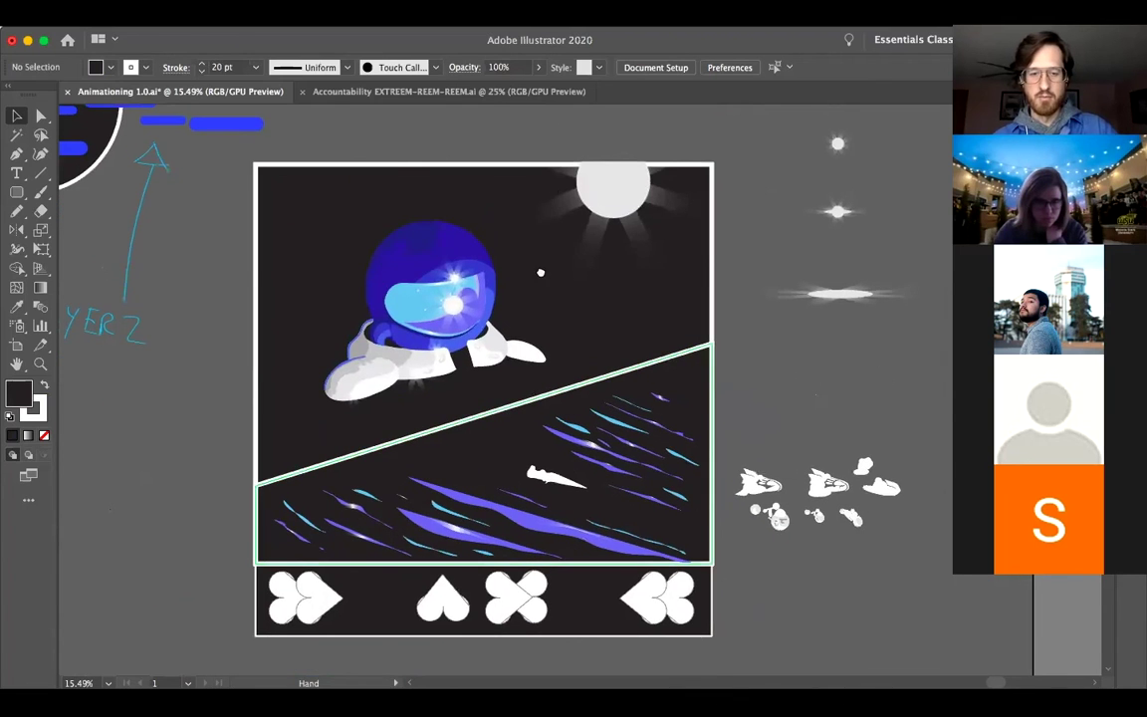
{"action": "scroll", "coordinate": [541, 272], "scroll_direction": "down", "scroll_amount": 5}
{"action": "scroll", "coordinate": [551, 274], "scroll_direction": "up", "scroll_amount": 1}
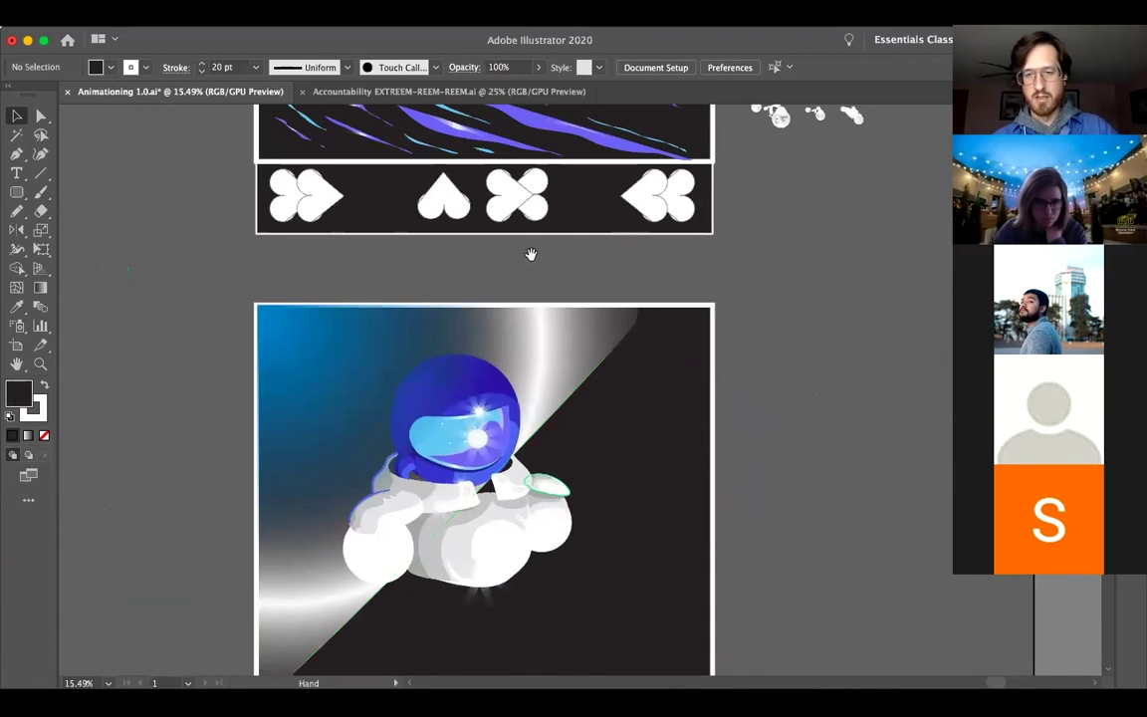
{"action": "scroll", "coordinate": [530, 253], "scroll_direction": "up", "scroll_amount": 3}
{"action": "scroll", "coordinate": [595, 297], "scroll_direction": "up", "scroll_amount": 2}
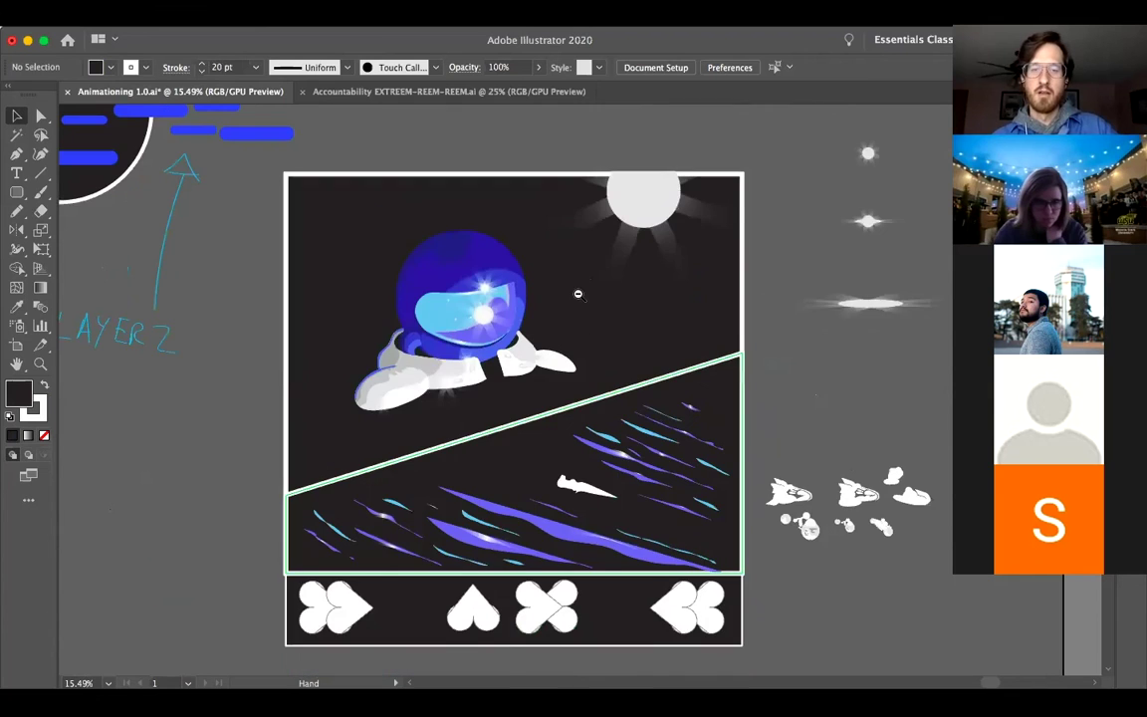
{"action": "left_click", "coordinate": [577, 294], "text": "alt"}
{"action": "scroll", "coordinate": [448, 299], "scroll_direction": "up", "scroll_amount": 3}
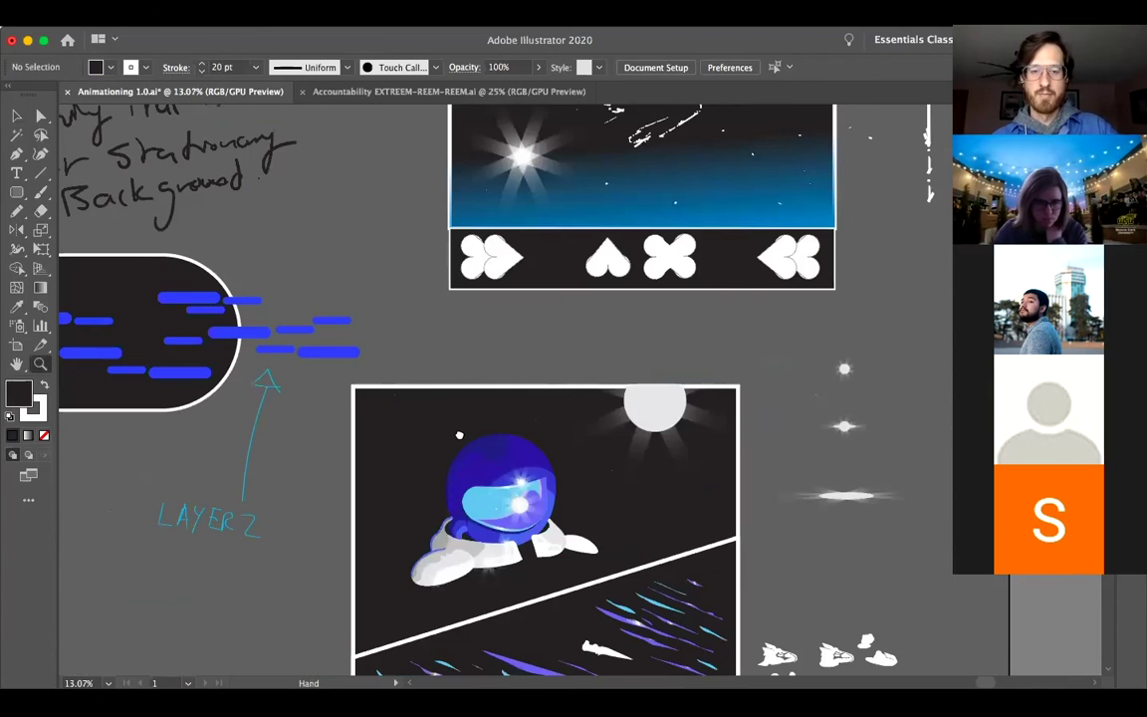
{"action": "scroll", "coordinate": [418, 398], "scroll_direction": "up", "scroll_amount": 2}
{"action": "scroll", "coordinate": [448, 298], "scroll_direction": "up", "scroll_amount": 4}
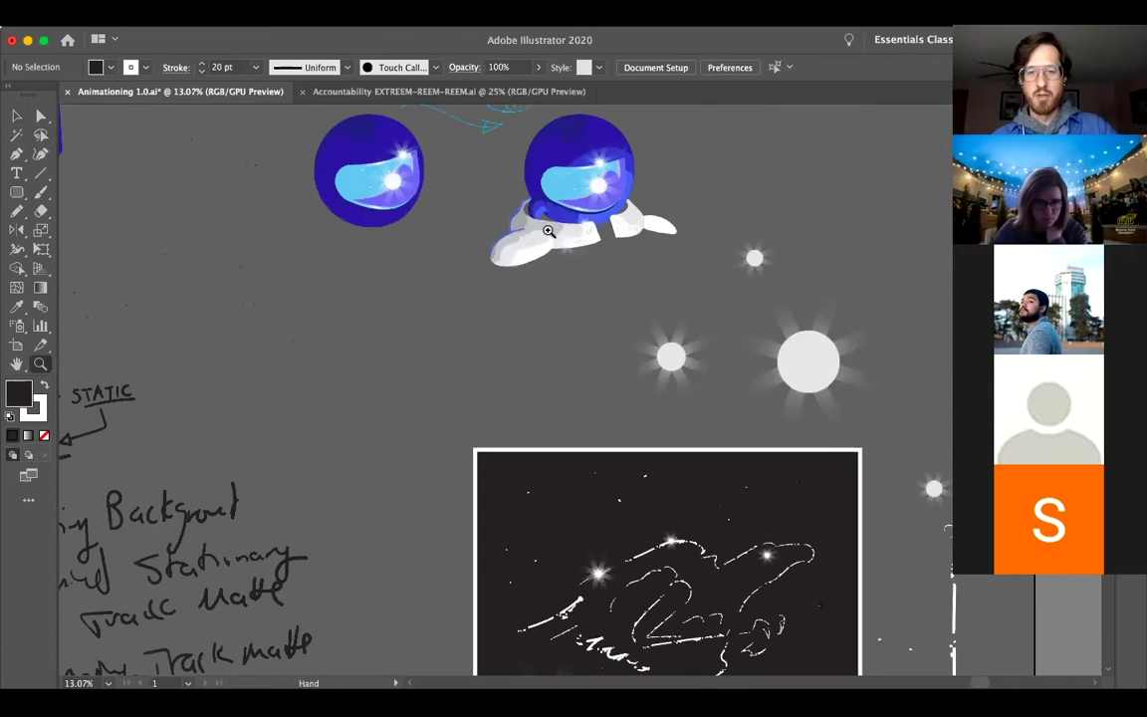
Step: Draw a wide ellipse with a dark fill and white 20 pt stroke in the empty area below astronaut variant B
{"action": "left_click", "coordinate": [607, 221]}
{"action": "left_click", "coordinate": [606, 332]}
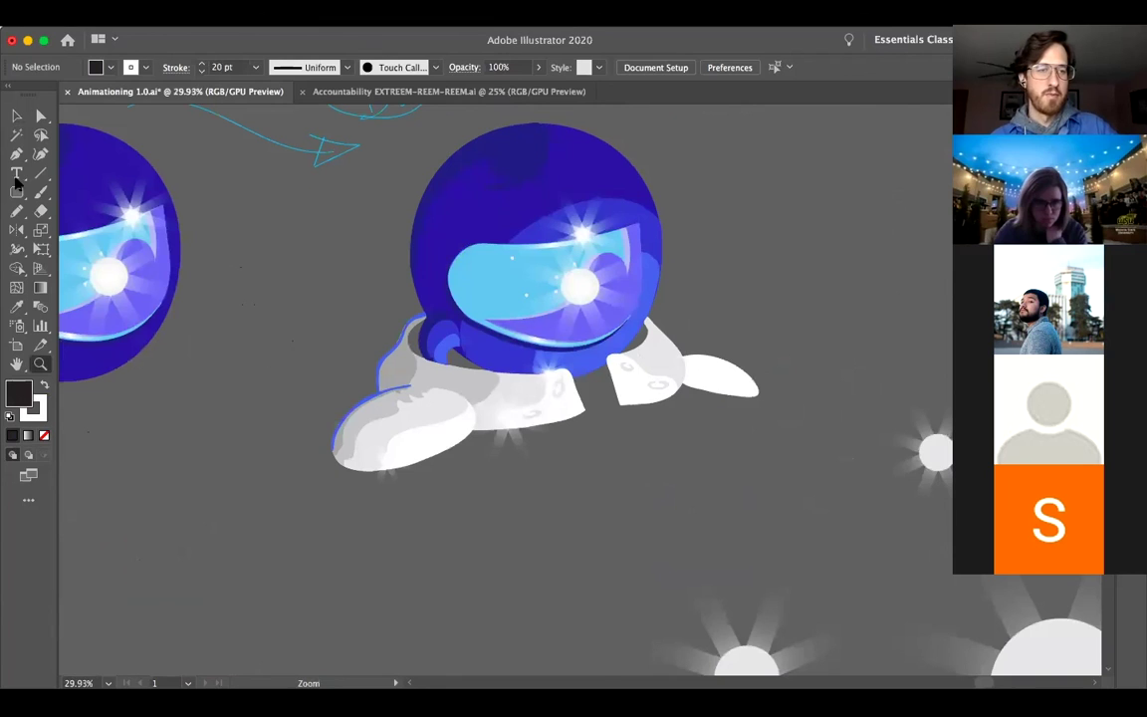
{"action": "left_click_drag", "start_coordinate": [16, 192], "coordinate": [72, 232]}
{"action": "scroll", "coordinate": [402, 522], "scroll_direction": "down", "scroll_amount": 2}
{"action": "left_click_drag", "start_coordinate": [253, 427], "coordinate": [413, 575]}
{"action": "left_click_drag", "start_coordinate": [456, 520], "coordinate": [456, 520]}
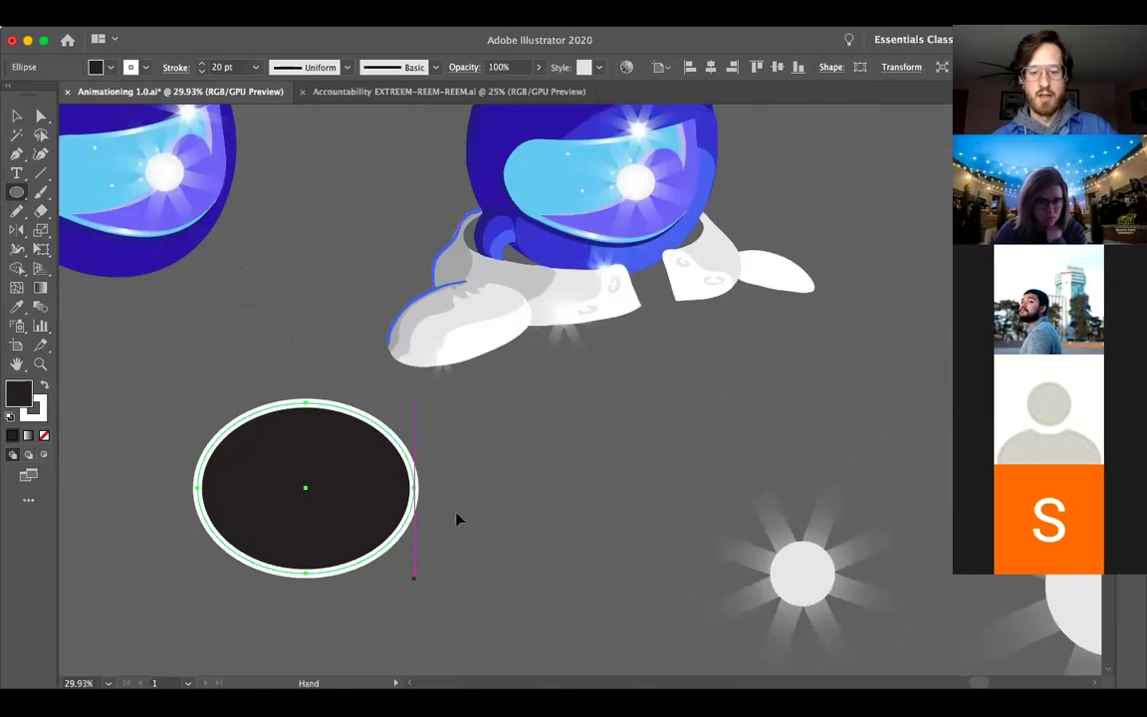
{"action": "key", "text": "v"}
{"action": "scroll", "coordinate": [456, 520], "scroll_direction": "down", "scroll_amount": 2}
Step: Redraw the right side of the ellipse as a wavy edge with the Pencil tool, undoing the first attempt
{"action": "key", "text": "n"}
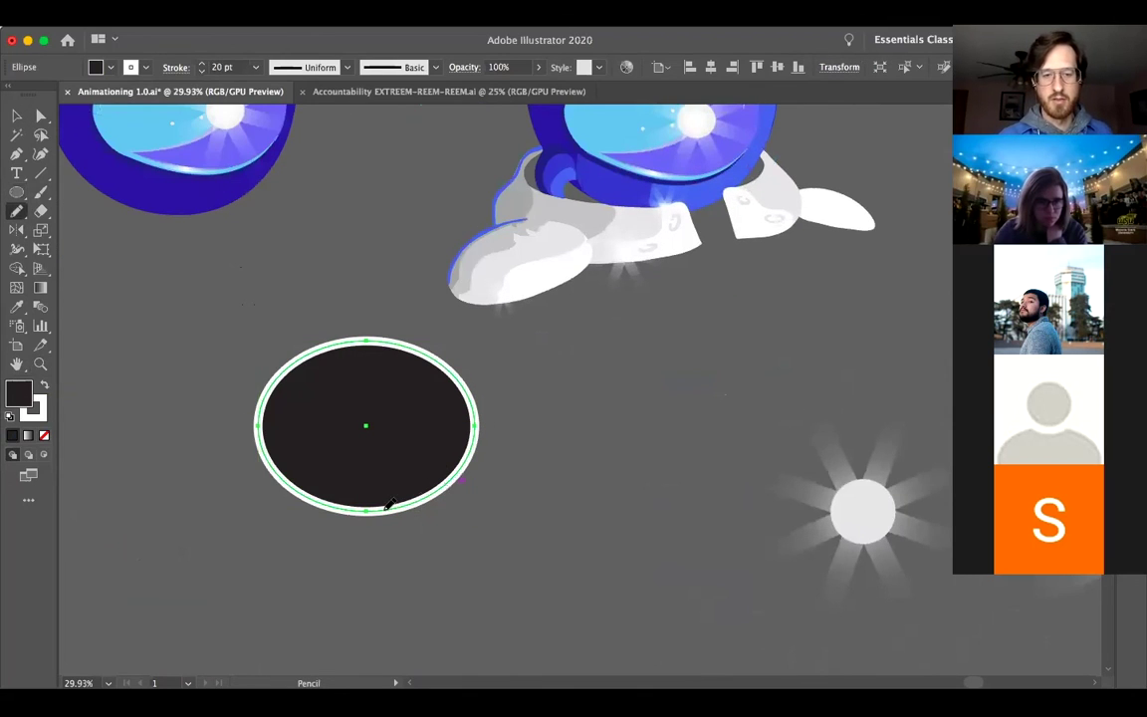
{"action": "left_click_drag", "start_coordinate": [416, 495], "coordinate": [450, 413]}
{"action": "left_click_drag", "start_coordinate": [434, 361], "coordinate": [413, 316]}
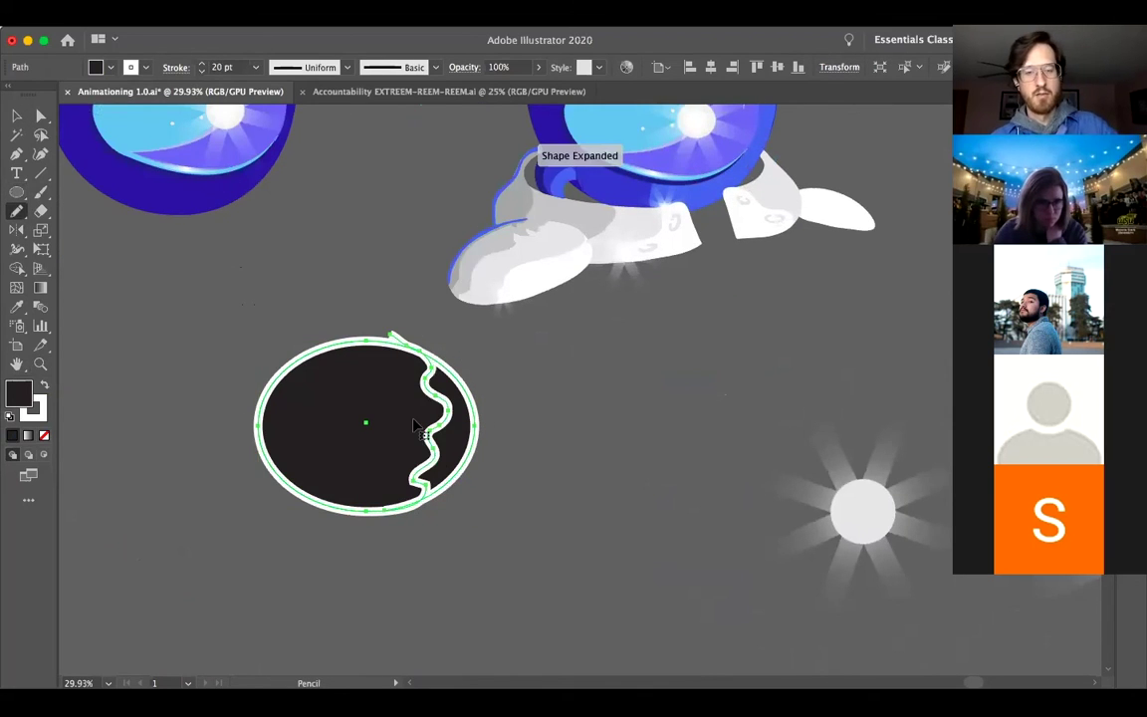
{"action": "key", "text": "super+z"}
{"action": "mouse_move", "coordinate": [423, 491]}
{"action": "left_mouse_down"}
{"action": "mouse_move", "coordinate": [422, 390]}
{"action": "mouse_move", "coordinate": [435, 367]}
{"action": "mouse_move", "coordinate": [362, 335]}
{"action": "left_mouse_up"}
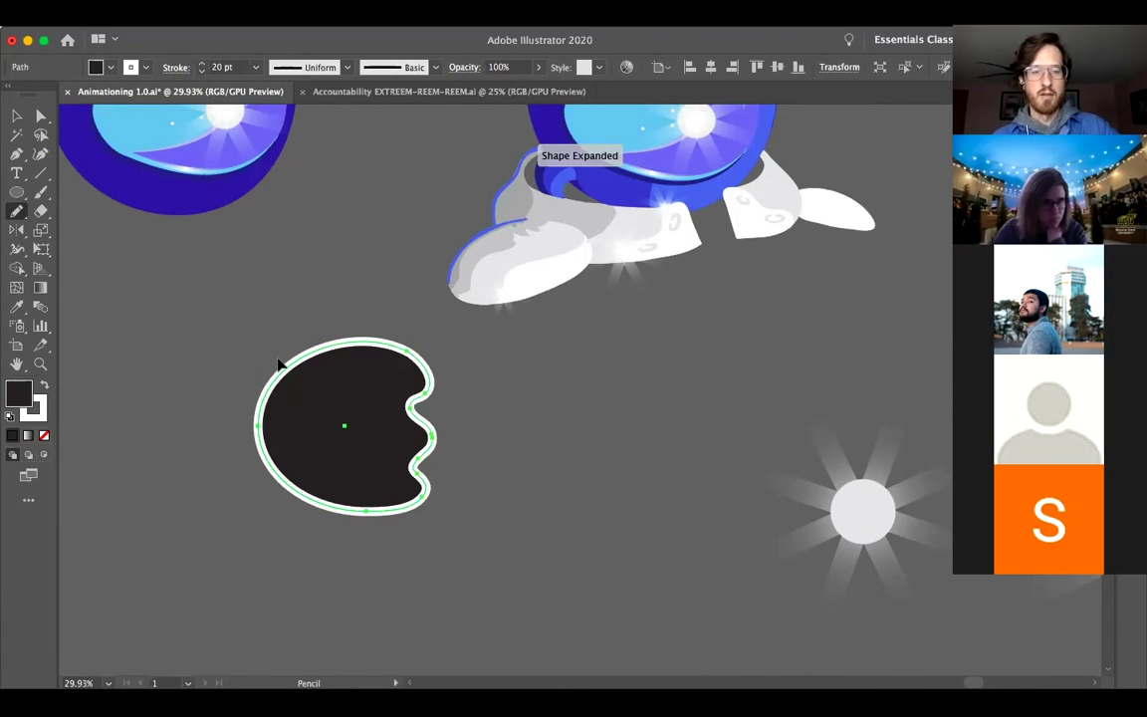
Step: Rotate the wavy shape a quarter turn clockwise so its wavy edge faces down like a ghost, and deselect it
{"action": "key", "text": "v"}
{"action": "left_click_drag", "start_coordinate": [277, 316], "coordinate": [447, 404]}
{"action": "left_click", "coordinate": [277, 306]}
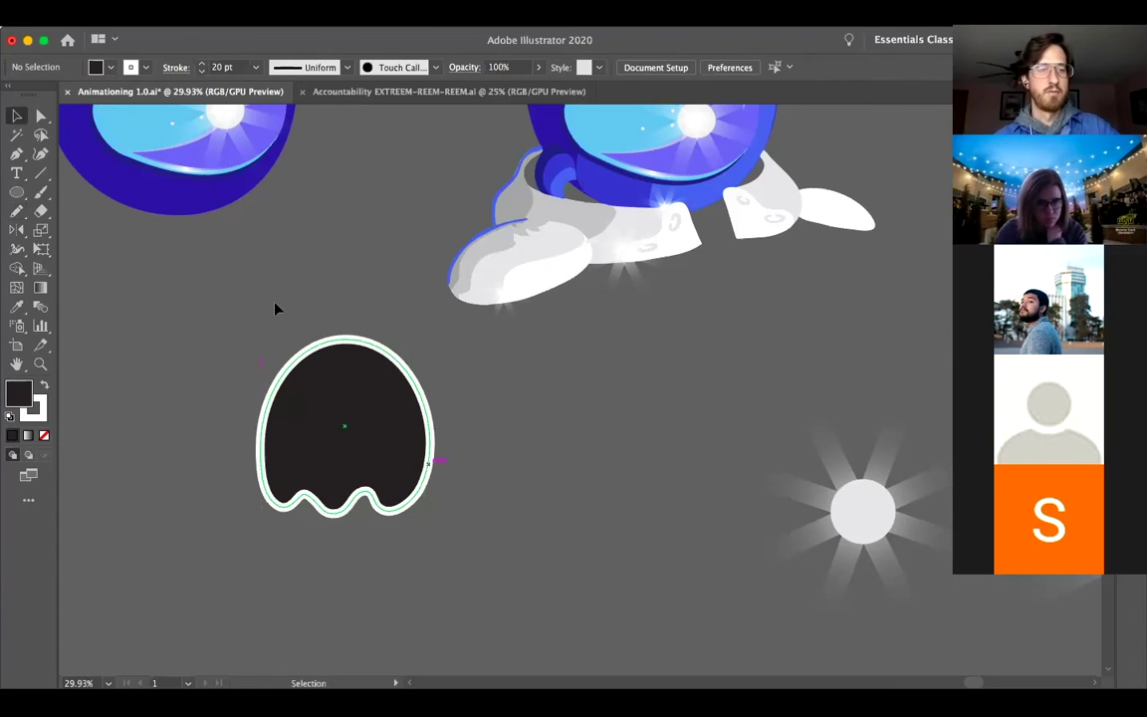
Step: Draw two narrow upright rounded-rectangle eyes side by side on the ghost shape, and deselect them
{"action": "left_click", "coordinate": [17, 191]}
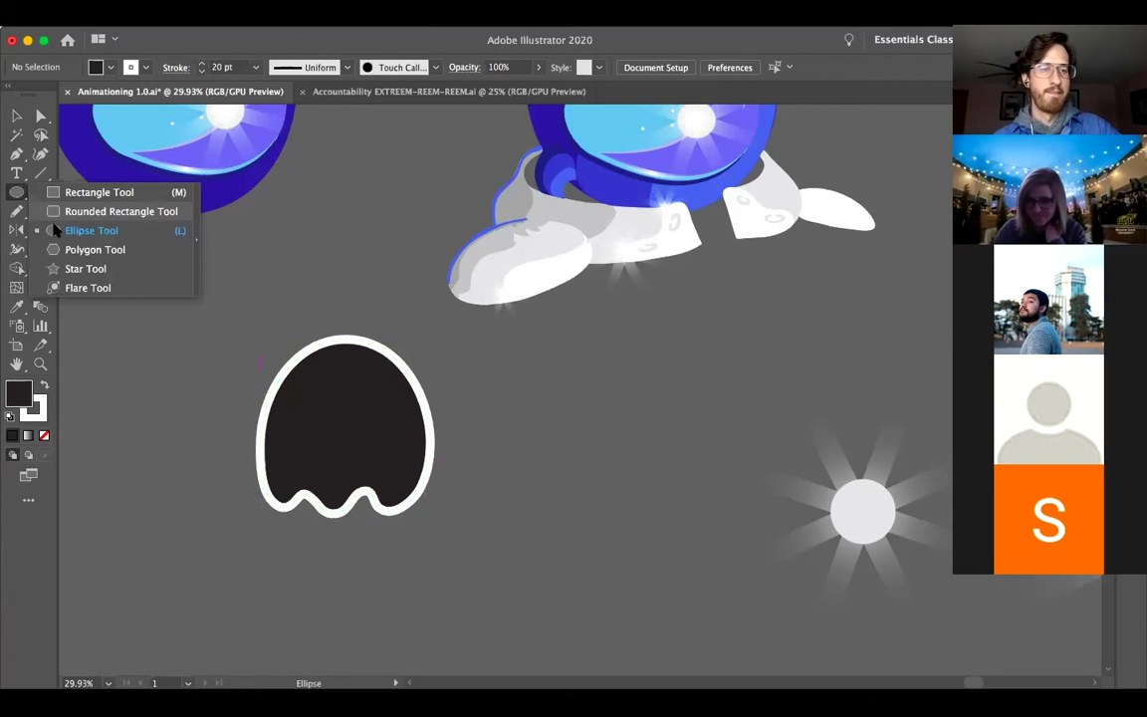
{"action": "left_click", "coordinate": [55, 230]}
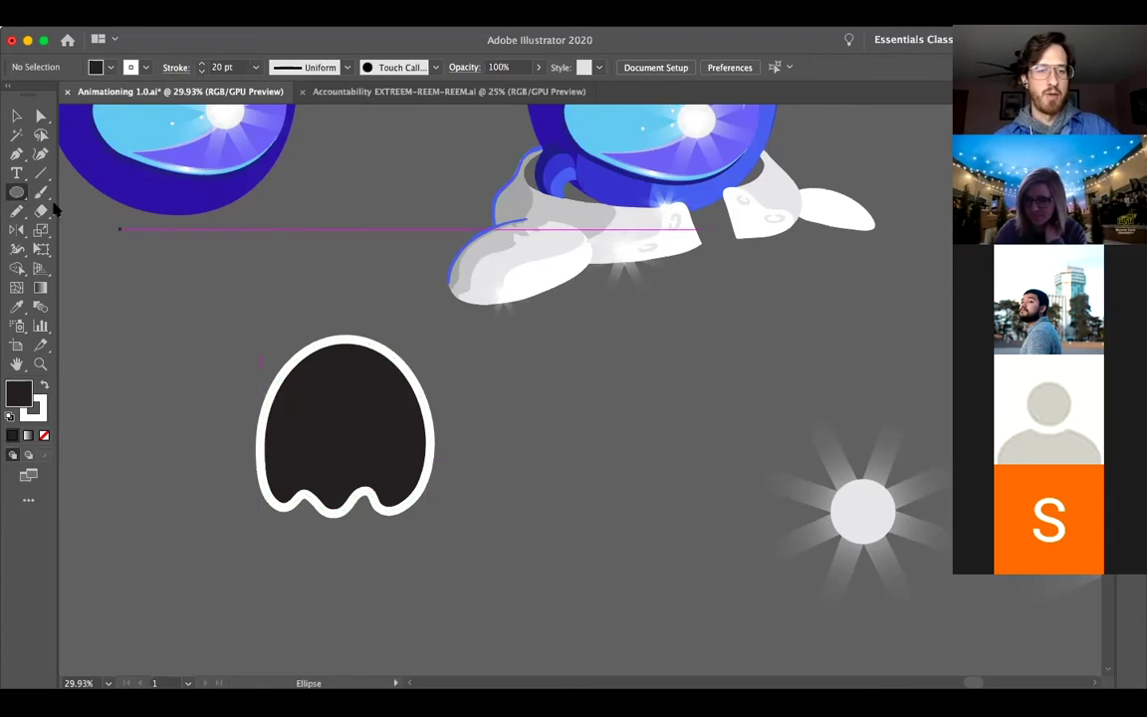
{"action": "left_click_drag", "start_coordinate": [319, 396], "coordinate": [343, 441]}
{"action": "left_click_drag", "start_coordinate": [360, 393], "coordinate": [375, 434]}
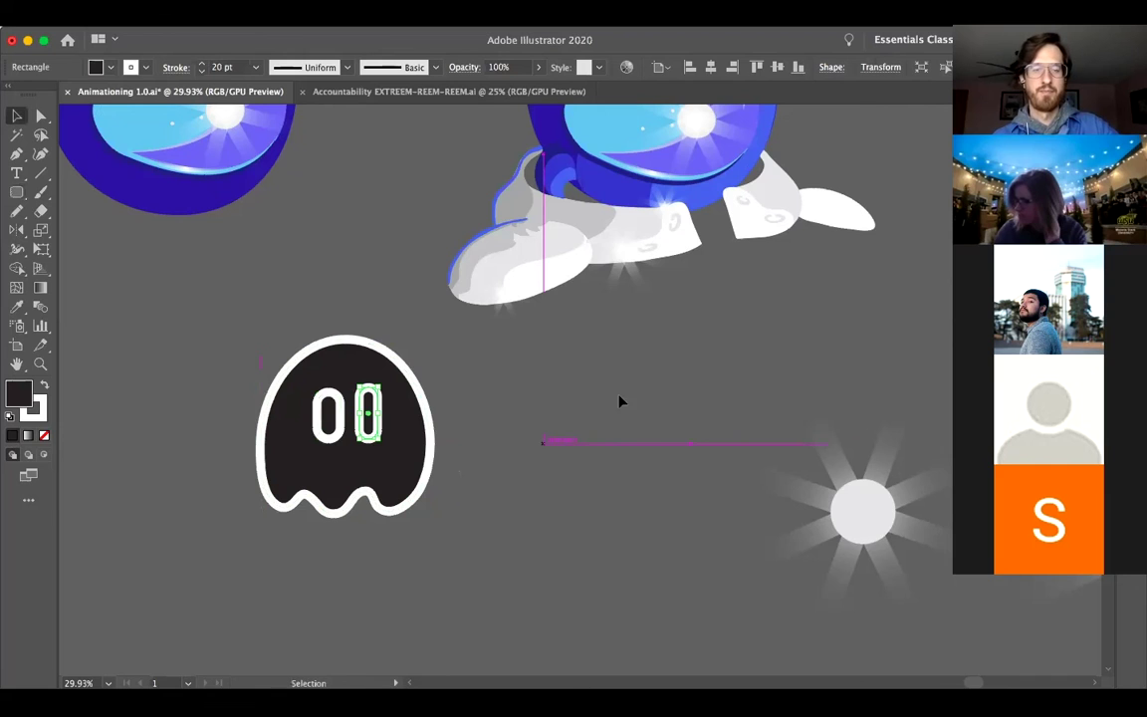
{"action": "key", "text": "v"}
{"action": "left_click", "coordinate": [524, 417]}
Step: Review the "Simplify & Slice" hair and head sketches alongside the purple figure, the astronaut variants and the ghost
{"action": "key", "text": "z"}
{"action": "left_click_drag", "start_coordinate": [613, 396], "coordinate": [528, 425]}
{"action": "left_click_drag", "start_coordinate": [629, 360], "coordinate": [417, 440]}
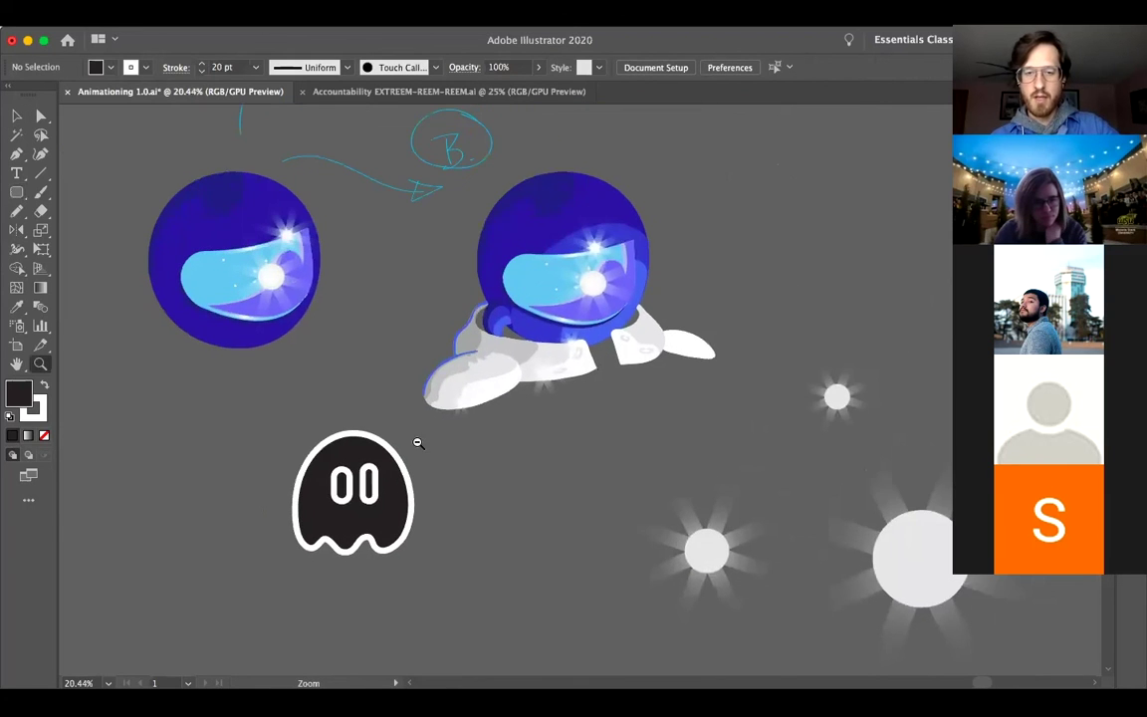
{"action": "scroll", "coordinate": [348, 417], "scroll_direction": "left", "scroll_amount": 5}
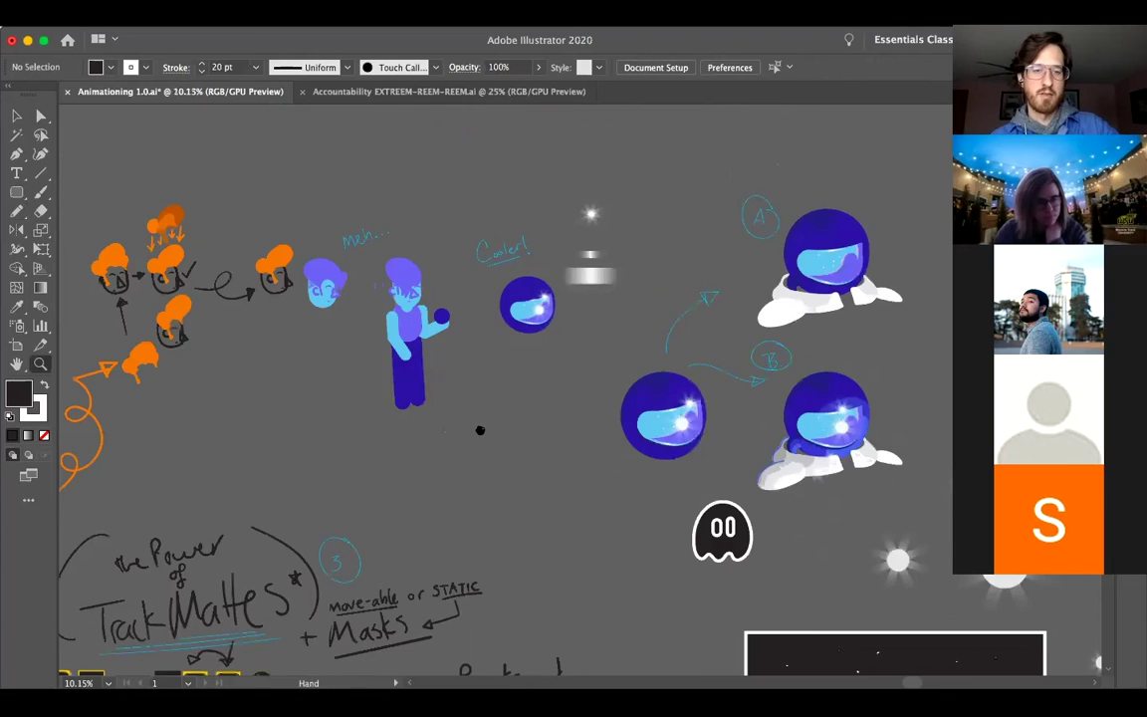
{"action": "scroll", "coordinate": [479, 430], "scroll_direction": "left", "scroll_amount": 10}
{"action": "scroll", "coordinate": [491, 428], "scroll_direction": "left", "scroll_amount": 5}
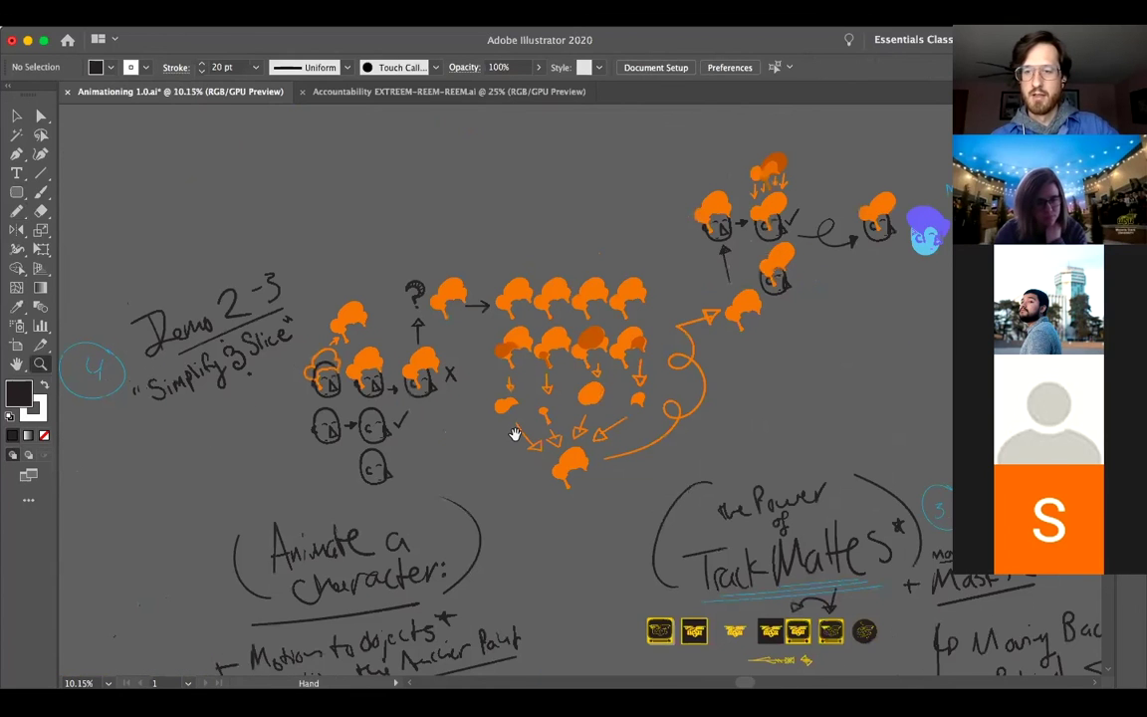
{"action": "scroll", "coordinate": [463, 410], "scroll_direction": "right", "scroll_amount": 1}
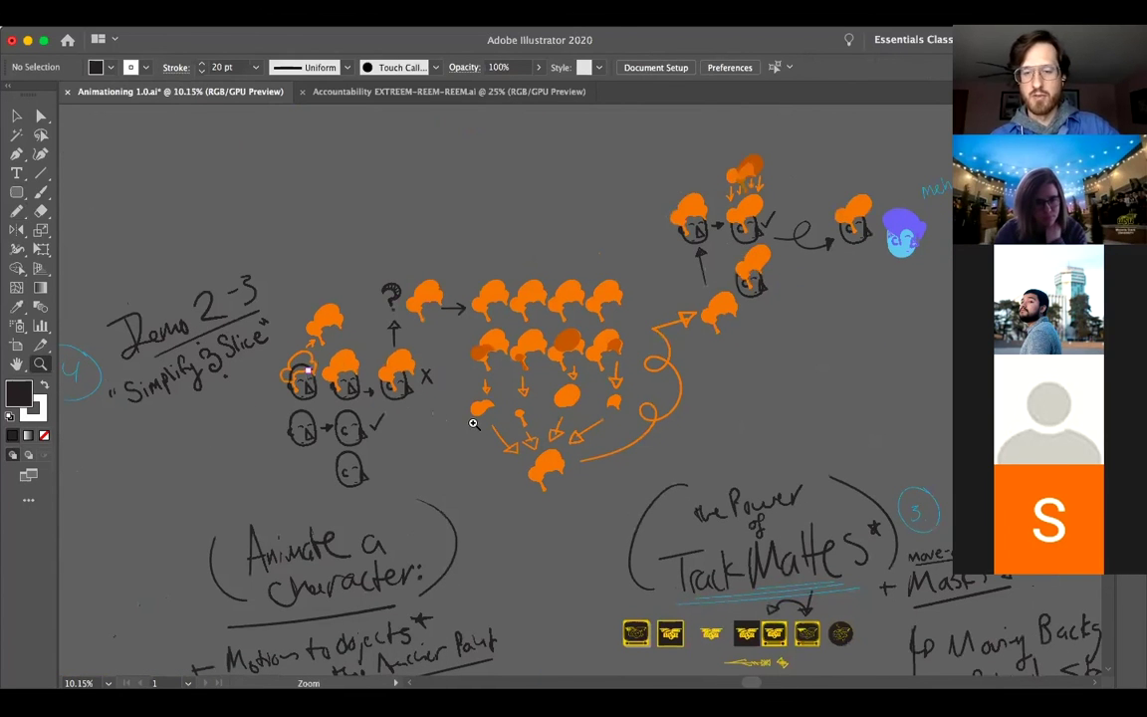
{"action": "key", "text": "space"}
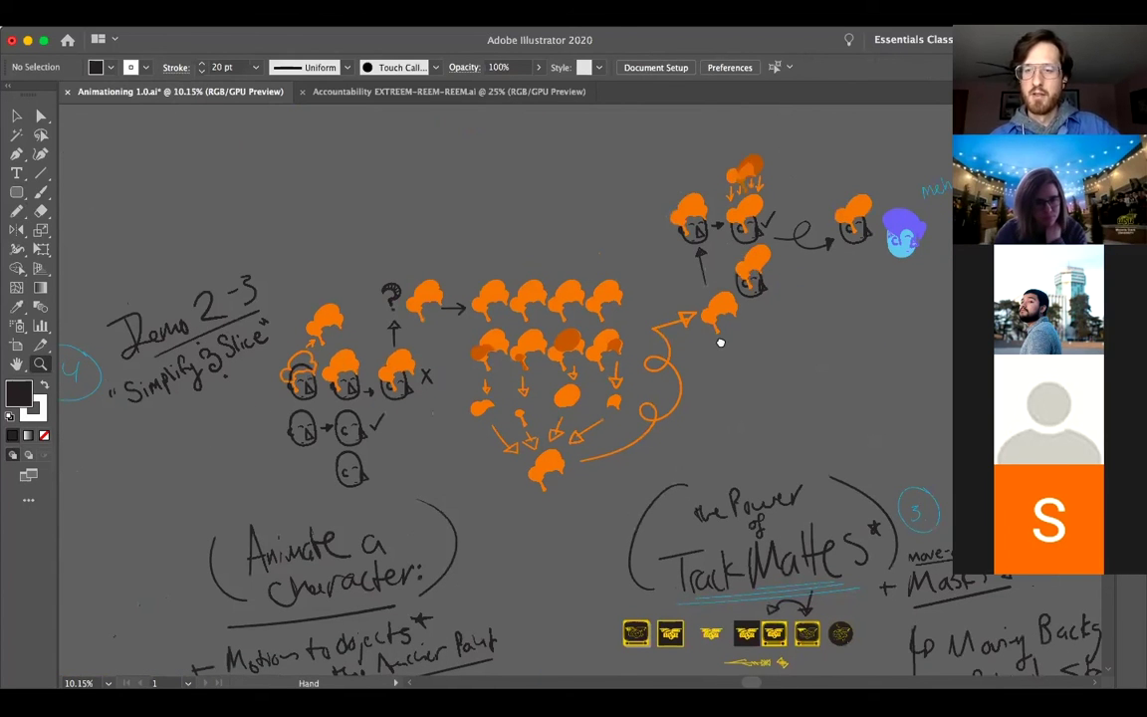
{"action": "scroll", "coordinate": [720, 343], "scroll_direction": "right", "scroll_amount": 2}
{"action": "scroll", "coordinate": [586, 412], "scroll_direction": "right", "scroll_amount": 7}
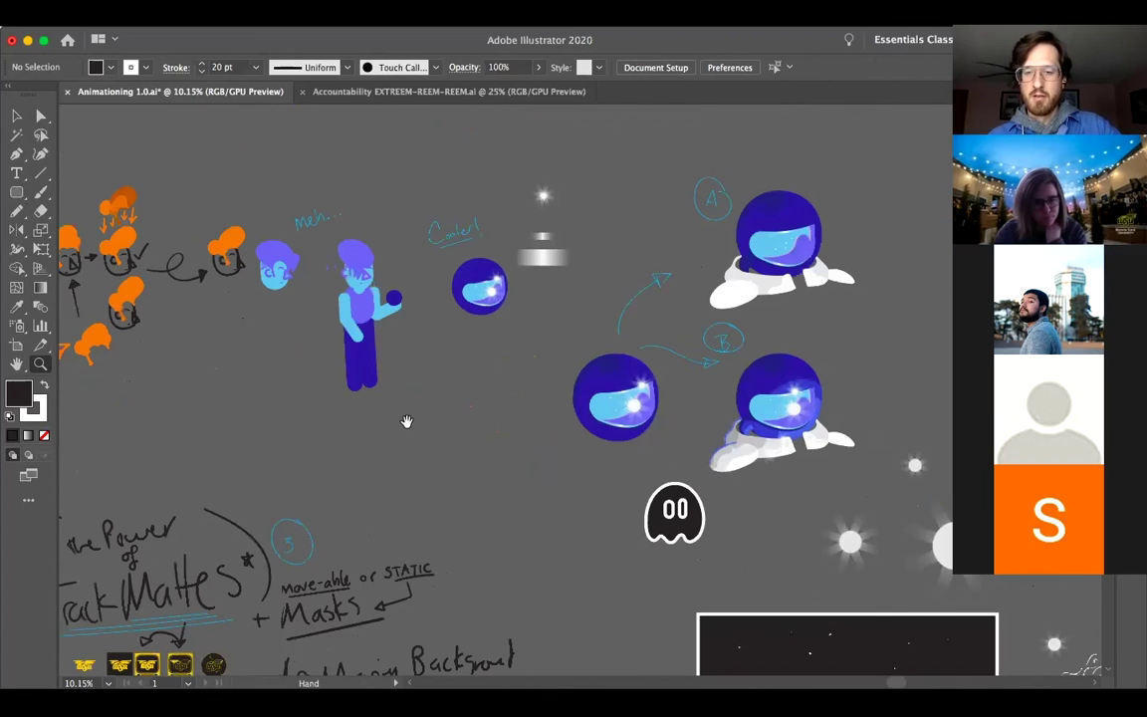
{"action": "scroll", "coordinate": [406, 421], "scroll_direction": "right", "scroll_amount": 3}
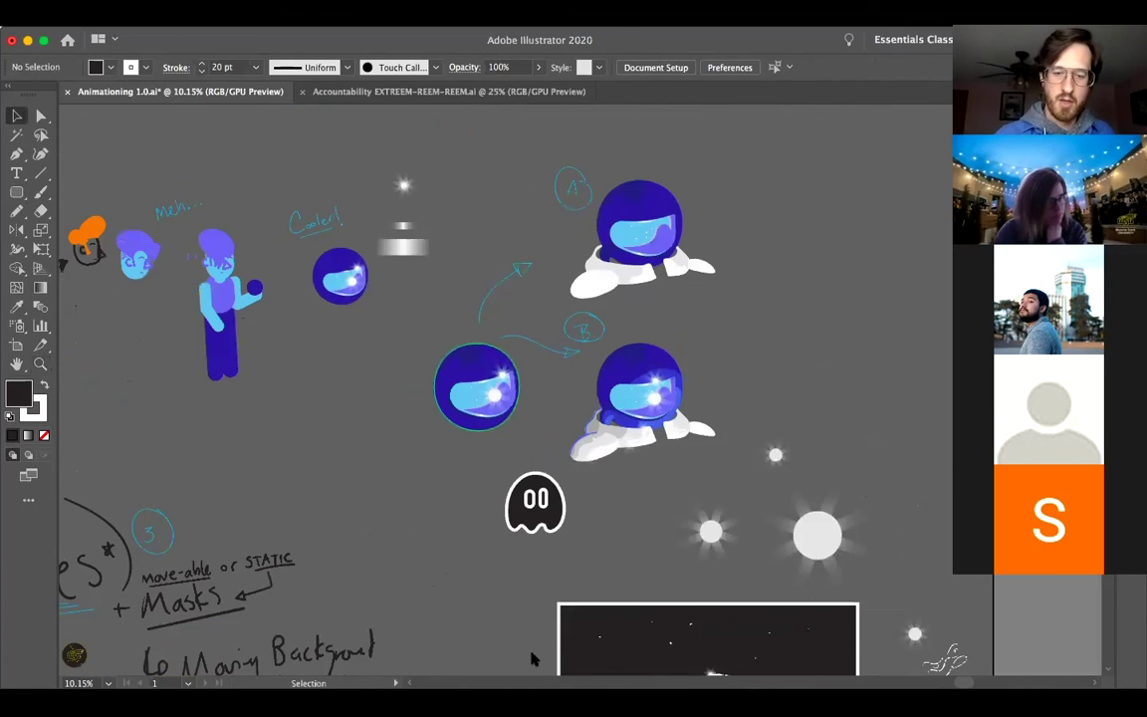